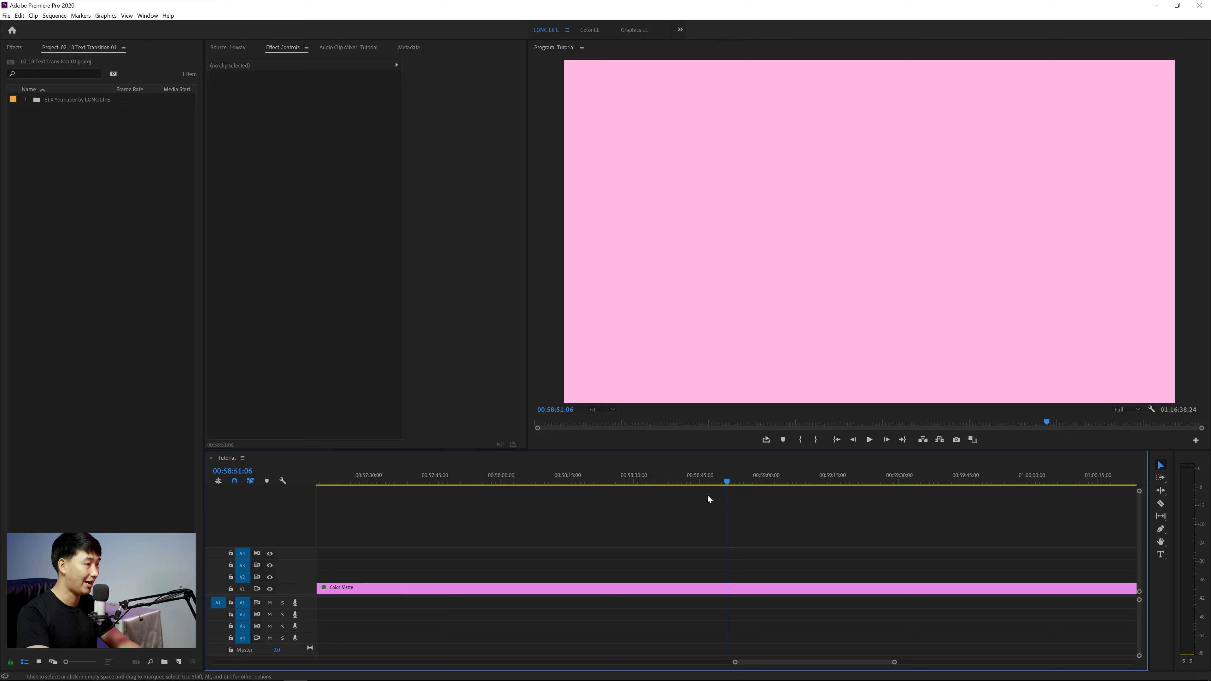
# With the Type tool, create a text title reading 'Zoom Out (in)' over the pink matte on V2.
pyautogui.click(1161, 556)
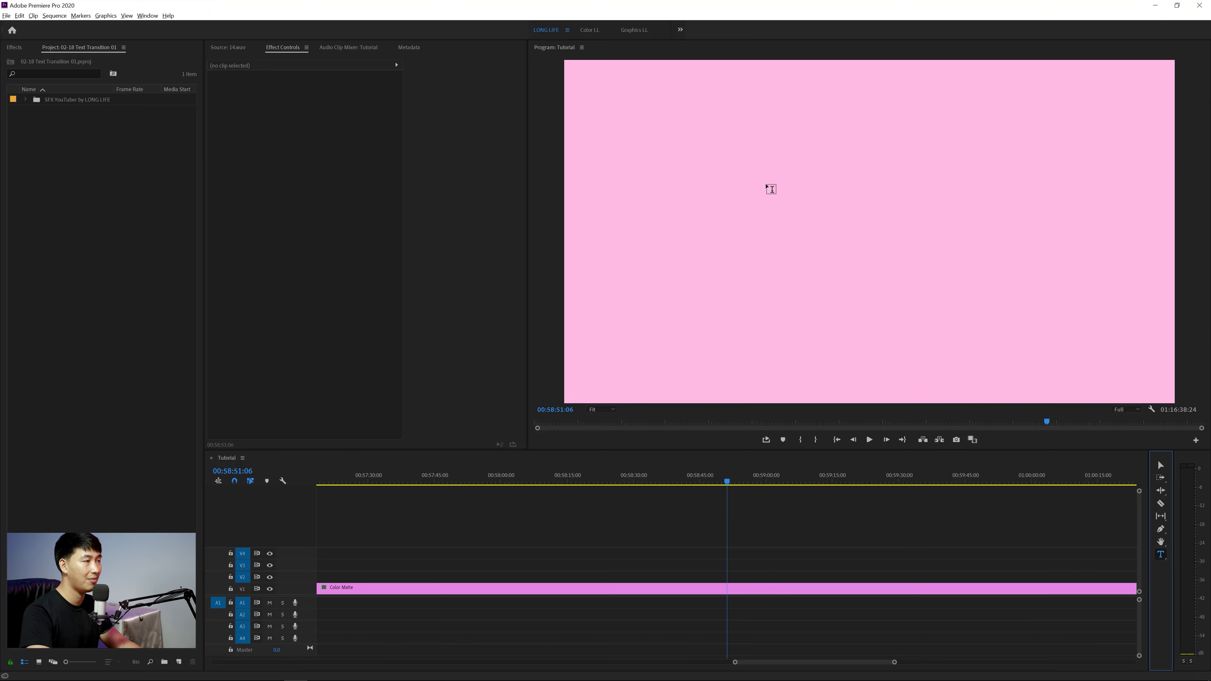
pyautogui.click(731, 231)
pyautogui.write('Zoom Out (in)')
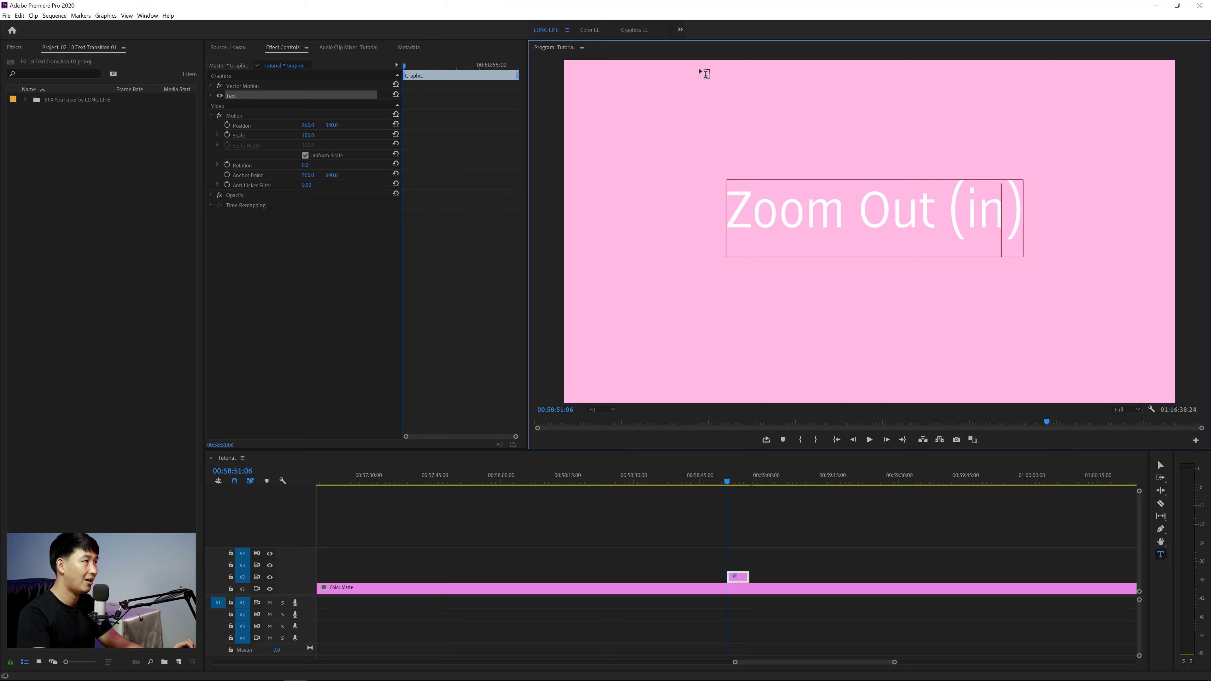
# Switch to the Graphics workspace and set the title's font to Cloud Soft Bold.
pyautogui.click(635, 30)
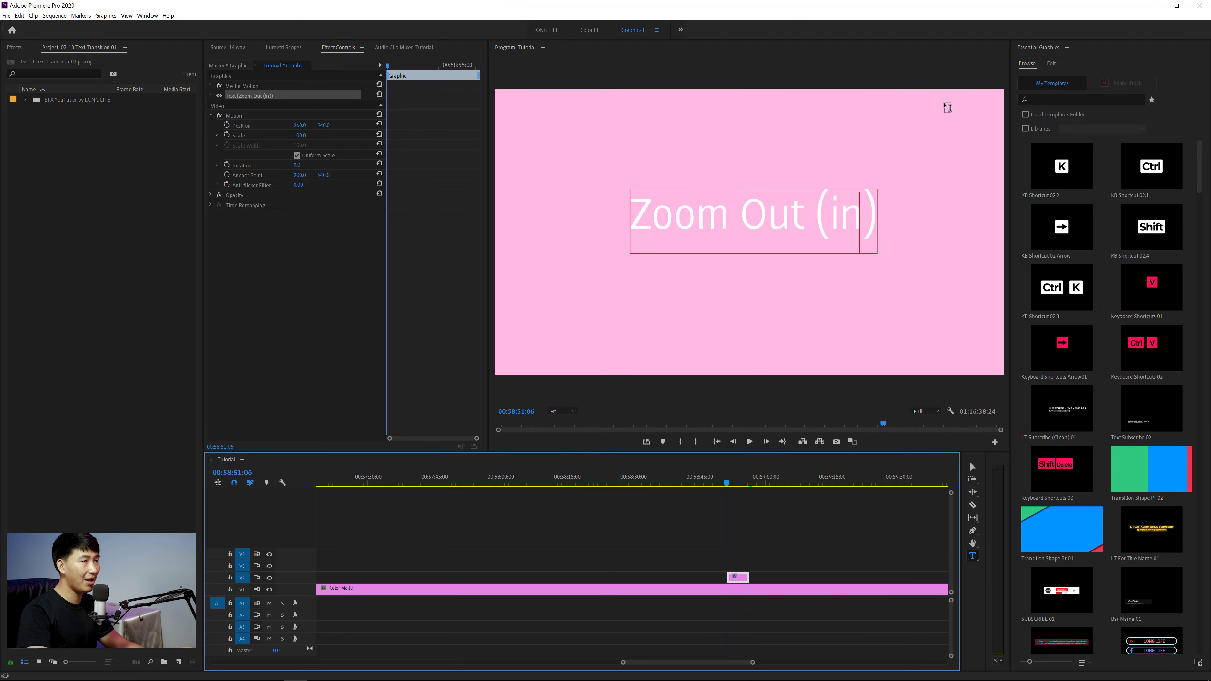
pyautogui.click(1052, 66)
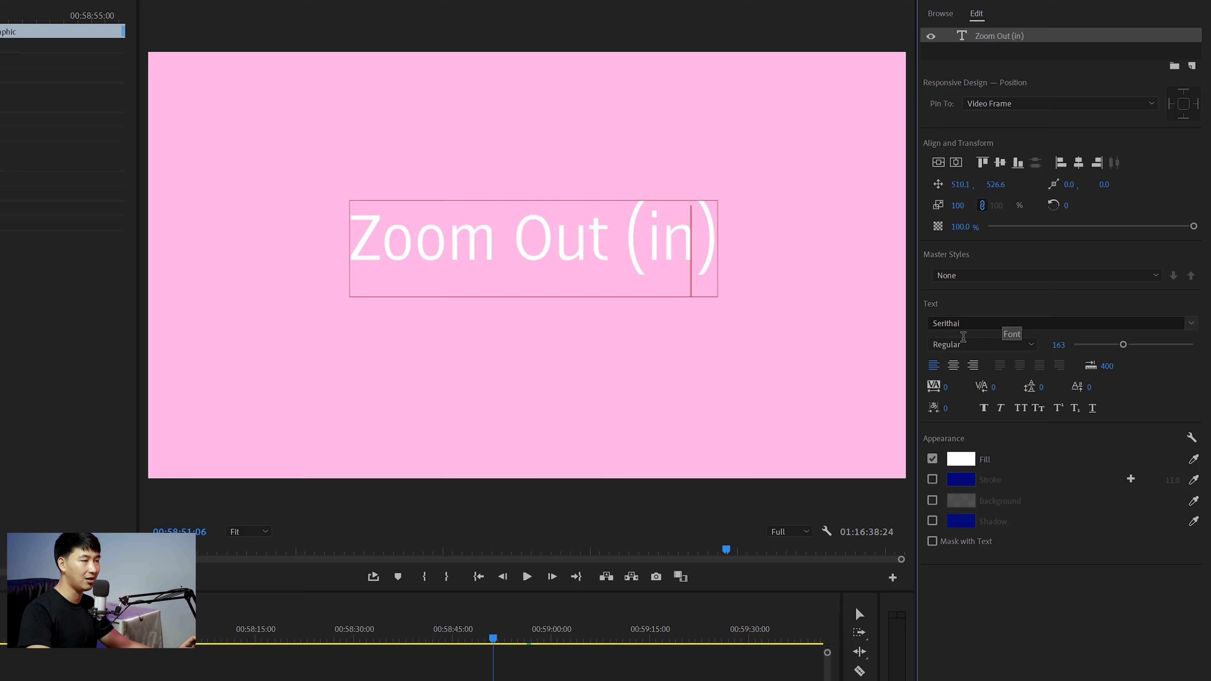
pyautogui.click(976, 322)
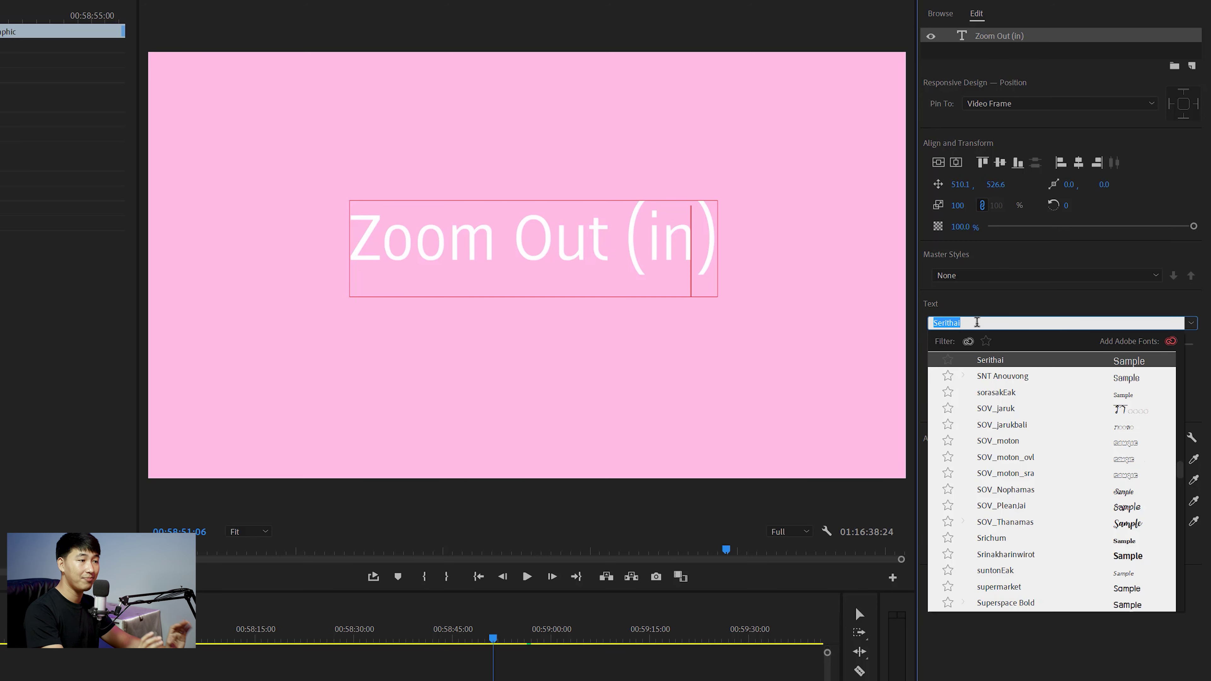
pyautogui.write('cloud')
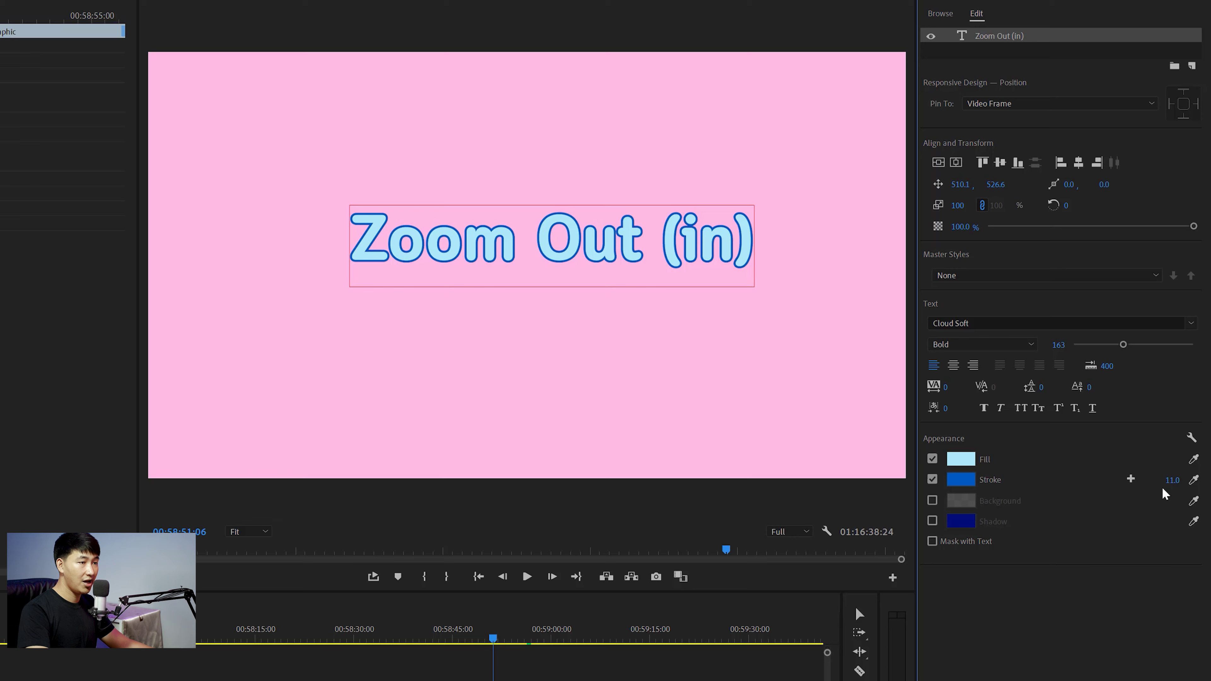
# Give the title a 9.0 blue stroke and a matching blue shadow, then center-align it horizontally.
pyautogui.moveTo(1174, 480); pyautogui.dragTo(1177, 480)
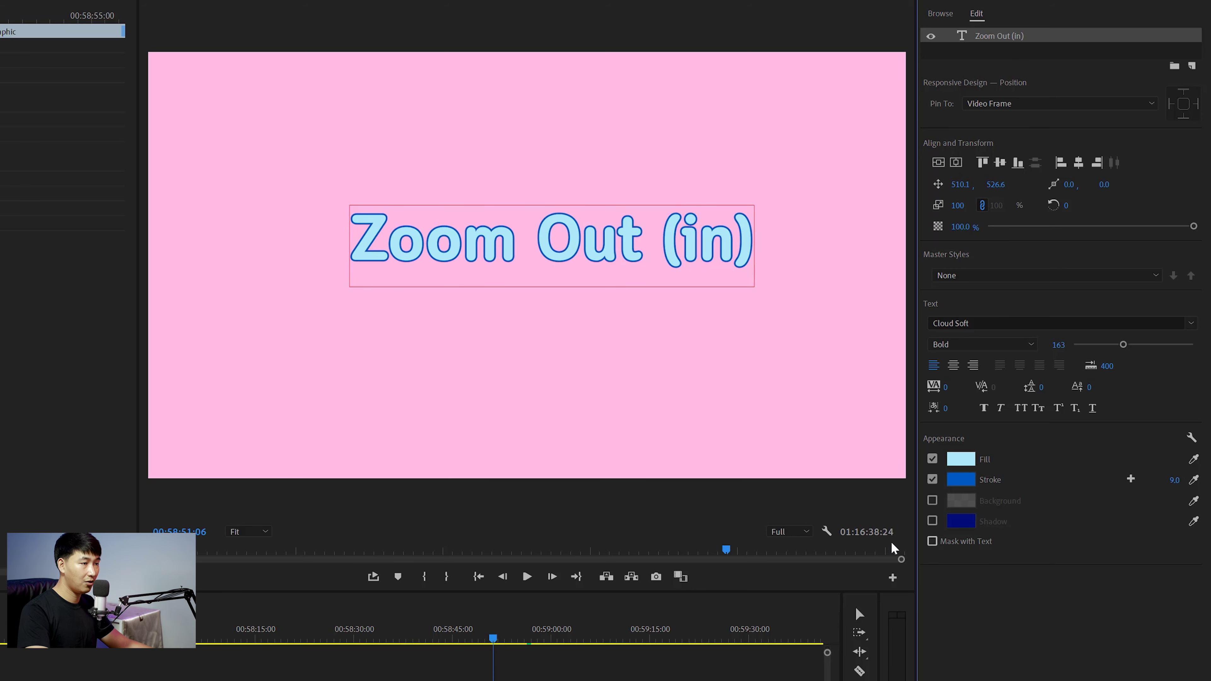
pyautogui.click(932, 521)
pyautogui.click(1192, 523)
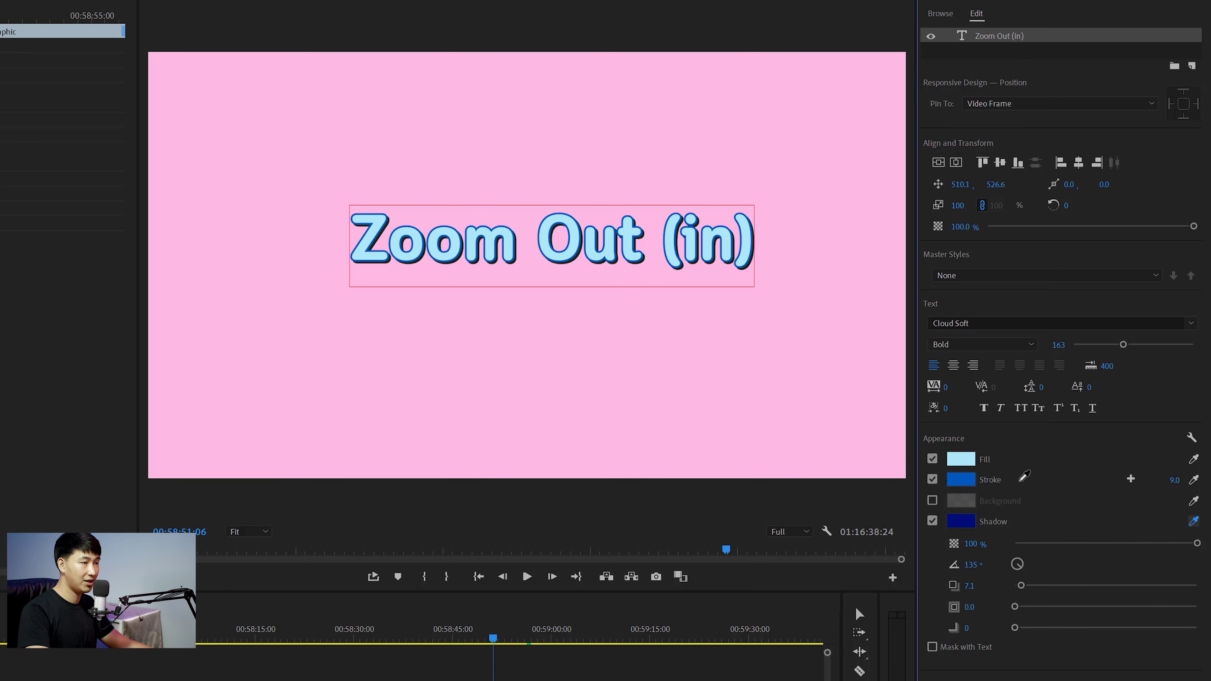
pyautogui.click(969, 475)
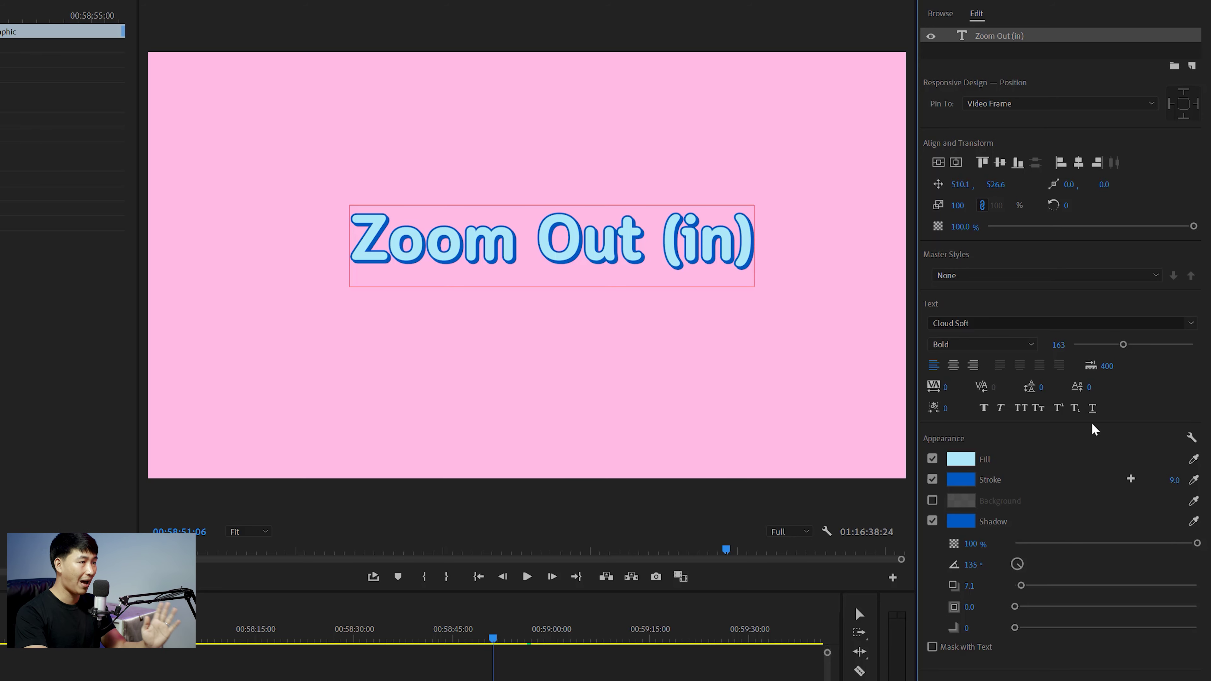
pyautogui.click(953, 366)
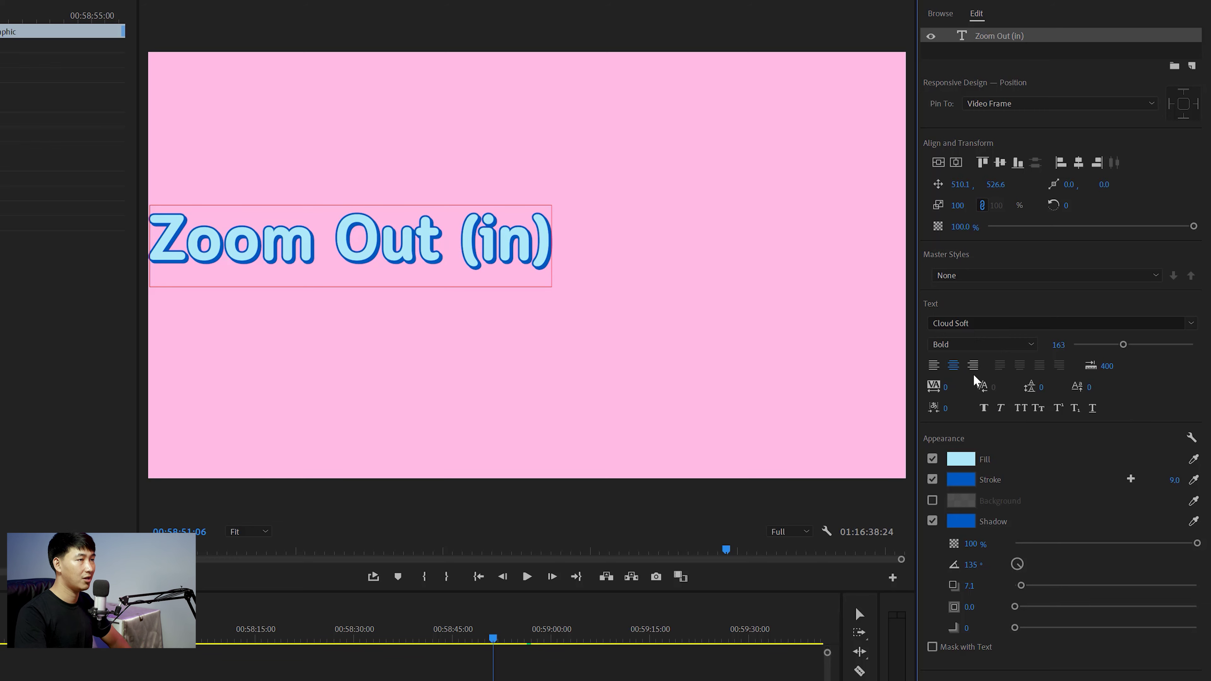
pyautogui.click(956, 163)
# Centre the title vertically and restore the clip's Motion position to 960, 540 after trial moves.
pyautogui.click(938, 163)
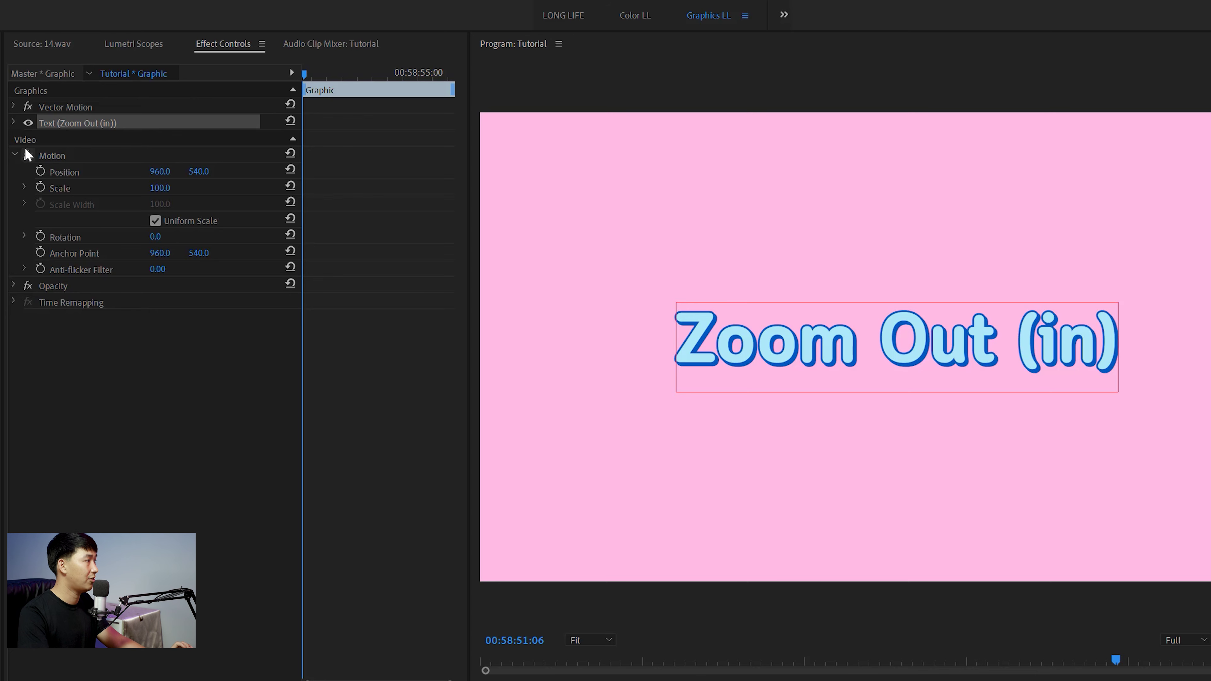
pyautogui.click(52, 155)
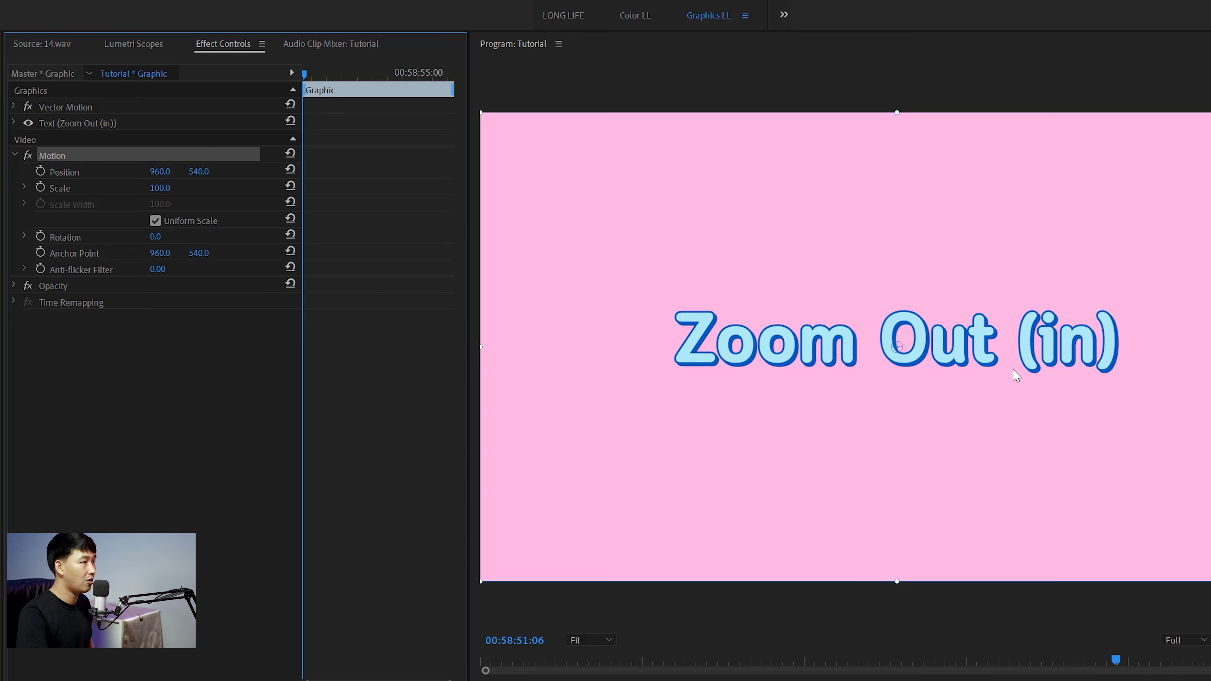
pyautogui.moveTo(1012, 371); pyautogui.dragTo(615, 302)
pyautogui.hotkey('ctrl', 'z')
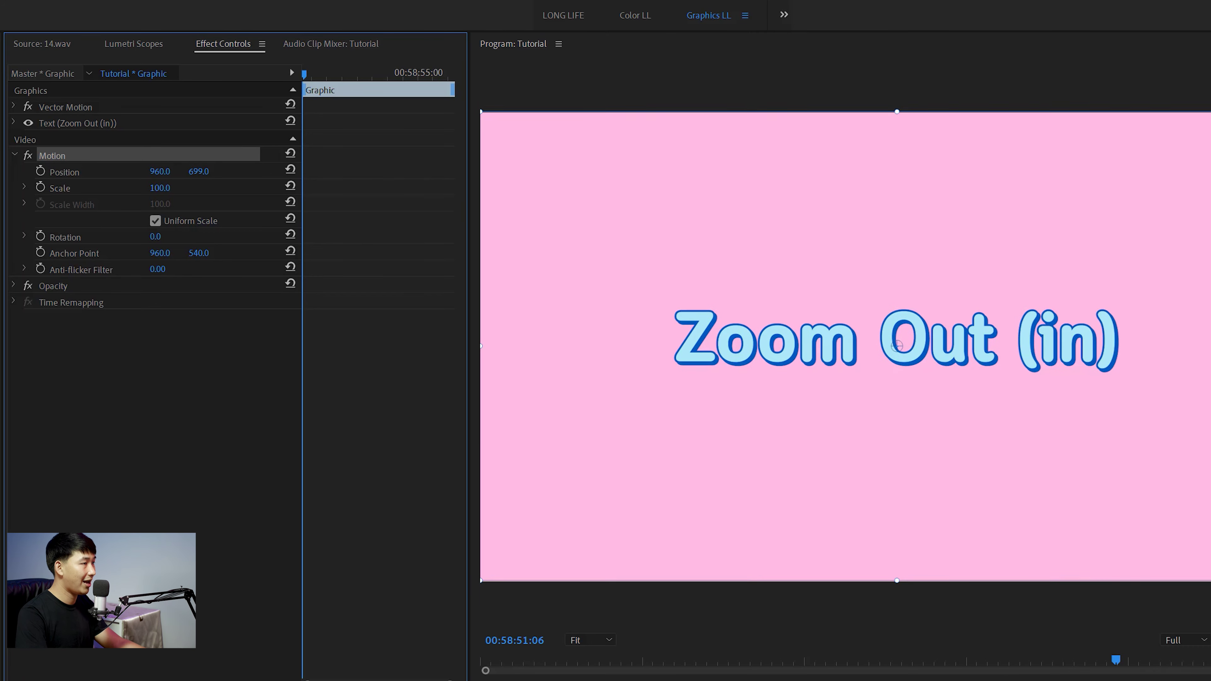
pyautogui.moveTo(205, 174); pyautogui.dragTo(286, 174)
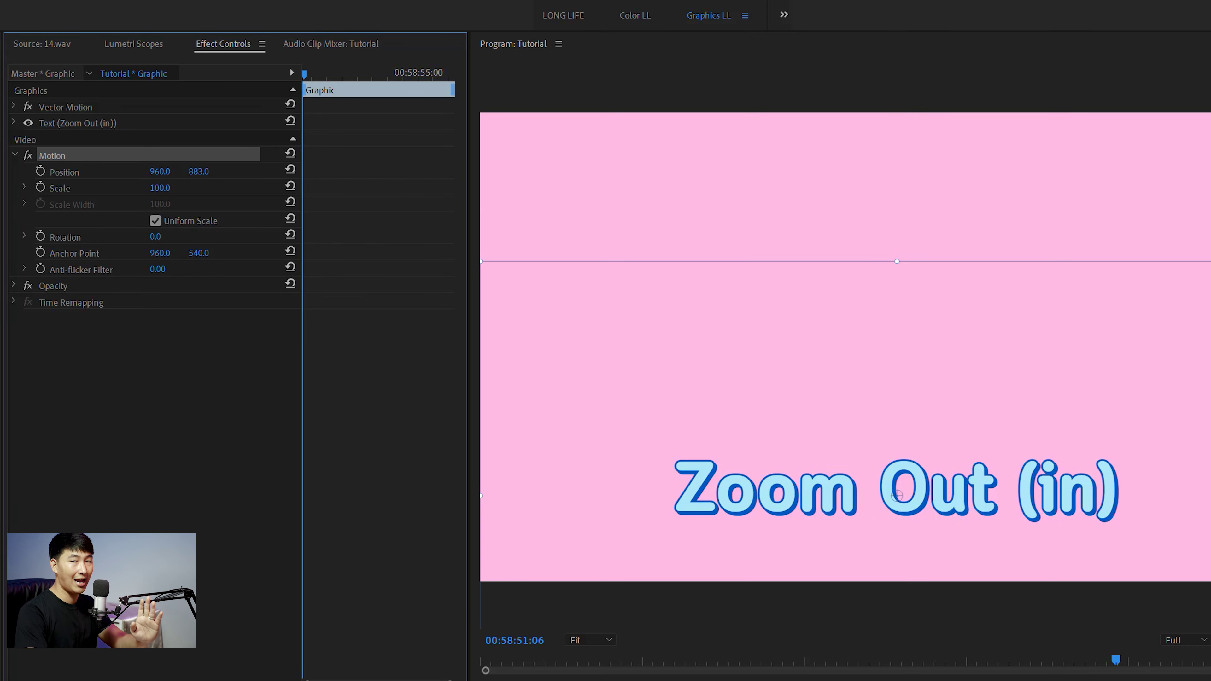
pyautogui.moveTo(199, 171); pyautogui.dragTo(212, 171)
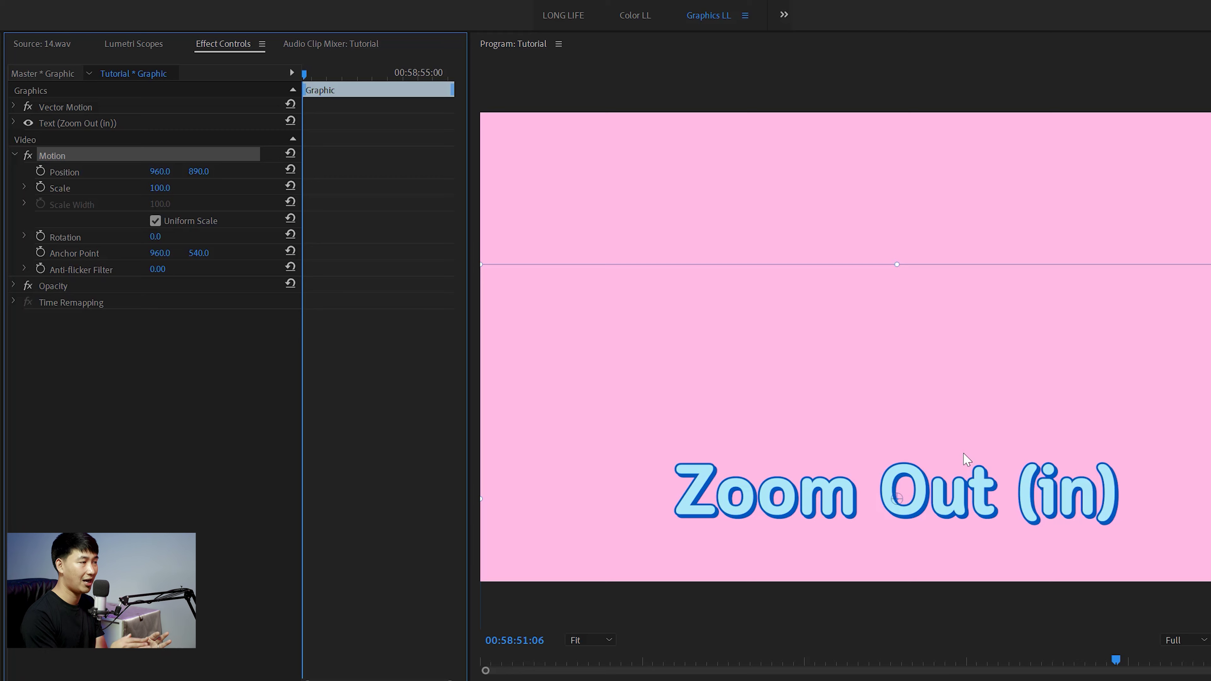
pyautogui.hotkey('ctrl', 'z')
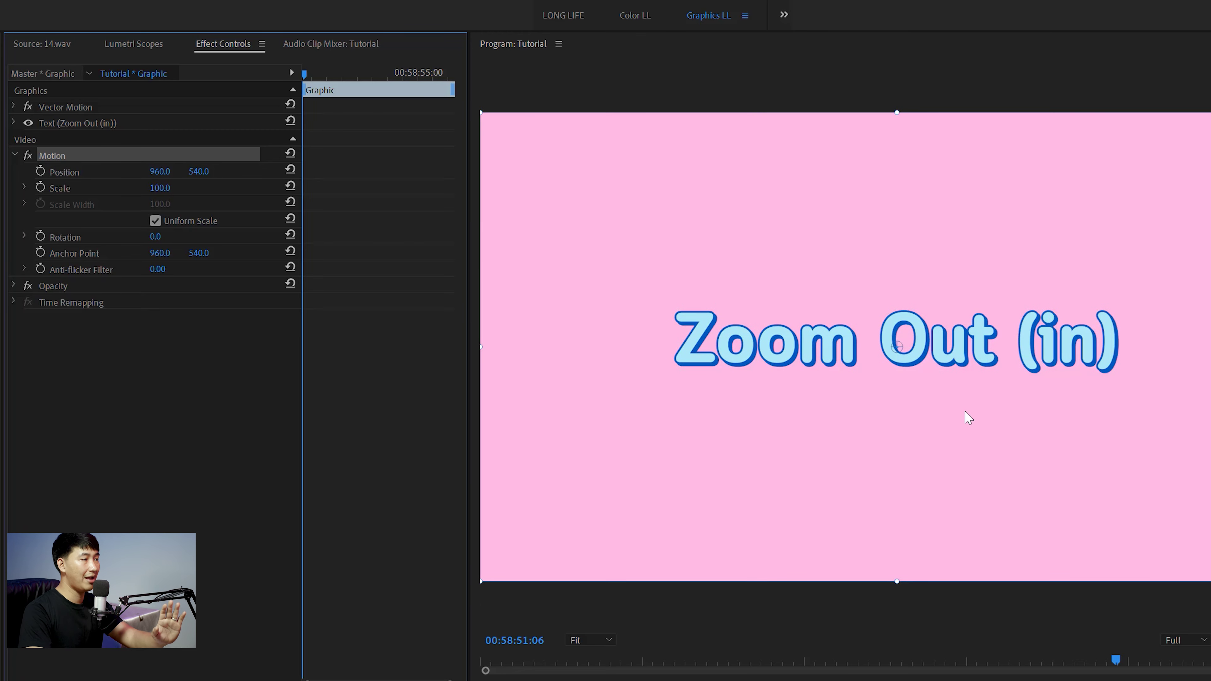
pyautogui.click(1067, 353)
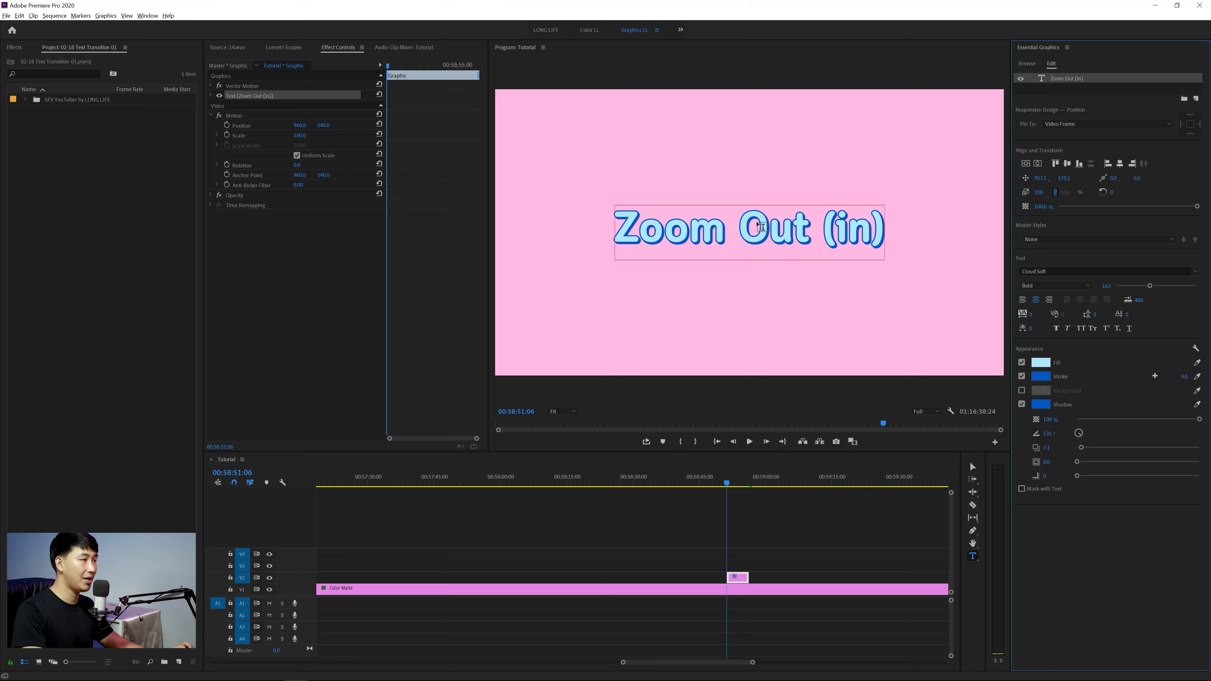
# Expand the graphic's Vector Motion and reset its Position to centre after a trial move.
pyautogui.click(210, 95)
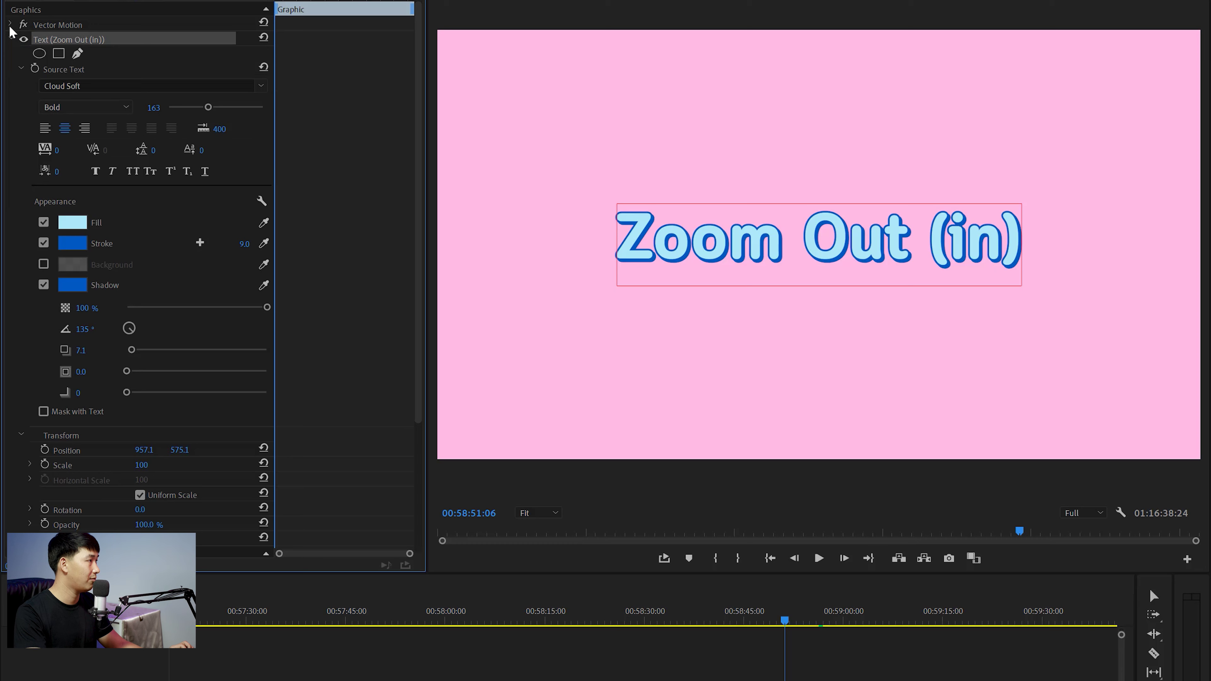
pyautogui.click(10, 24)
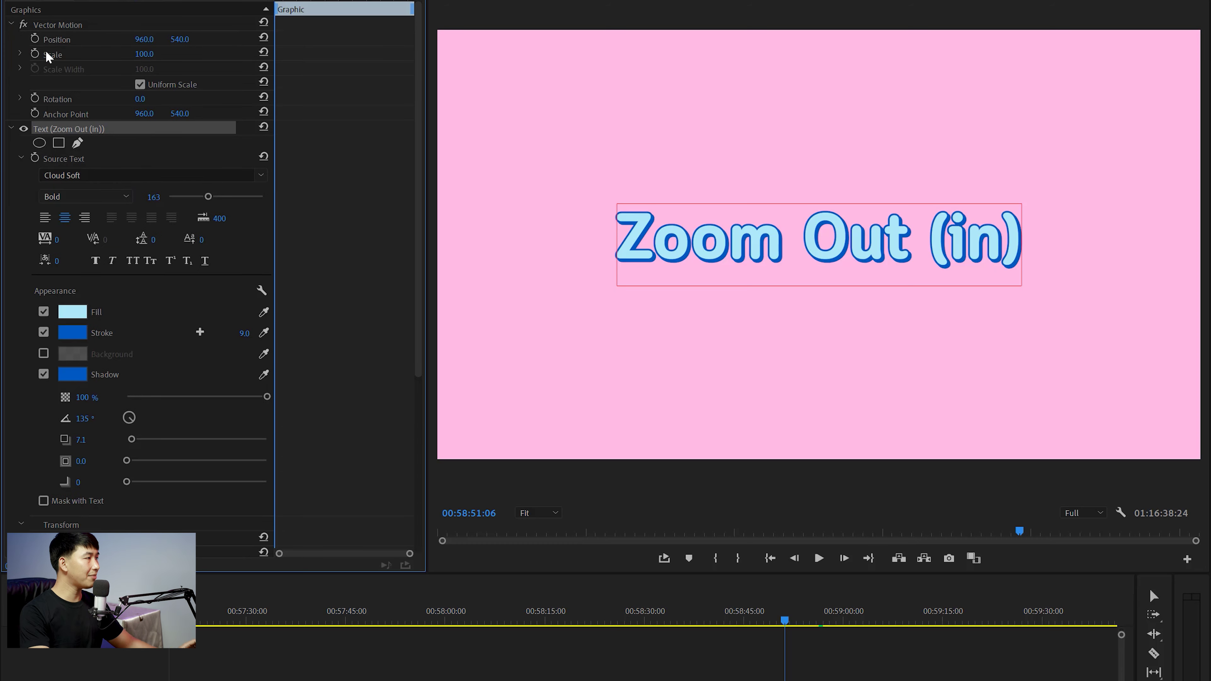
pyautogui.moveTo(180, 39)
pyautogui.mouseDown()
pyautogui.moveTo(178, 54)
pyautogui.moveTo(95, 42)
pyautogui.mouseUp()
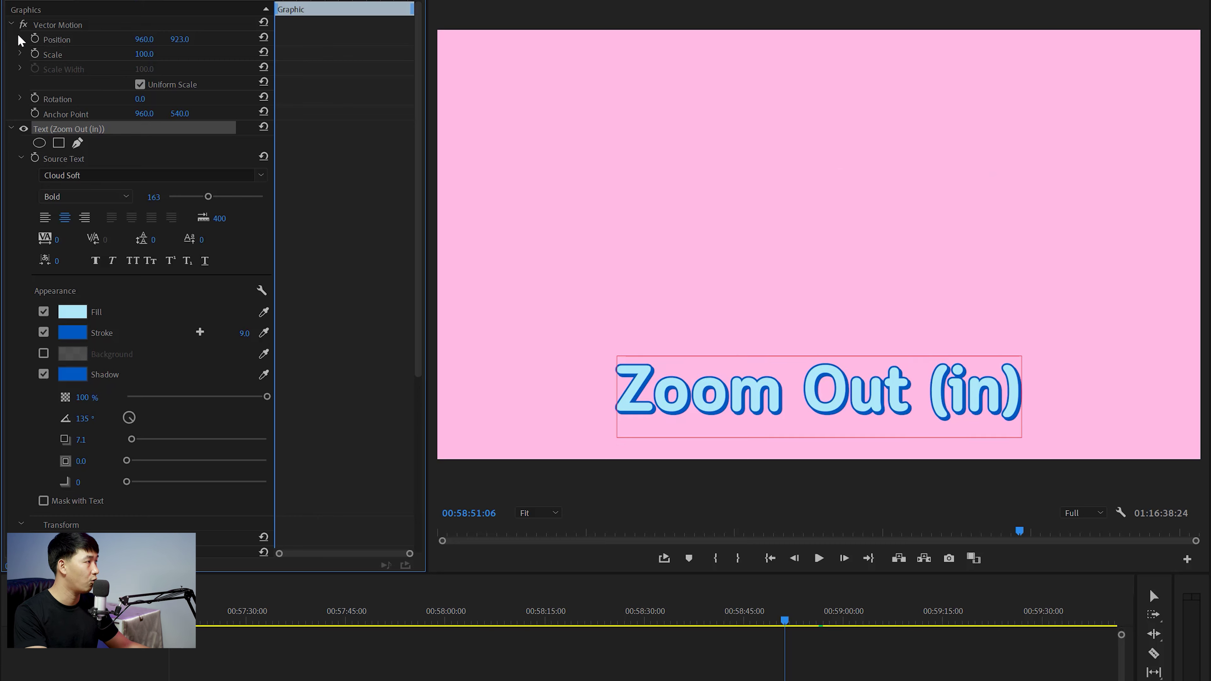
pyautogui.click(265, 37)
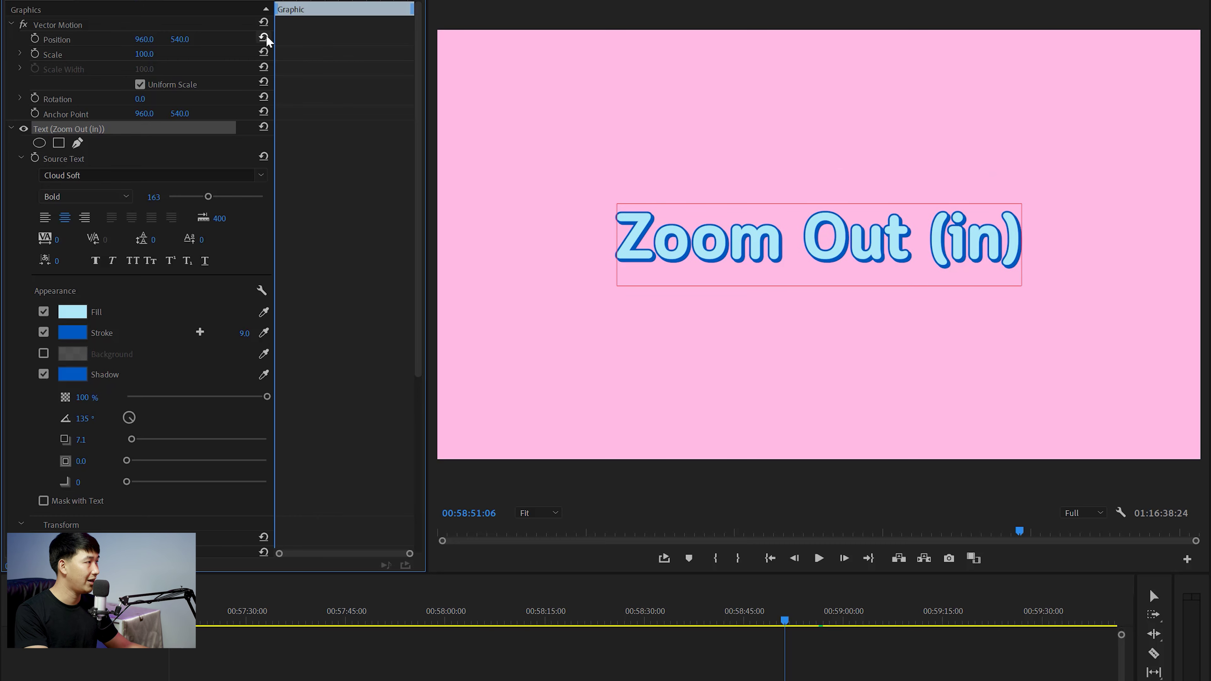
# Reset the text layer's position to 960, 540, re-centre it both ways, and collapse the Text group.
pyautogui.scroll(-1, 371, 252)
pyautogui.scroll(-4, 378, 372)
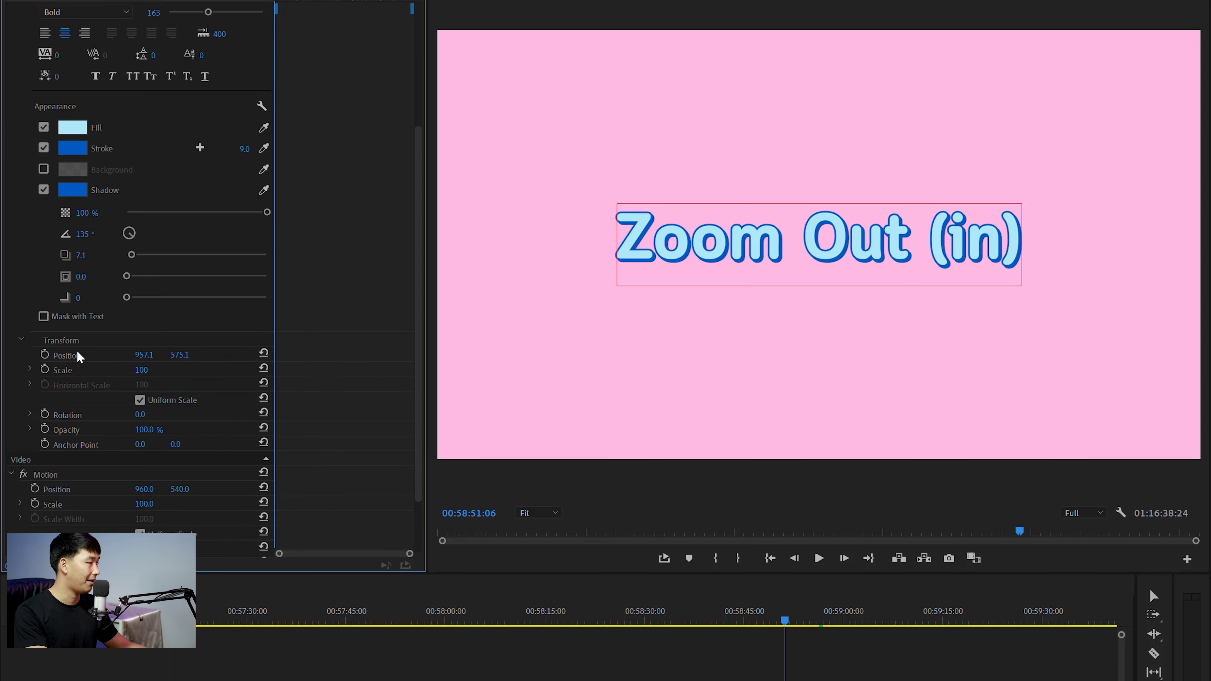
pyautogui.click(264, 353)
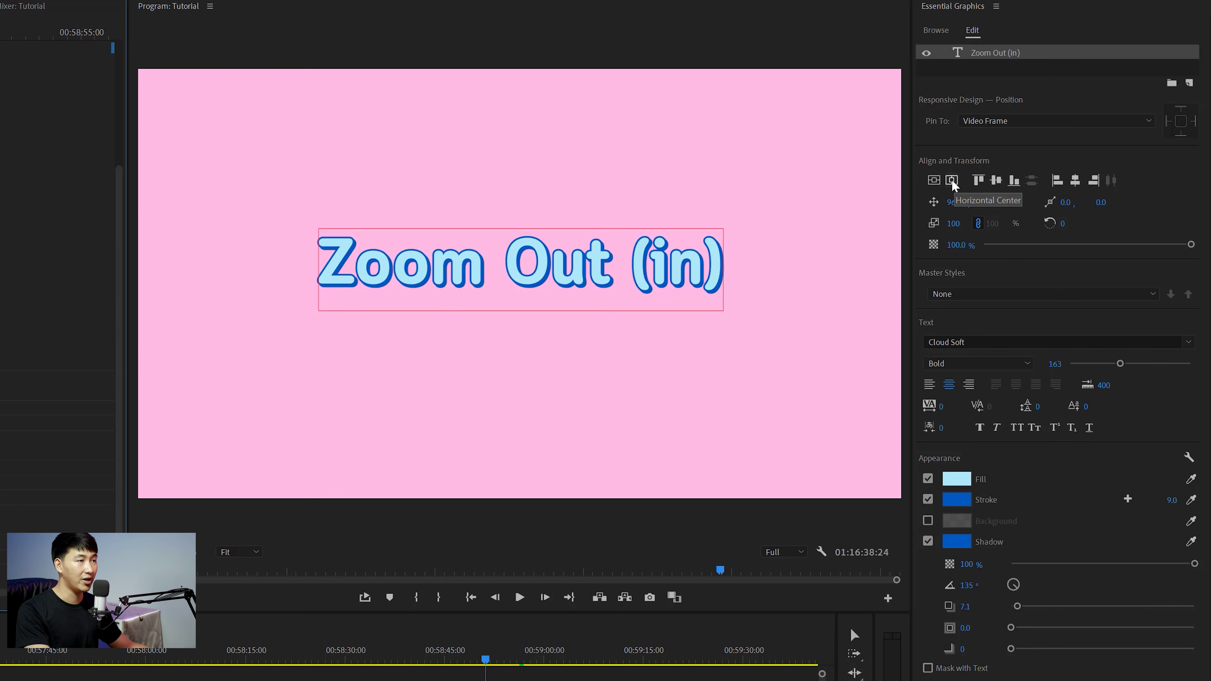
pyautogui.click(951, 180)
pyautogui.click(934, 179)
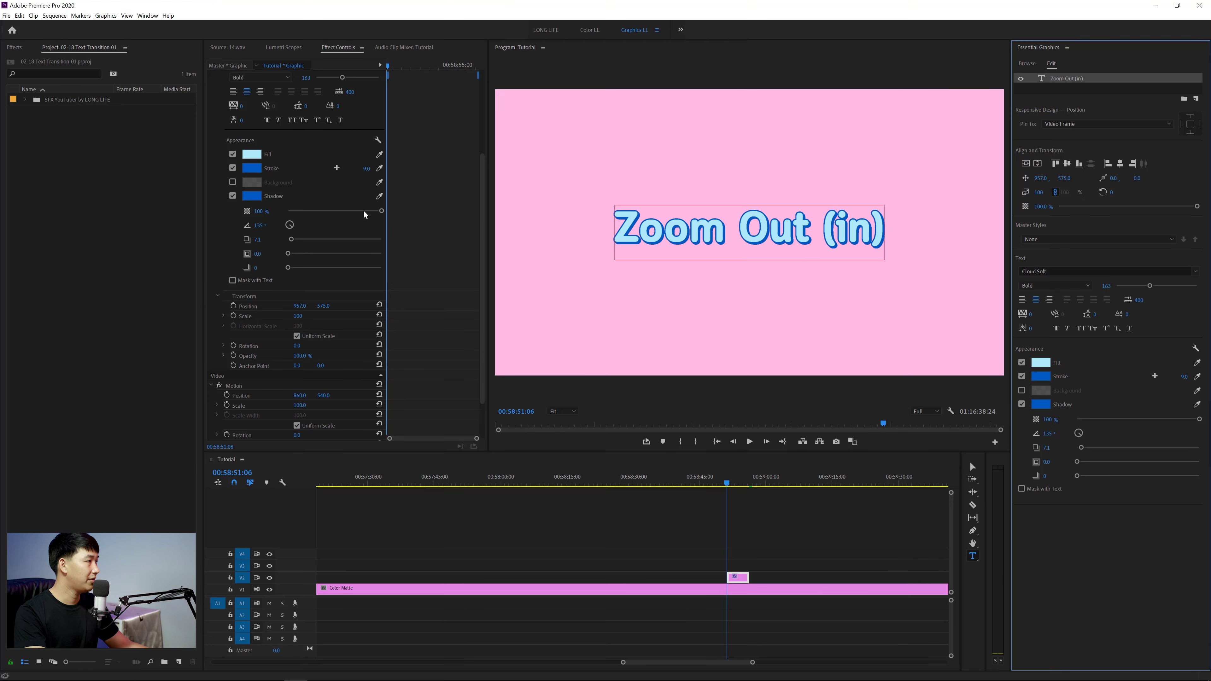
pyautogui.scroll(3, 411, 222)
pyautogui.scroll(3, 411, 221)
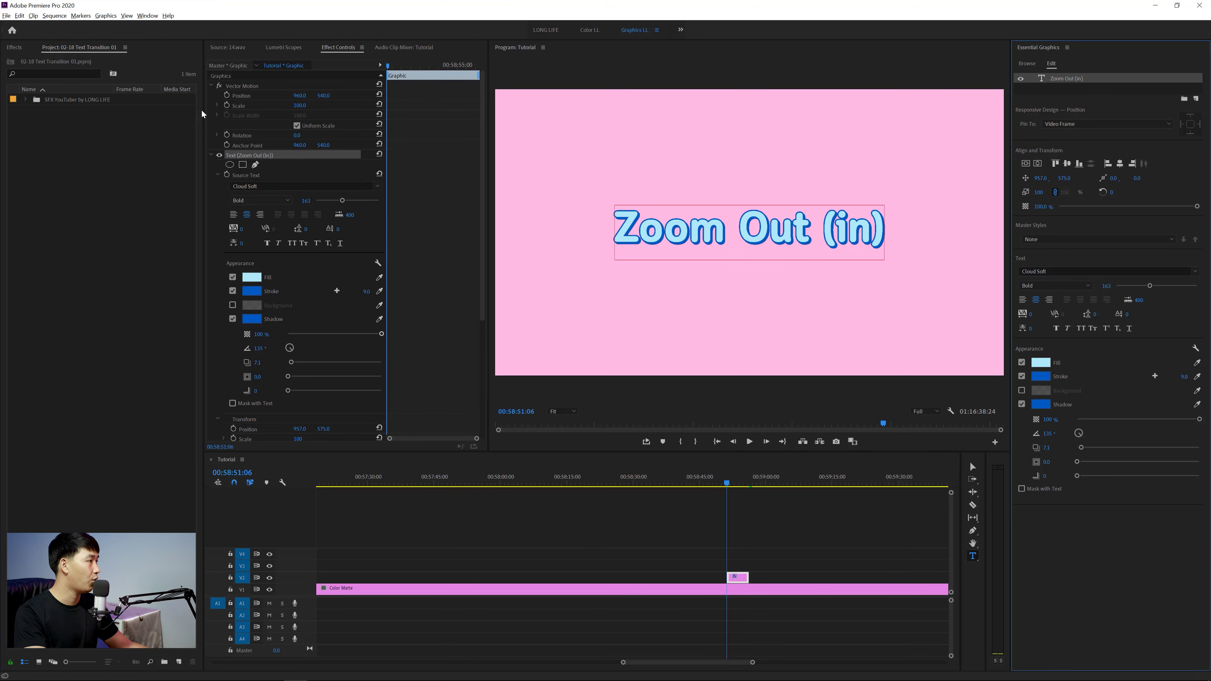
pyautogui.click(210, 155)
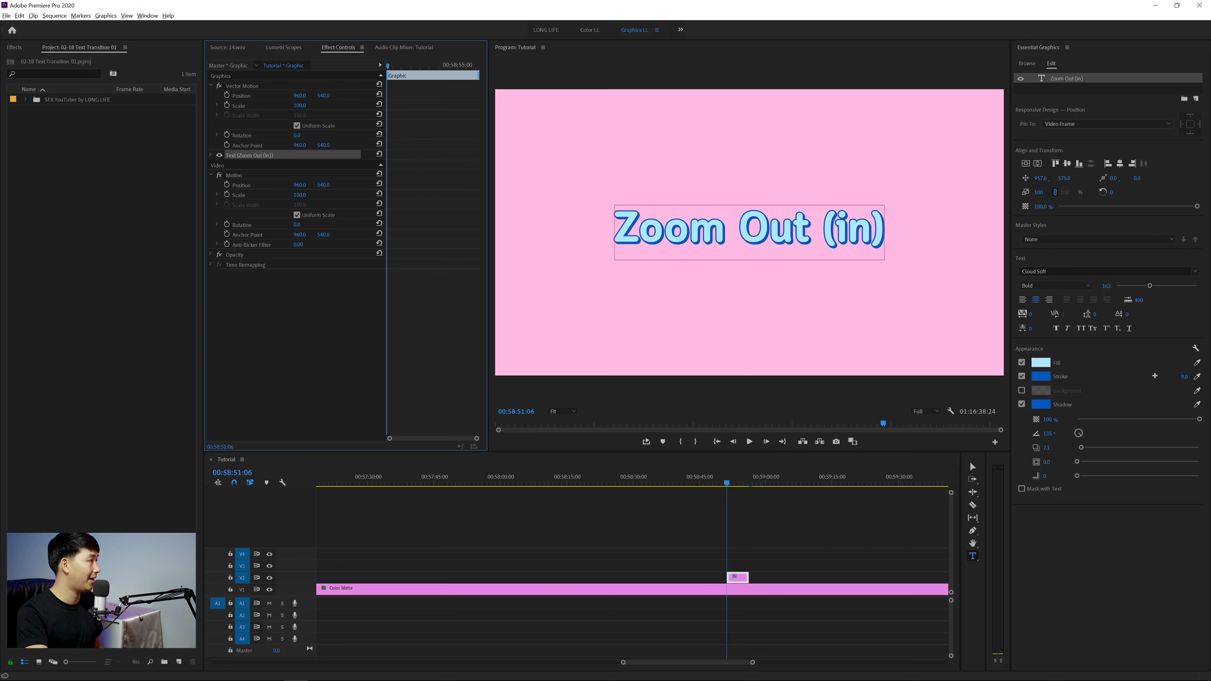
# Apply the Video Effects > Distort > Transform effect to the Zoom Out (in) title clip.
pyautogui.click(15, 48)
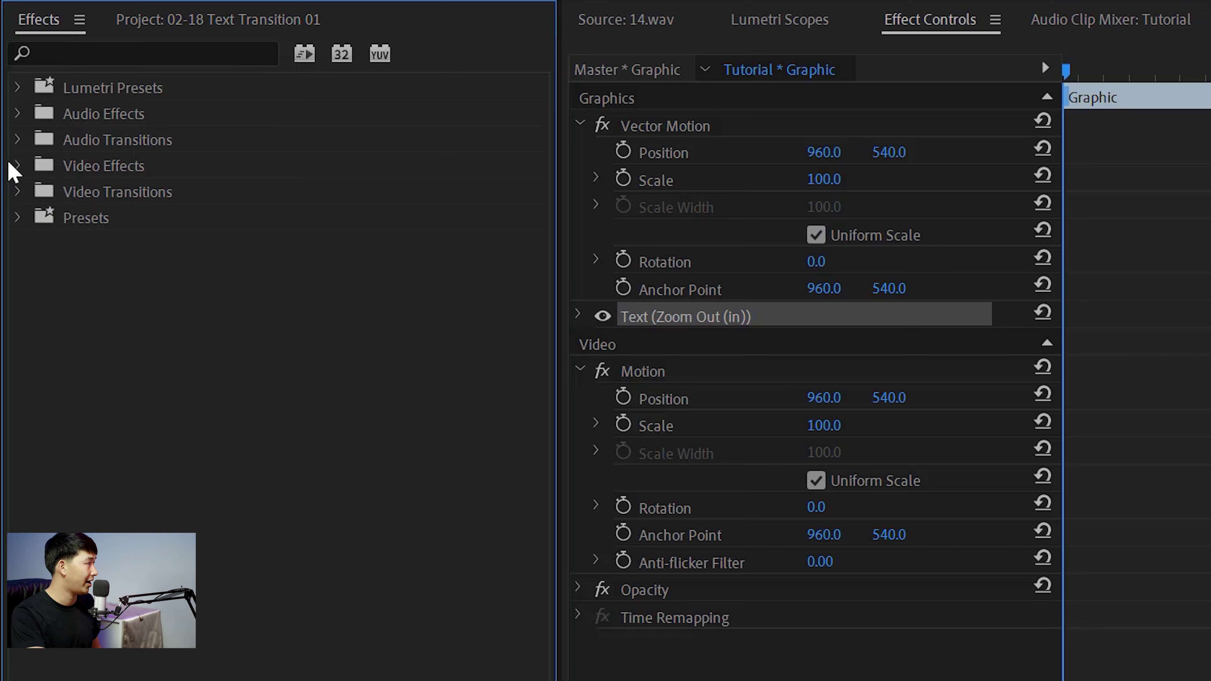
pyautogui.click(7, 100)
pyautogui.click(31, 298)
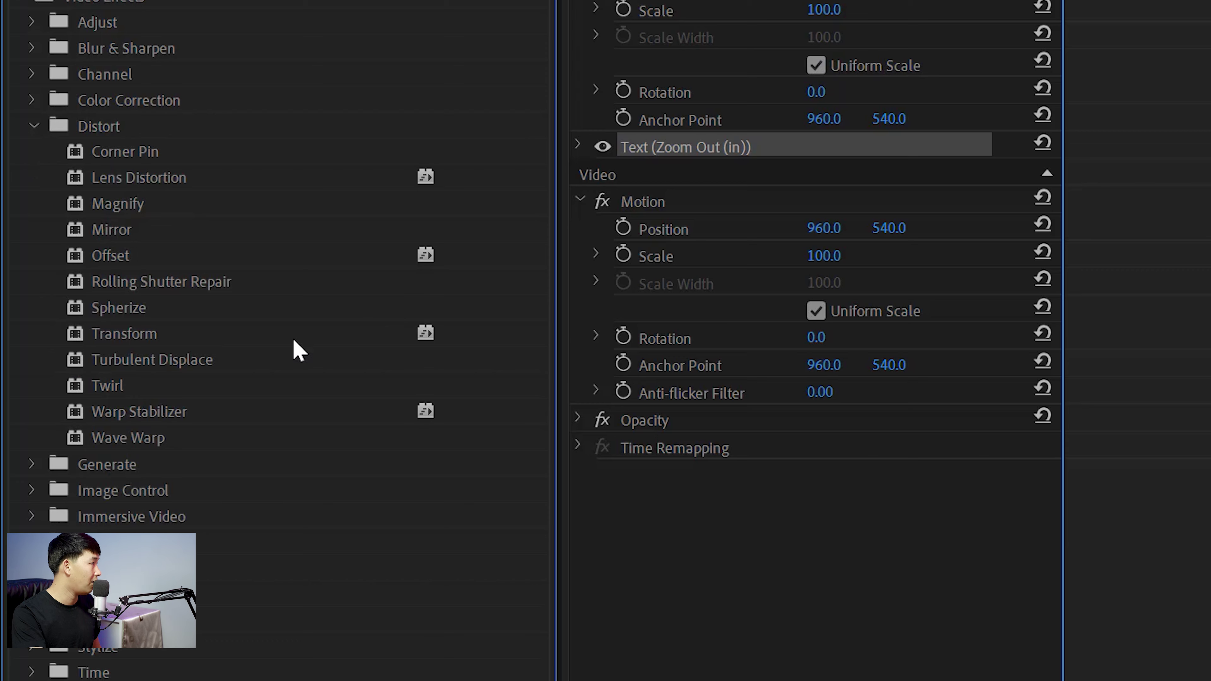
pyautogui.moveTo(135, 336); pyautogui.dragTo(660, 477)
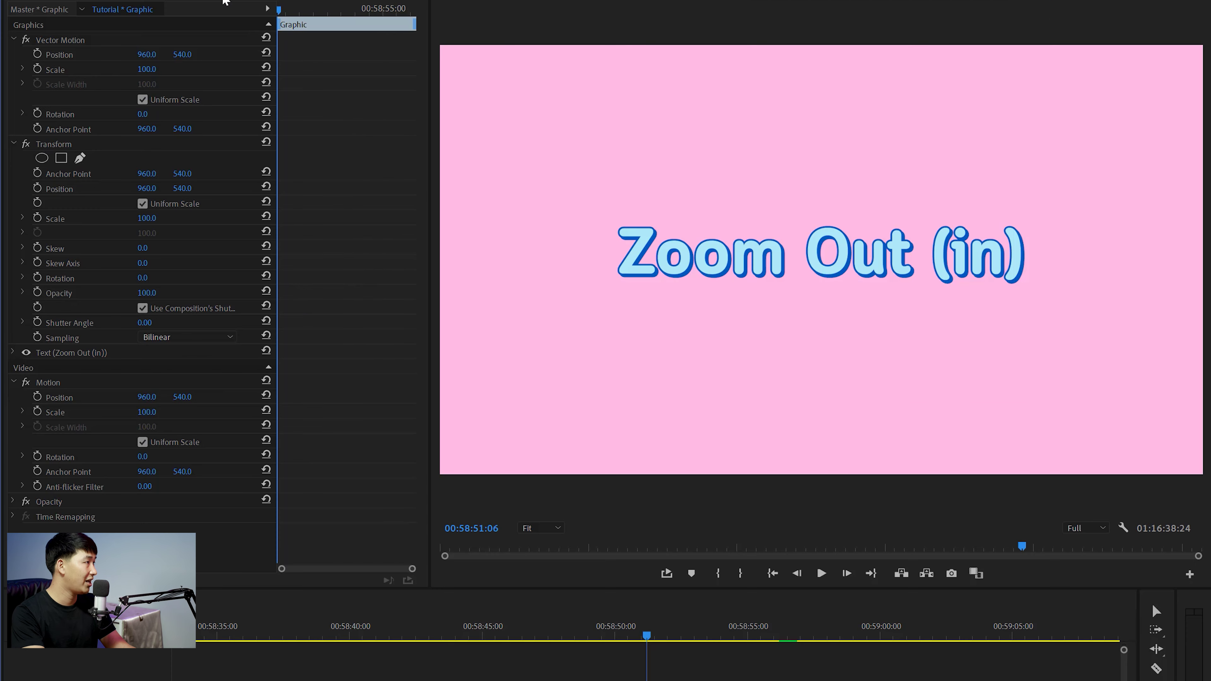
# Keyframe Transform Scale at 100, then add a Scale 80 keyframe three frames earlier.
pyautogui.click(68, 145)
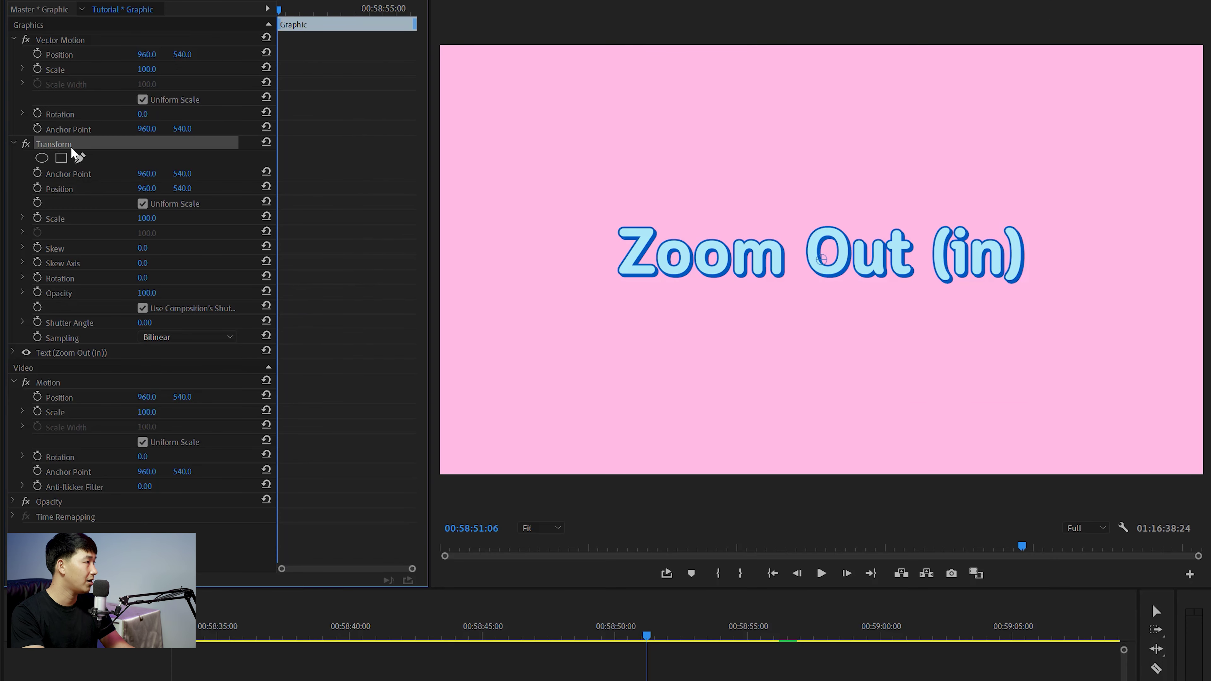
pyautogui.click(331, 160)
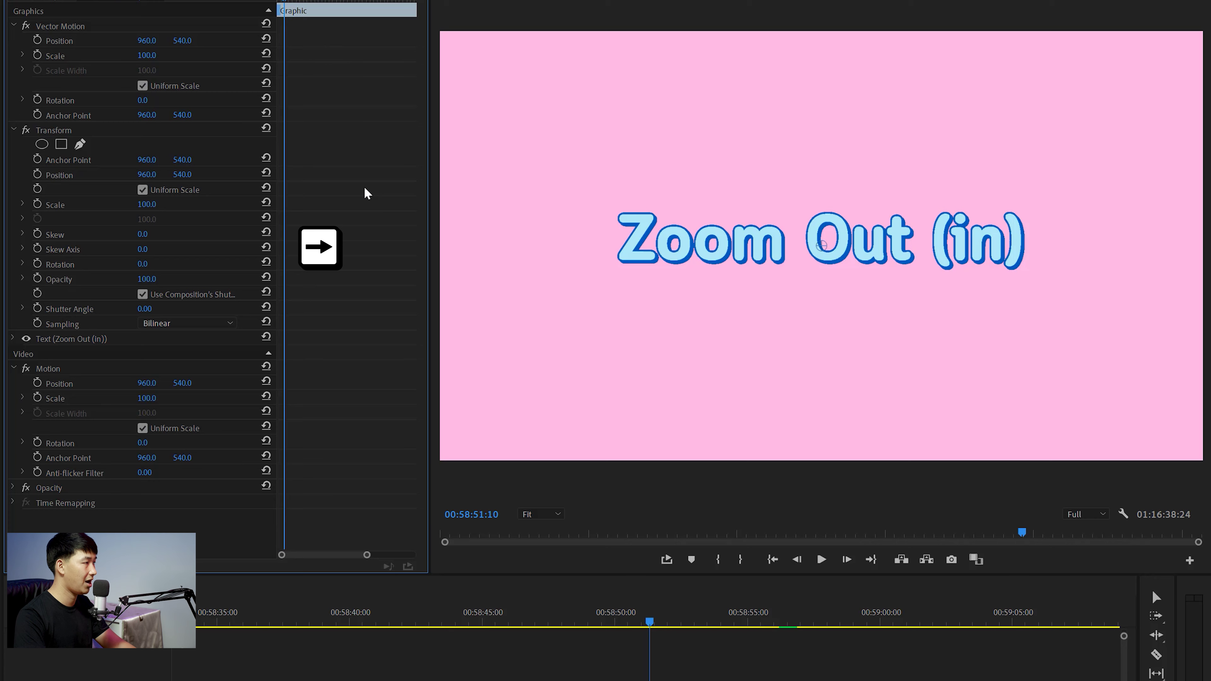
pyautogui.press('Right')
pyautogui.scroll(3, 366, 193)
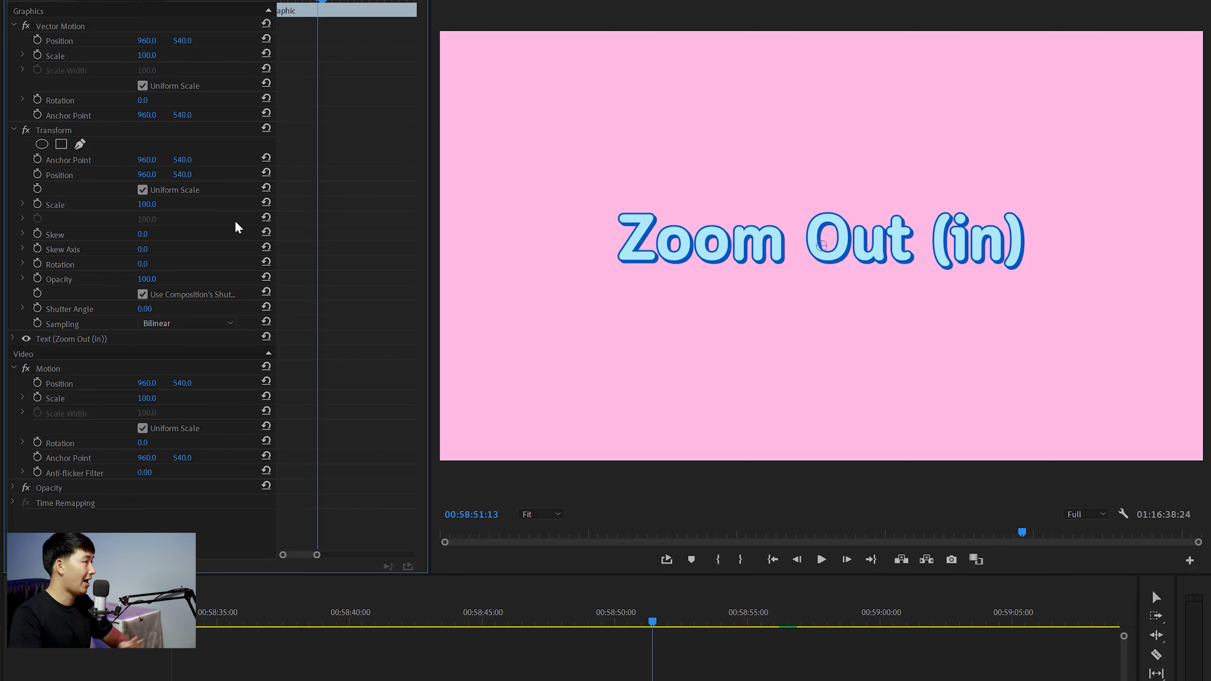
pyautogui.click(37, 205)
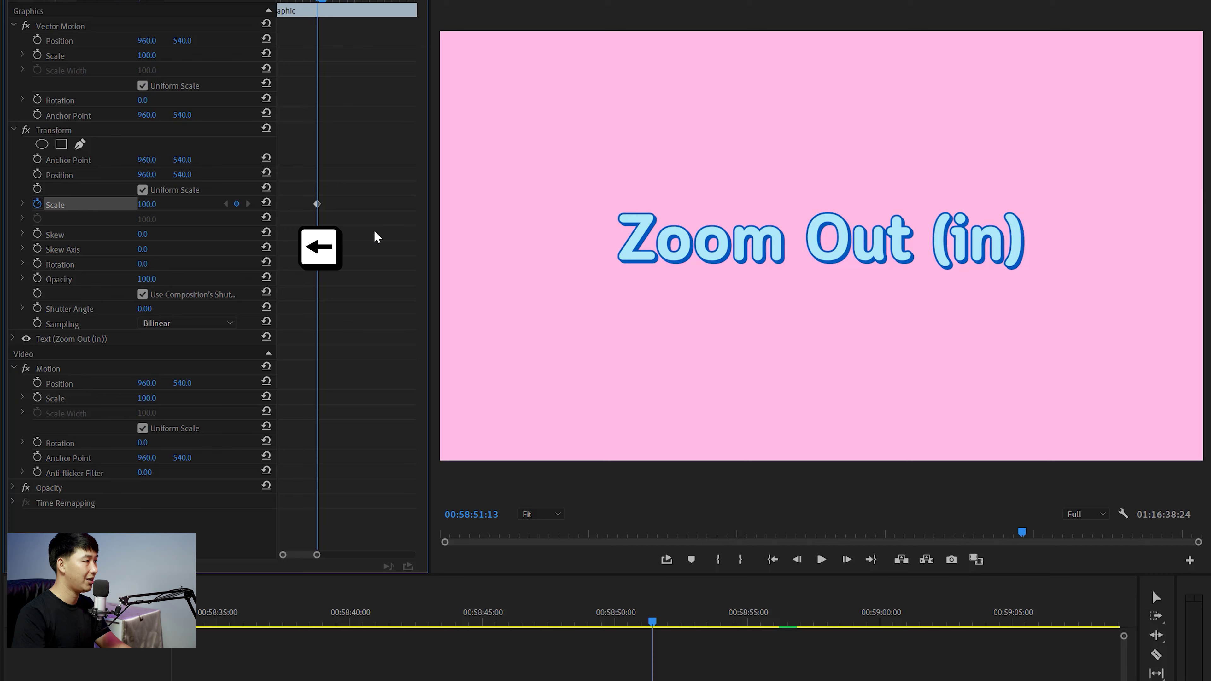
pyautogui.press('Left')
pyautogui.press('Left')
pyautogui.press('Left')
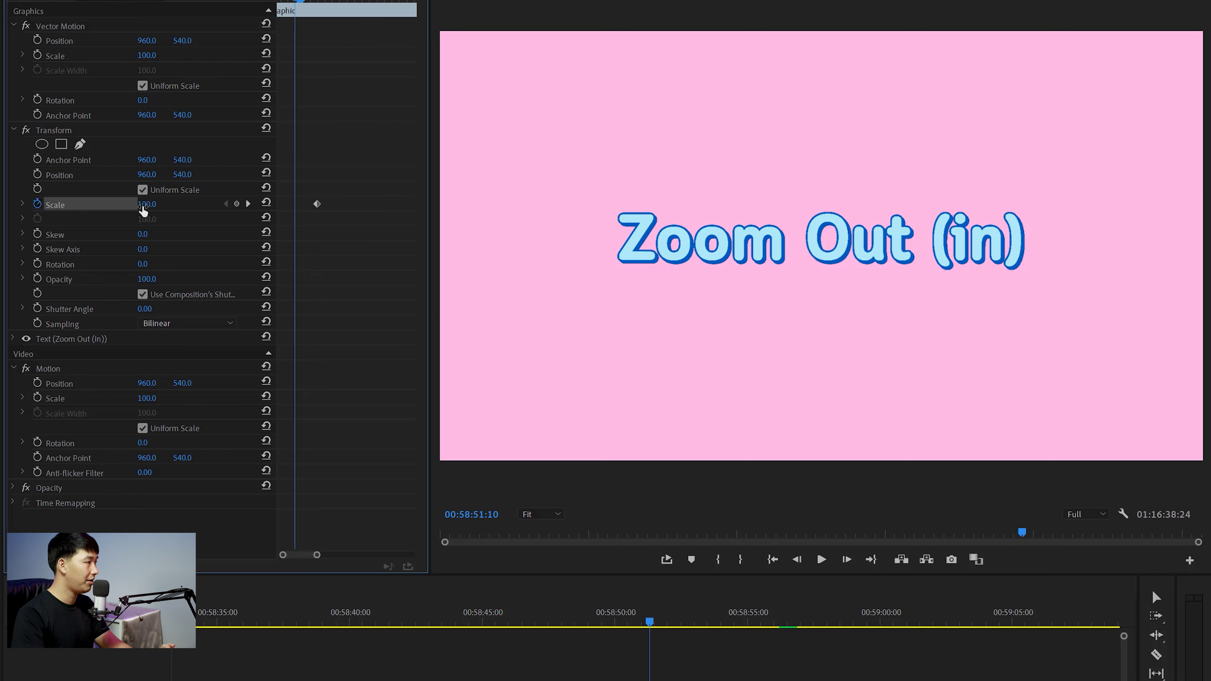
pyautogui.click(158, 203)
pyautogui.write('80')
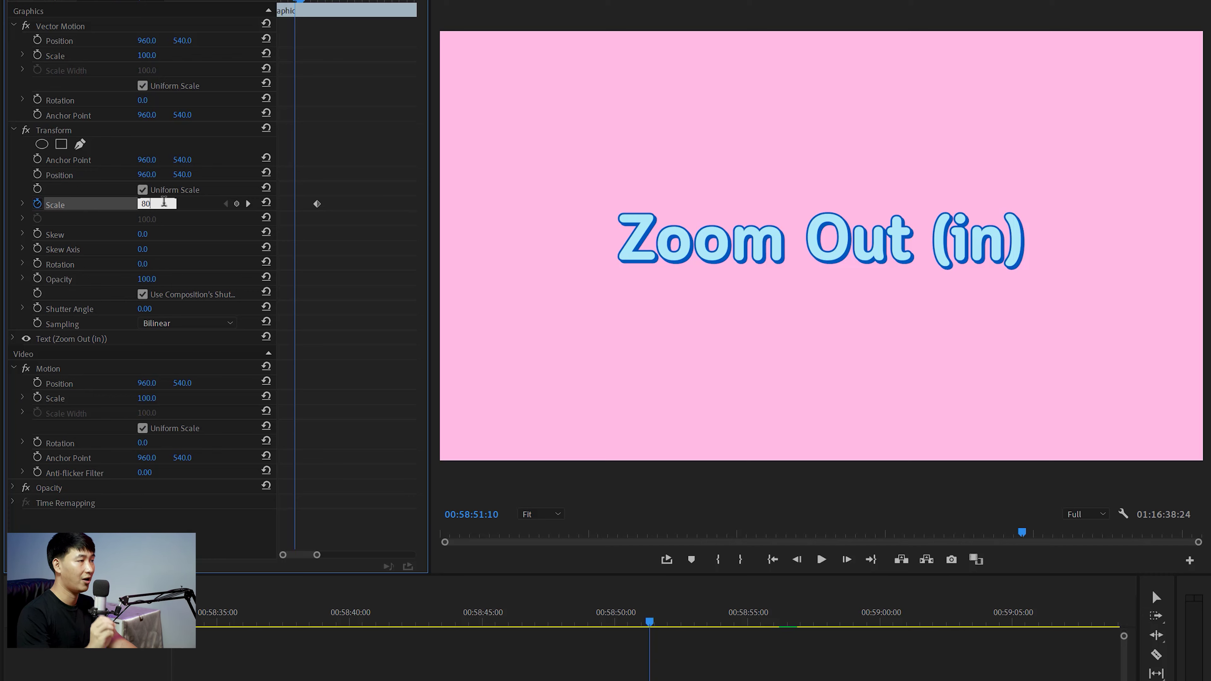
pyautogui.press('Return')
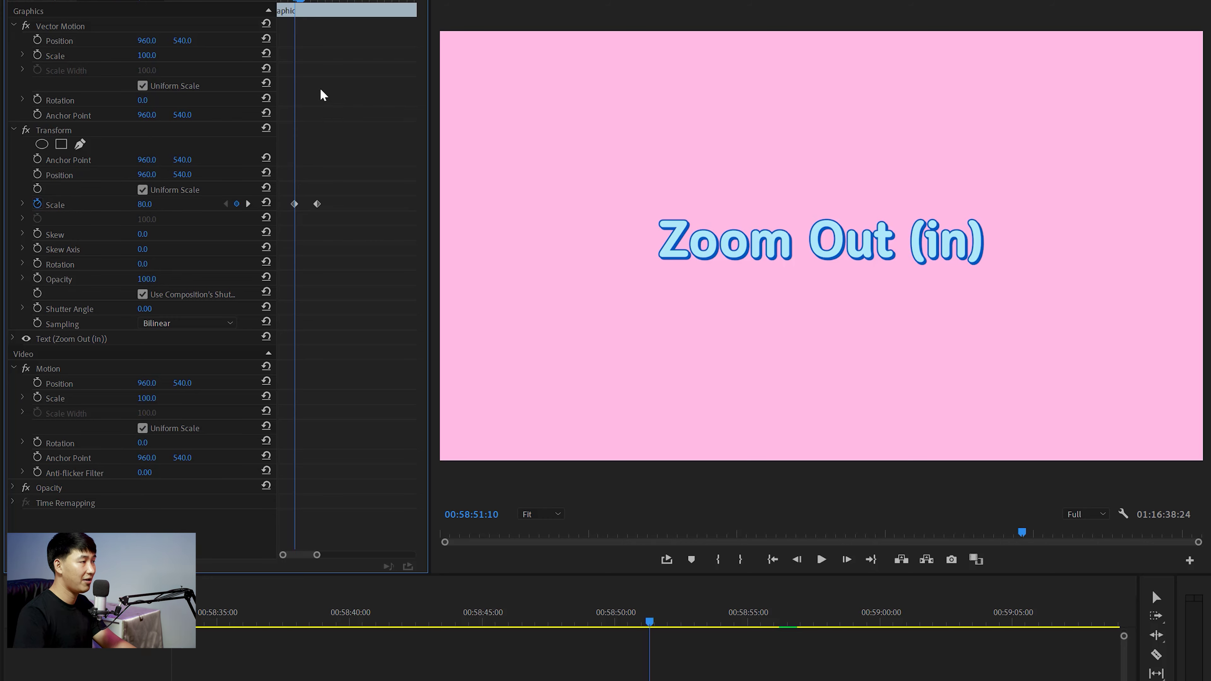
pyautogui.press('Left')
pyautogui.press('Left')
pyautogui.press('Left')
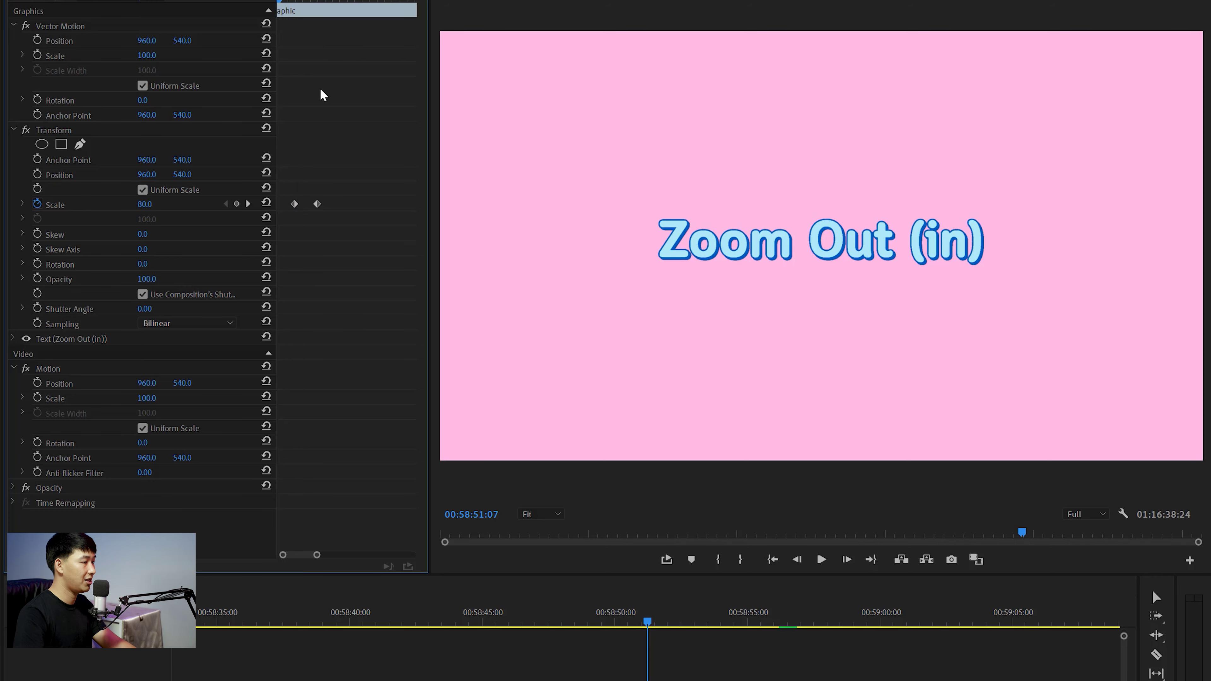
# Set Transform Scale to 200 at the earliest keyframe and preview the zoom animation.
pyautogui.moveTo(145, 204); pyautogui.dragTo(195, 204)
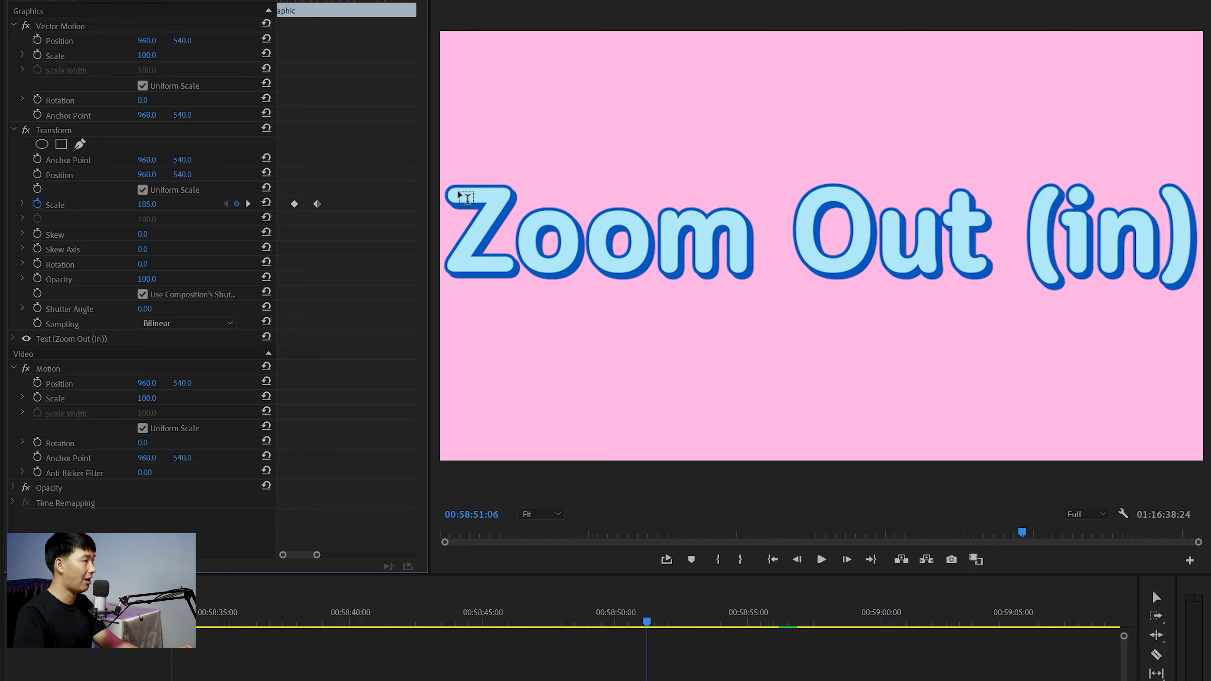
pyautogui.click(151, 205)
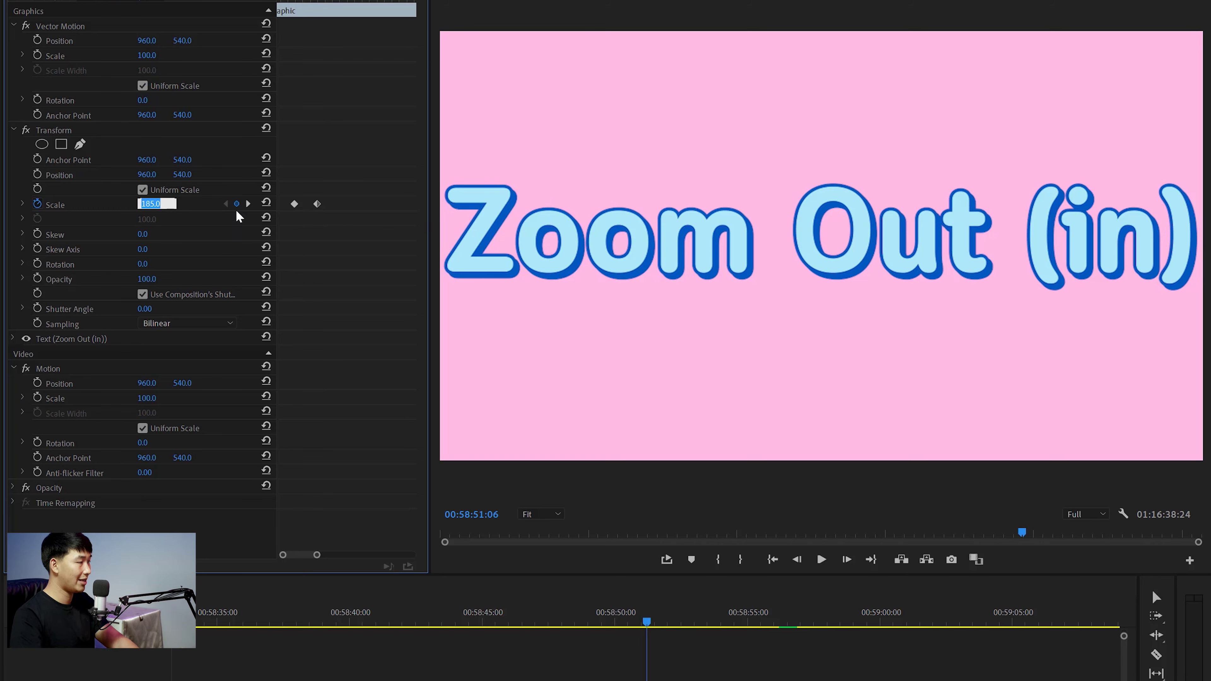
pyautogui.write('200')
pyautogui.press('Return')
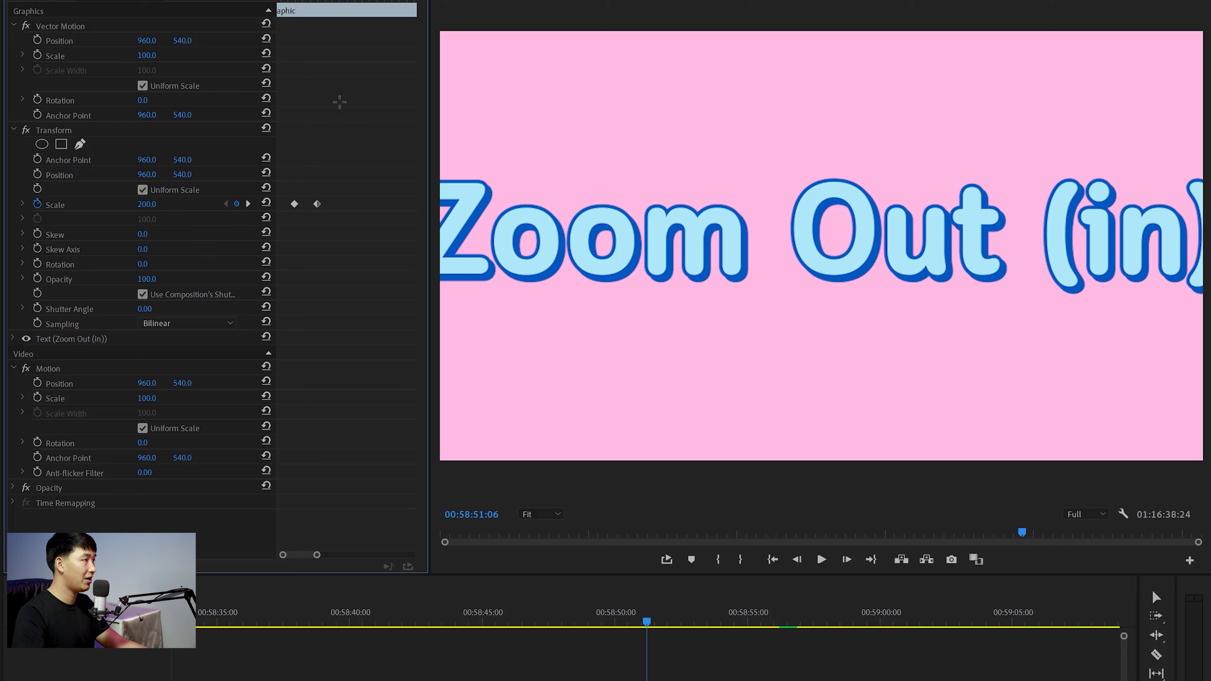
pyautogui.press('space')
pyautogui.moveTo(296, 4); pyautogui.dragTo(350, 183)
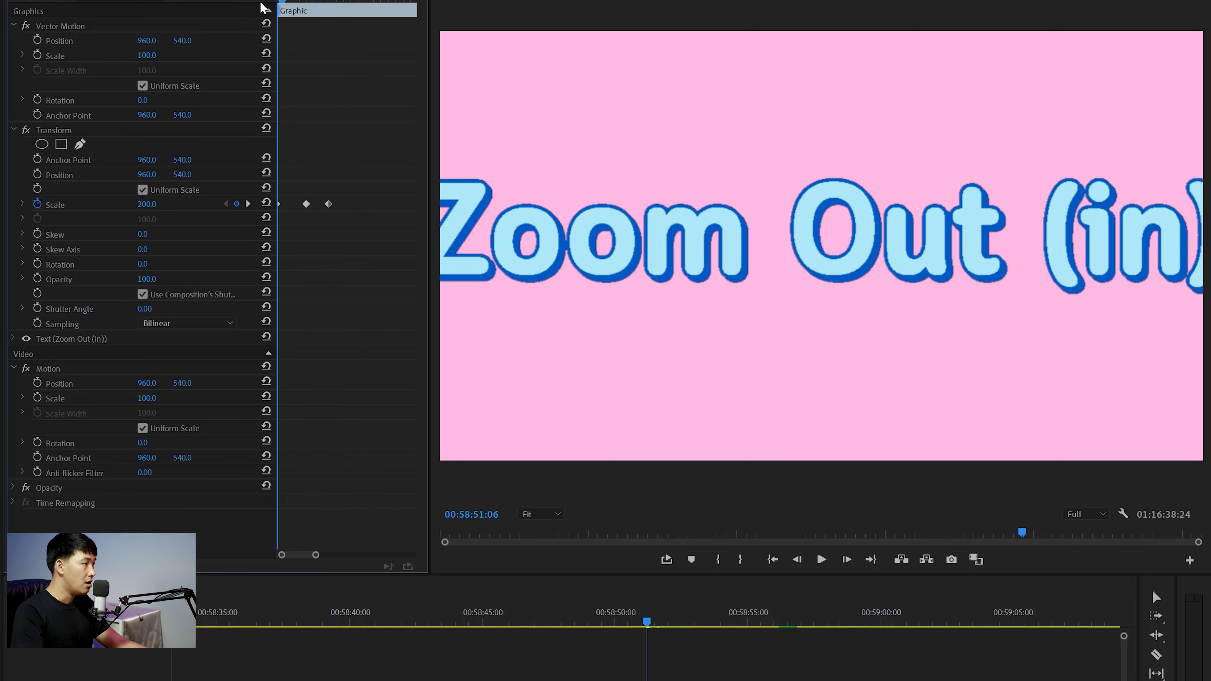
pyautogui.moveTo(351, 2); pyautogui.dragTo(278, 10)
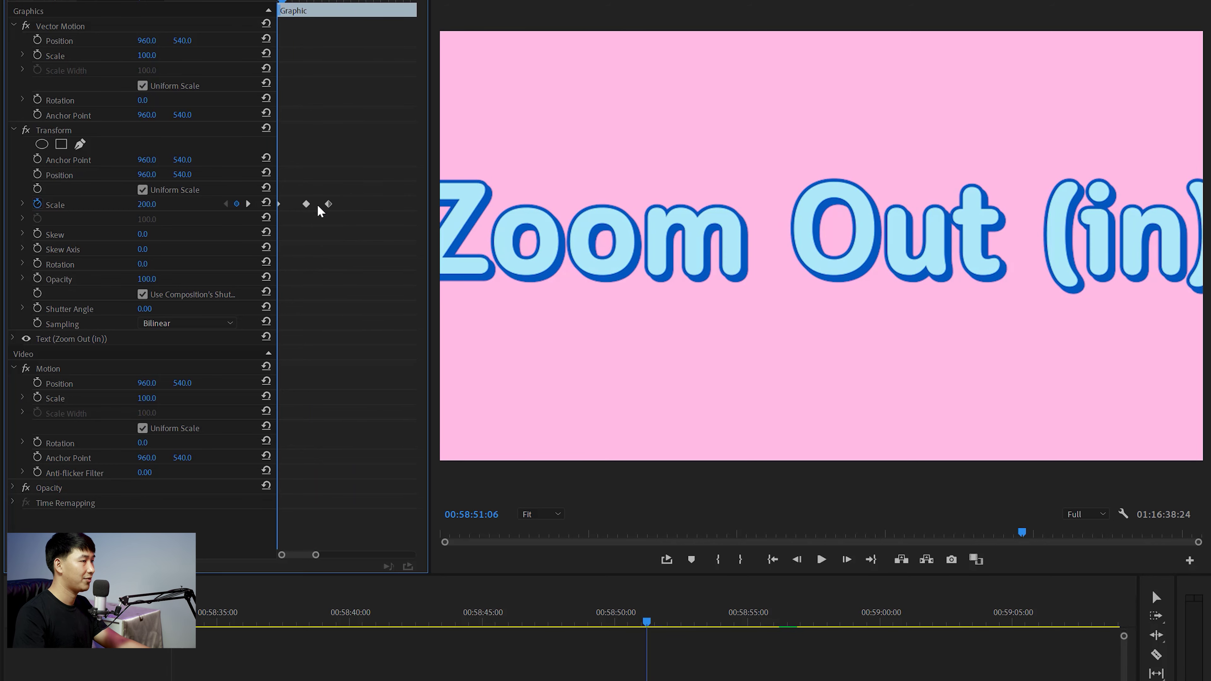
pyautogui.press('space')
pyautogui.press('space')
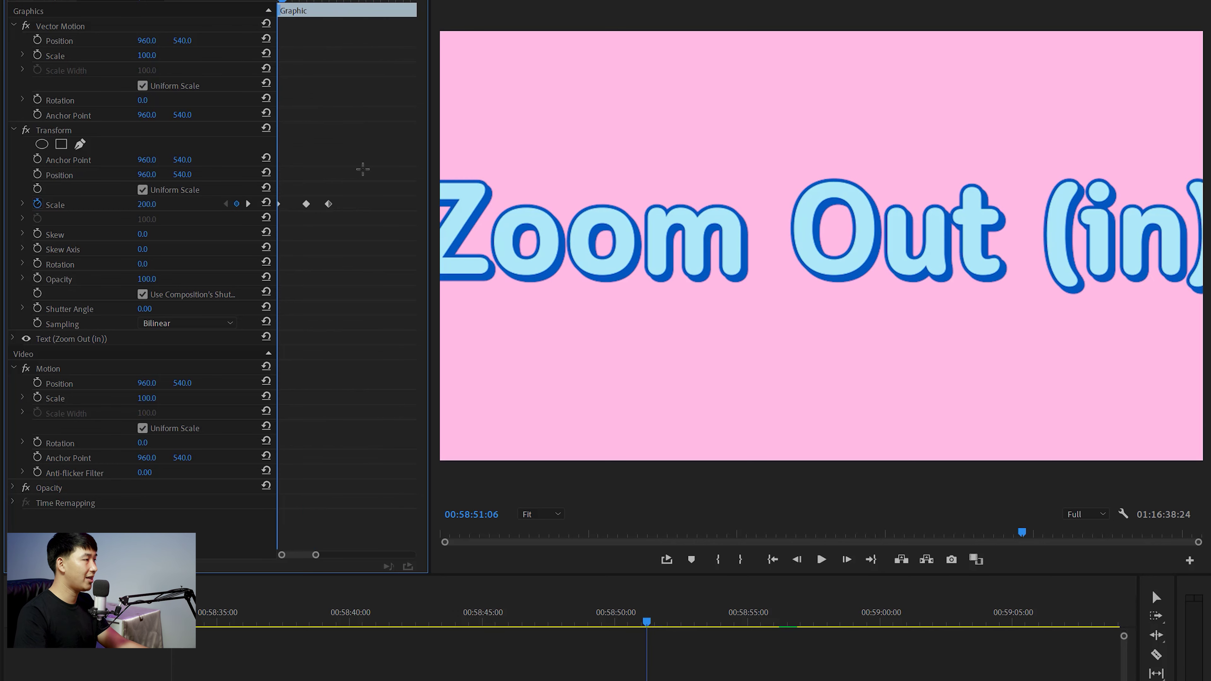
# Convert all three Scale keyframes to Bezier and play back the eased zoom.
pyautogui.moveTo(362, 169); pyautogui.dragTo(278, 222)
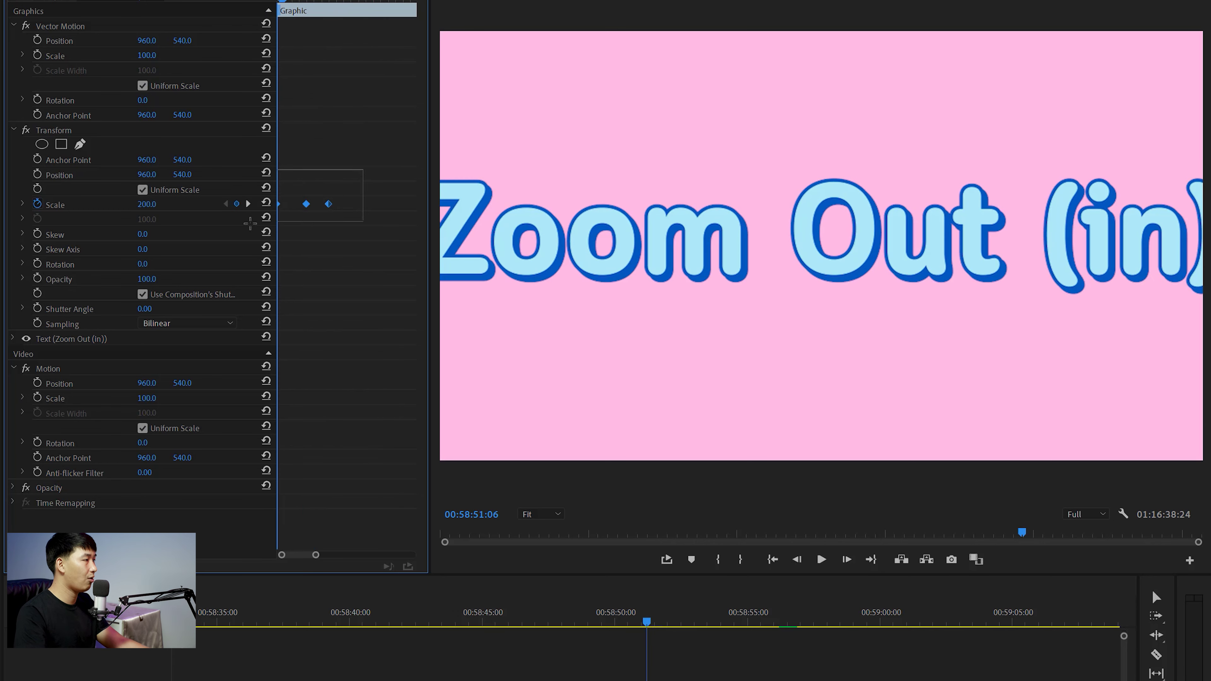
pyautogui.rightClick(307, 205)
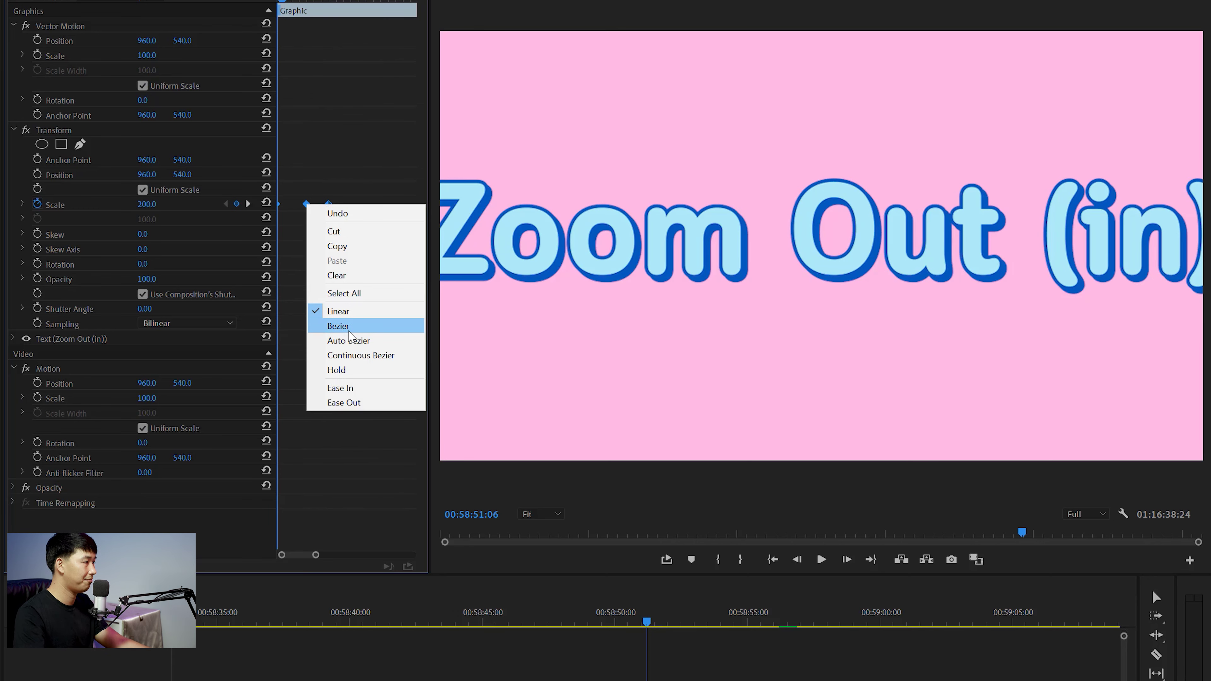
pyautogui.click(334, 326)
pyautogui.press('space')
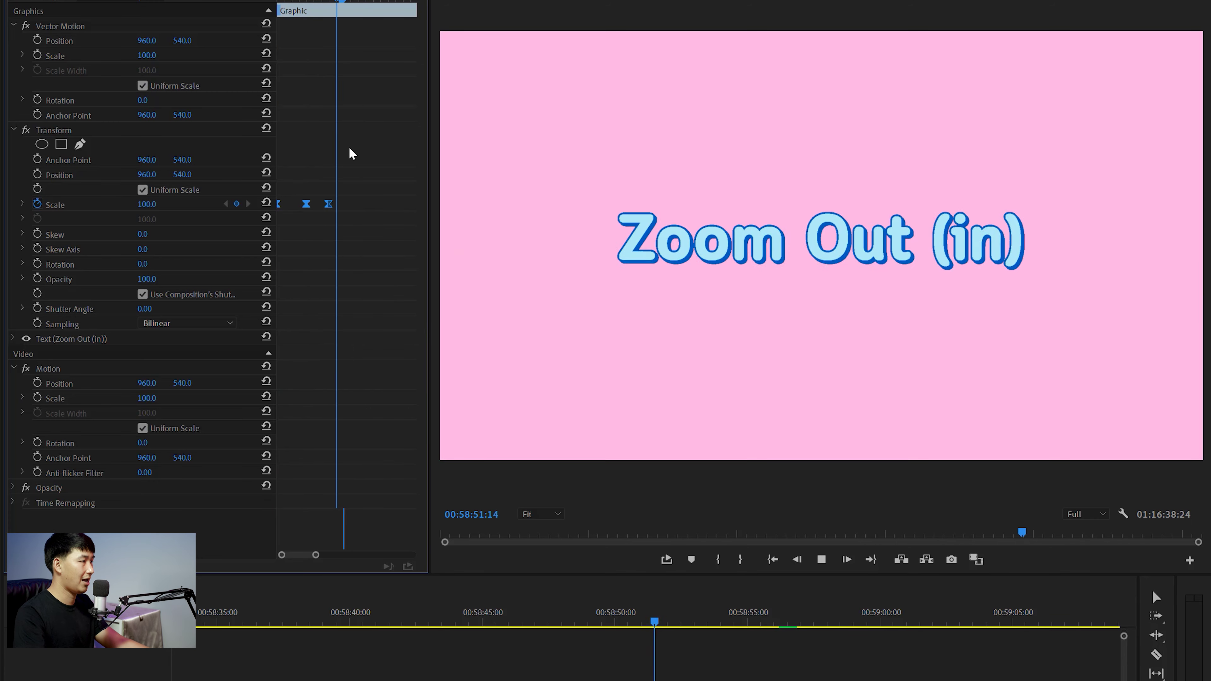
pyautogui.press('space')
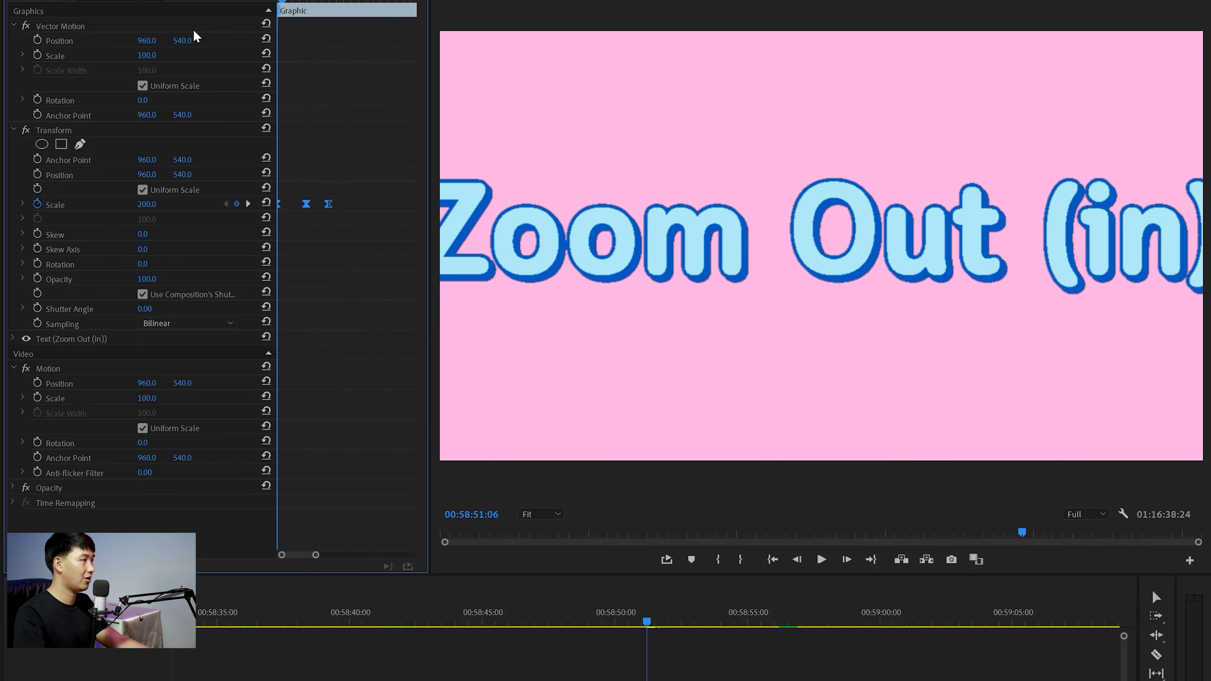
pyautogui.press('space')
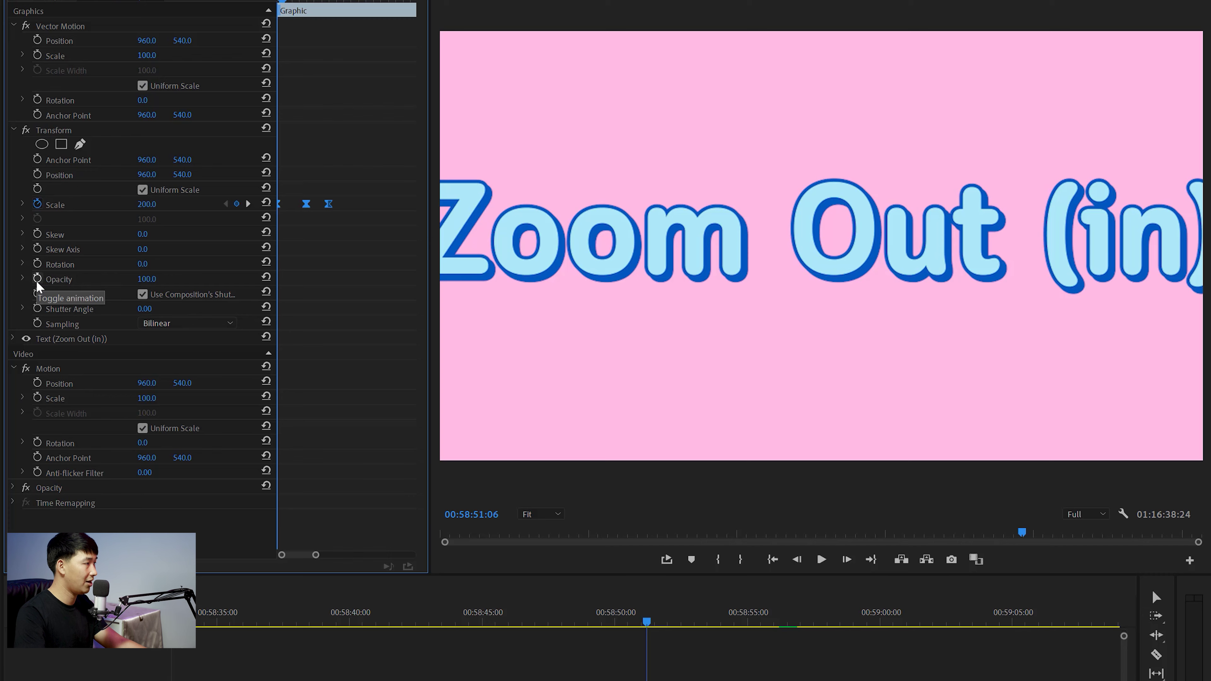
# Keyframe Transform Opacity from 0 at the start to 100 two frames later, and preview.
pyautogui.click(37, 280)
pyautogui.click(147, 279)
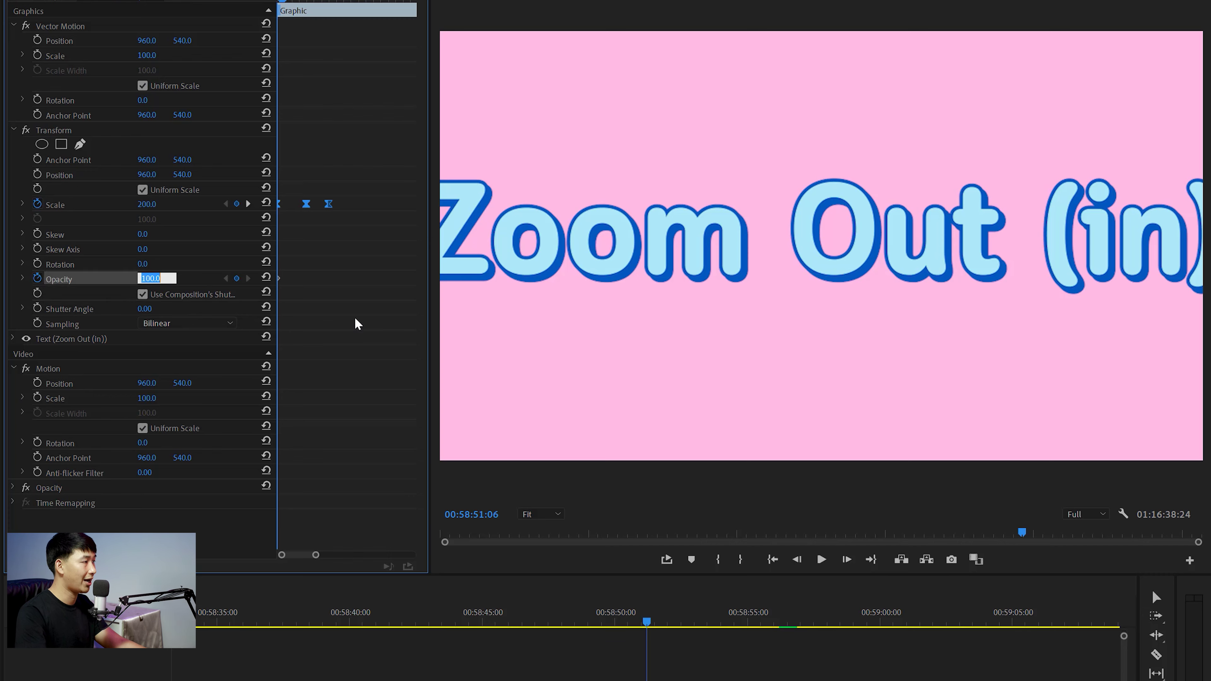
pyautogui.write('0')
pyautogui.press('Return')
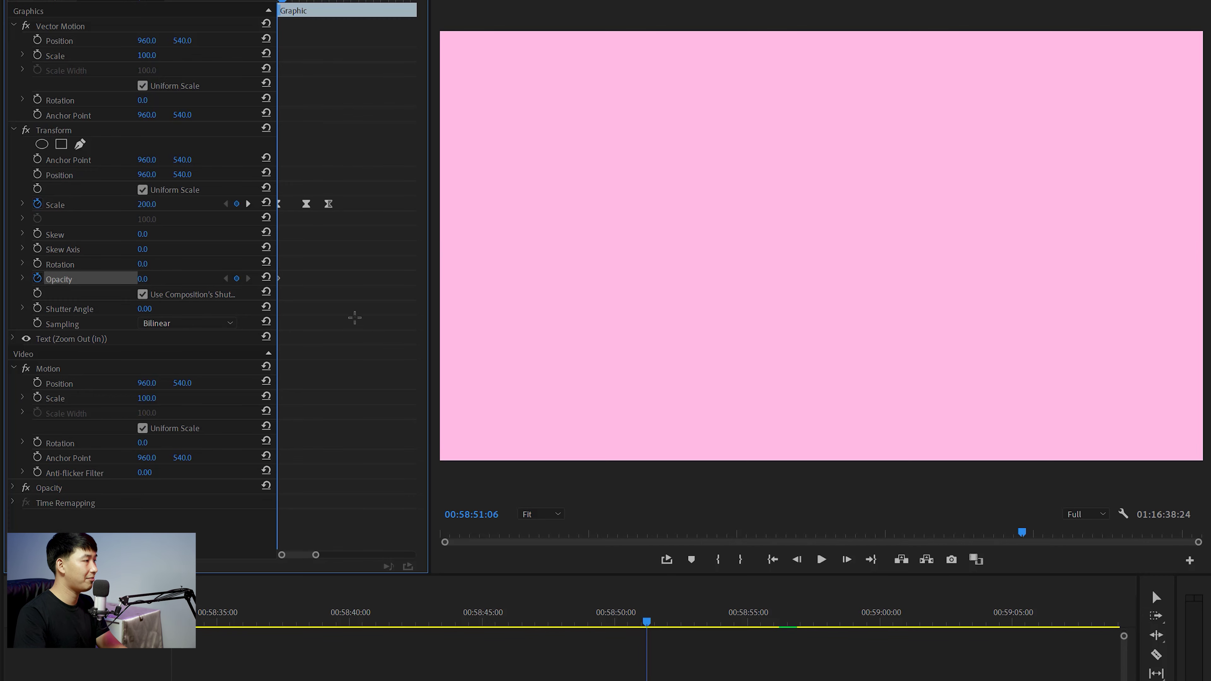
pyautogui.press('Right')
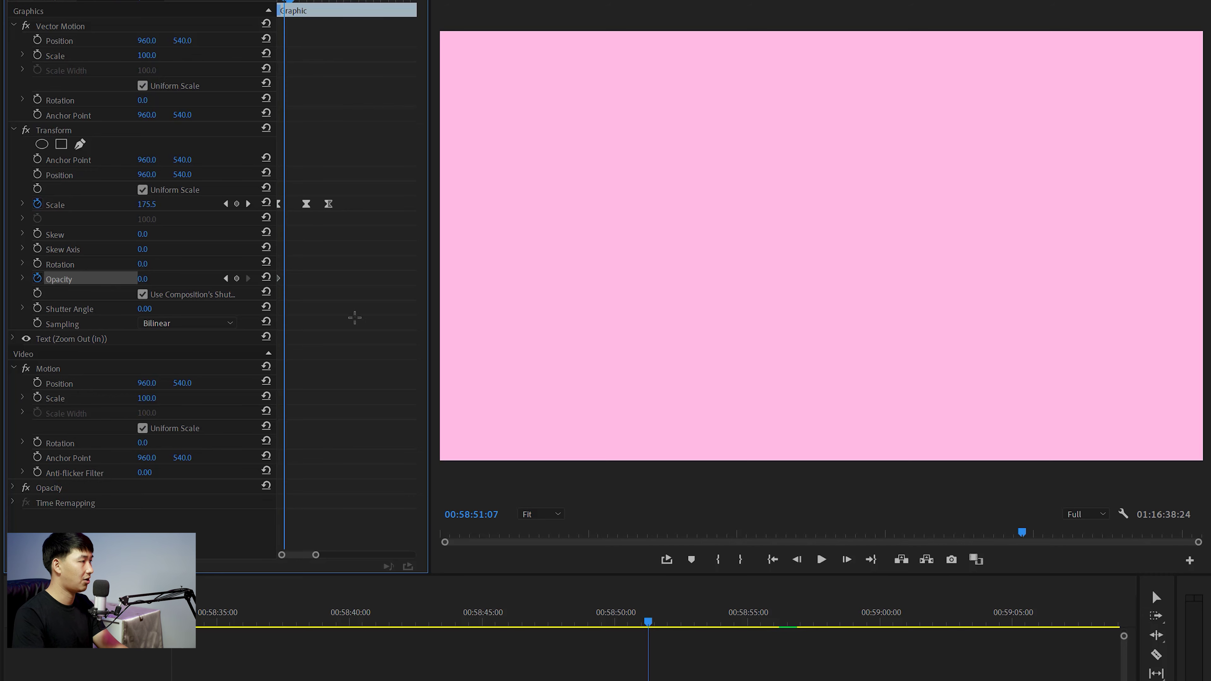
pyautogui.press('Right')
pyautogui.press('Right')
pyautogui.click(142, 281)
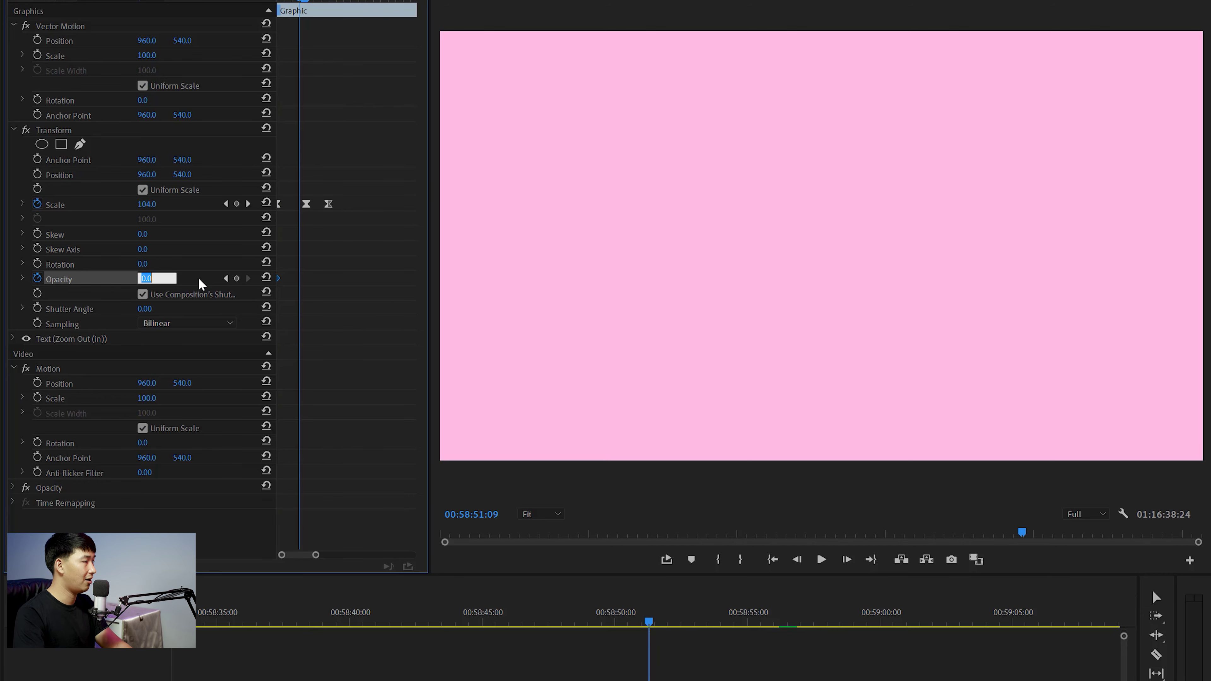
pyautogui.press('Return')
pyautogui.moveTo(284, 9); pyautogui.dragTo(285, 11)
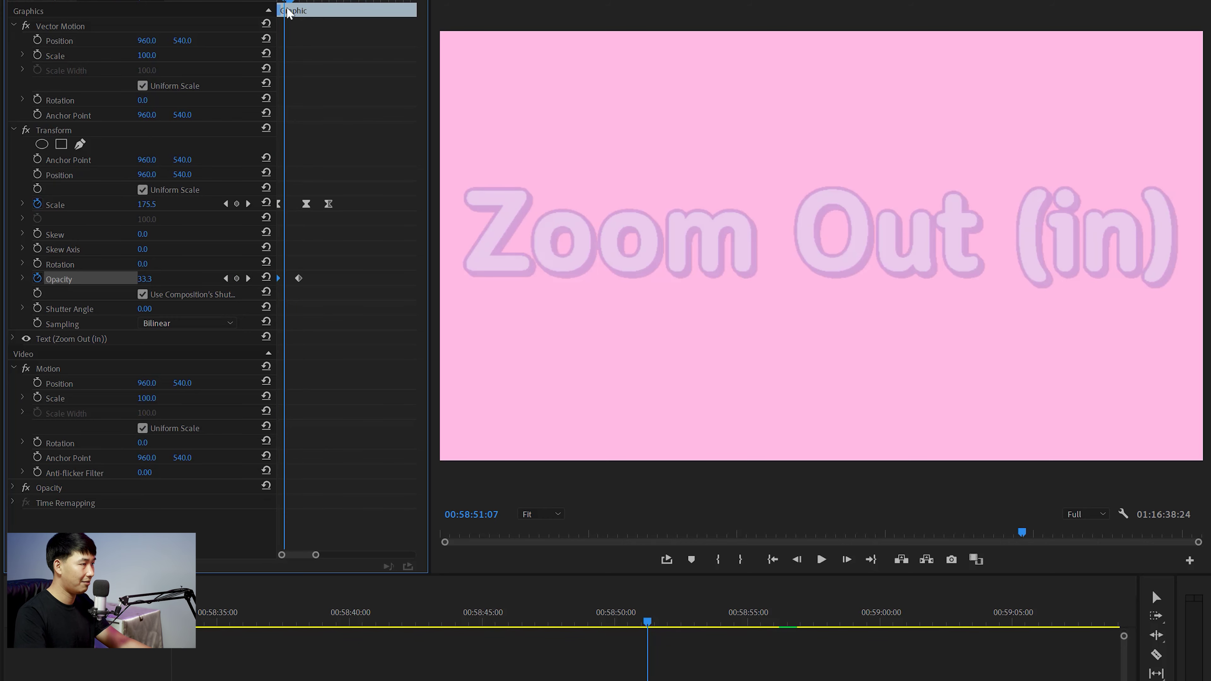
pyautogui.press('space')
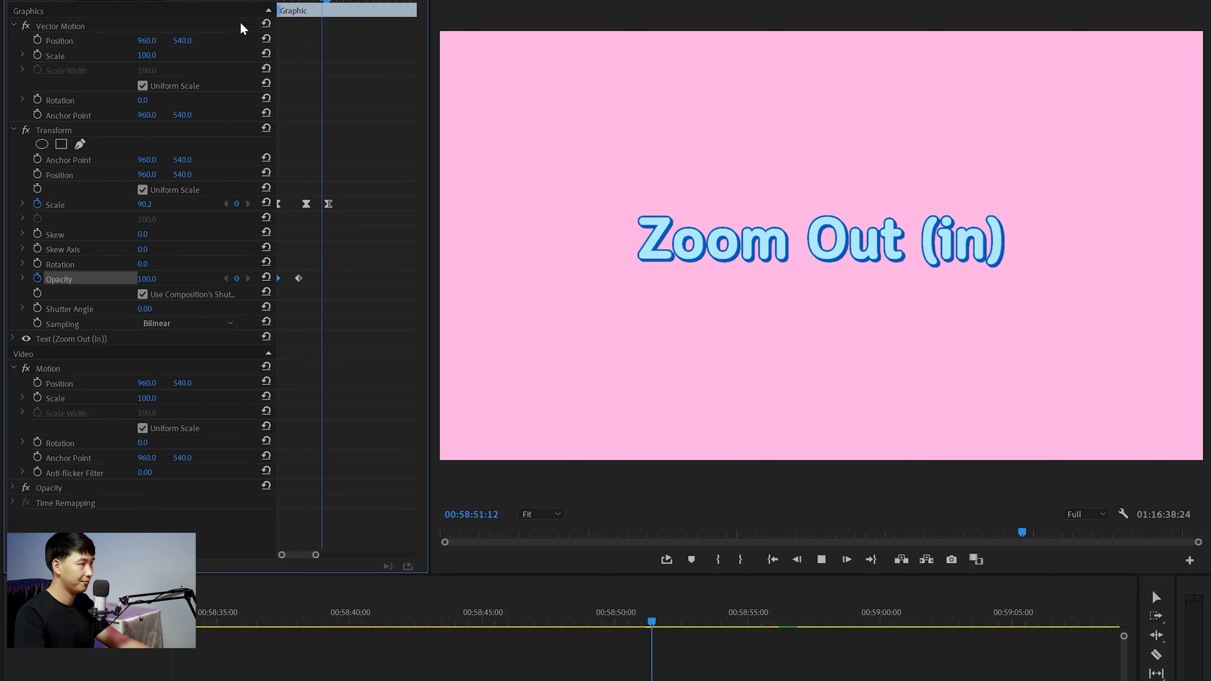
pyautogui.press('space')
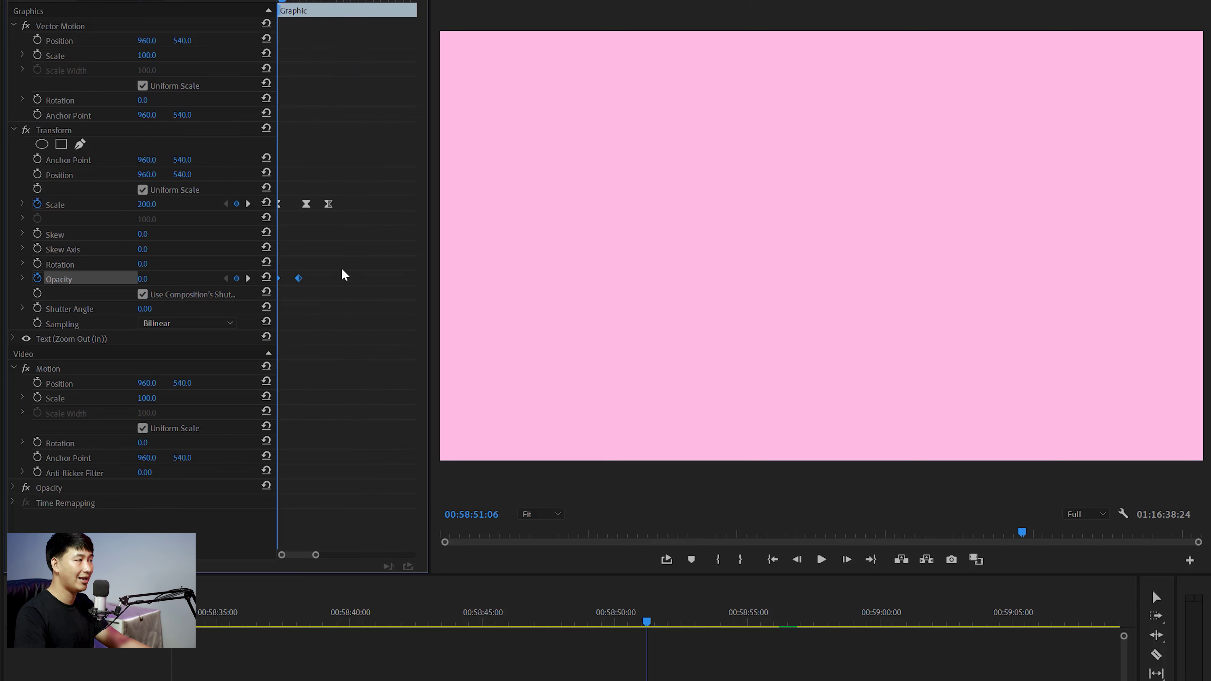
# Drag the Opacity end keyframe earlier for a quicker fade-in, then preview from the clip start.
pyautogui.moveTo(208, 297); pyautogui.dragTo(289, 270)
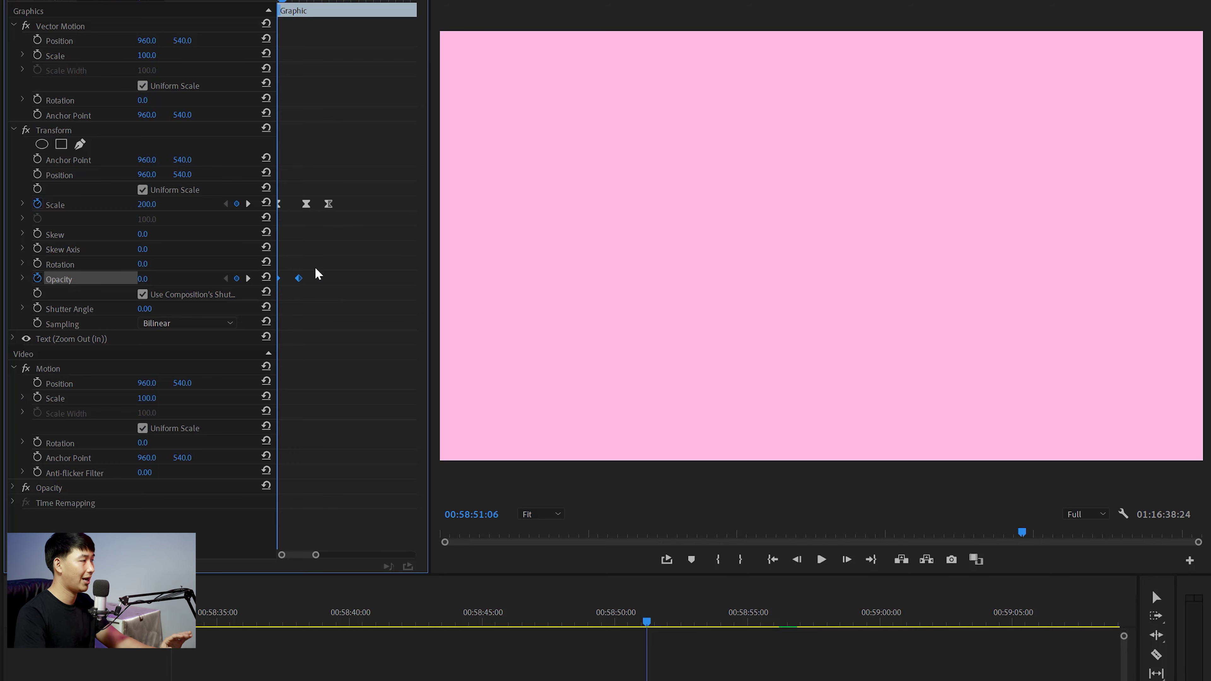
pyautogui.click(293, 295)
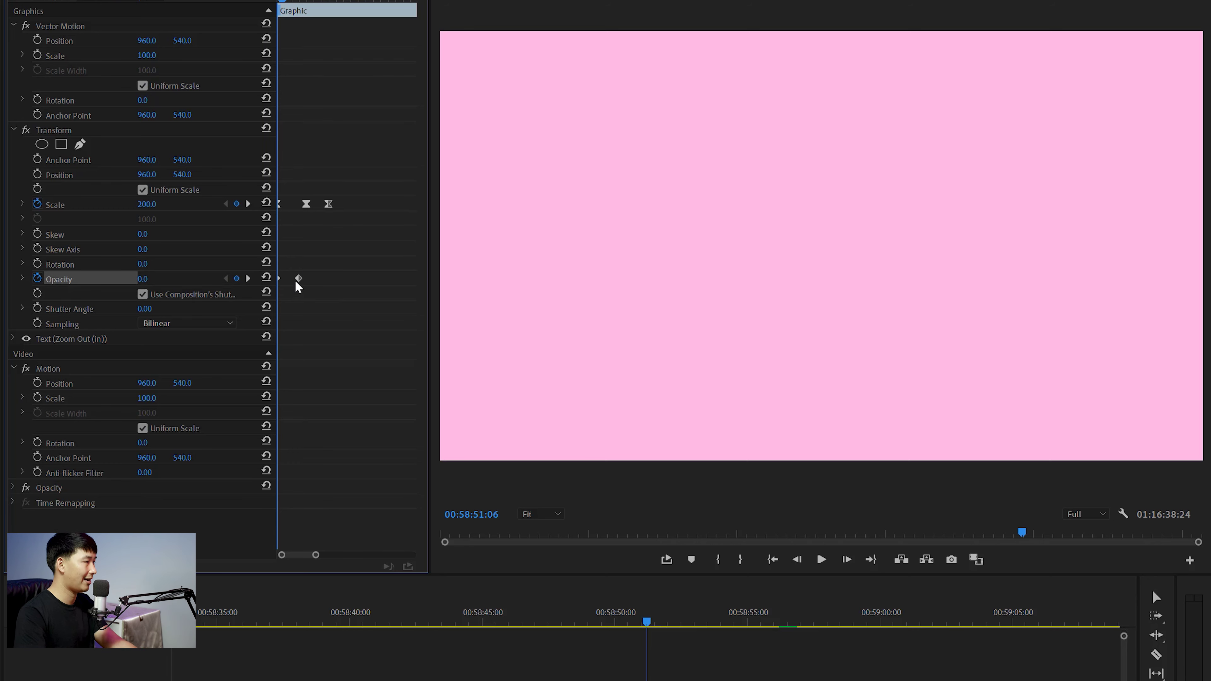
pyautogui.moveTo(298, 278); pyautogui.dragTo(290, 278)
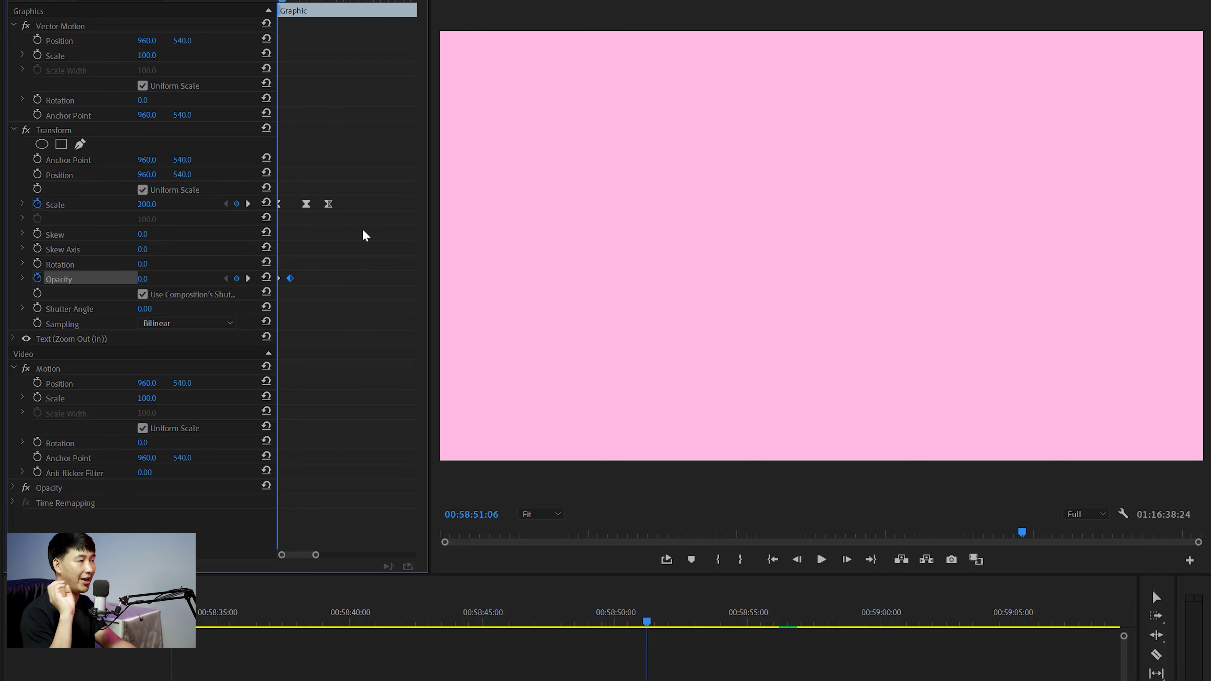
pyautogui.press('space')
pyautogui.press('space')
pyautogui.moveTo(334, 4)
pyautogui.mouseDown()
pyautogui.moveTo(205, 15)
pyautogui.moveTo(305, 5)
pyautogui.moveTo(276, 7)
pyautogui.mouseUp()
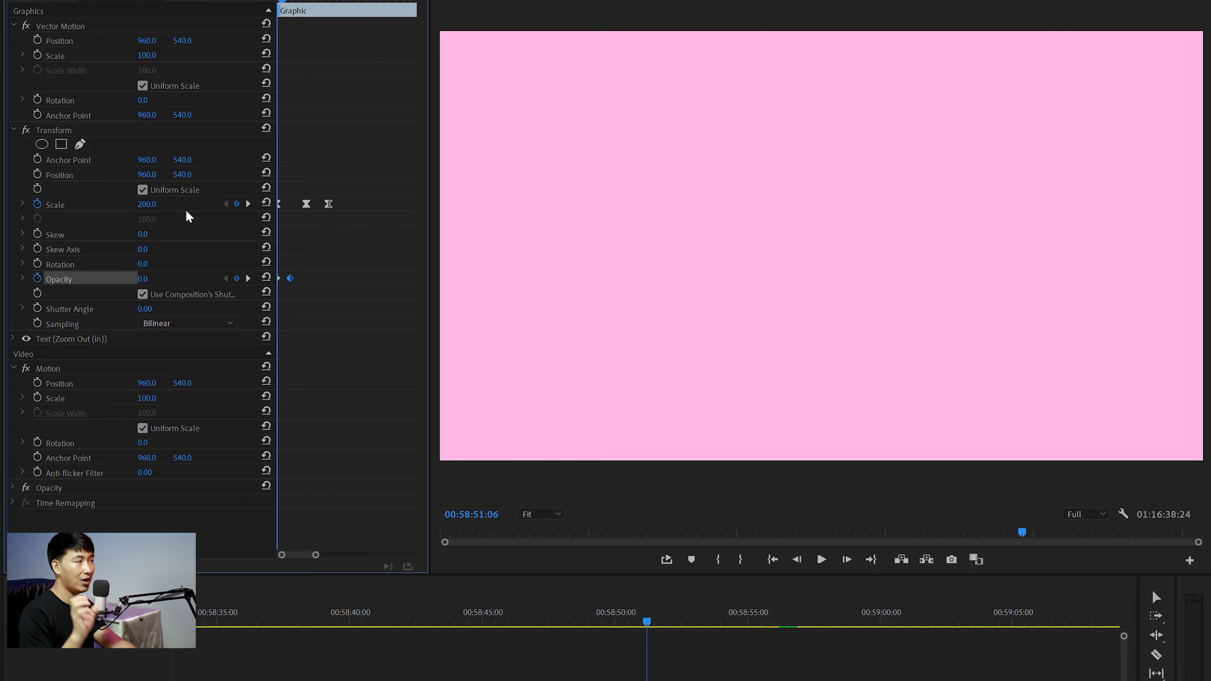
# Turn off Use Composition's Shutter Angle, set Transform Shutter Angle to 180, and scrub to check the blur.
pyautogui.press('space')
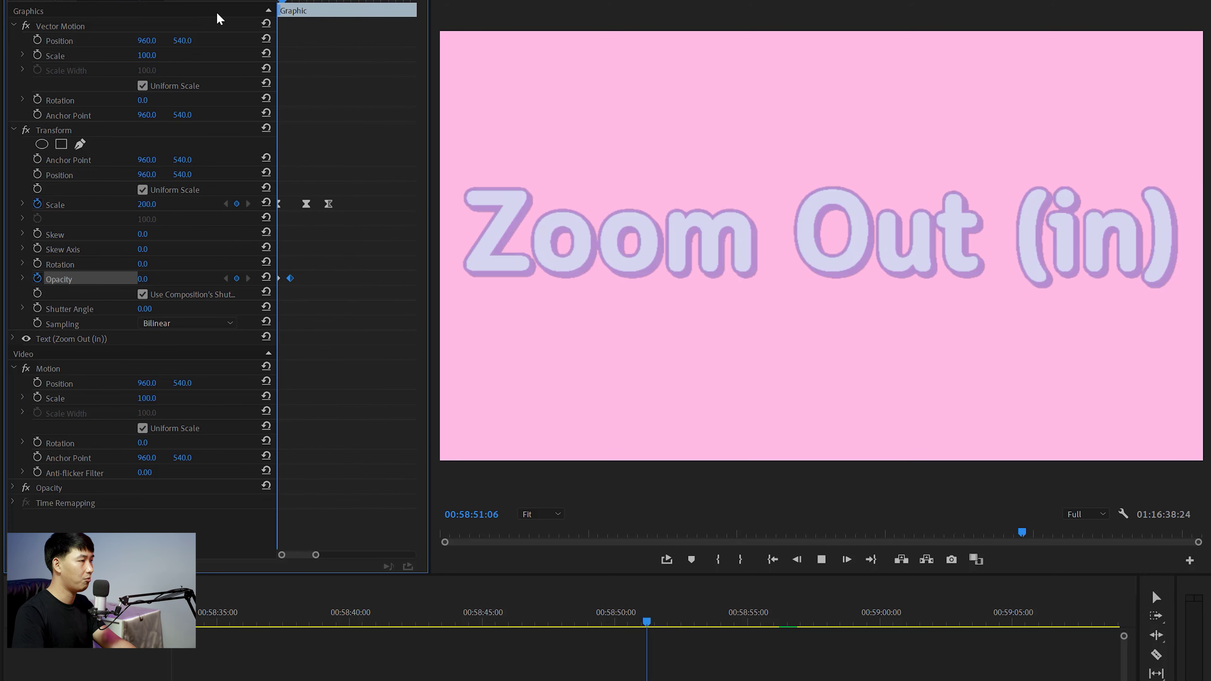
pyautogui.press('space')
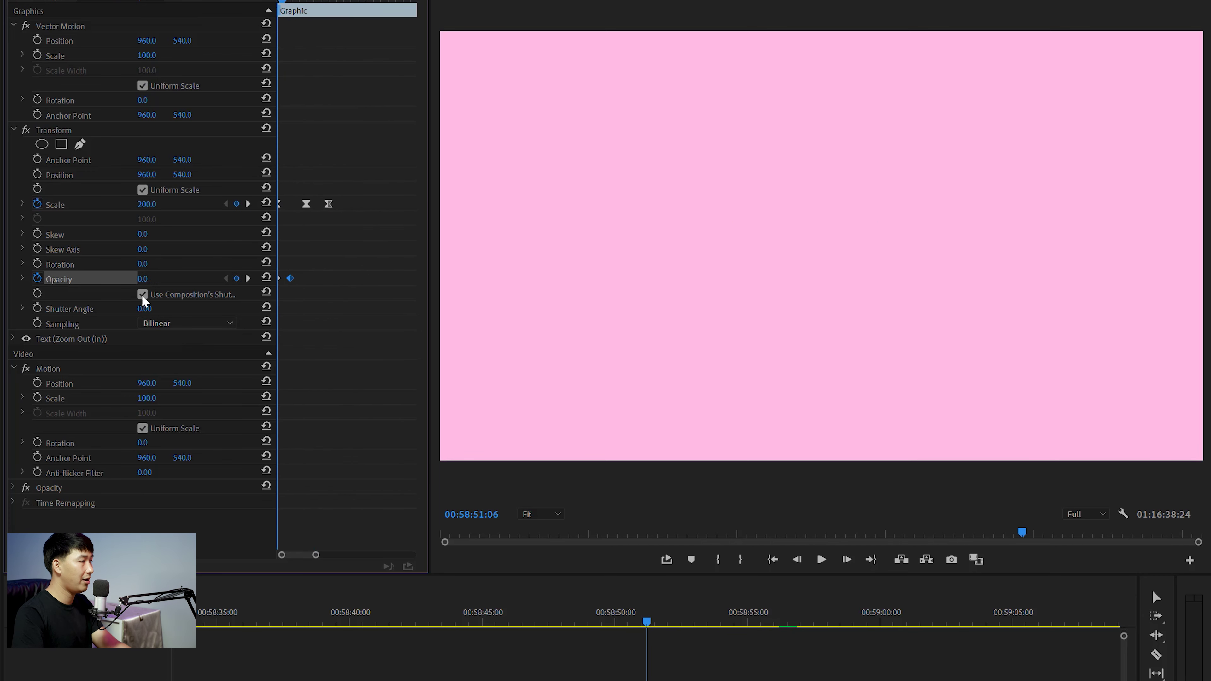
pyautogui.click(142, 294)
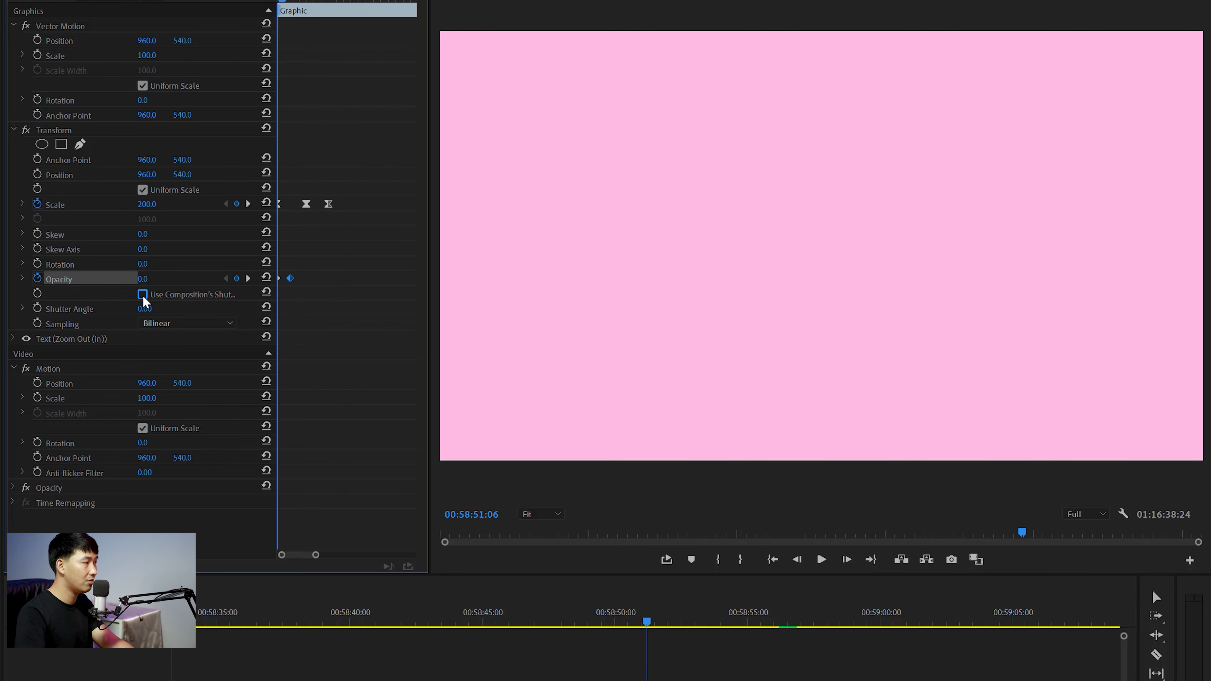
pyautogui.click(143, 309)
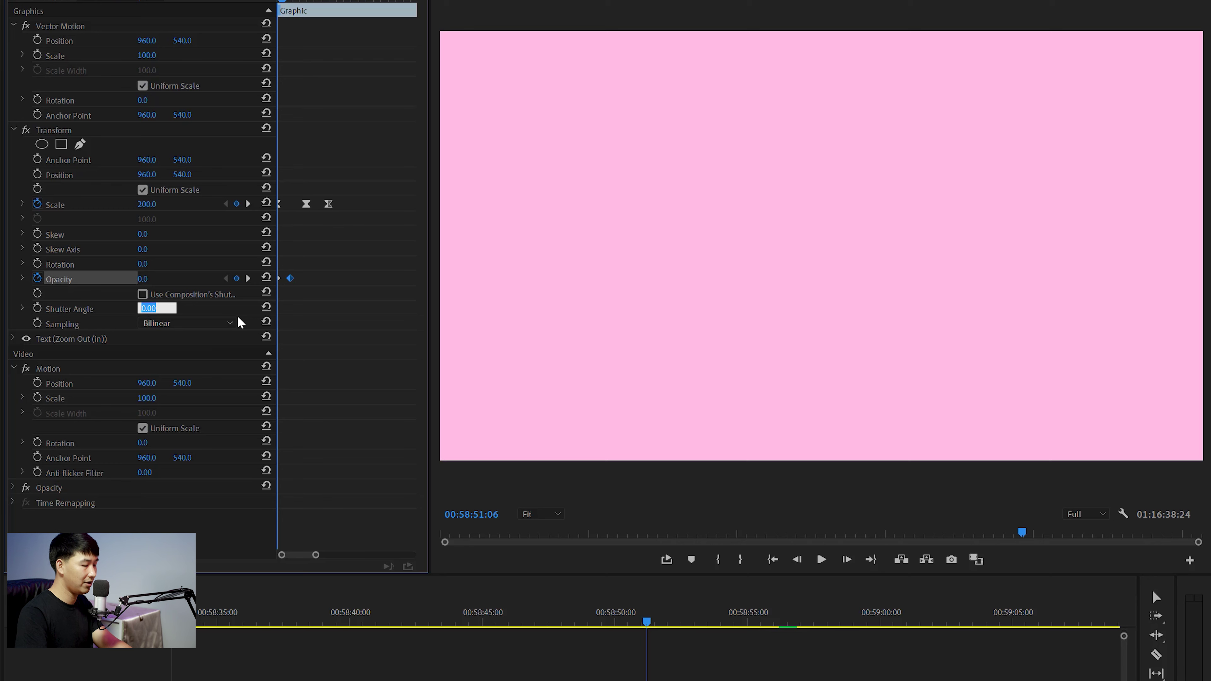
pyautogui.write('180')
pyautogui.press('Return')
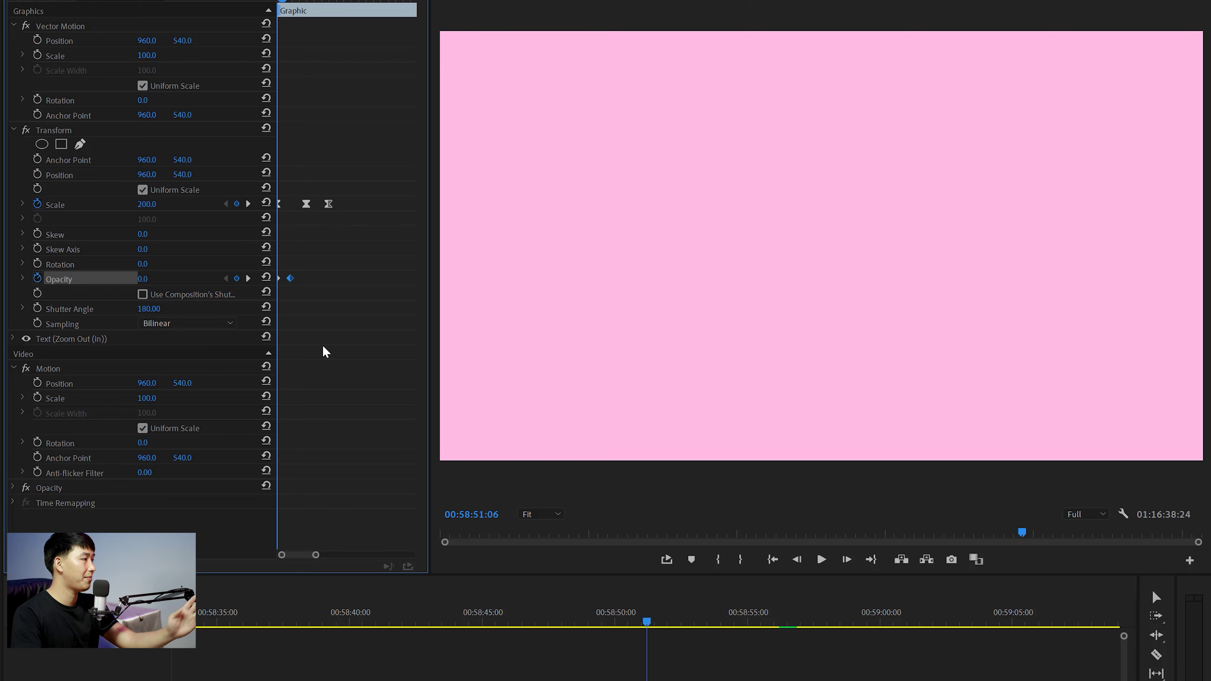
pyautogui.click(282, 3)
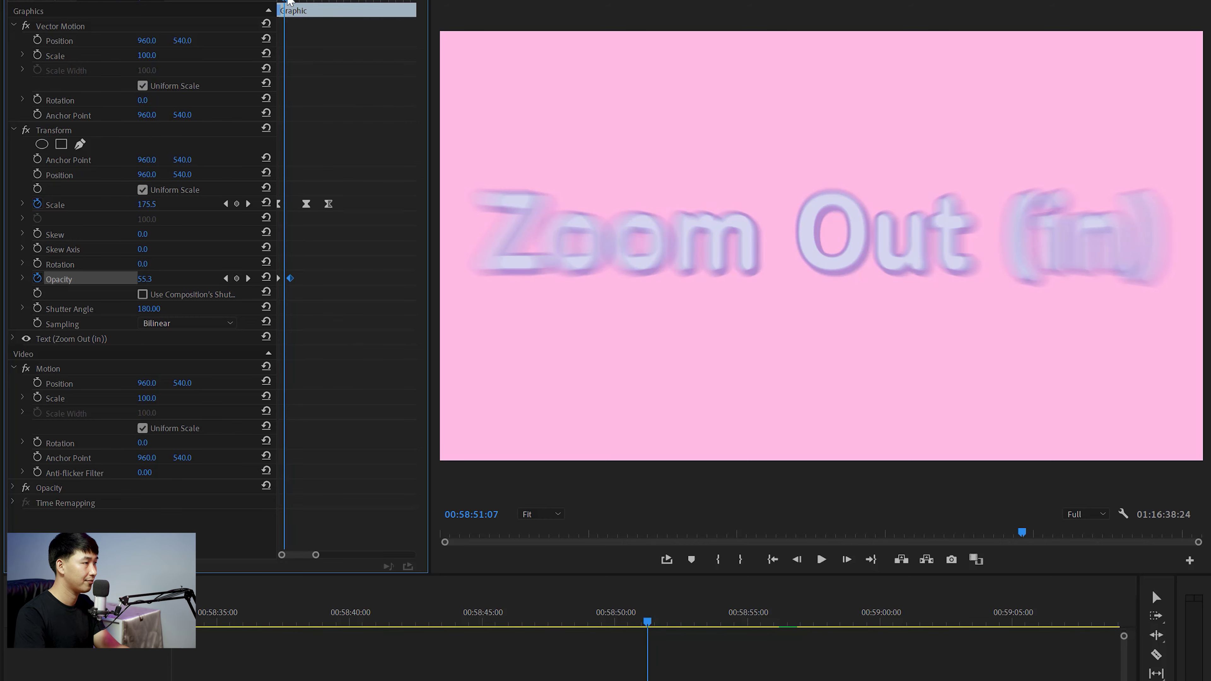
pyautogui.click(292, 3)
pyautogui.moveTo(296, 1); pyautogui.dragTo(340, 14)
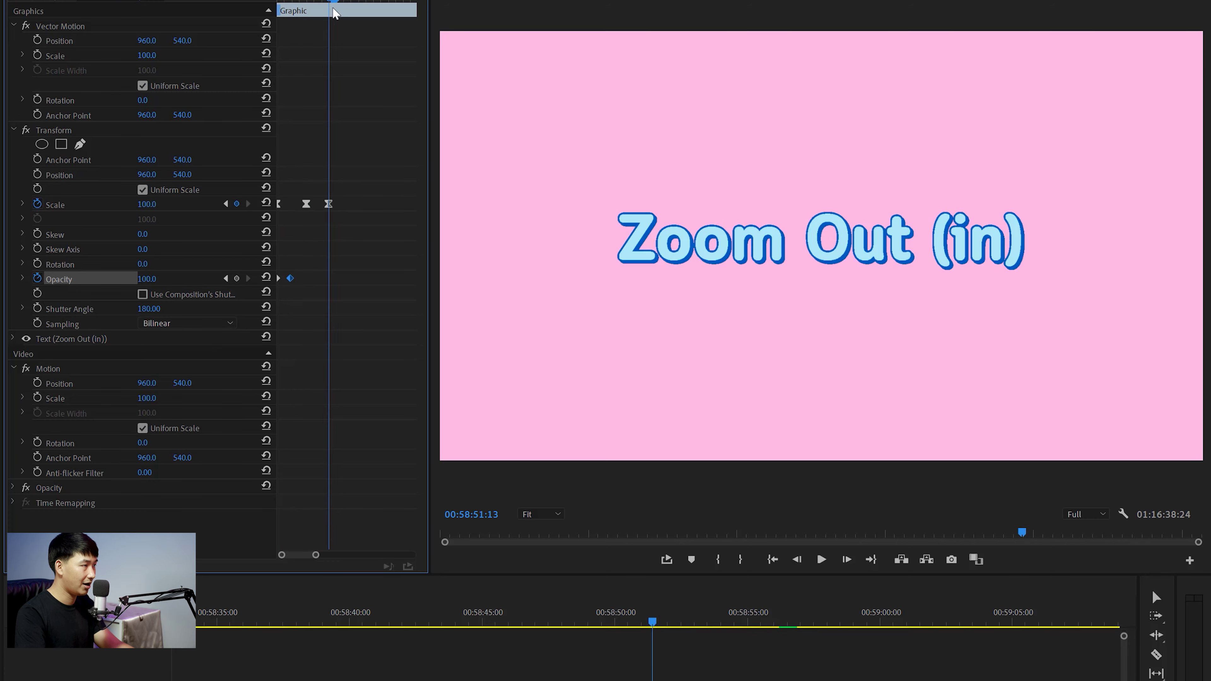
# Play back the blurred zoom animation from just before the title starts.
pyautogui.press('space')
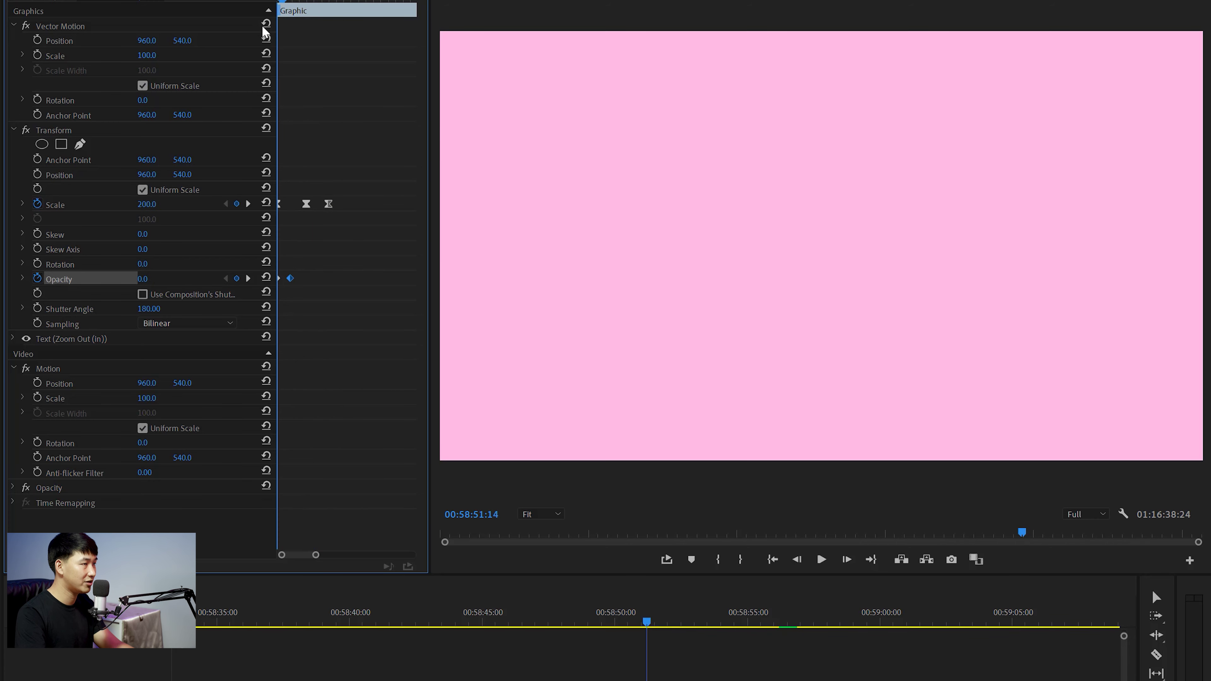
pyautogui.click(628, 614)
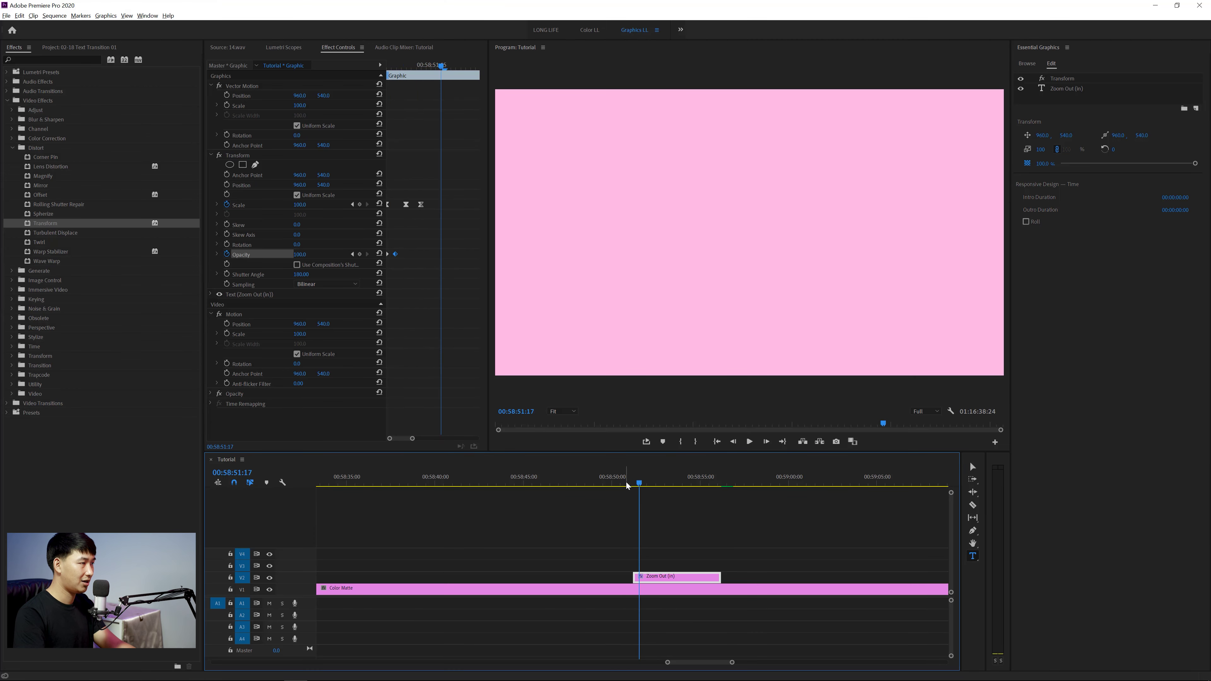
pyautogui.click(627, 484)
pyautogui.click(628, 486)
pyautogui.press('space')
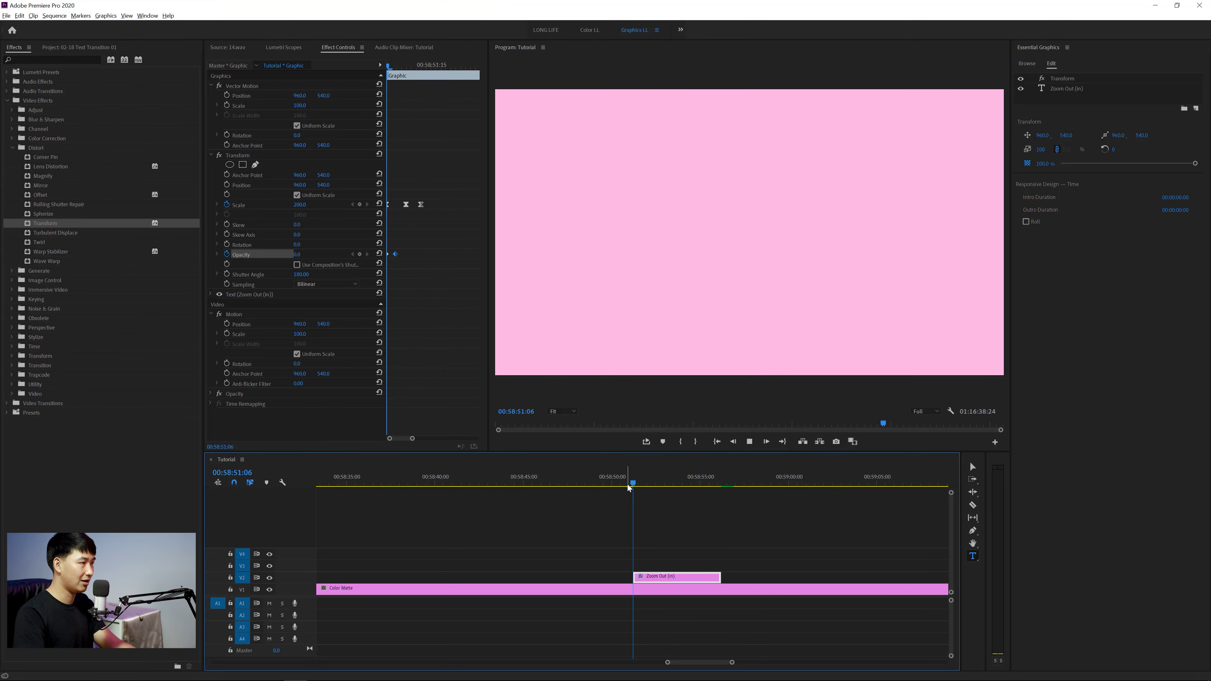
pyautogui.click(628, 486)
pyautogui.press('space')
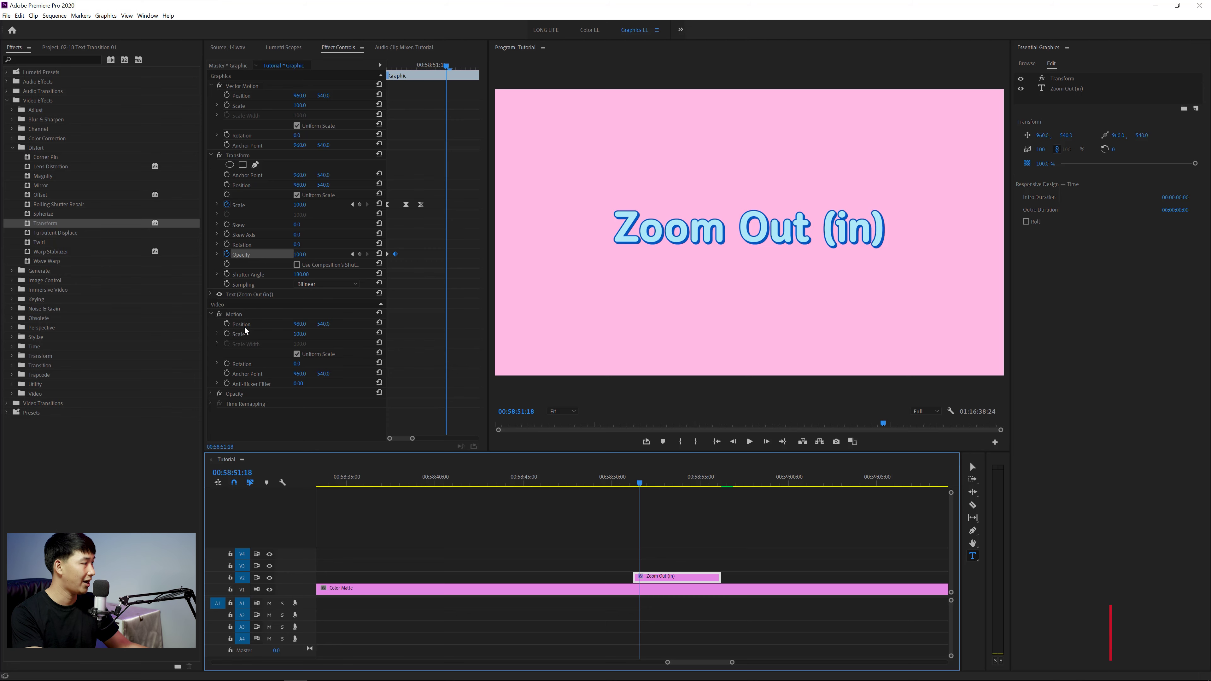
# Raise Motion Position Y from 540 to 919 to lower the title, then scrub to preview.
pyautogui.moveTo(323, 324); pyautogui.dragTo(396, 323)
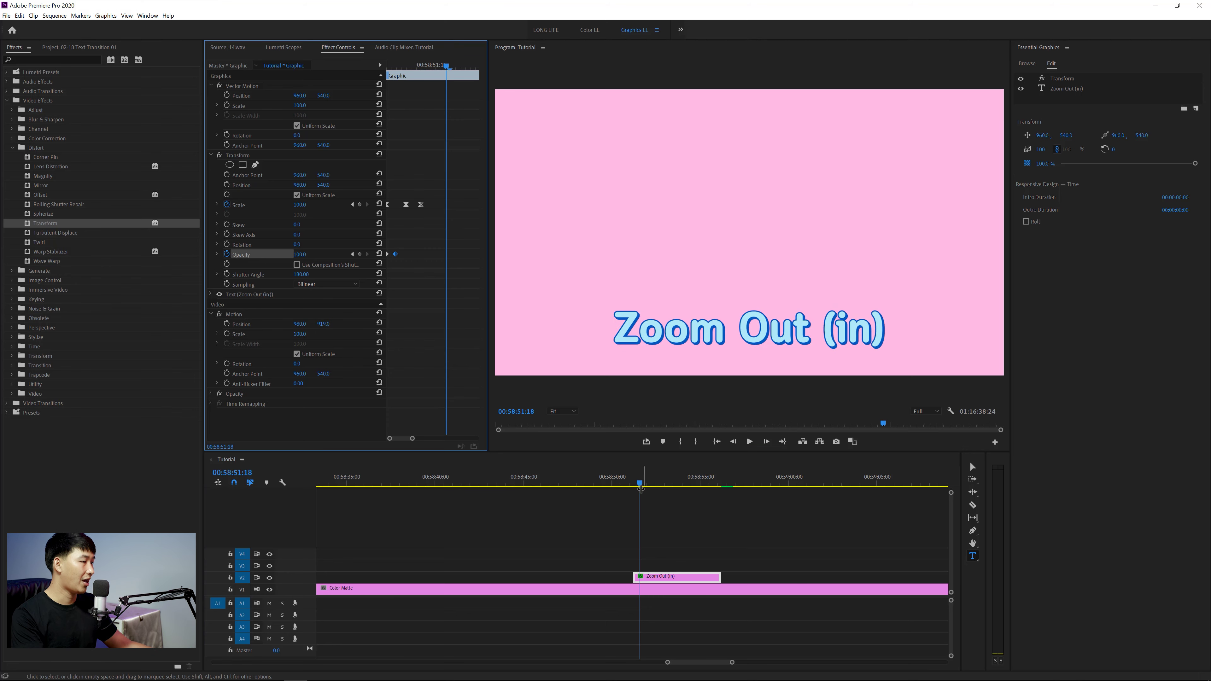
pyautogui.click(628, 484)
pyautogui.moveTo(657, 484)
pyautogui.mouseDown()
pyautogui.moveTo(632, 490)
pyautogui.moveTo(636, 477)
pyautogui.mouseUp()
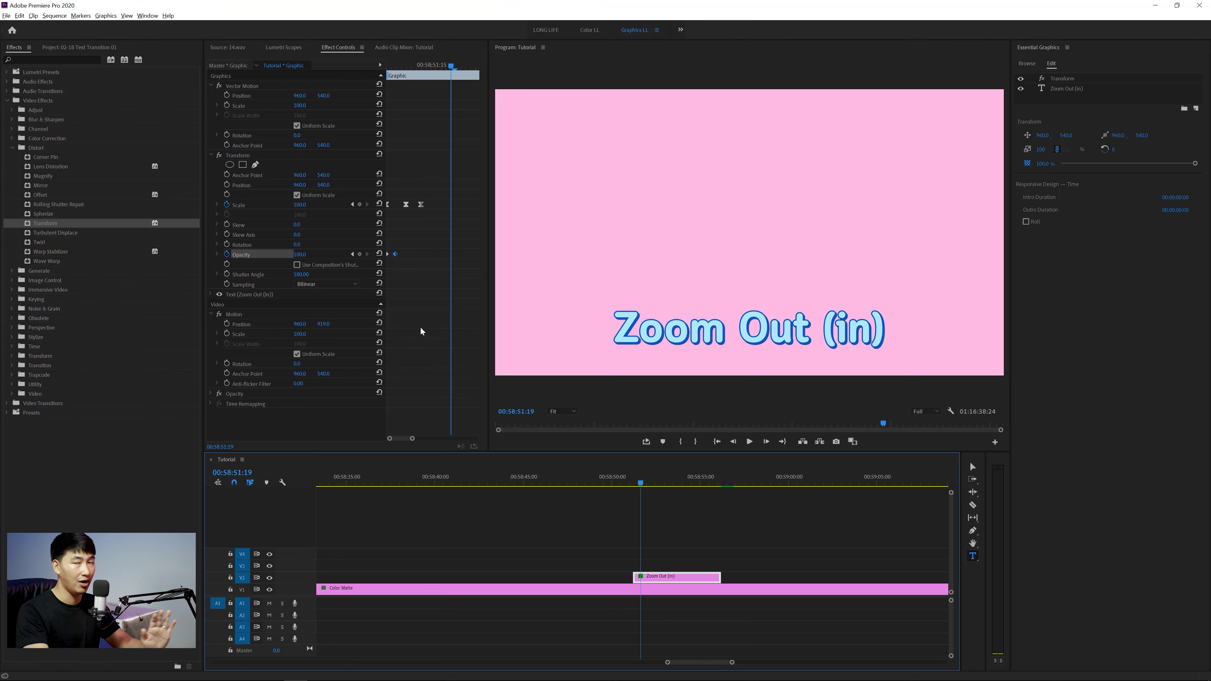
pyautogui.scroll(-2, 727, 515)
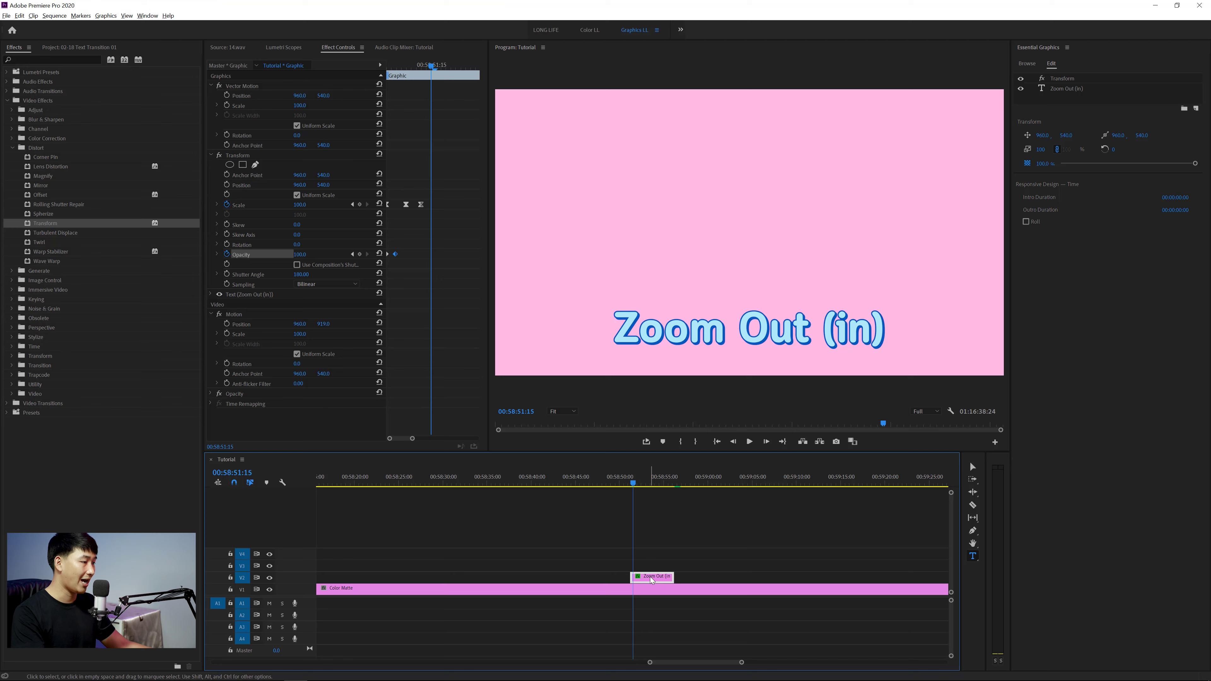
# Alt-drag a copy of the Zoom Out (in) clip later on V2, delete its Transform and recentre it.
pyautogui.moveTo(651, 580); pyautogui.dragTo(759, 578)
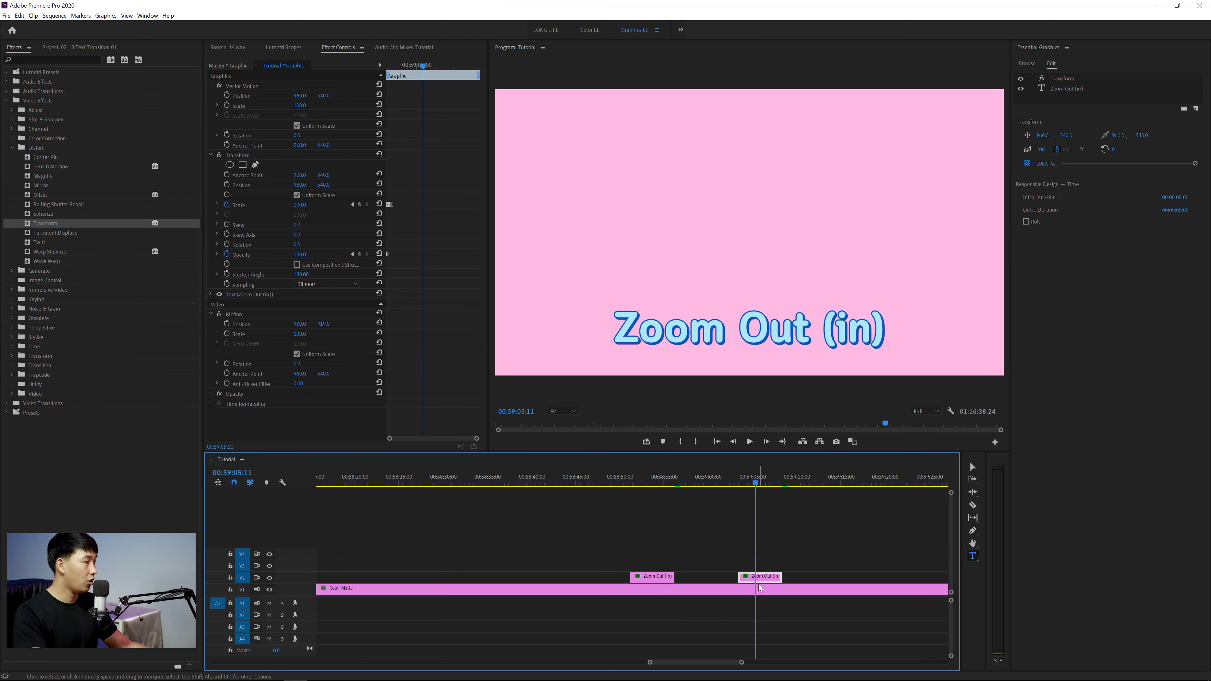
pyautogui.click(253, 154)
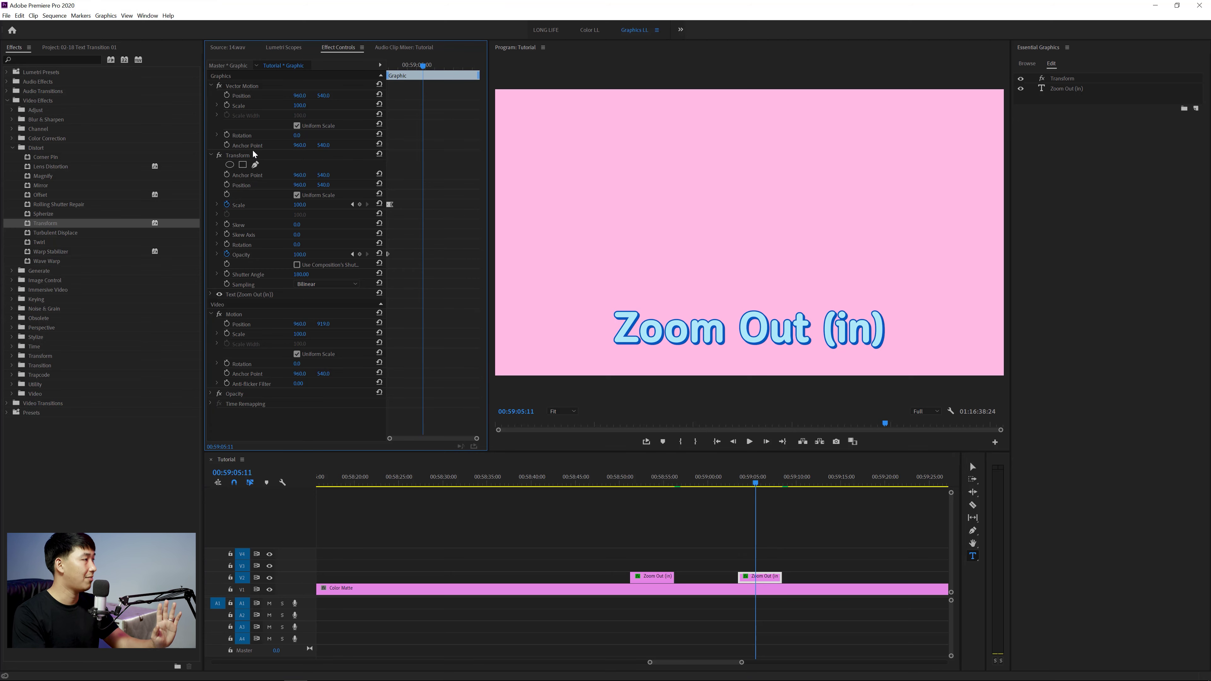
pyautogui.press('Delete')
pyautogui.click(379, 184)
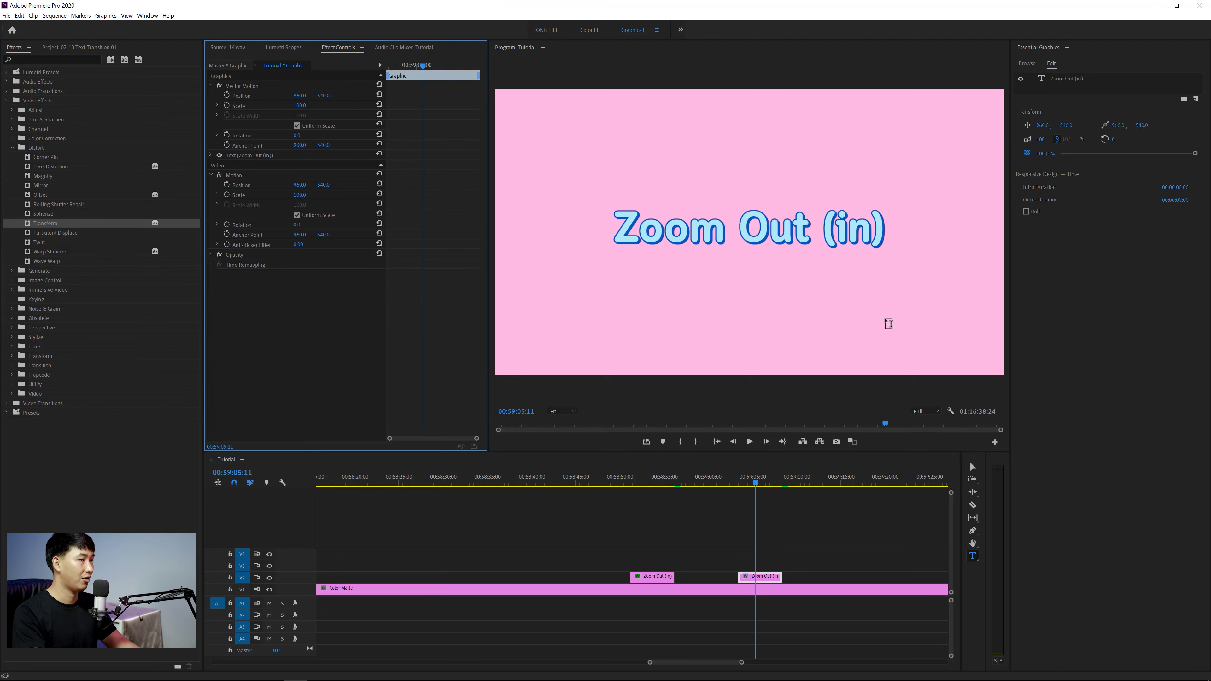
pyautogui.click(1066, 78)
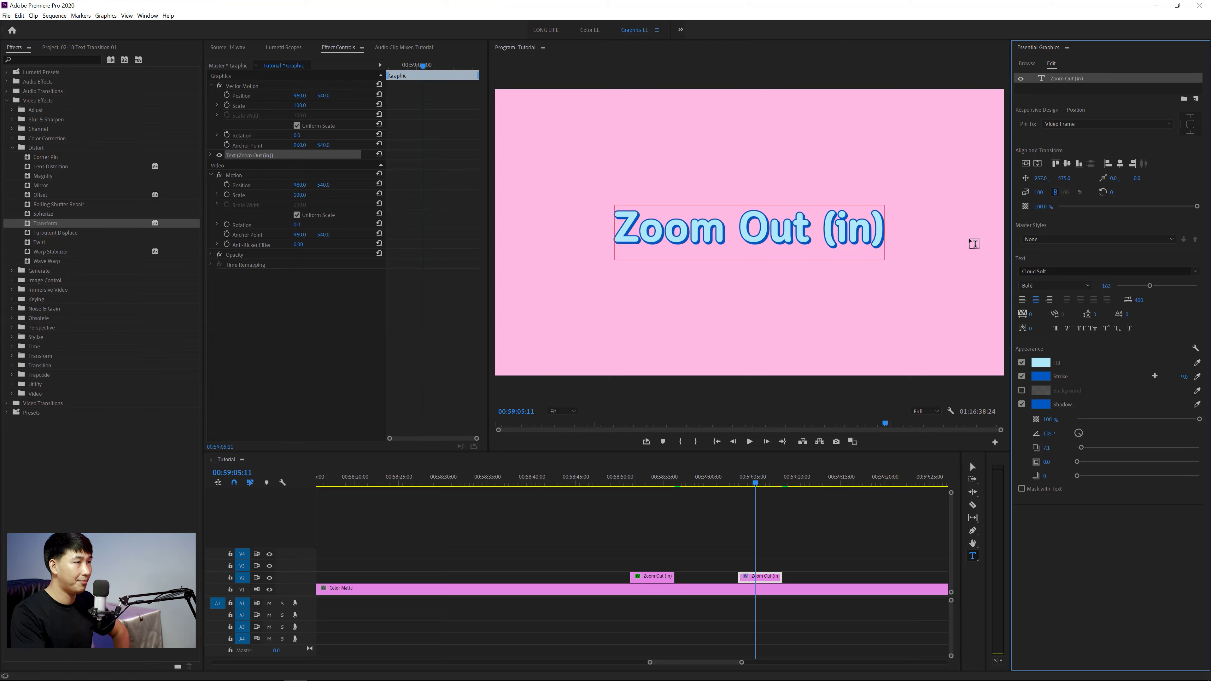
# Apply a fresh Transform effect to the copy and zoom the timeline in to its start.
pyautogui.click(123, 287)
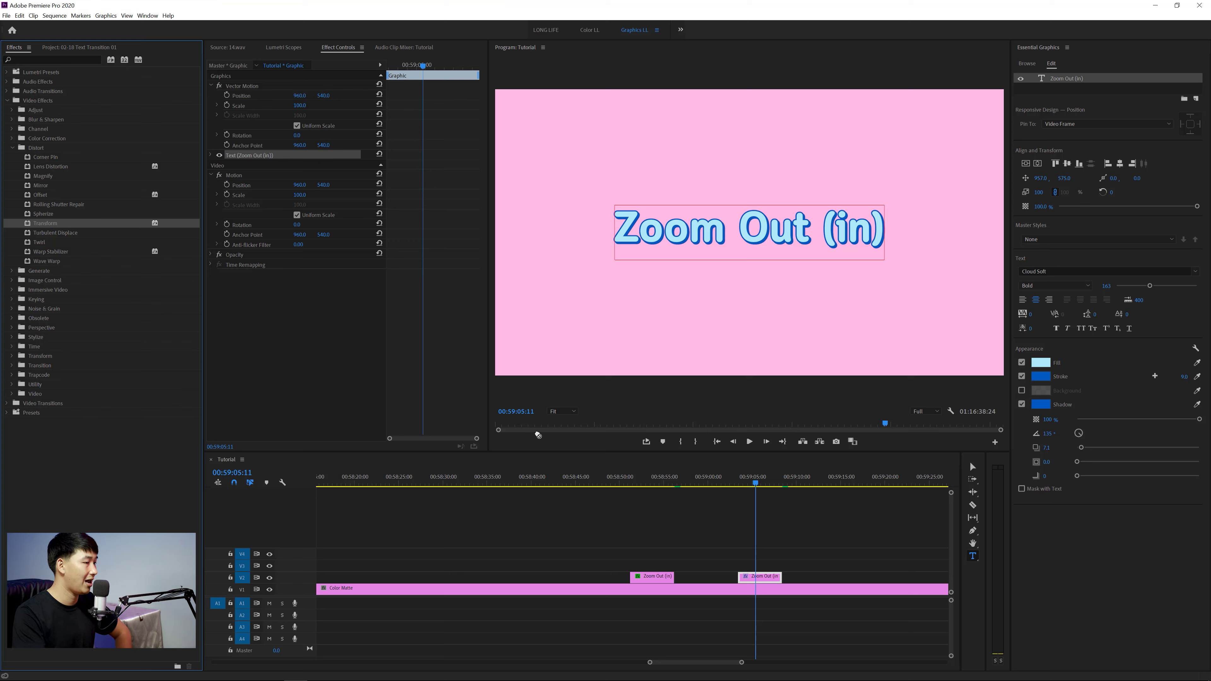
pyautogui.moveTo(757, 574); pyautogui.dragTo(758, 575)
pyautogui.press('=')
pyautogui.press('Up')
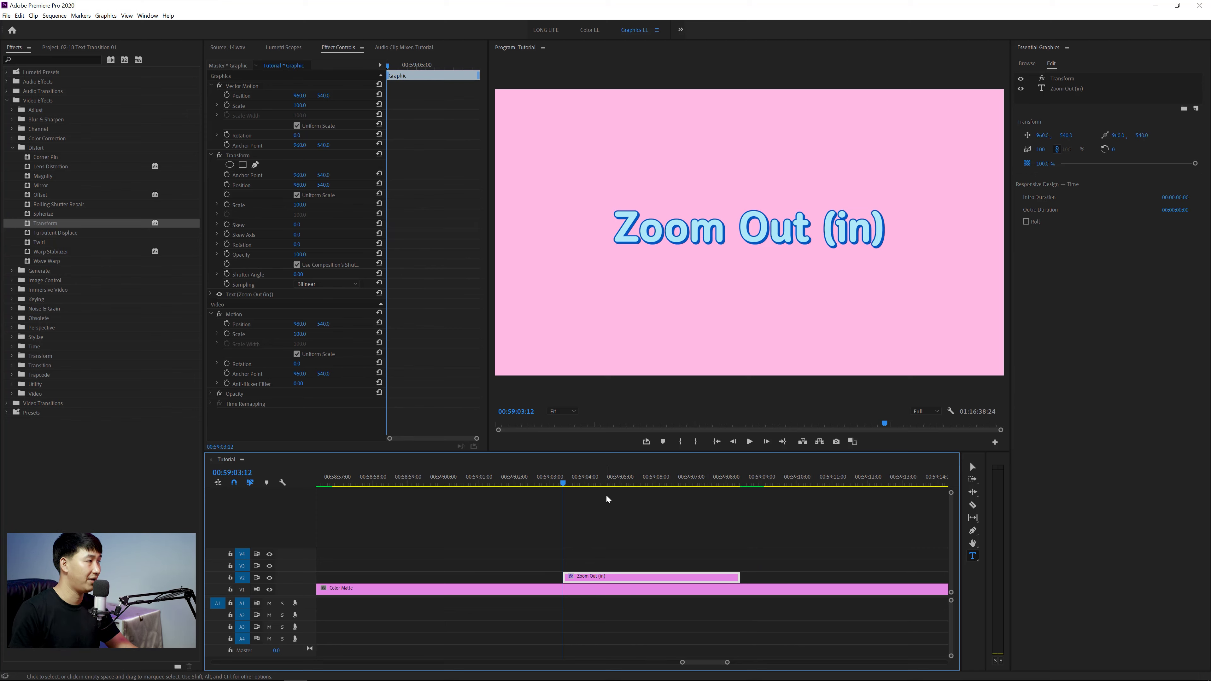
# Add Transform Scale and Rotation keyframes a few frames into the copied title.
pyautogui.press('Right')
pyautogui.press('Right')
pyautogui.press('Right')
pyautogui.press('Right')
pyautogui.press('Right')
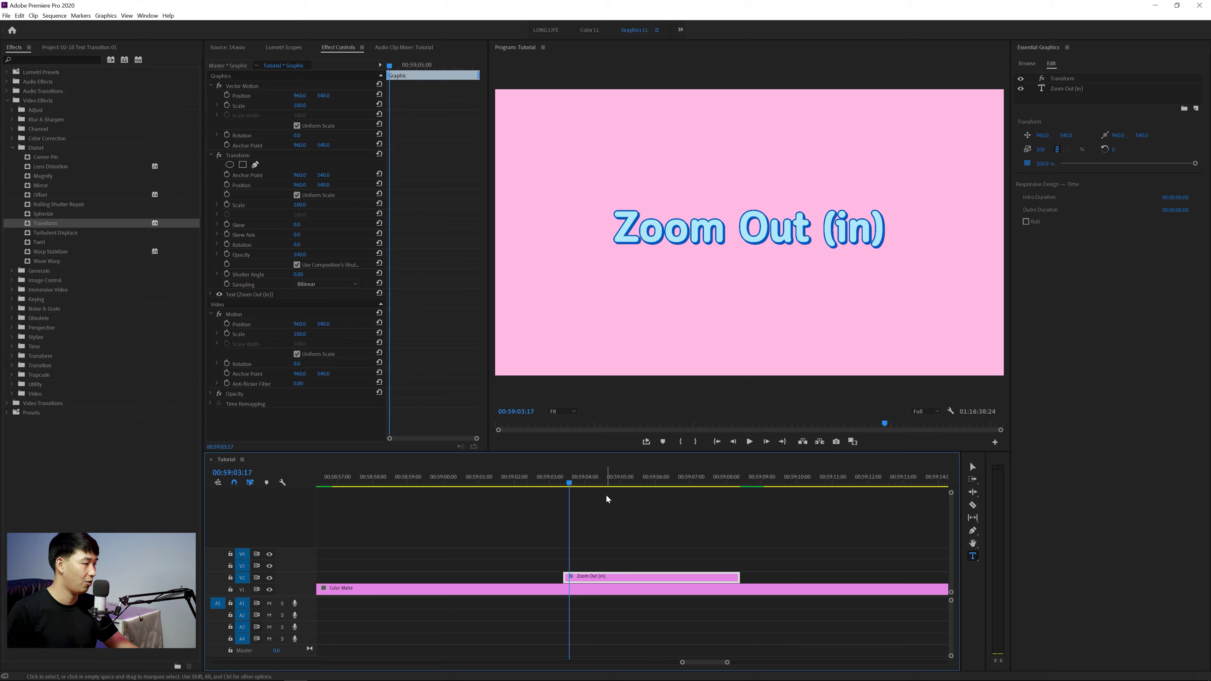
pyautogui.press('Right')
pyautogui.press('Right')
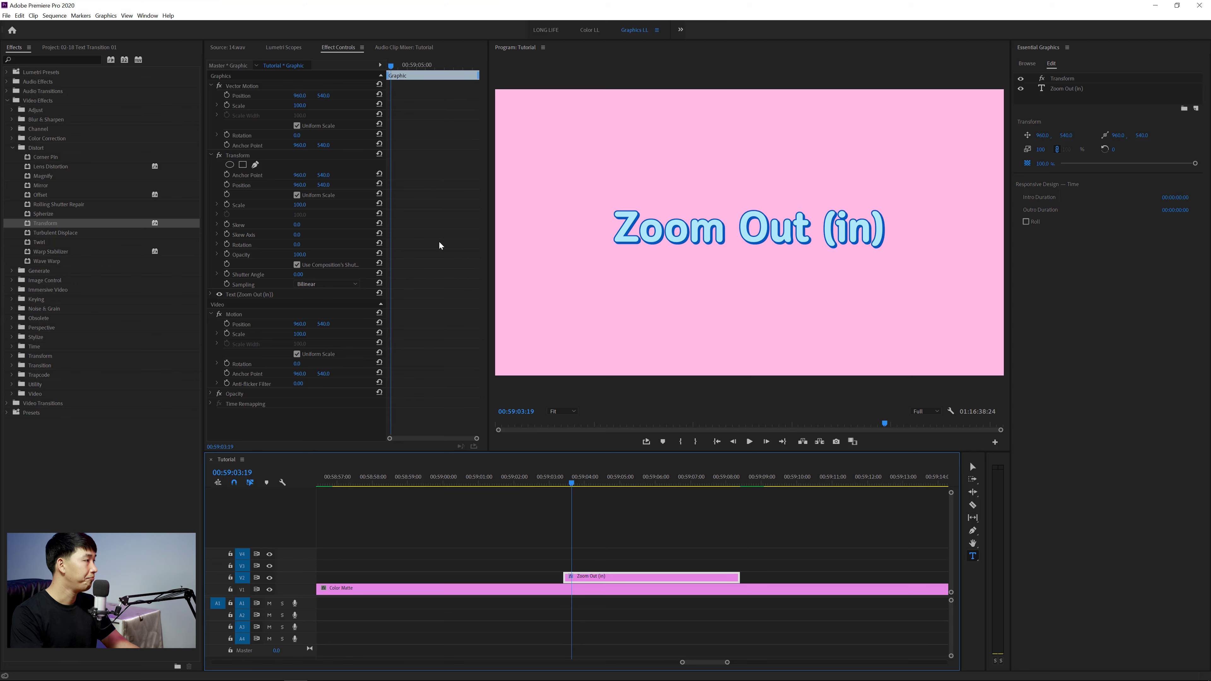
pyautogui.click(227, 205)
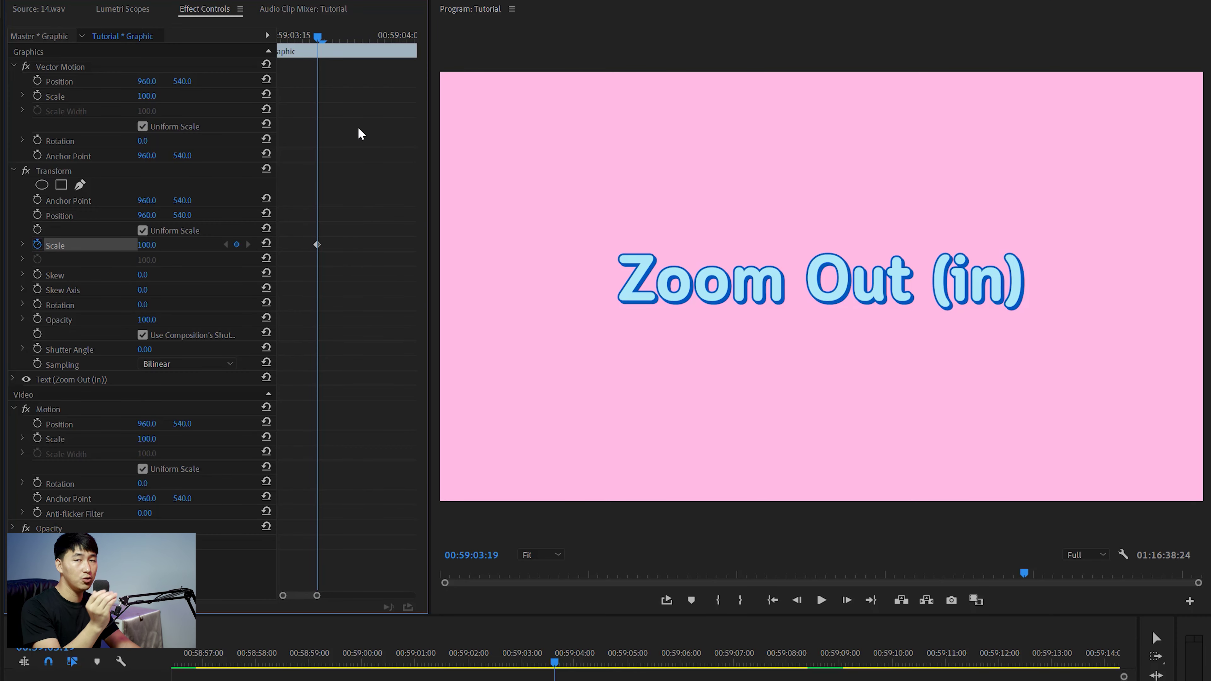
pyautogui.press('Left')
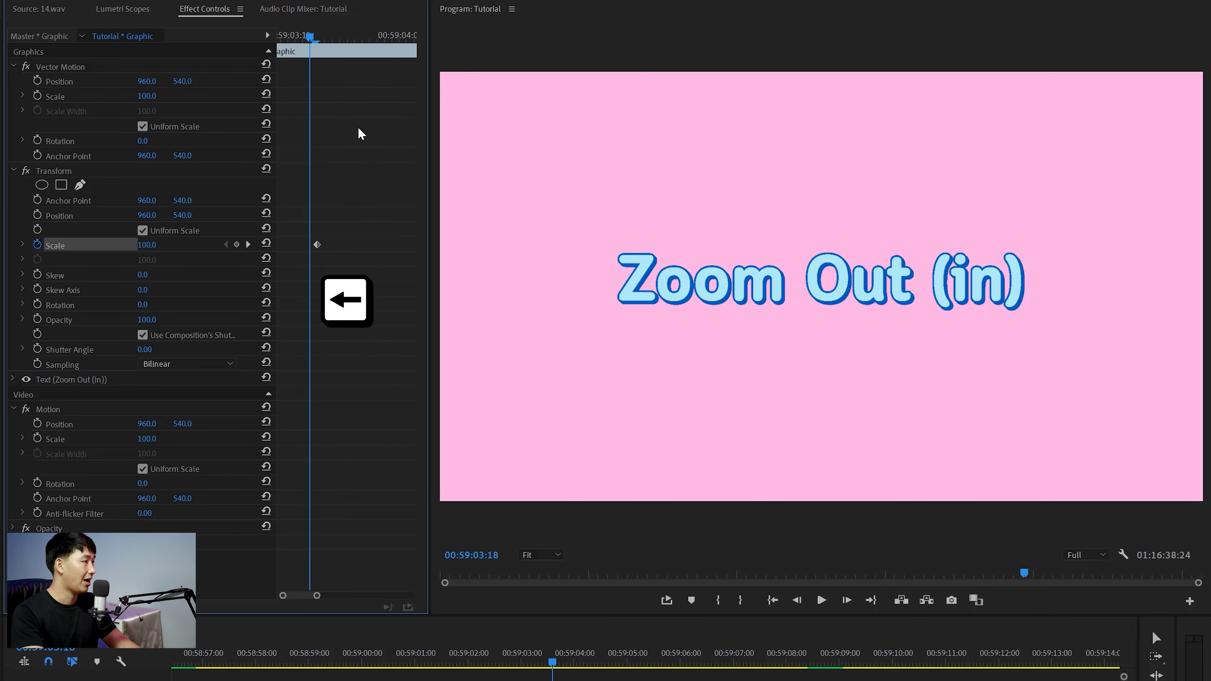
pyautogui.press('Left')
pyautogui.press('Left')
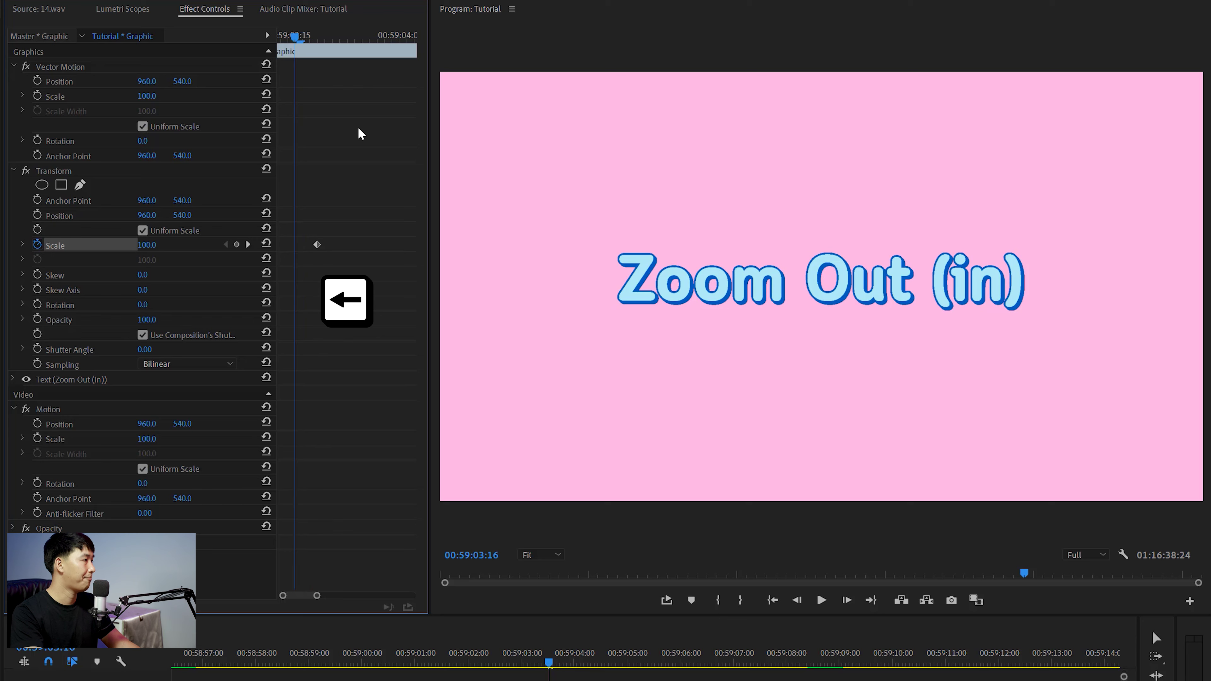
pyautogui.click(148, 244)
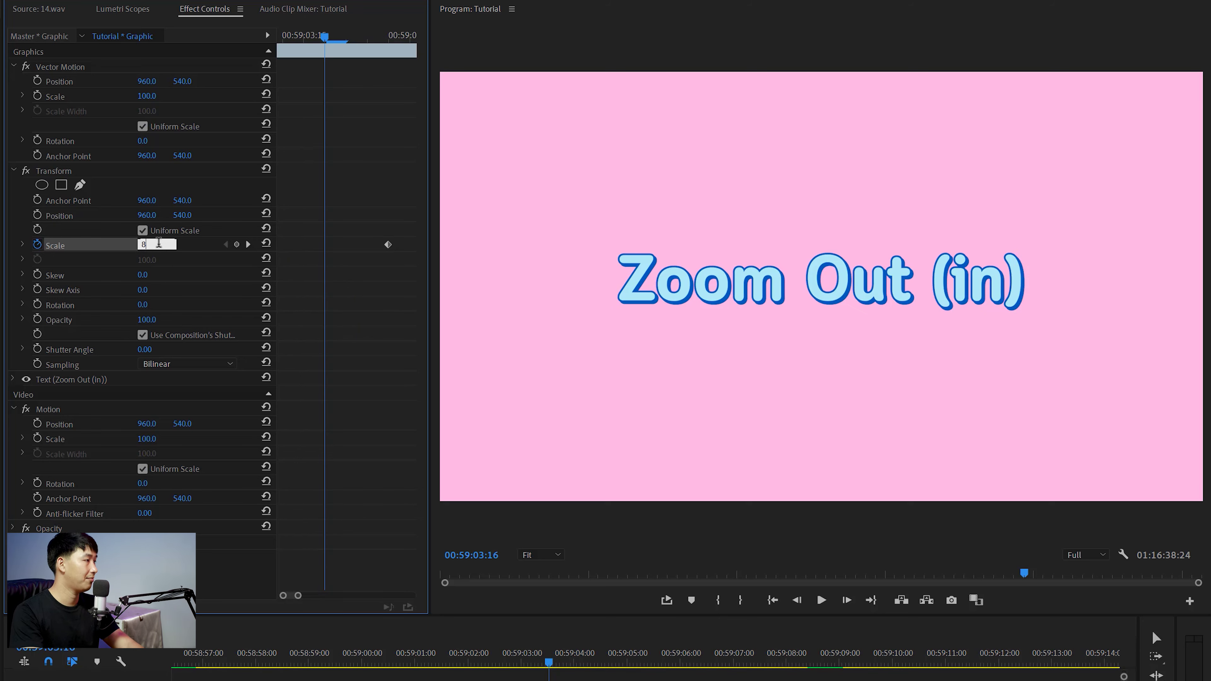
pyautogui.write('0.0')
pyautogui.press('Return')
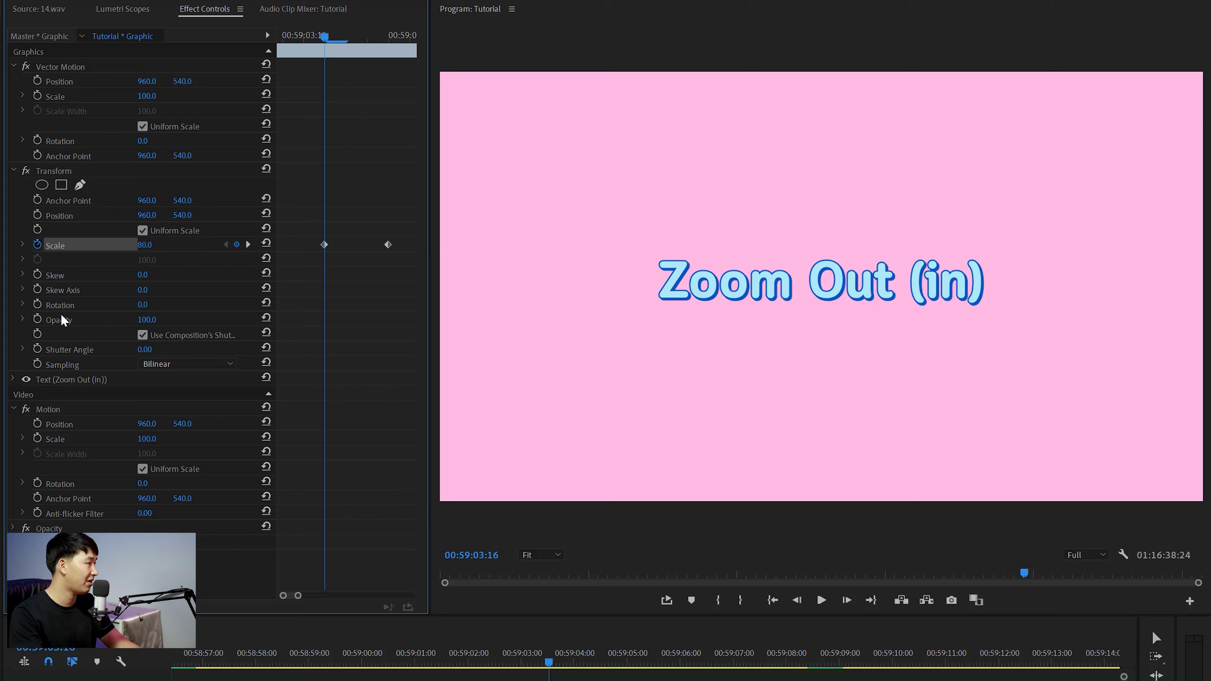
pyautogui.click(38, 305)
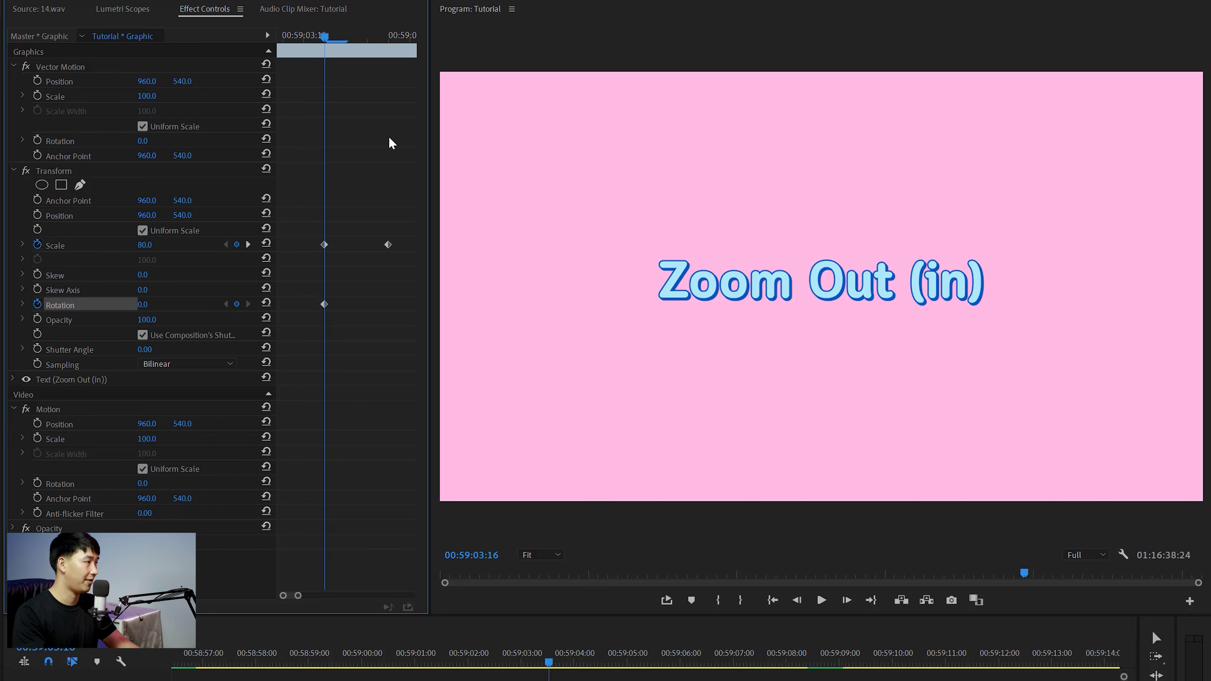
# At the clip start, set Rotation -13° and Scale 200, with a 180° shutter angle.
pyautogui.press('Left')
pyautogui.press('Left')
pyautogui.press('Left')
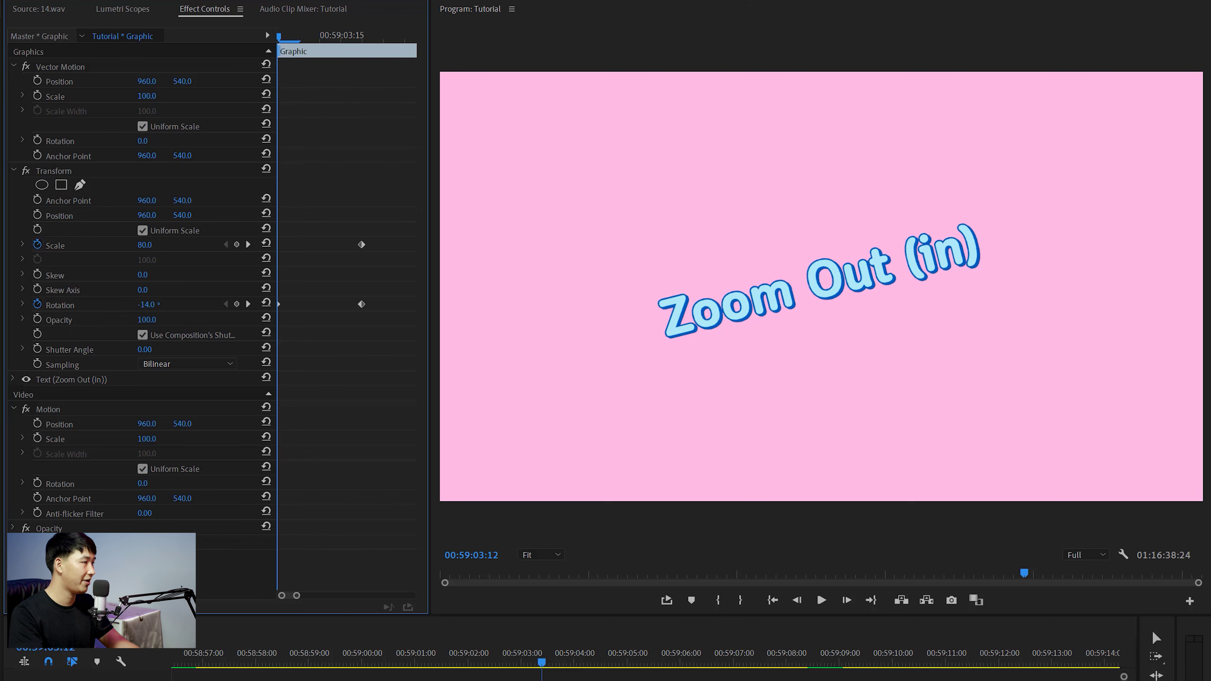
pyautogui.moveTo(148, 305); pyautogui.dragTo(209, 277)
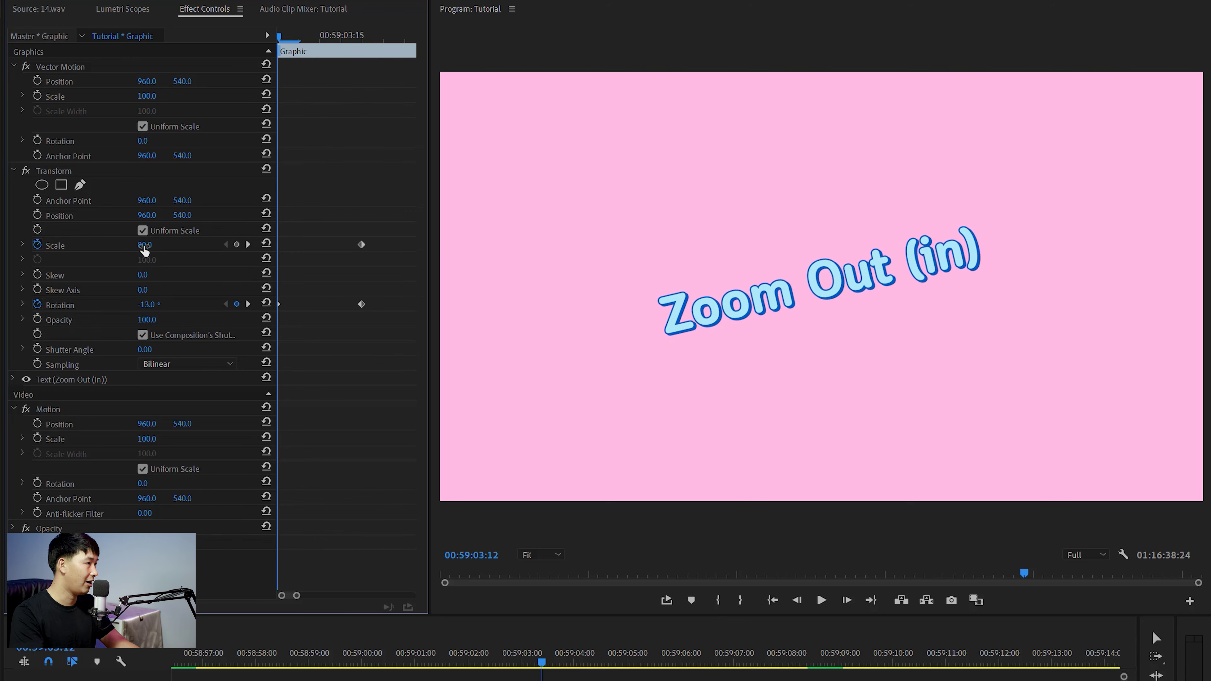
pyautogui.moveTo(144, 245); pyautogui.dragTo(156, 242)
pyautogui.click(156, 242)
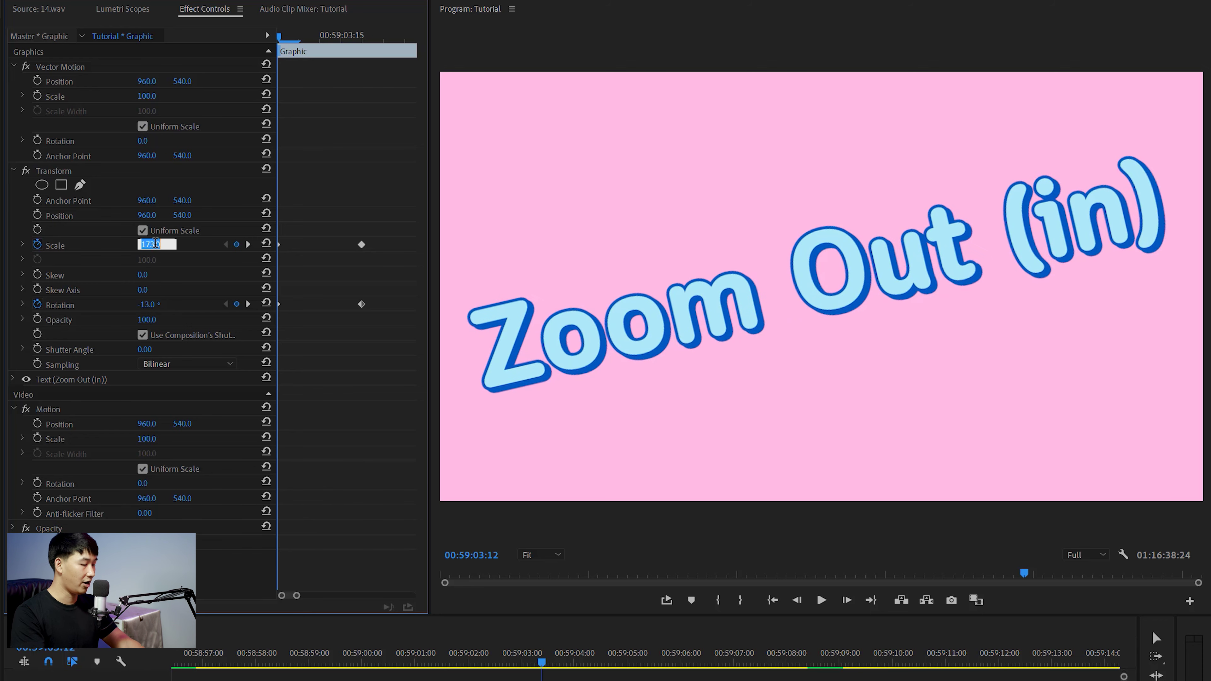
pyautogui.write('200')
pyautogui.press('Return')
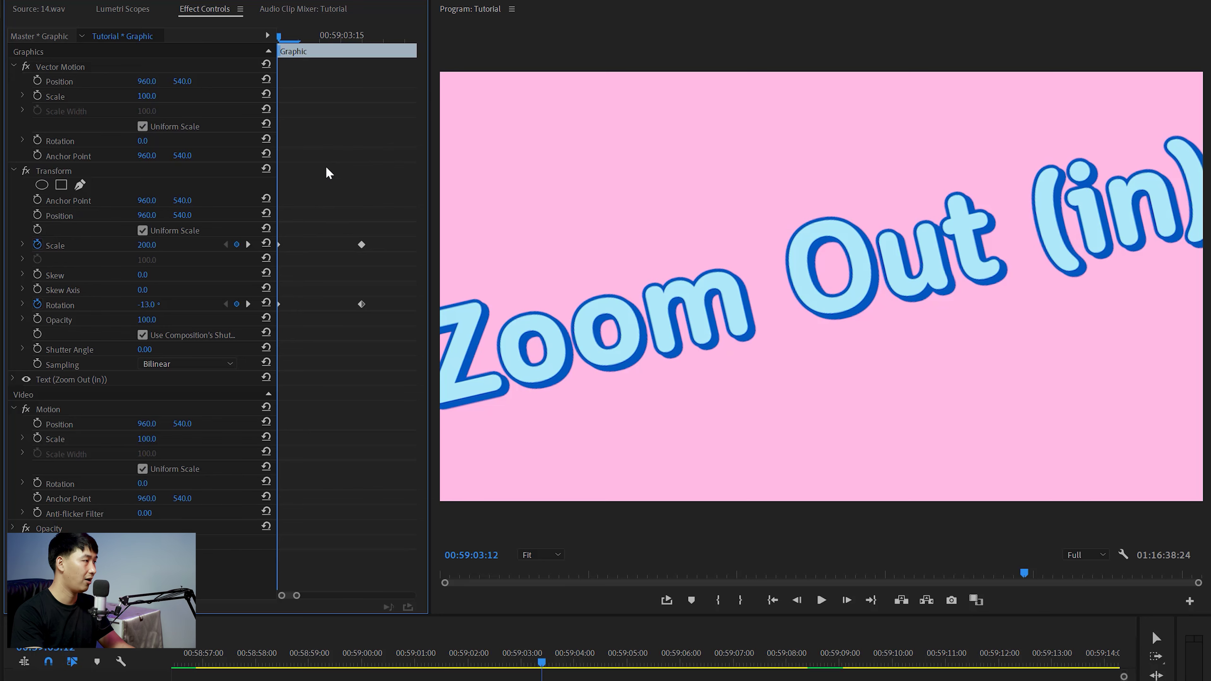
pyautogui.click(143, 335)
pyautogui.click(144, 349)
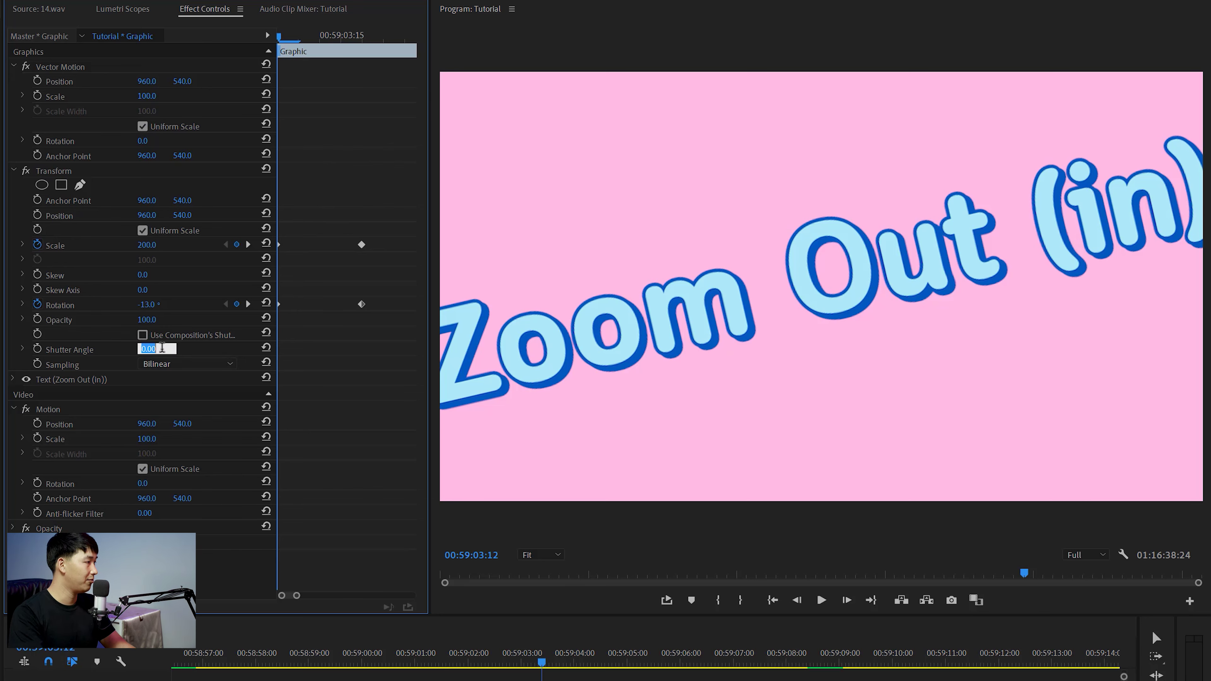
pyautogui.write('180')
pyautogui.press('Return')
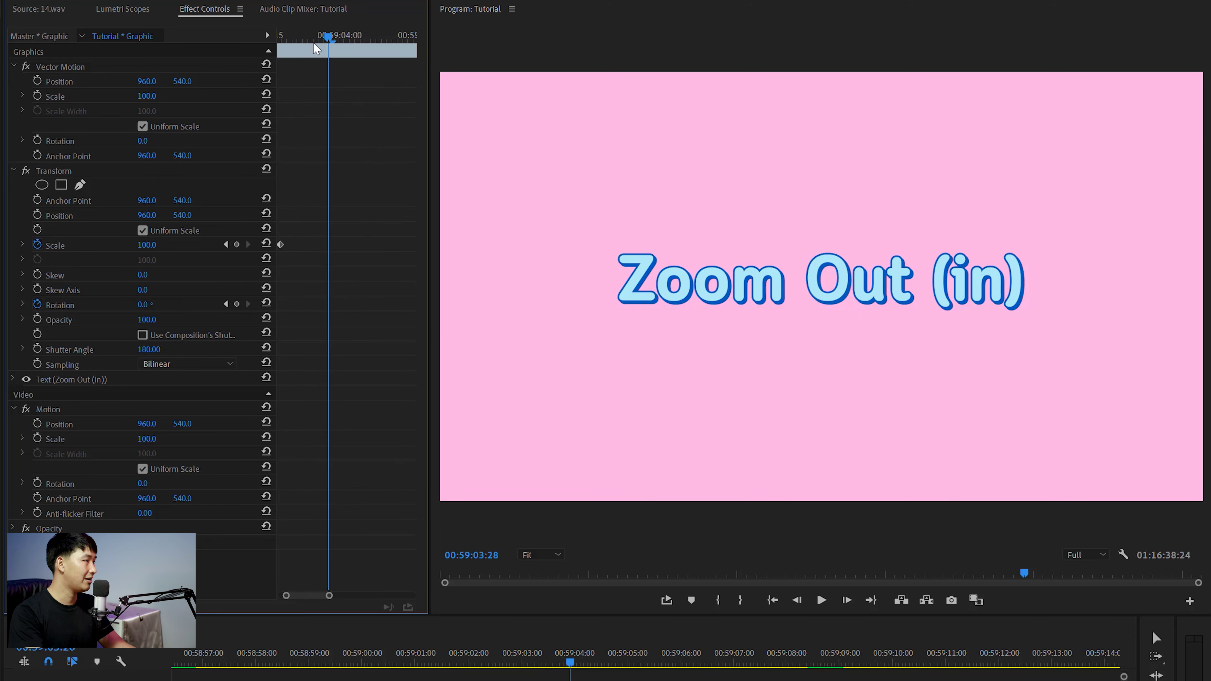
# Make the scale and rotation keyframes Bezier and preview the eased zoom.
pyautogui.press('-')
pyautogui.press('Up')
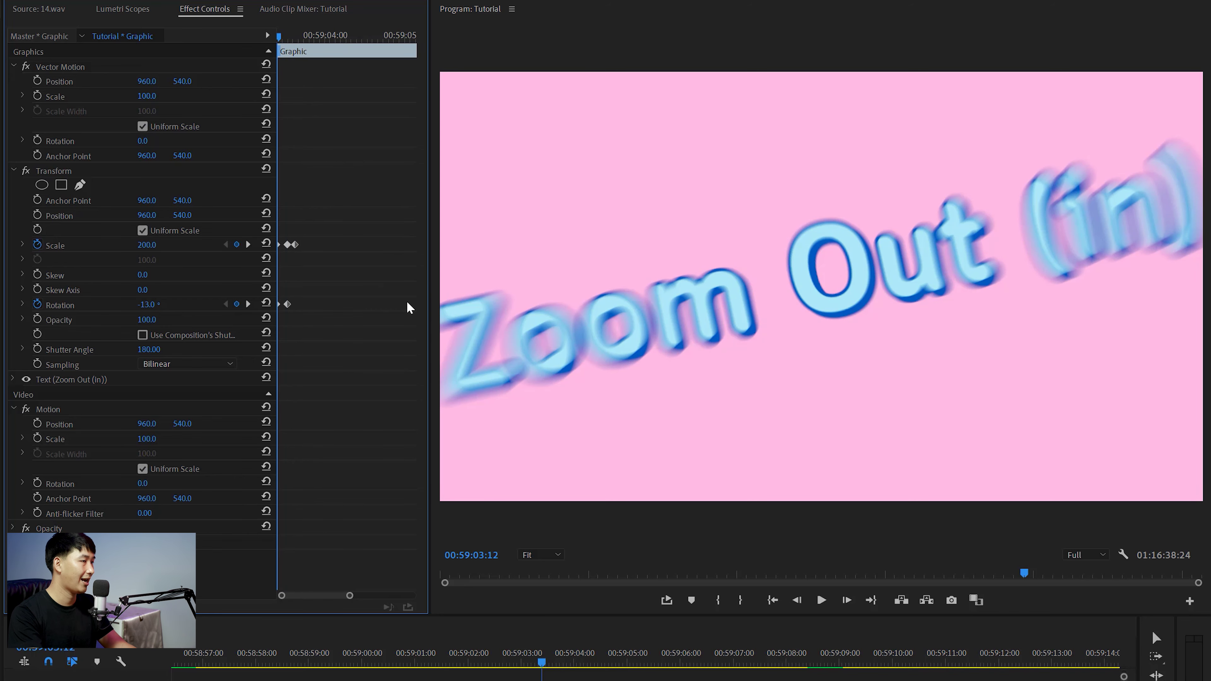
pyautogui.press('space')
pyautogui.press('Up')
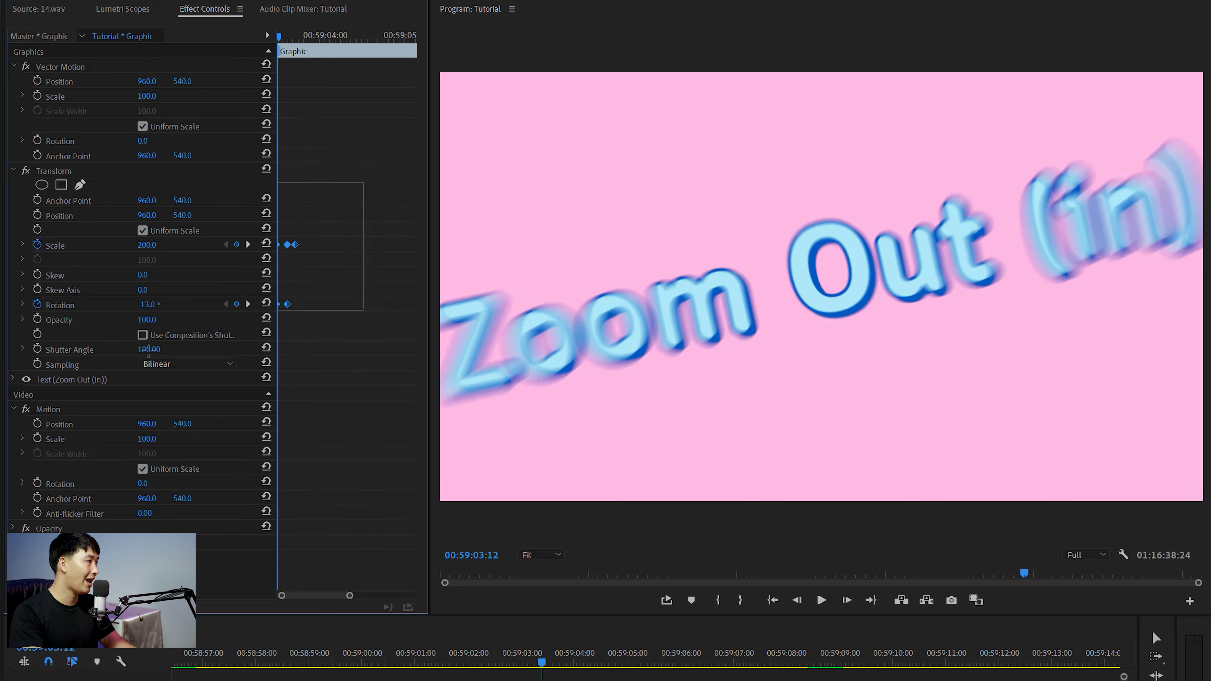
pyautogui.moveTo(365, 184); pyautogui.dragTo(279, 356)
pyautogui.rightClick(300, 249)
pyautogui.click(353, 369)
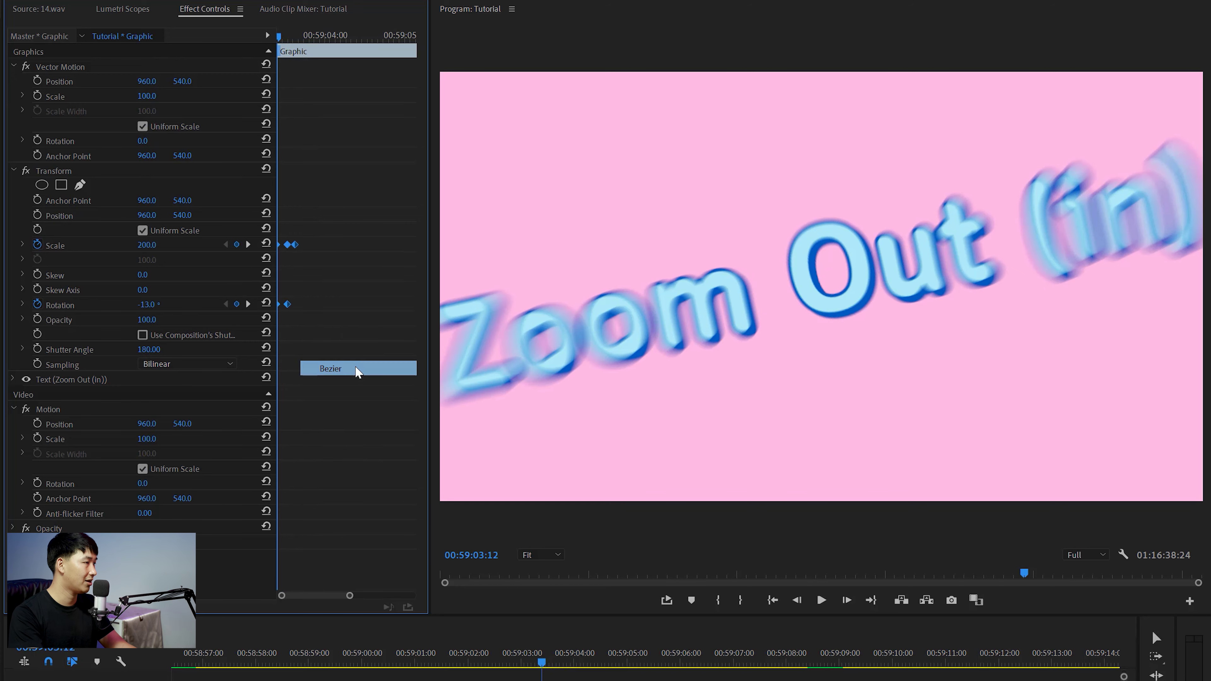
pyautogui.press('space')
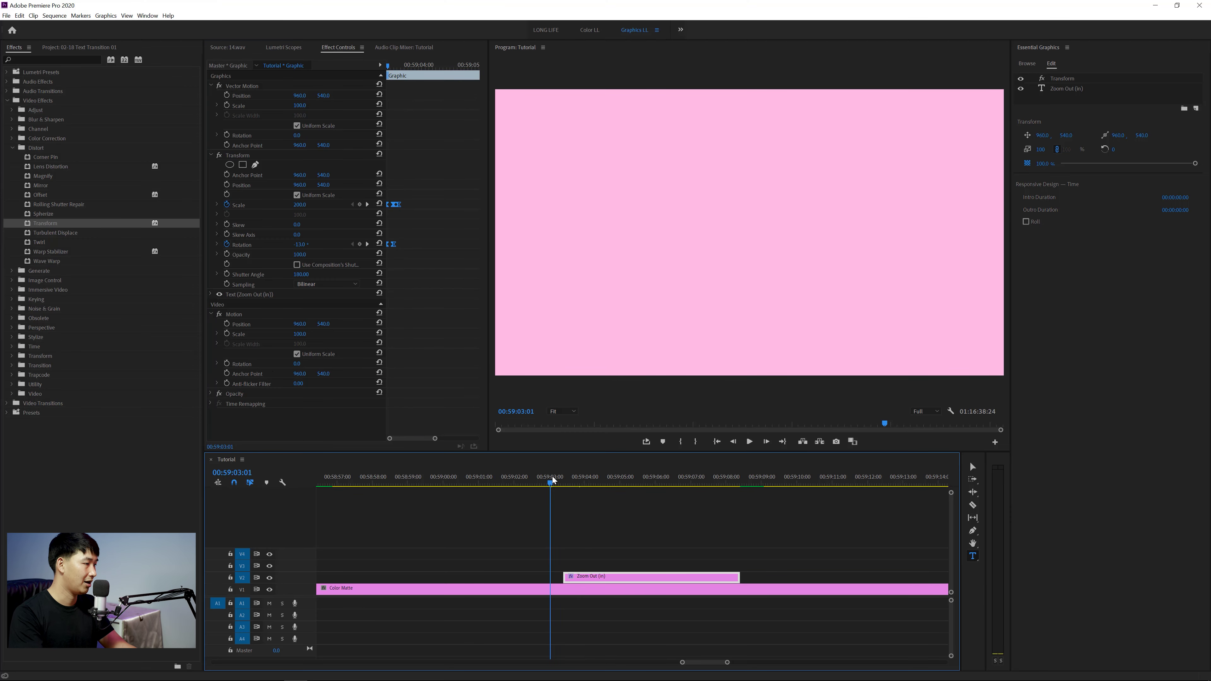
pyautogui.moveTo(555, 483); pyautogui.dragTo(572, 485)
pyautogui.press('space')
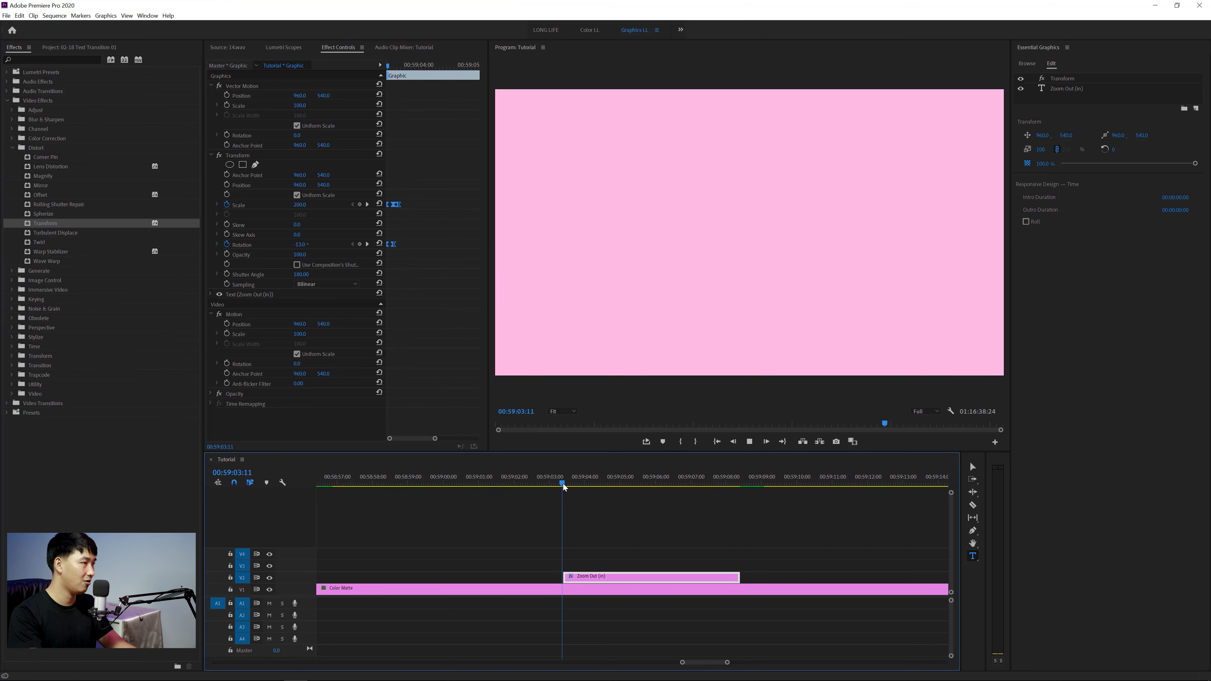
pyautogui.press('space')
pyautogui.moveTo(561, 483); pyautogui.dragTo(577, 484)
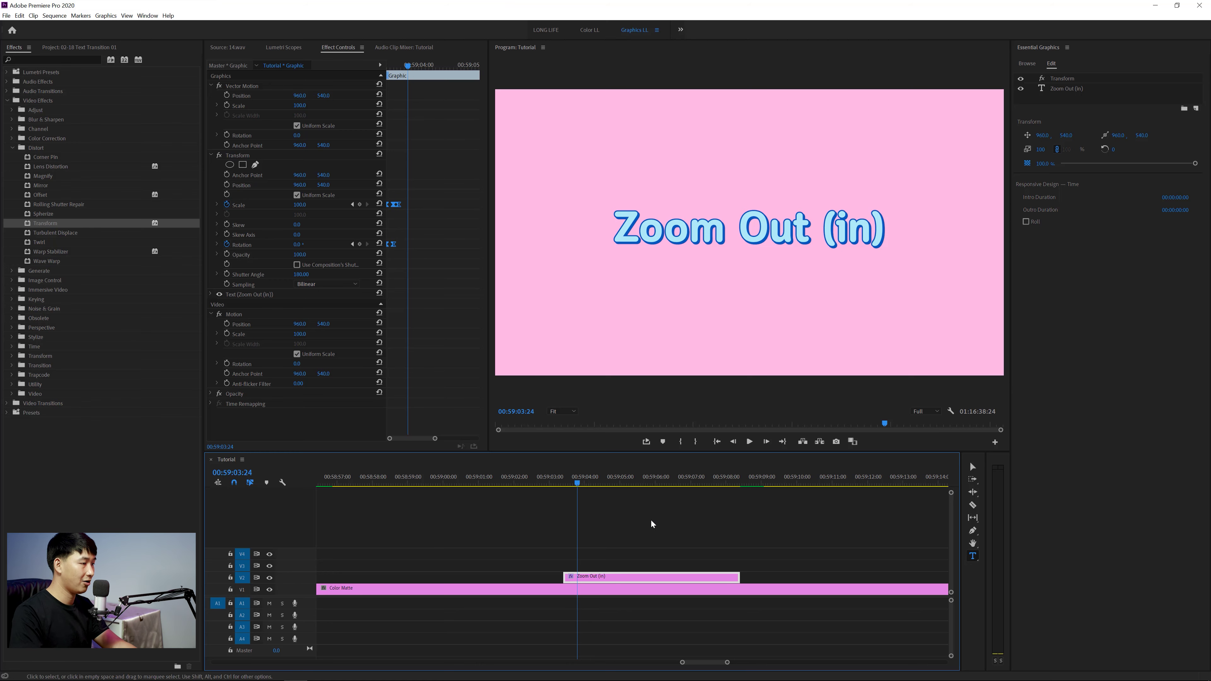
pyautogui.scroll(-2, 634, 521)
# Add a 2 to the second title so it reads 'Zoom Out2 (in)'.
pyautogui.click(824, 224)
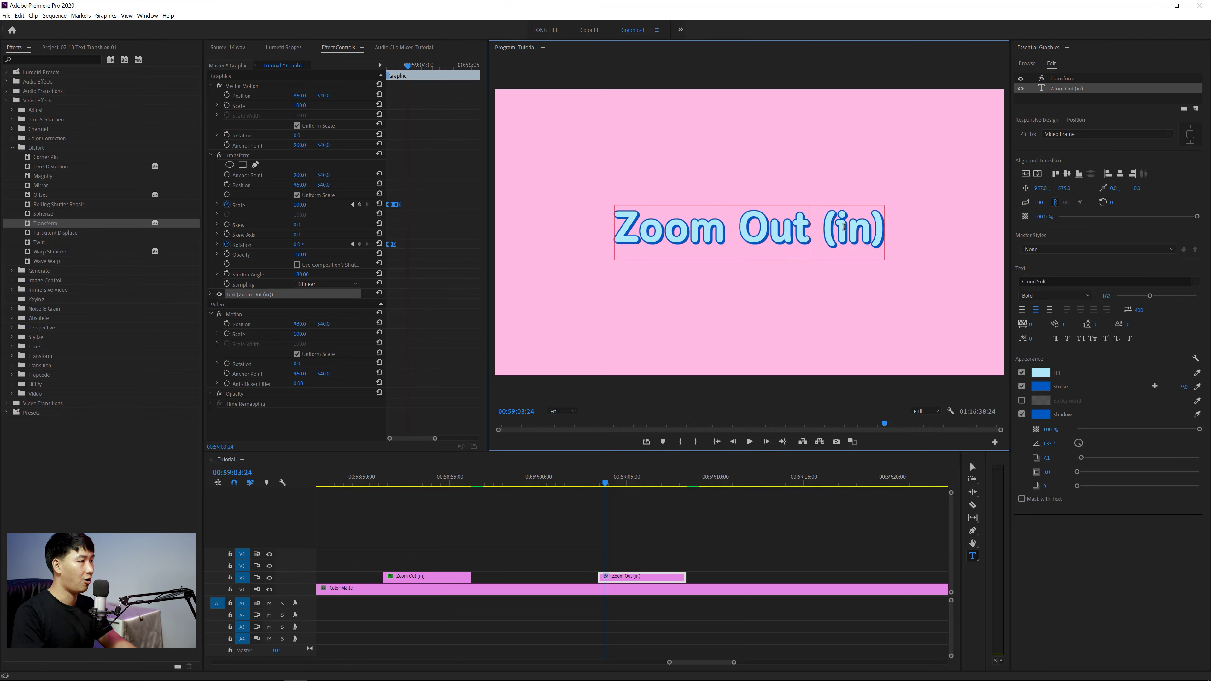
pyautogui.write('2')
pyautogui.click(634, 539)
pyautogui.scroll(-2, 649, 533)
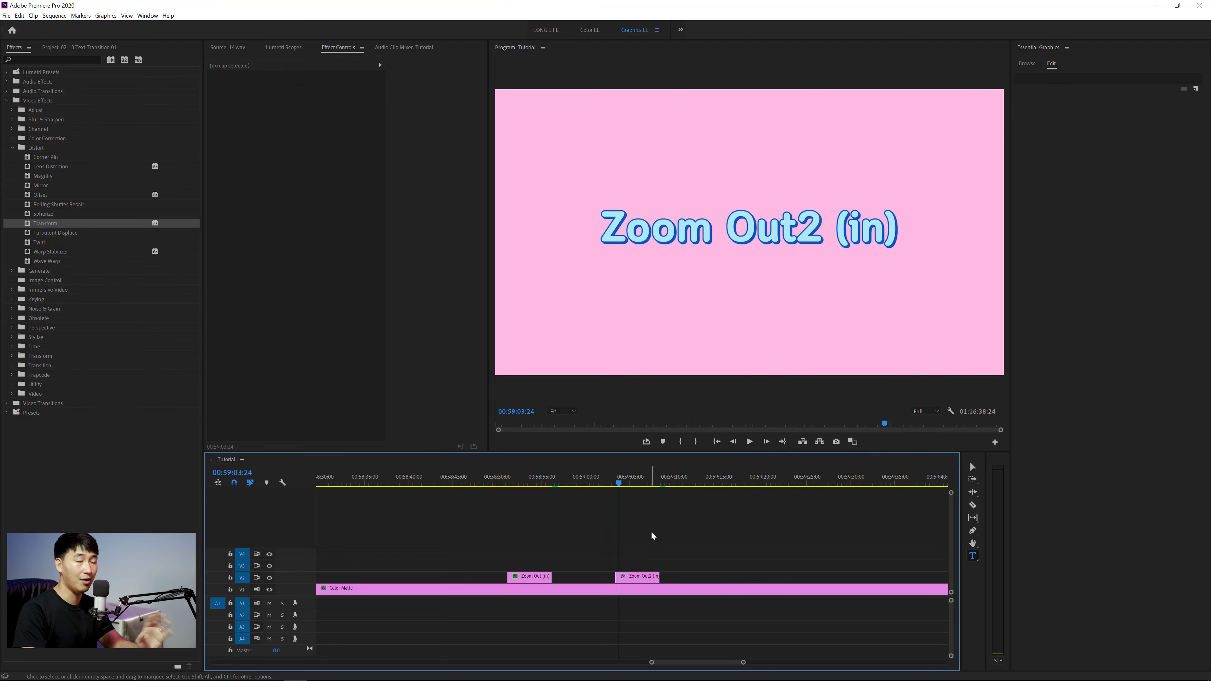
# Place a copy of the Zoom Out2 (in) clip later on V2.
pyautogui.click(645, 580)
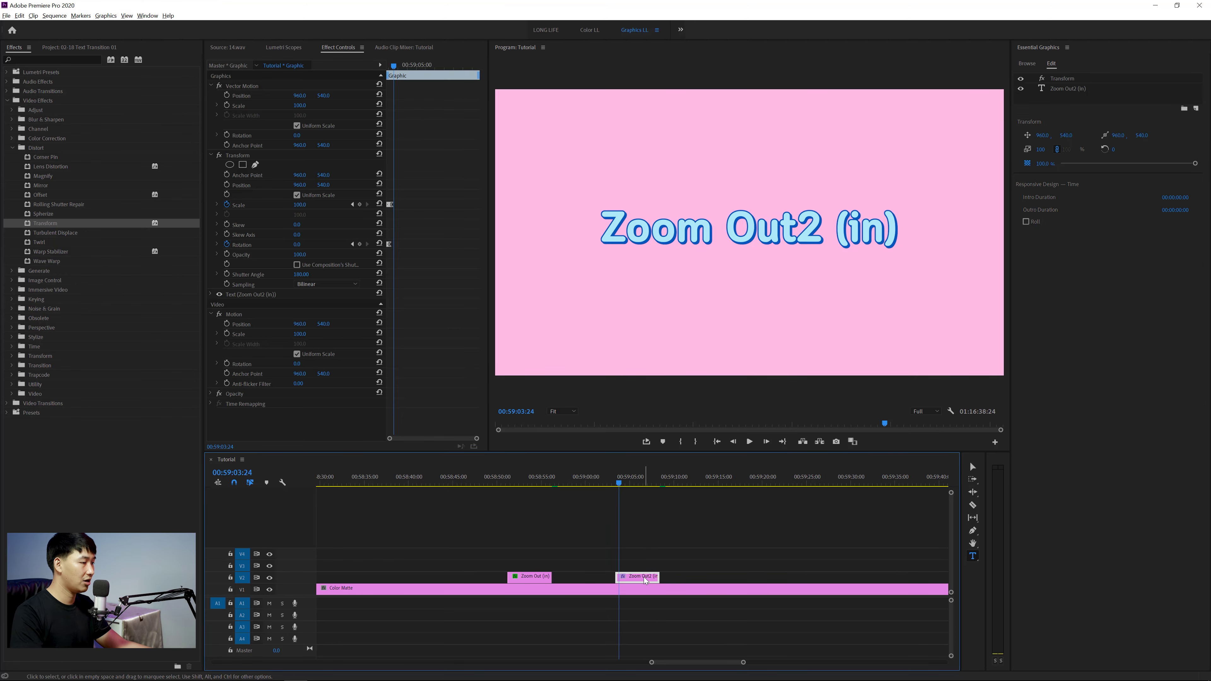
pyautogui.moveTo(638, 580); pyautogui.dragTo(708, 578)
pyautogui.click(698, 479)
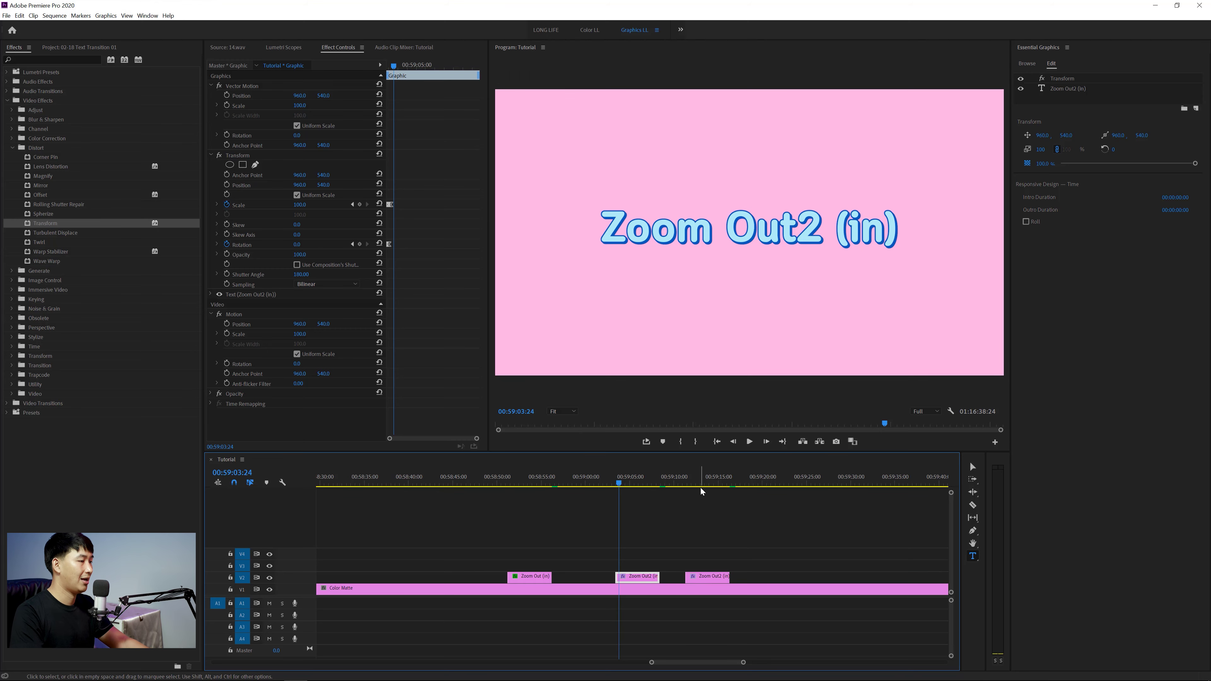
pyautogui.press('=')
# Change the copy's text to 'Zoom Out (Out)' and remove its Transform effect.
pyautogui.click(793, 231)
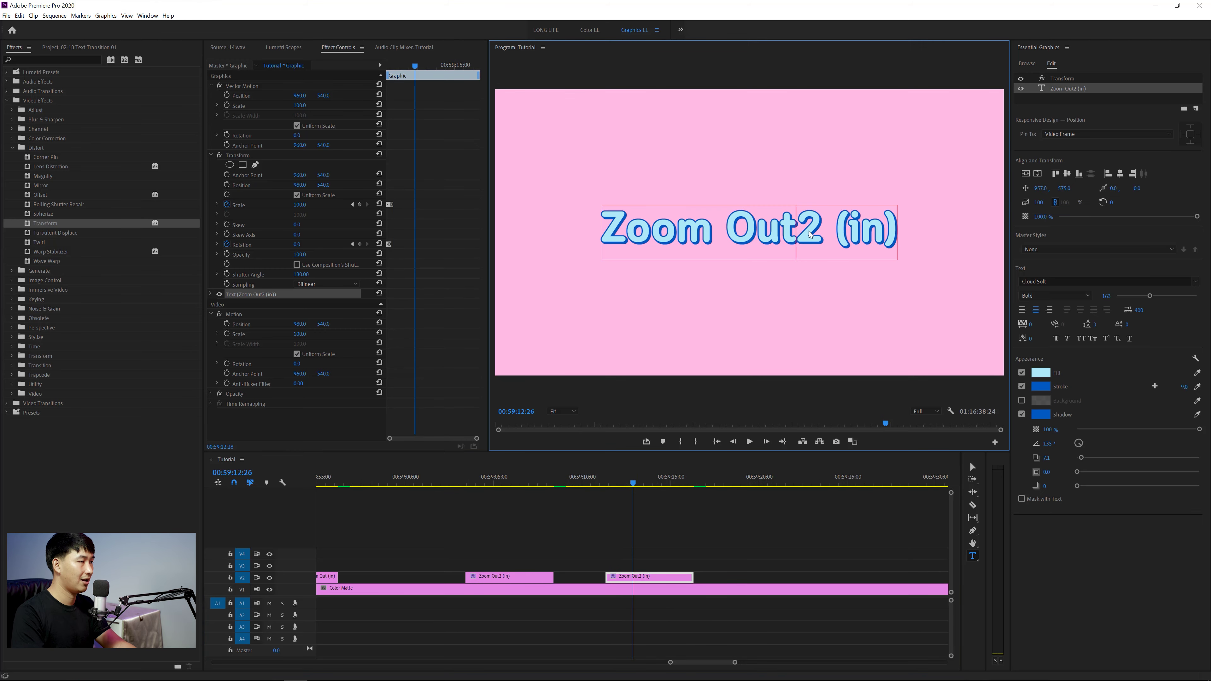
pyautogui.moveTo(793, 232); pyautogui.dragTo(877, 230)
pyautogui.press('BackSpace')
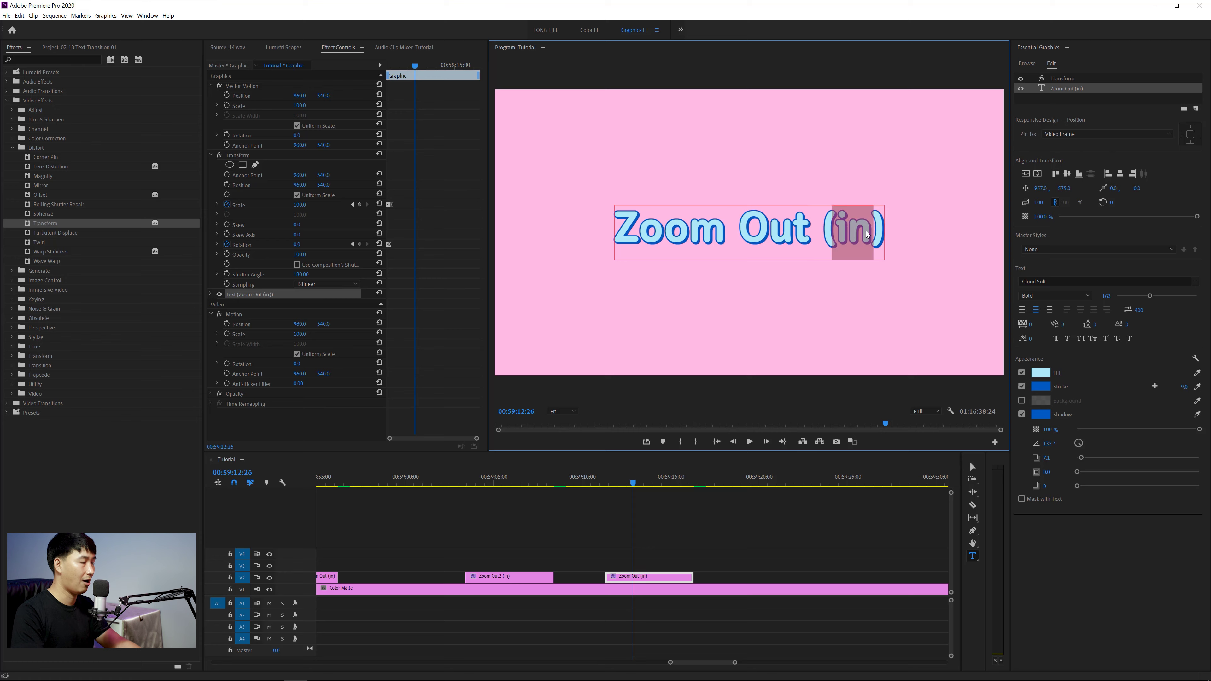
pyautogui.write('Out')
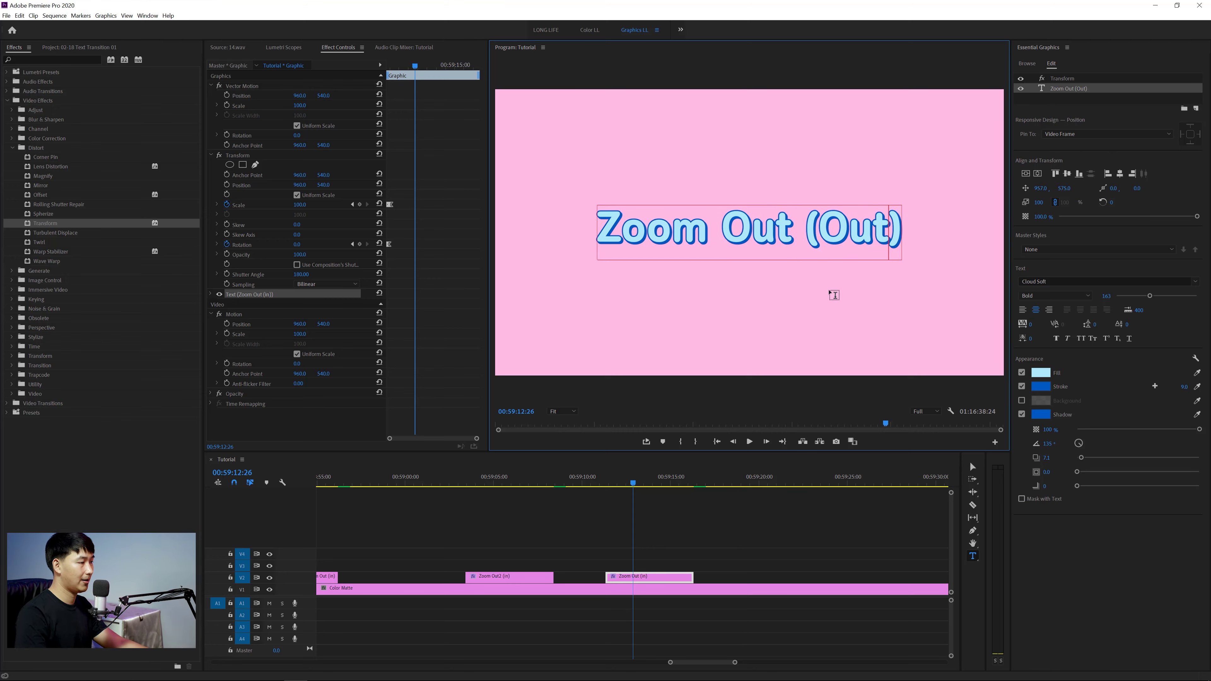
pyautogui.click(649, 504)
pyautogui.press('Up')
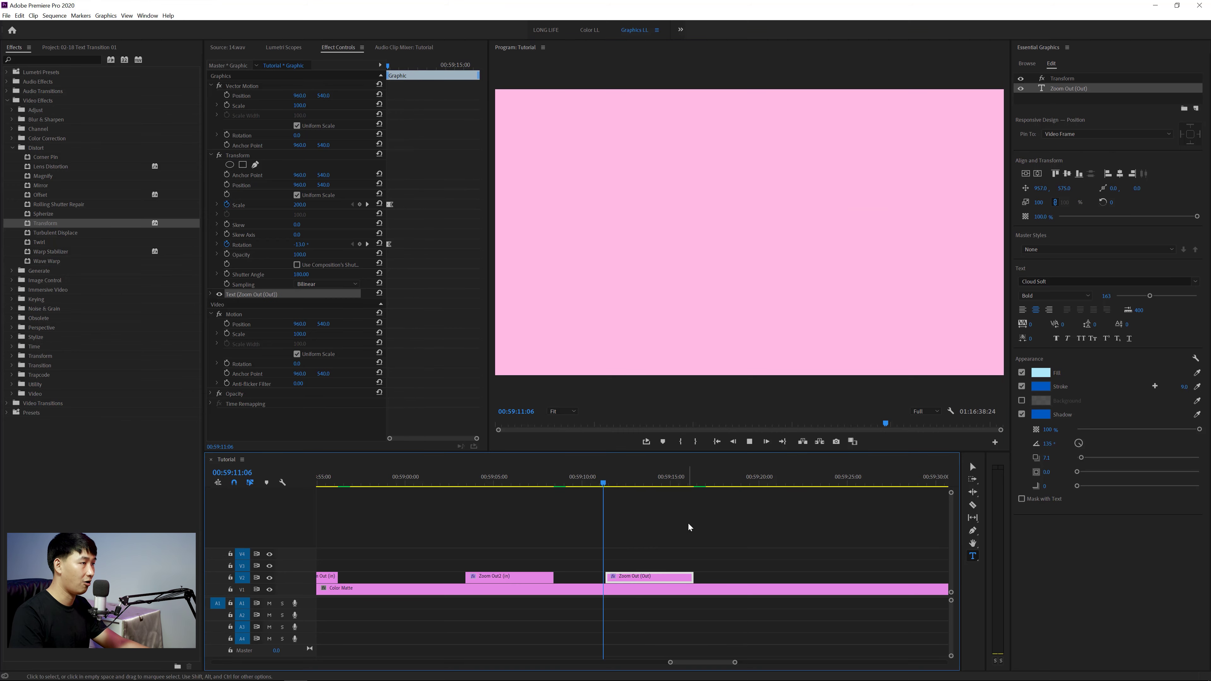
pyautogui.press('space')
pyautogui.press('Delete')
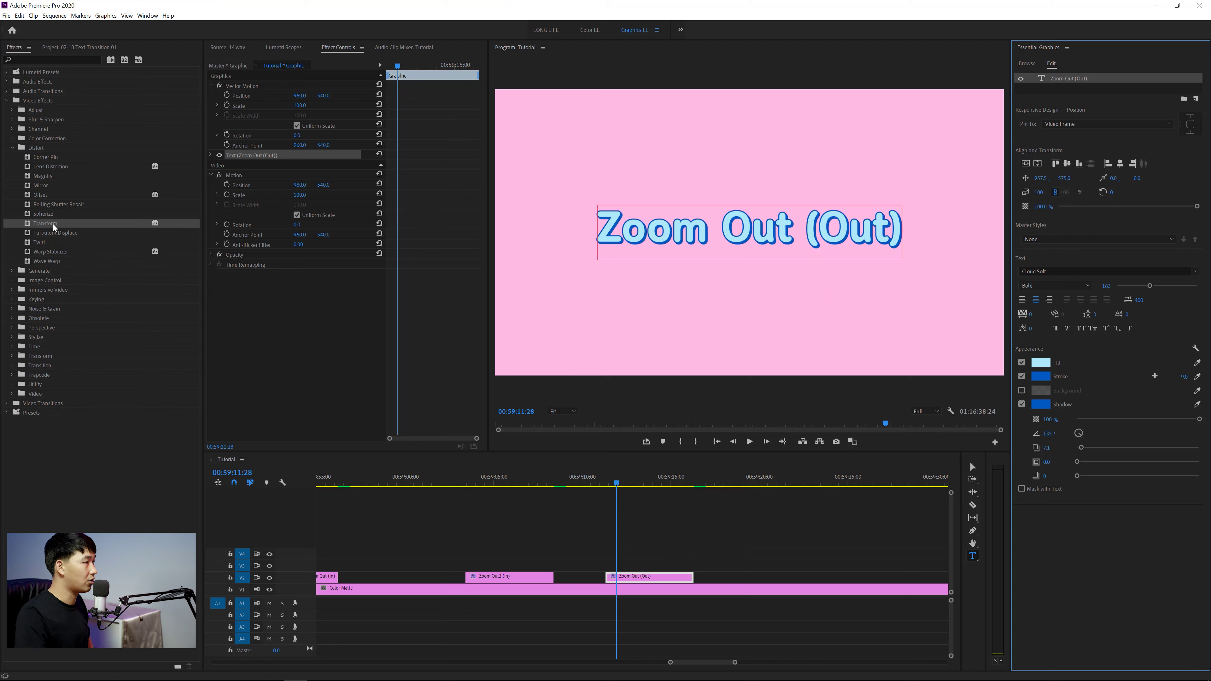
# Apply the Transform effect to the Zoom Out (Out) clip and scrub through all three titles.
pyautogui.moveTo(48, 222); pyautogui.dragTo(641, 577)
pyautogui.press('=')
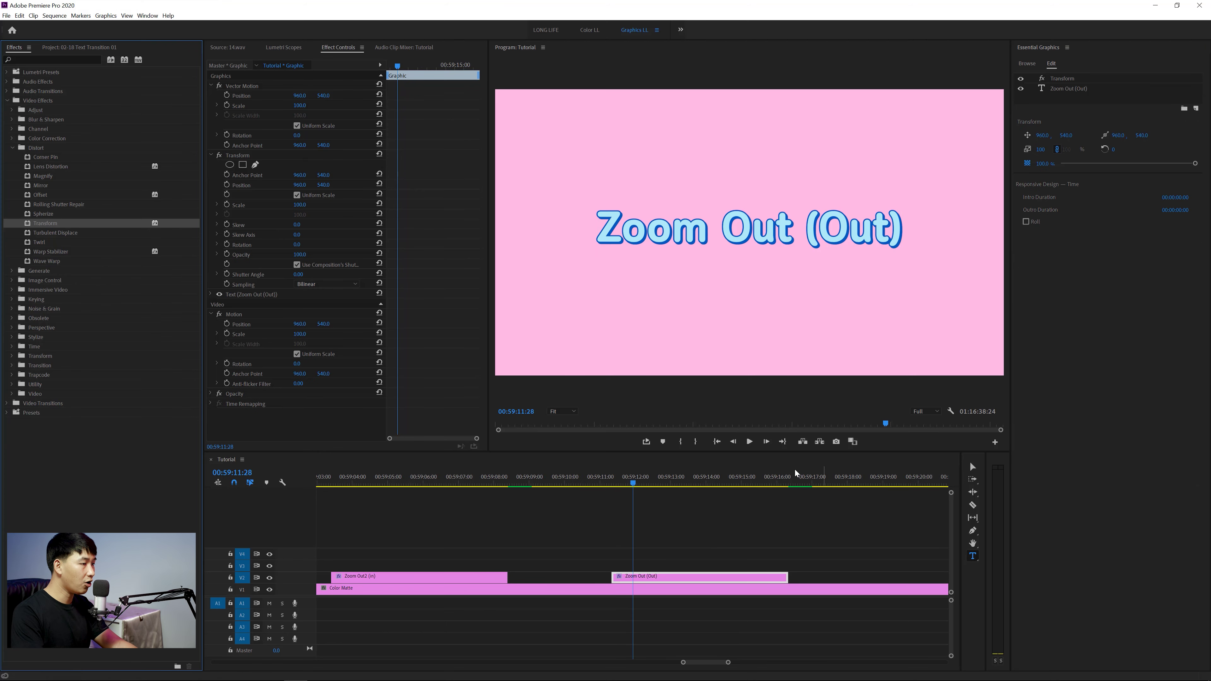
pyautogui.click(775, 478)
pyautogui.press('-')
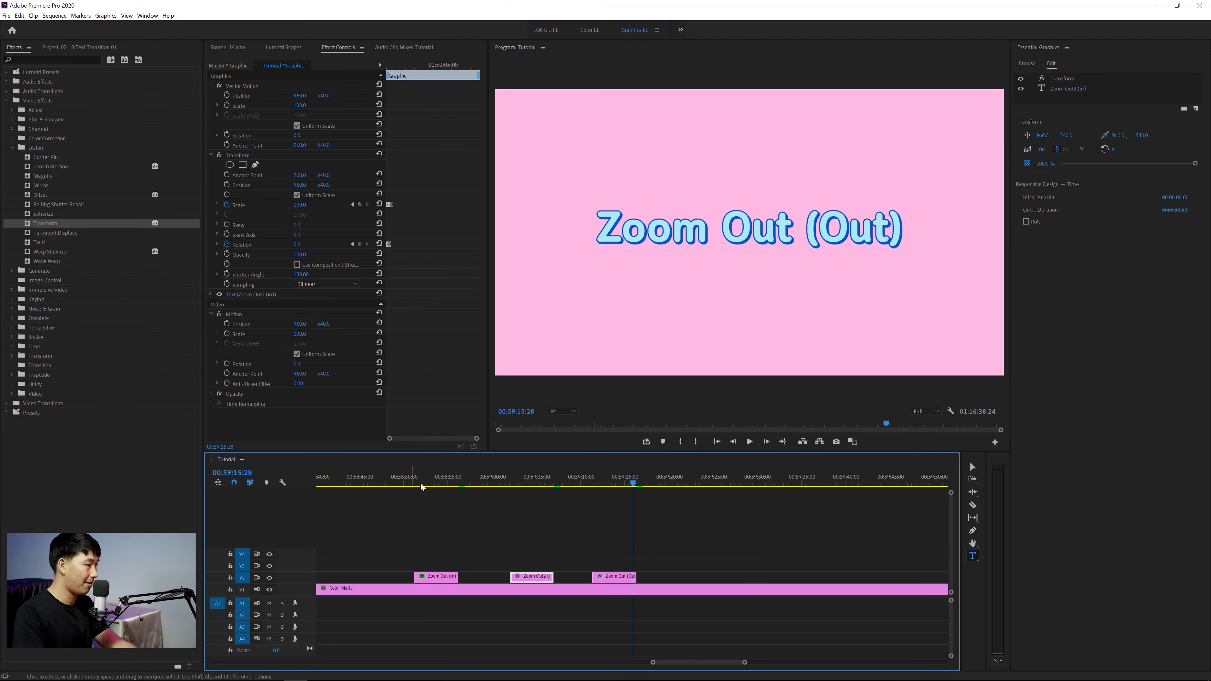
pyautogui.moveTo(420, 487); pyautogui.dragTo(621, 489)
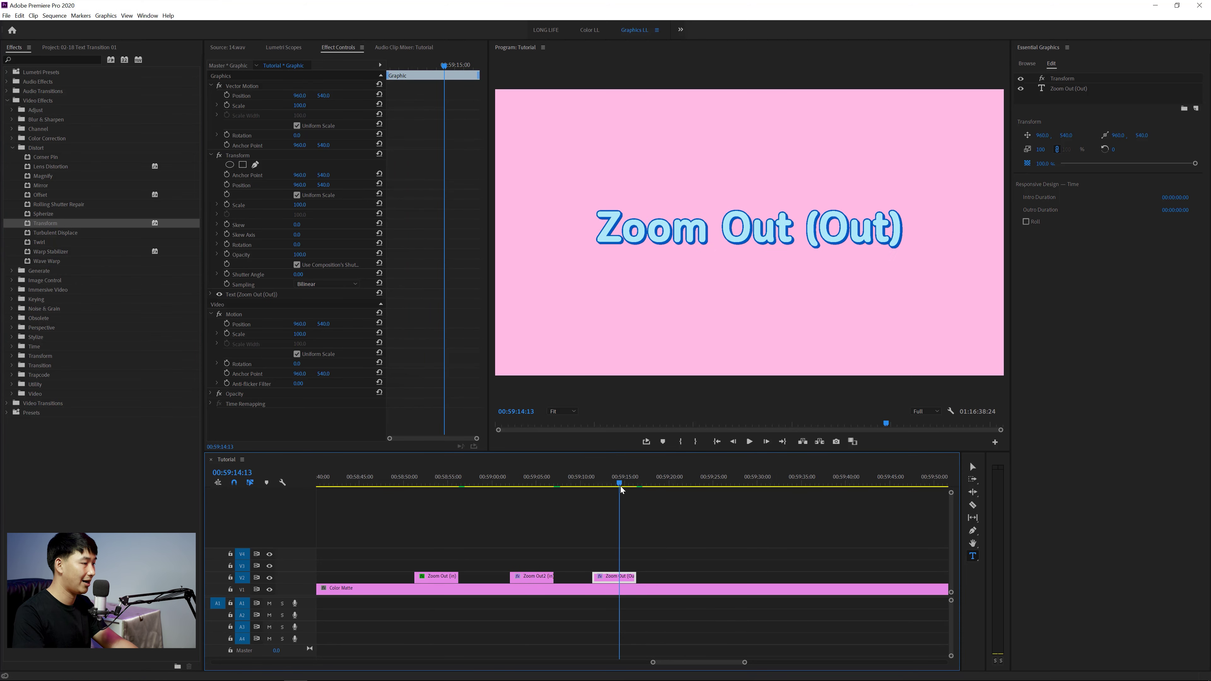
pyautogui.click(841, 240)
pyautogui.click(533, 577)
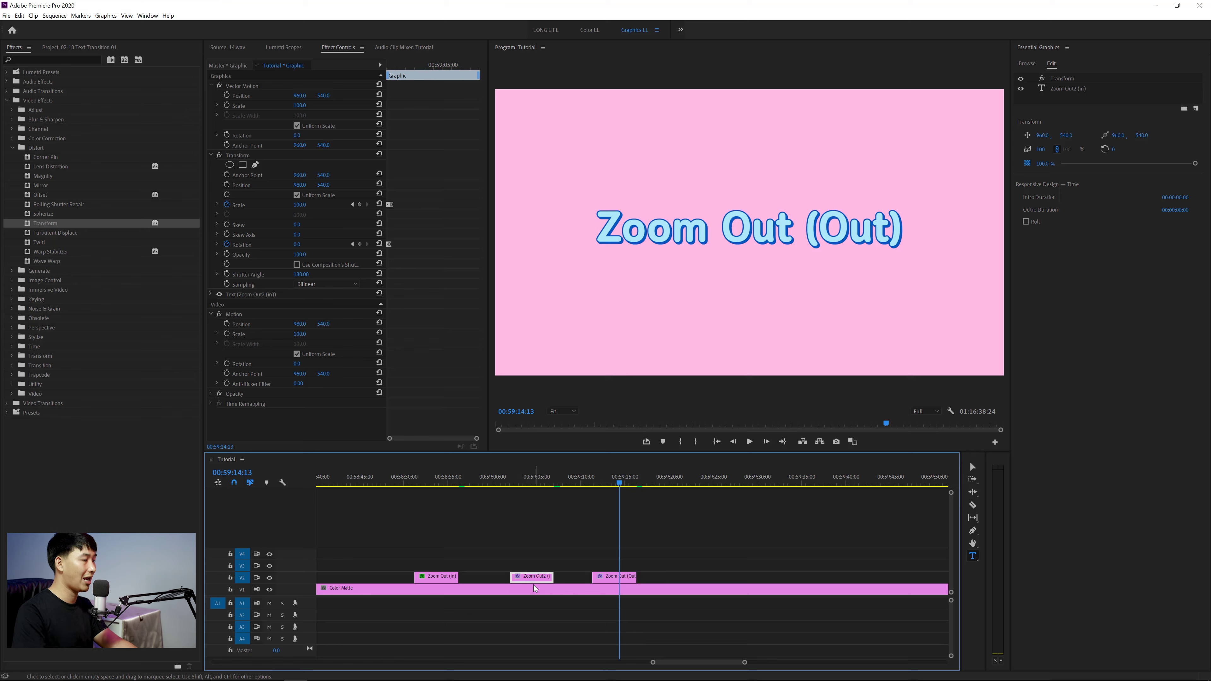
pyautogui.click(621, 579)
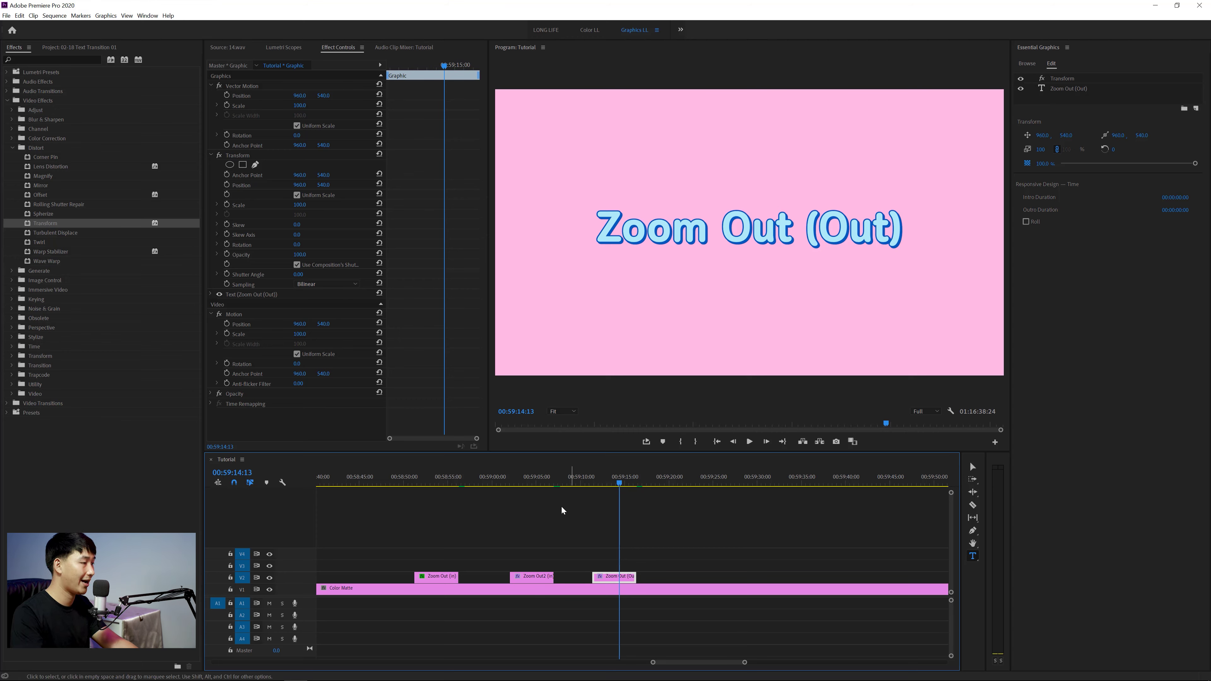
# Preview the Zoom Out2 (in) animation, then jump to the Zoom Out (Out) clip.
pyautogui.click(538, 482)
pyautogui.press('=')
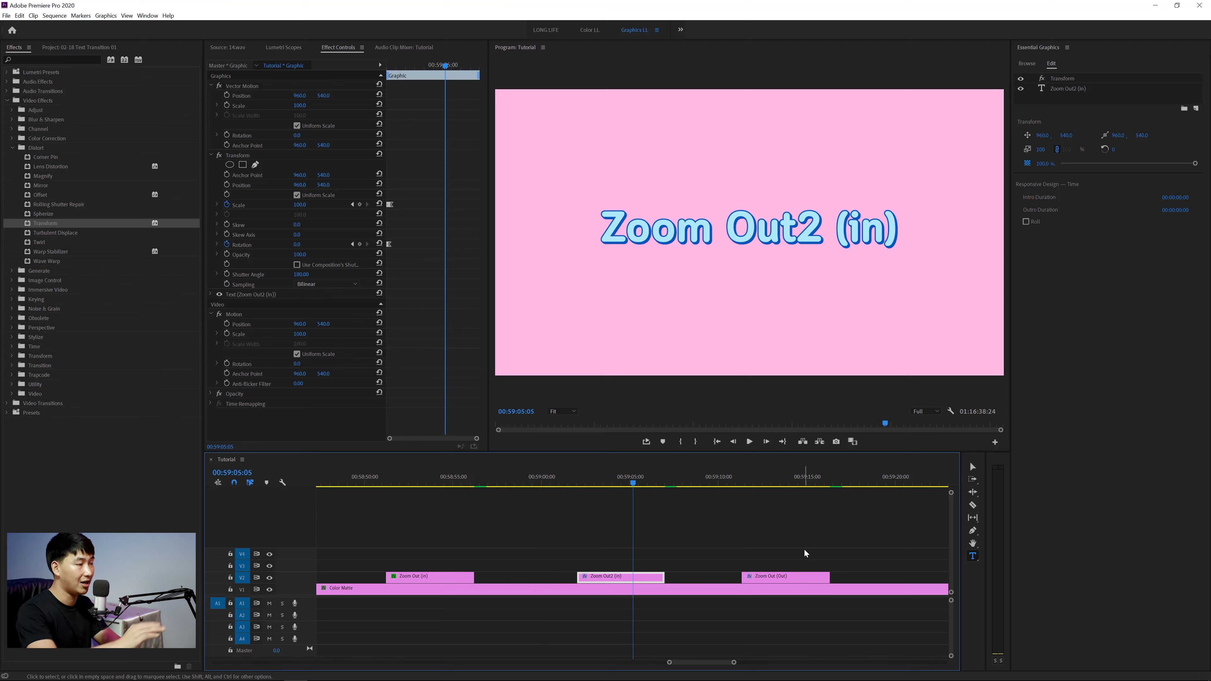
pyautogui.press('Left')
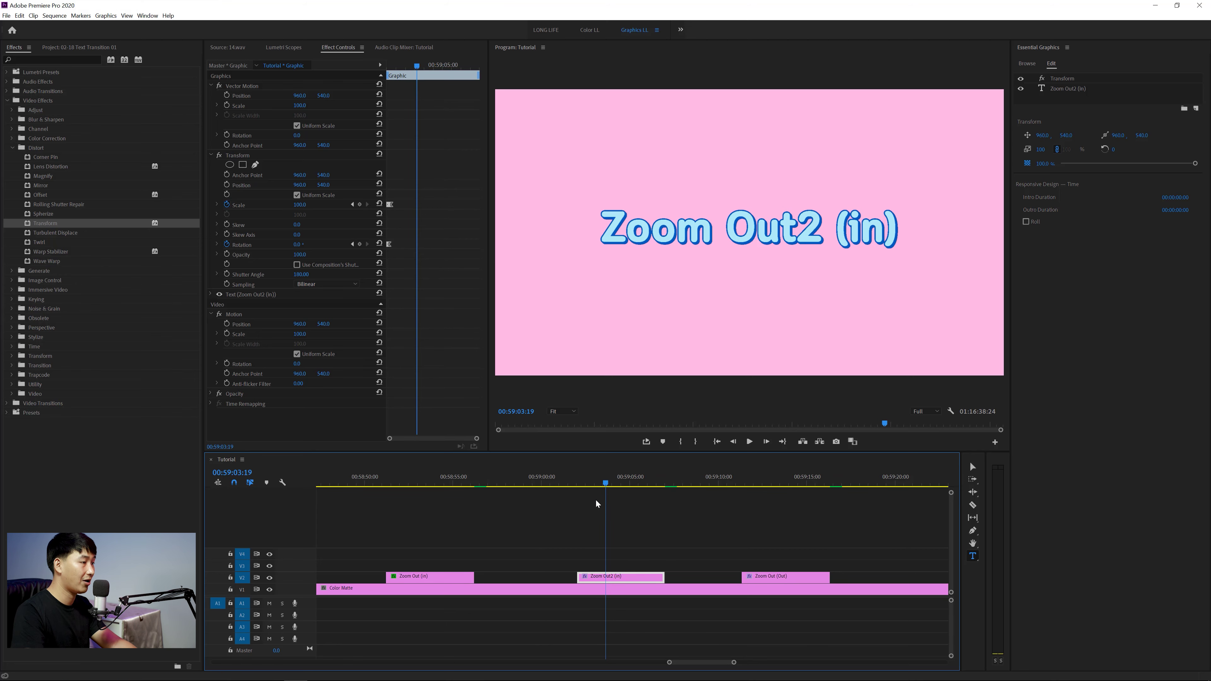
pyautogui.moveTo(631, 503); pyautogui.dragTo(581, 507)
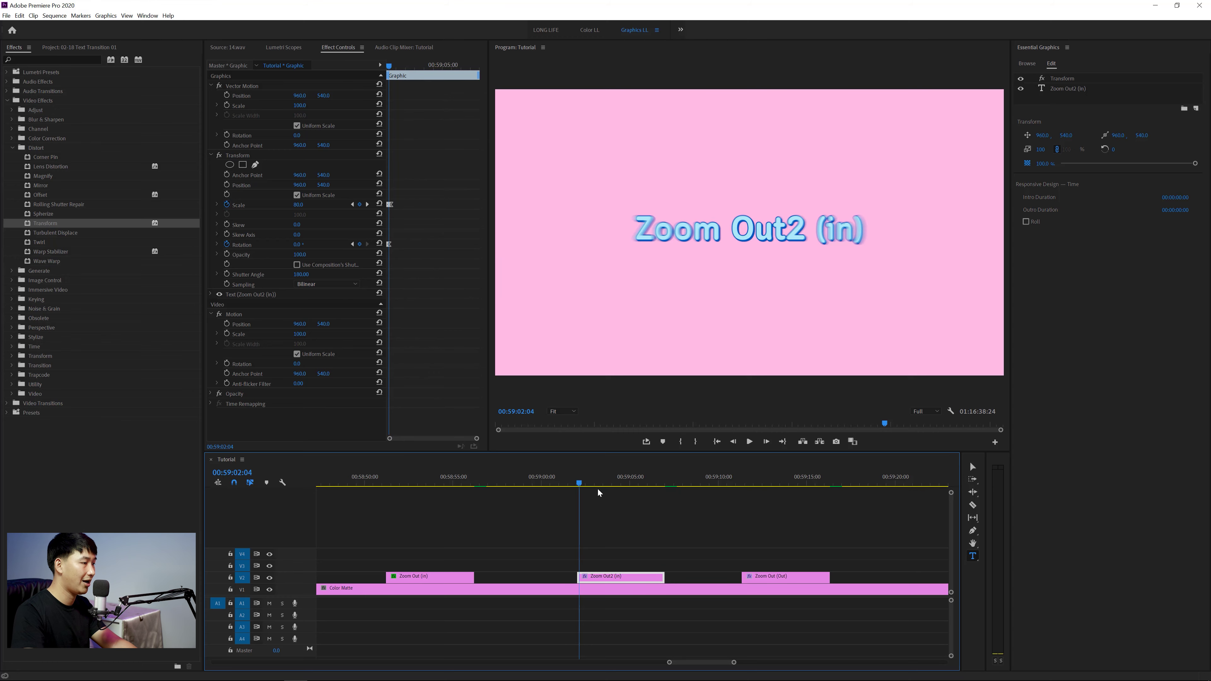
pyautogui.press('j')
pyautogui.press('l')
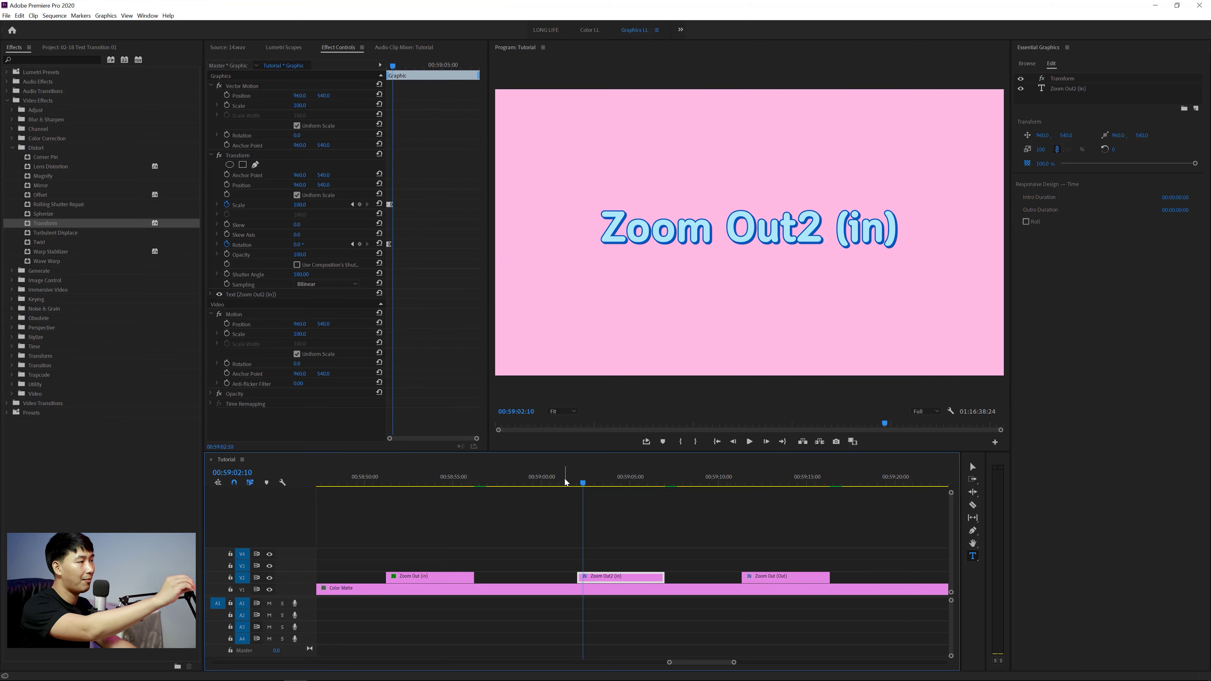
pyautogui.press('k')
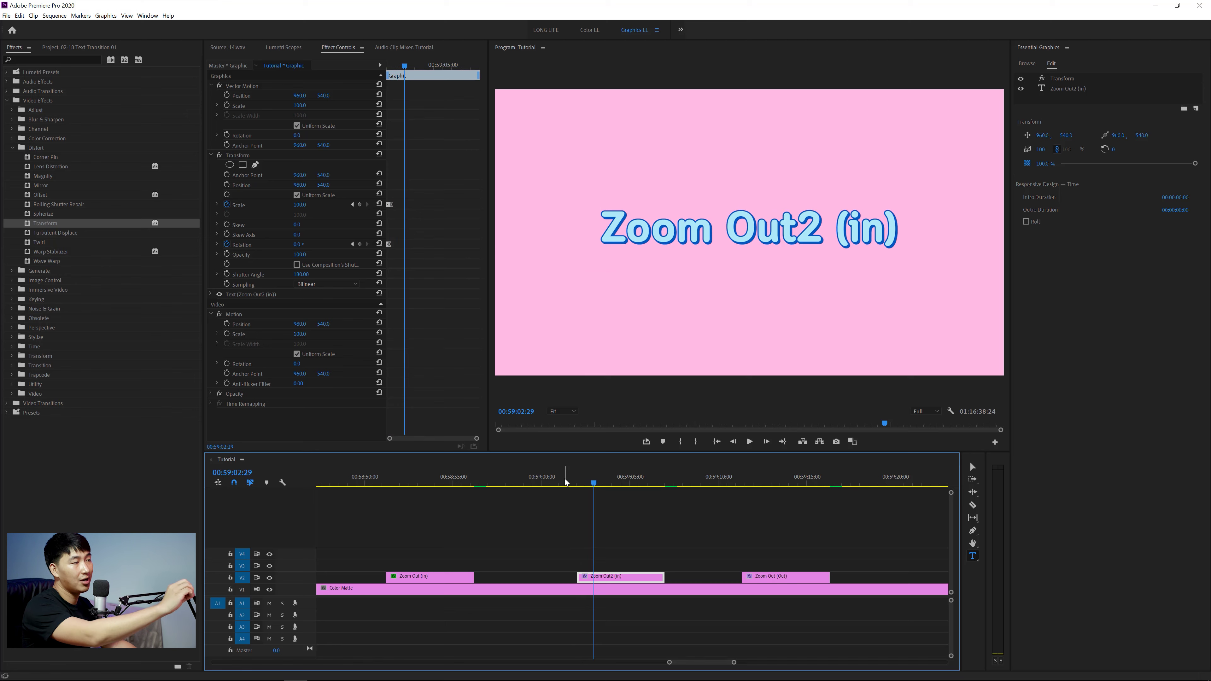
pyautogui.click(801, 479)
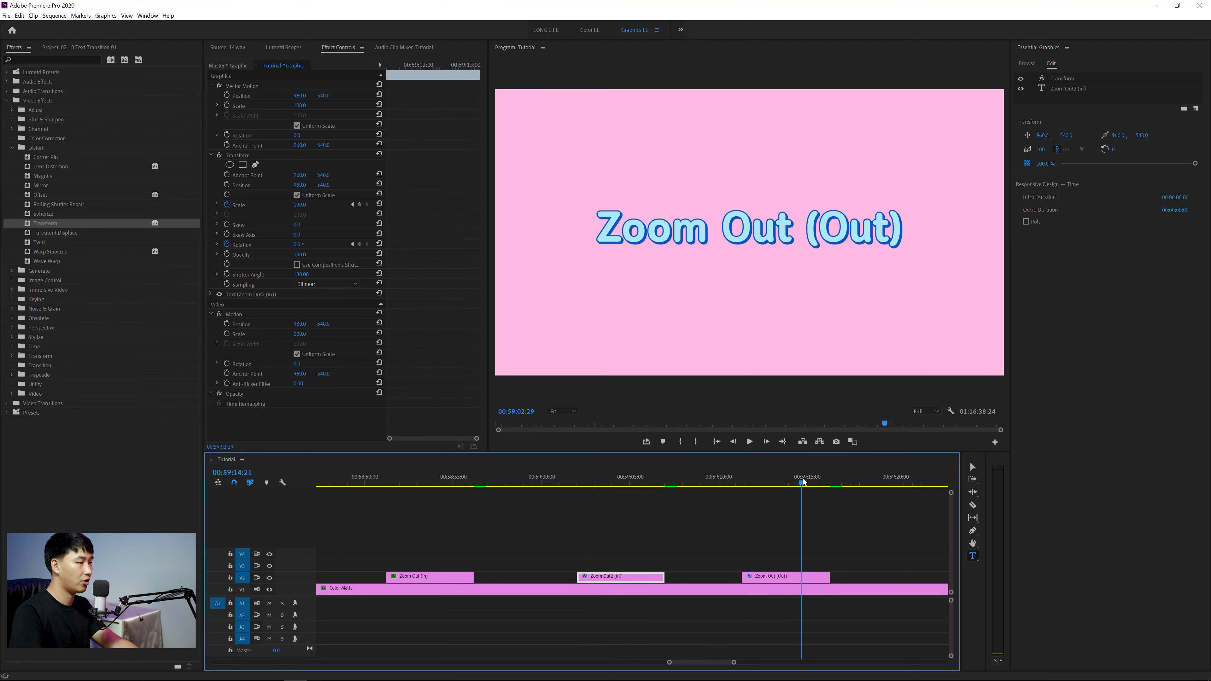
pyautogui.press('=')
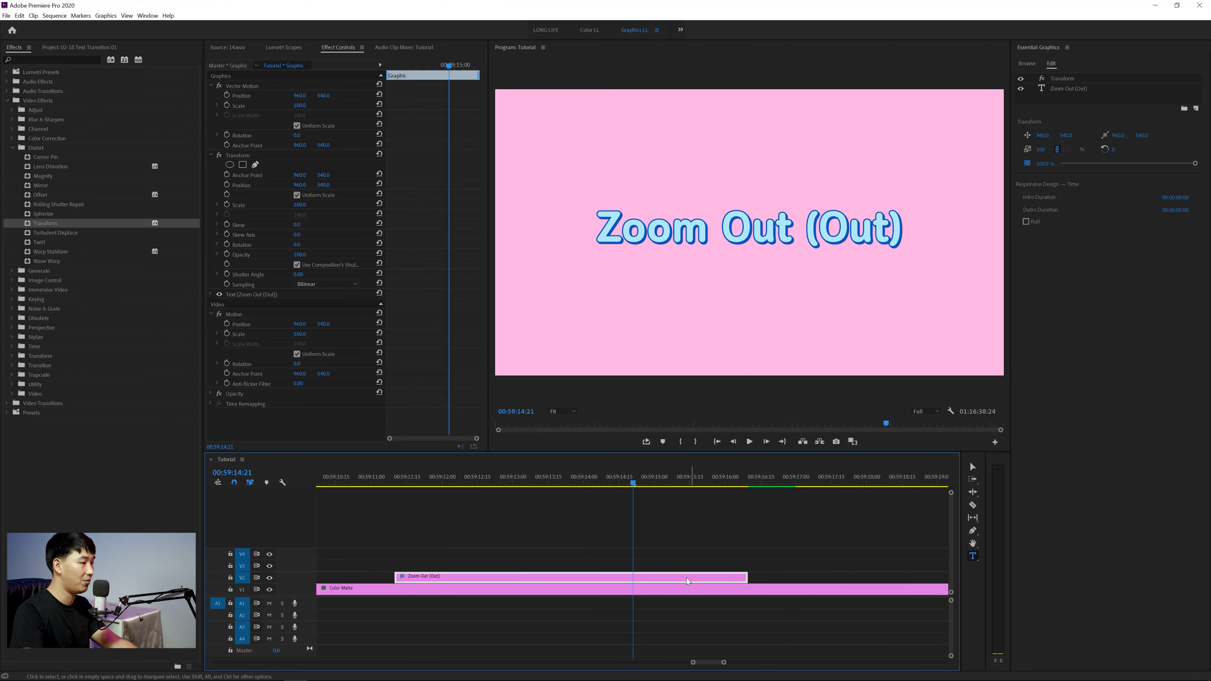
# Cue the playhead to 00:59:16:02 near the Zoom Out (Out) clip end and show its Transform settings.
pyautogui.press('Down')
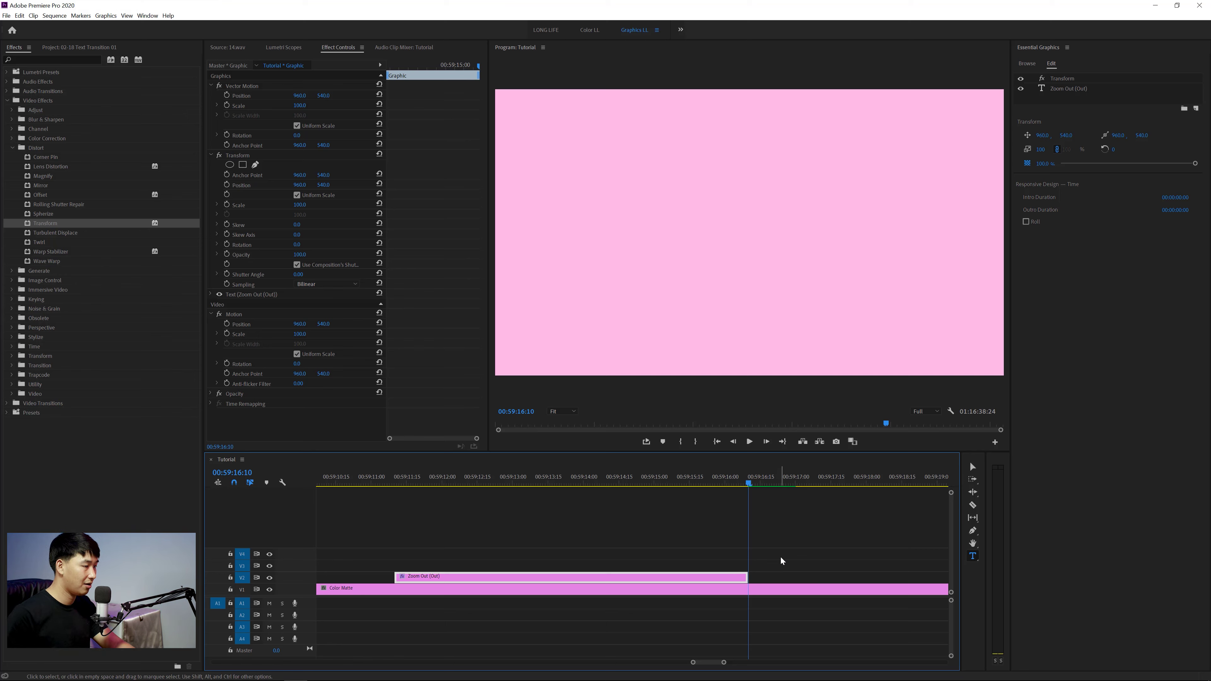
pyautogui.press('Left')
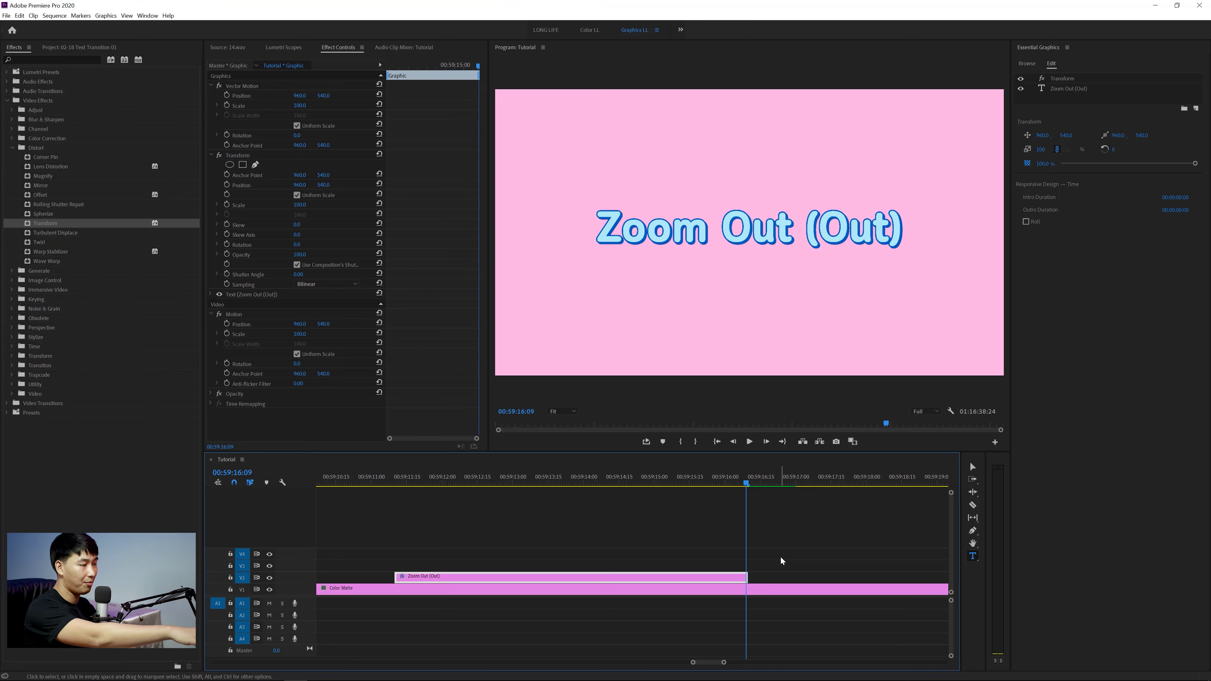
pyautogui.press('Right')
pyautogui.scroll(3, 780, 557)
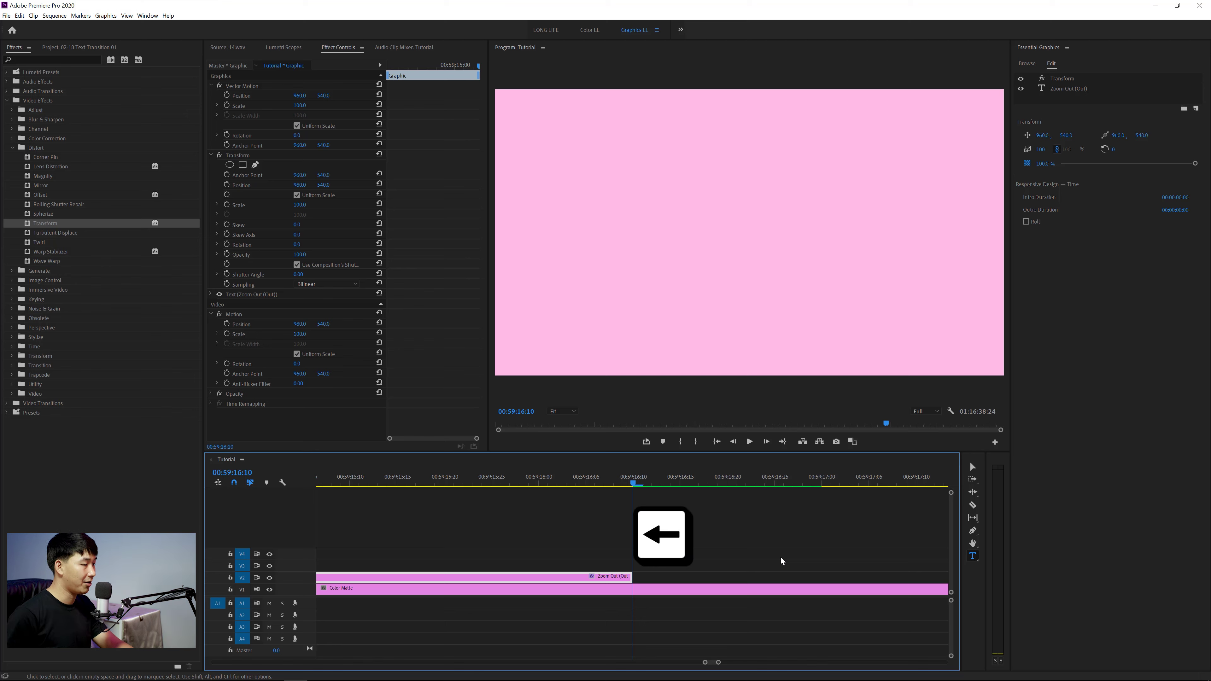
pyautogui.press('Left')
pyautogui.press('Left')
pyautogui.press('Left')
pyautogui.press('Left')
pyautogui.press('Left')
pyautogui.press('Left')
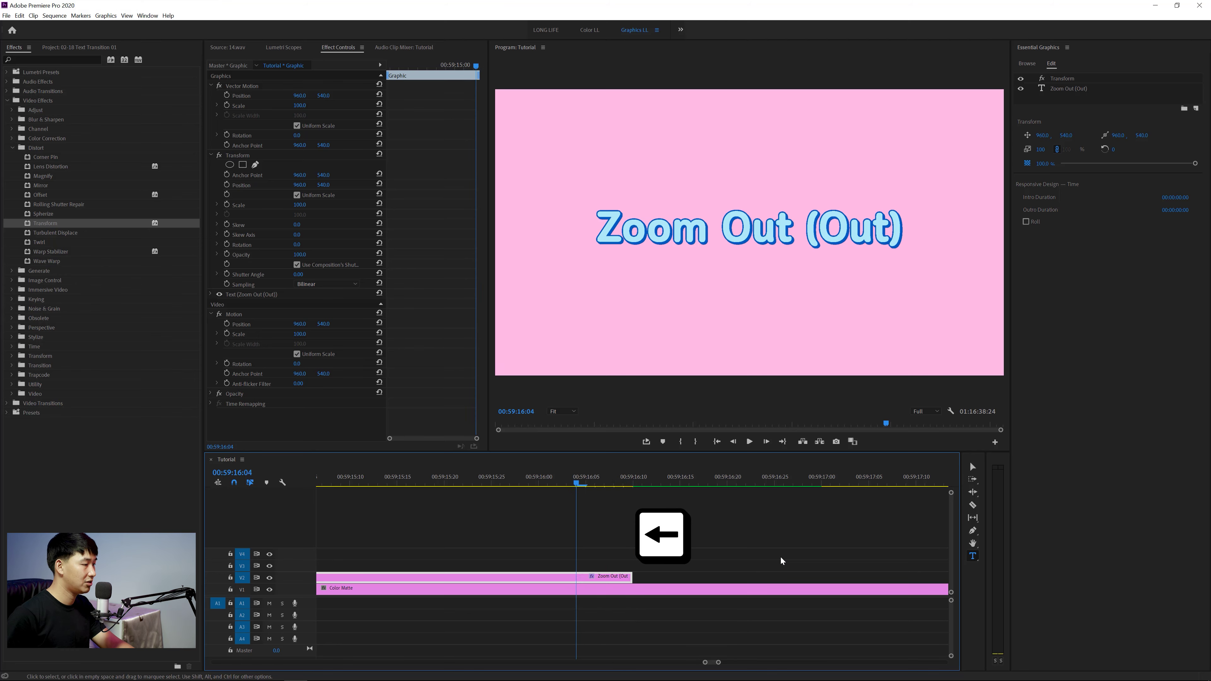
pyautogui.press('Left')
pyautogui.press('Left')
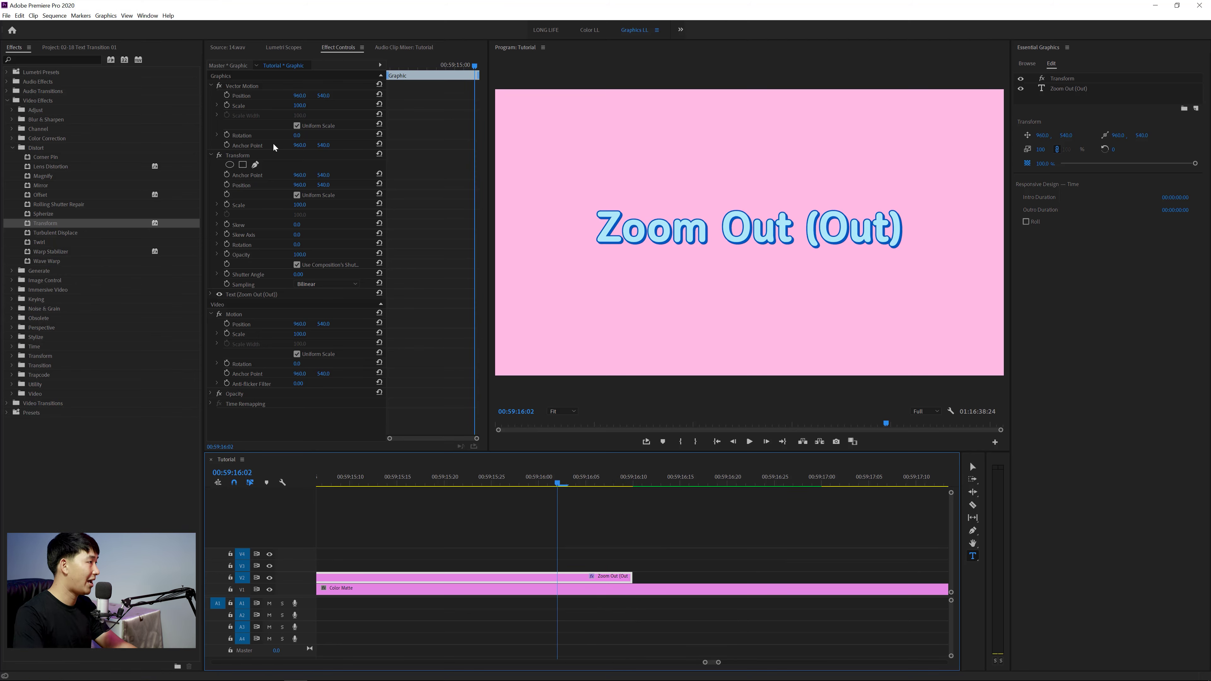
pyautogui.click(253, 158)
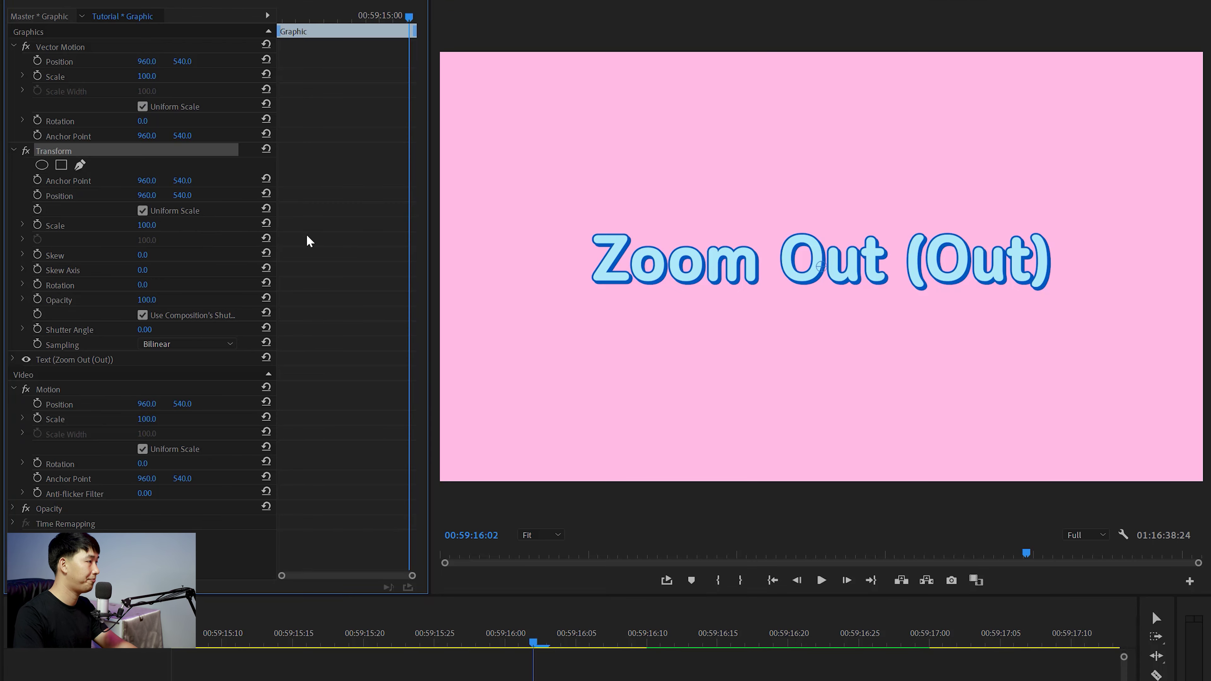
# Keyframe Transform Scale at 100, save, then add an 80 keyframe at 00:59:16:05.
pyautogui.click(37, 224)
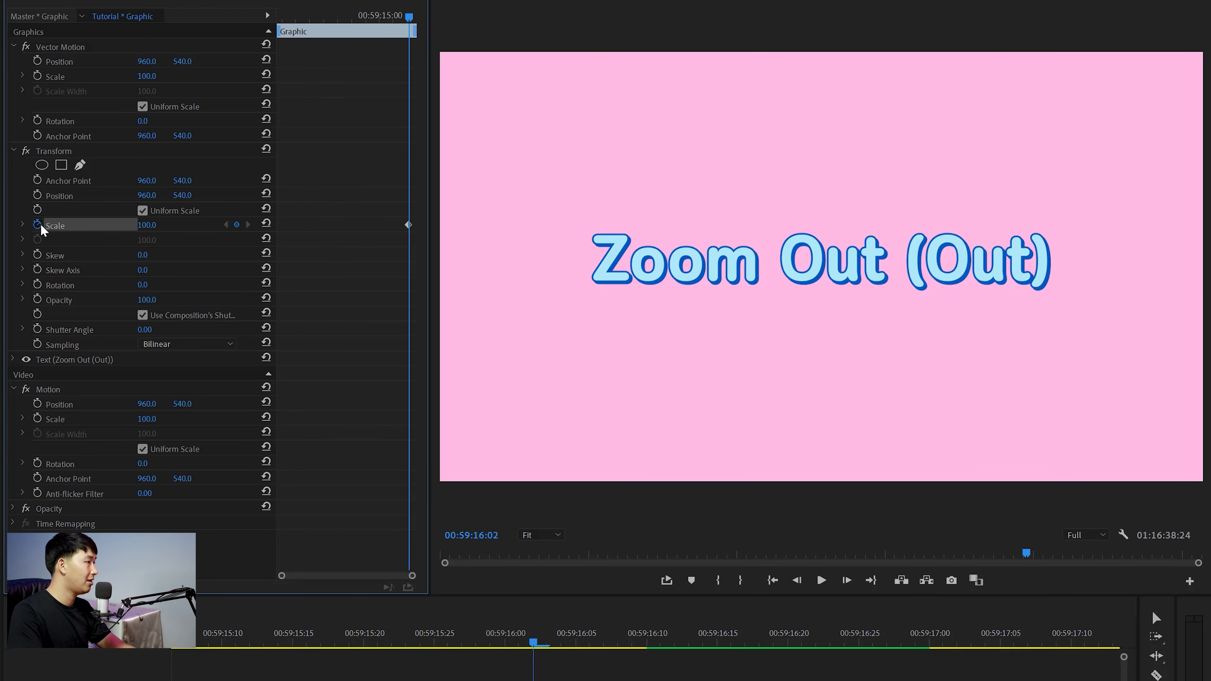
pyautogui.hotkey('ctrl', 's')
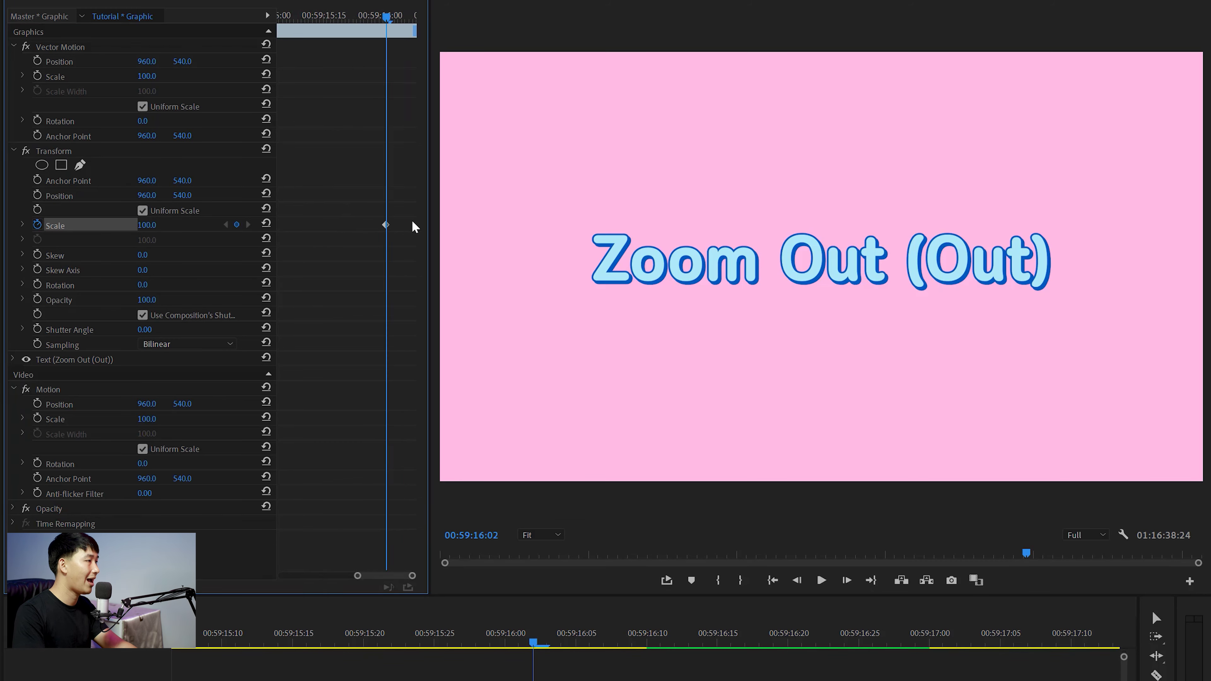
pyautogui.press('=')
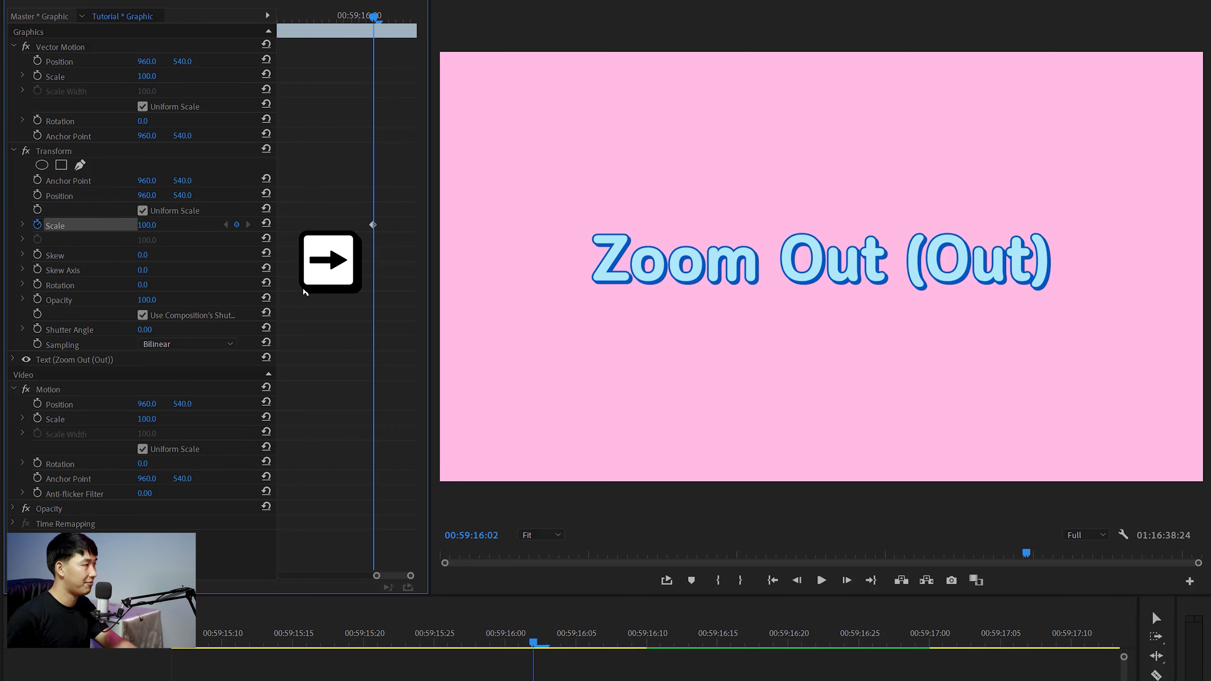
pyautogui.press('Right')
pyautogui.press('Right')
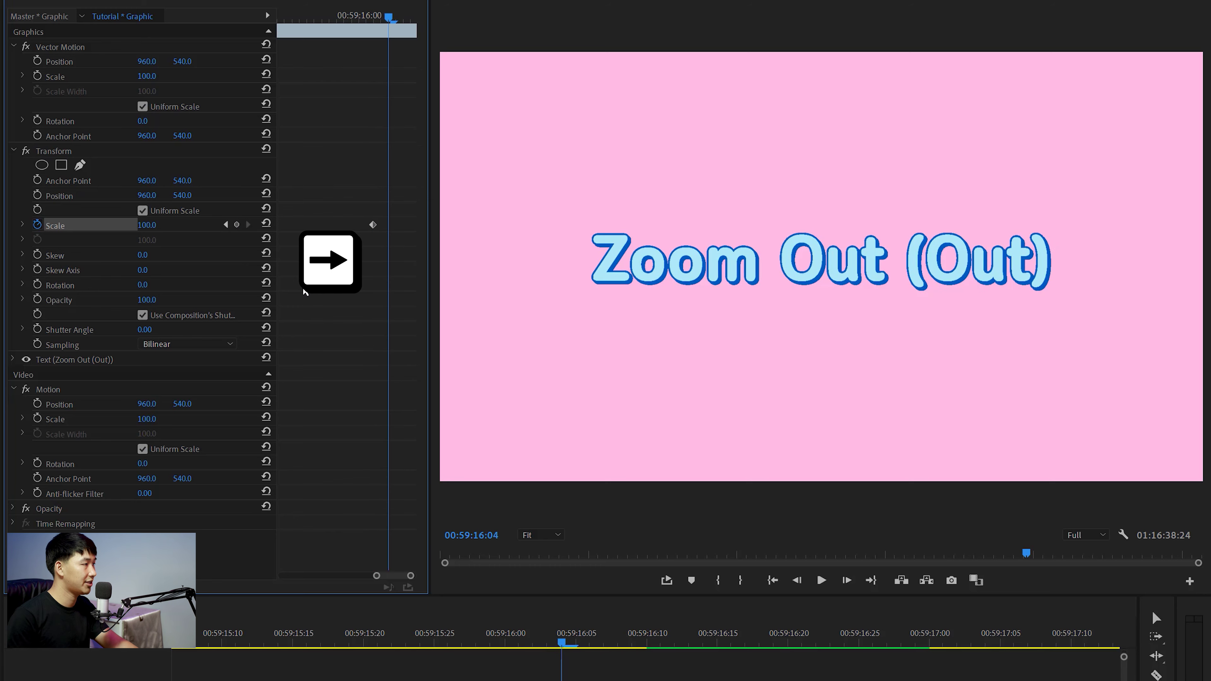
pyautogui.press('Right')
pyautogui.click(146, 224)
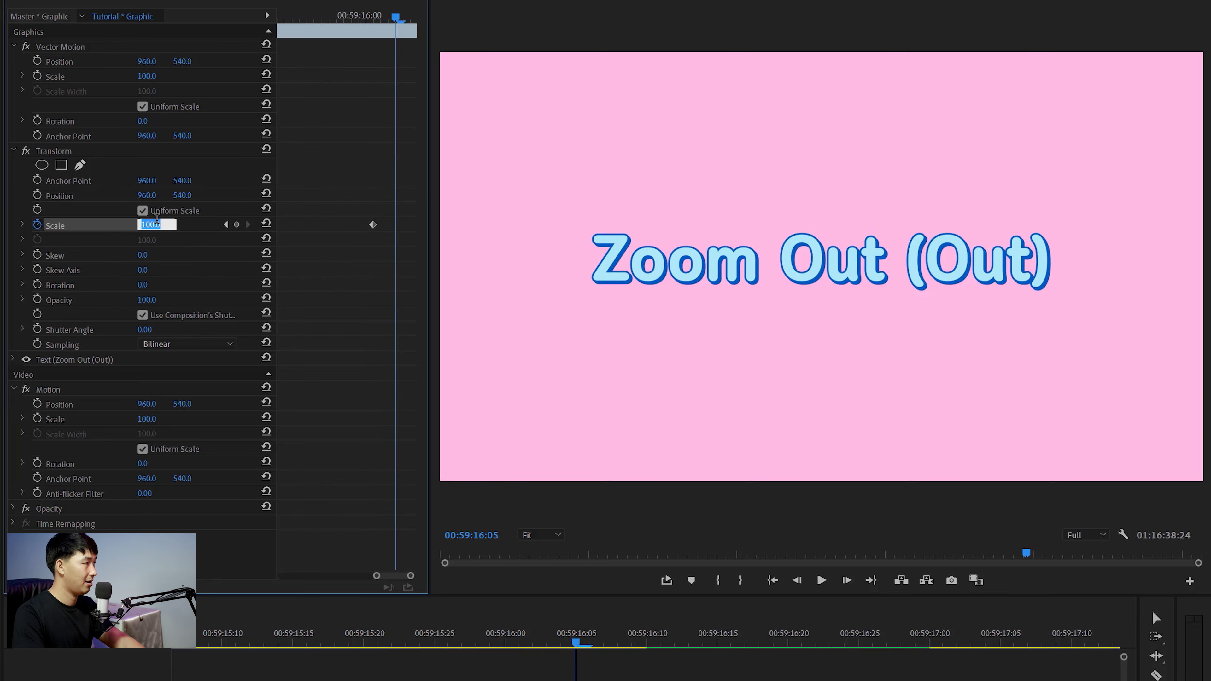
pyautogui.write('80')
pyautogui.press('Return')
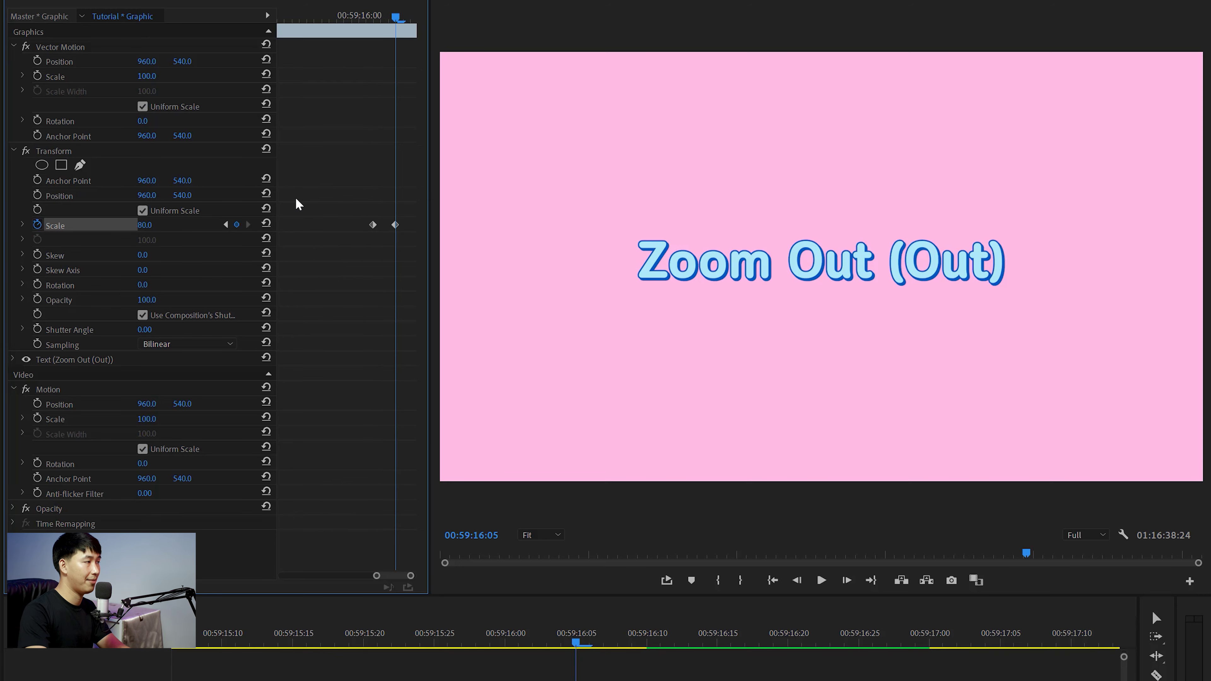
# Add a Scale keyframe of 200 a few frames later.
pyautogui.press('Right')
pyautogui.press('Right')
pyautogui.press('Right')
pyautogui.press('Right')
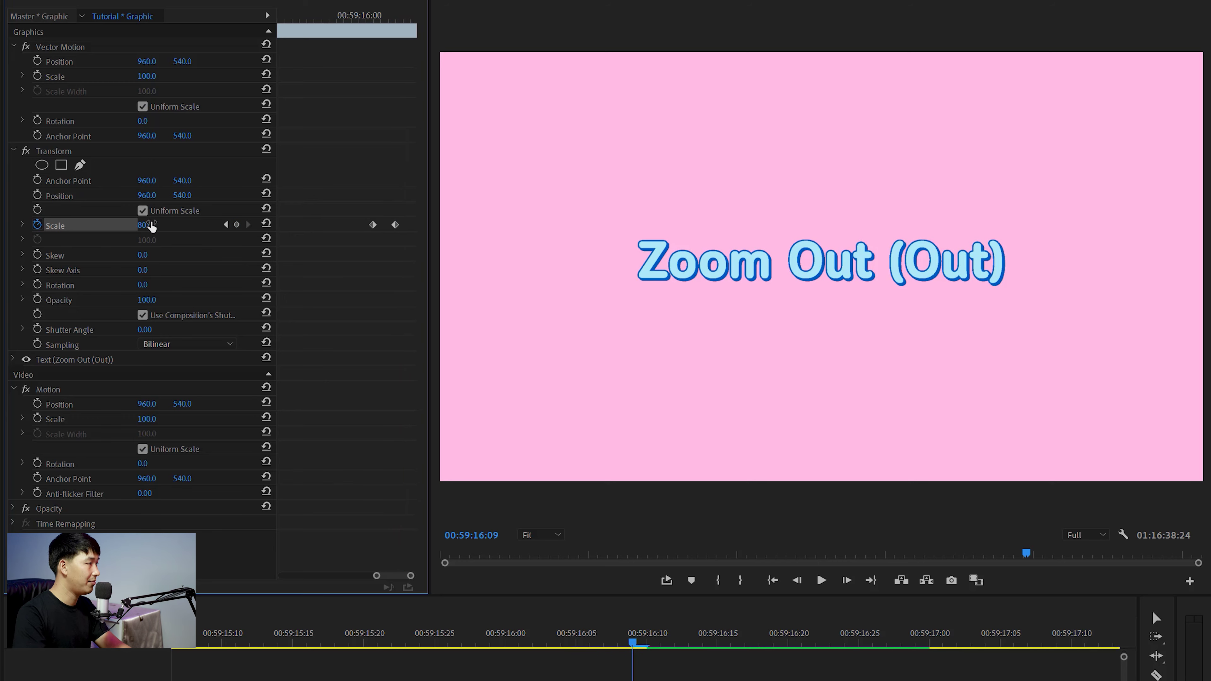
pyautogui.click(148, 225)
pyautogui.write('200')
pyautogui.press('Return')
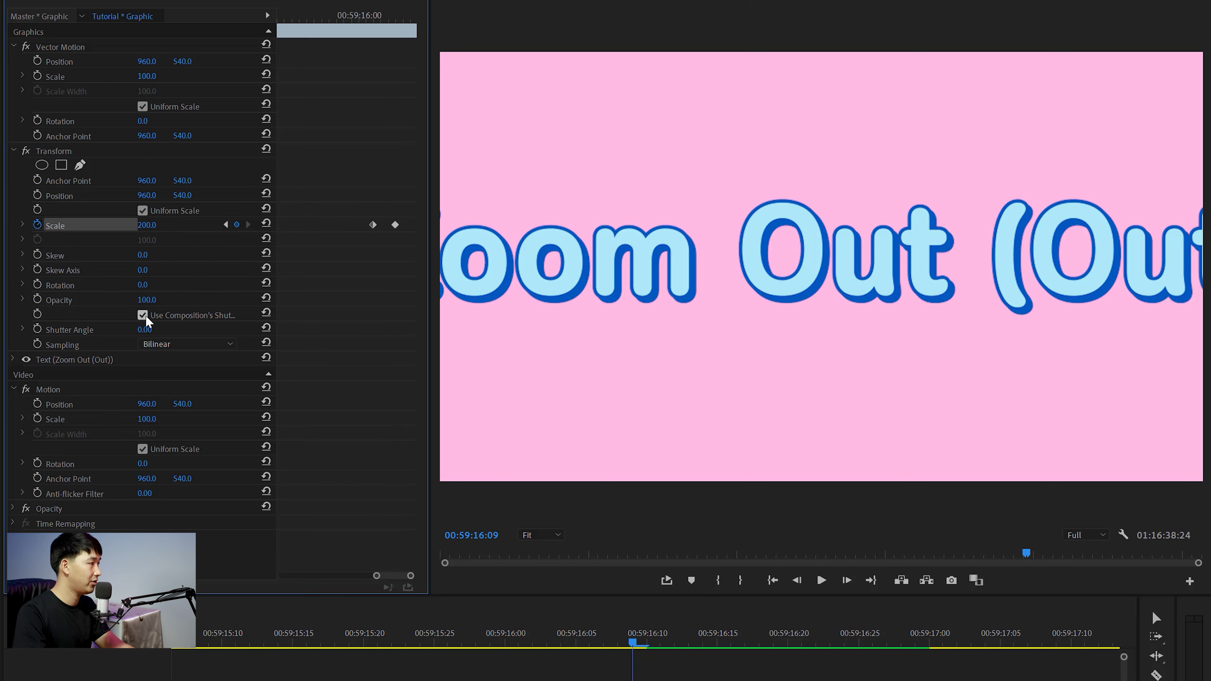
# Set the shutter angle to 180 and replay the zoom animation.
pyautogui.click(145, 331)
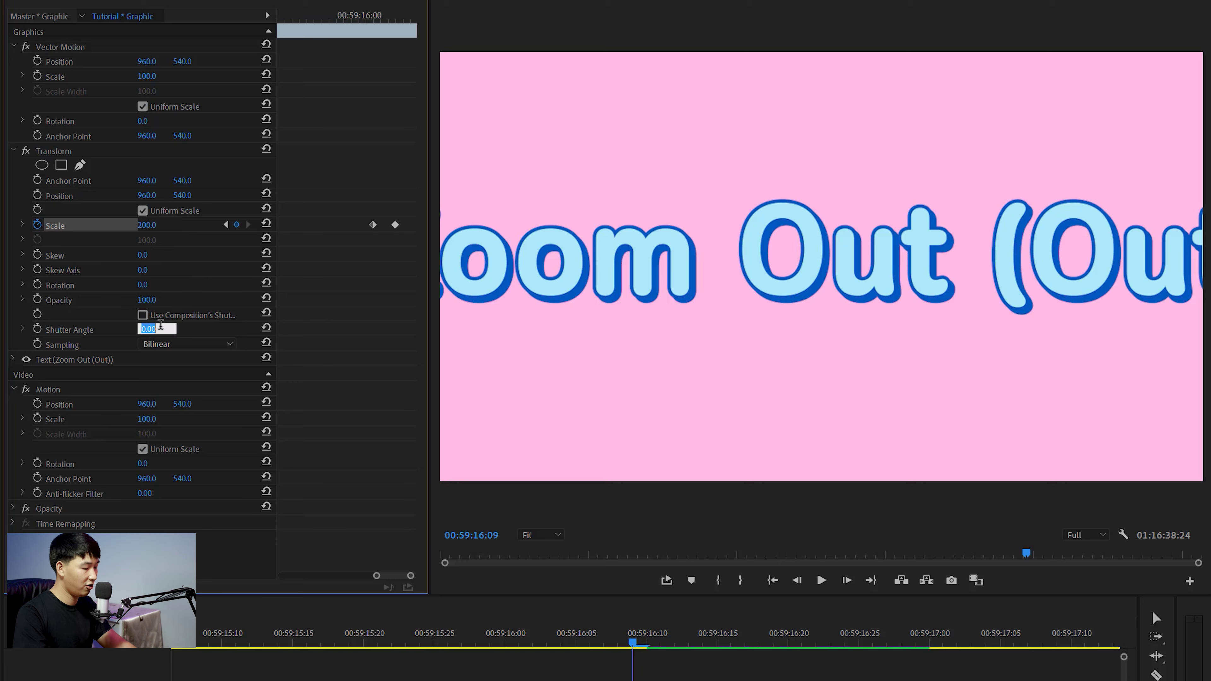
pyautogui.write('180')
pyautogui.press('Return')
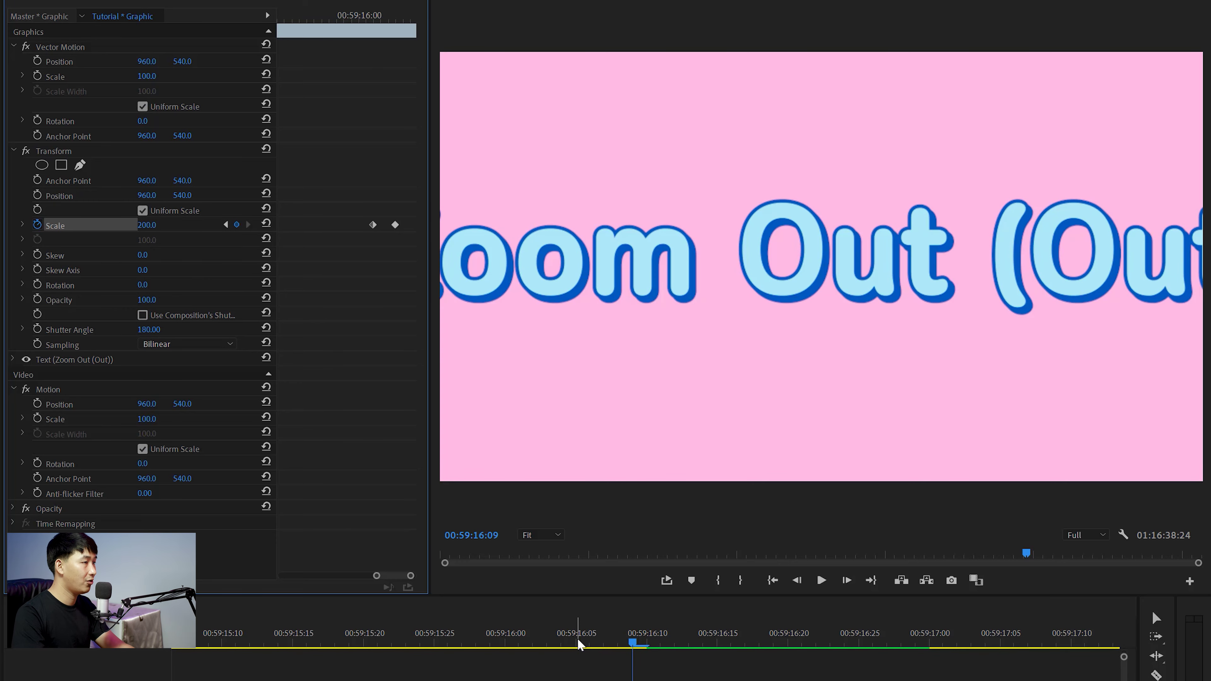
pyautogui.press('space')
pyautogui.click(456, 634)
pyautogui.click(455, 635)
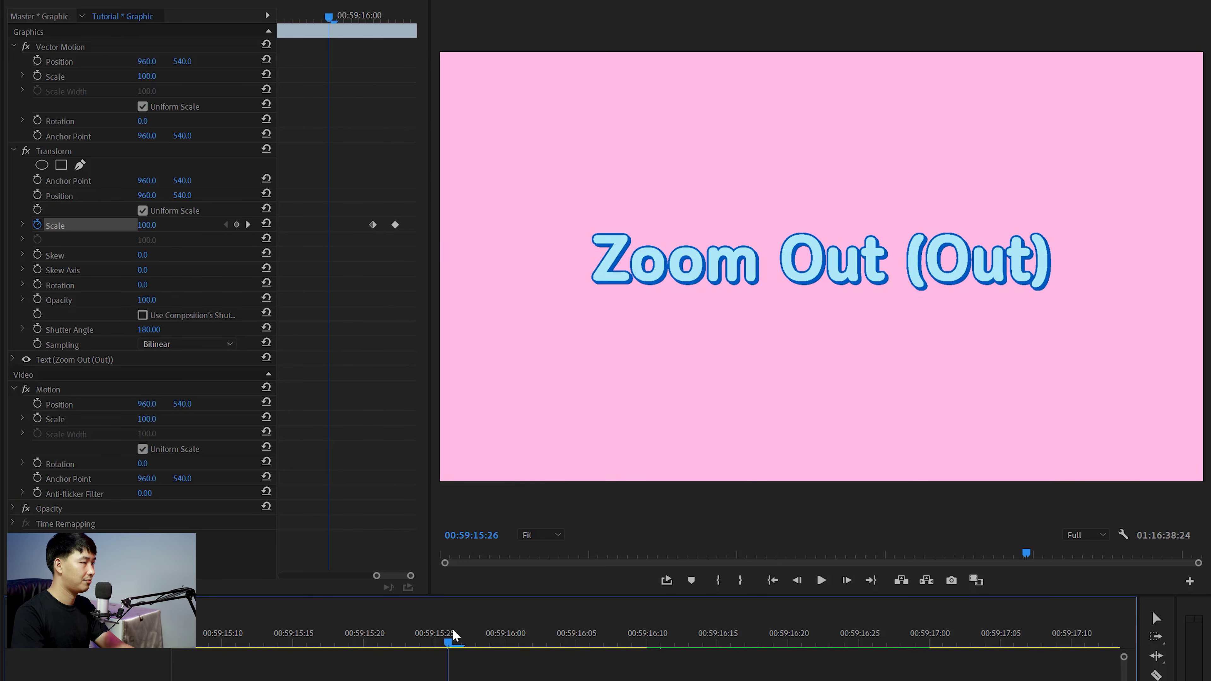
pyautogui.press('space')
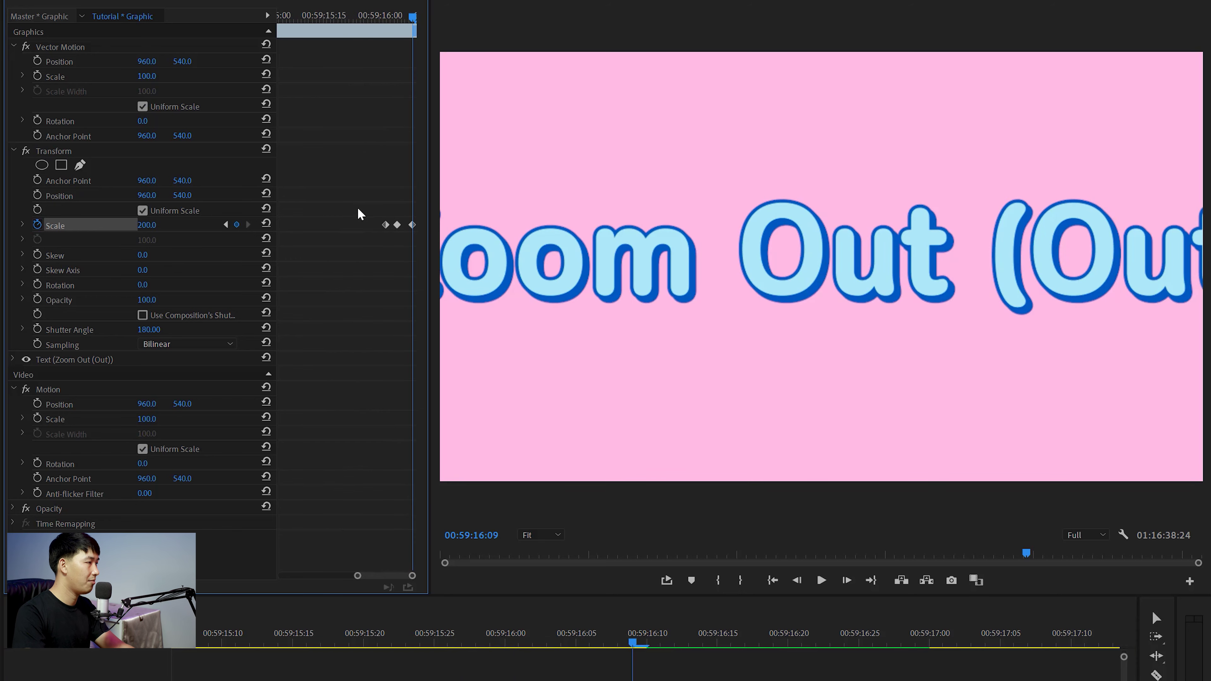
# Make the scale keyframes Bezier and preview from 00:59:15:20.
pyautogui.moveTo(349, 208); pyautogui.dragTo(458, 262)
pyautogui.rightClick(395, 231)
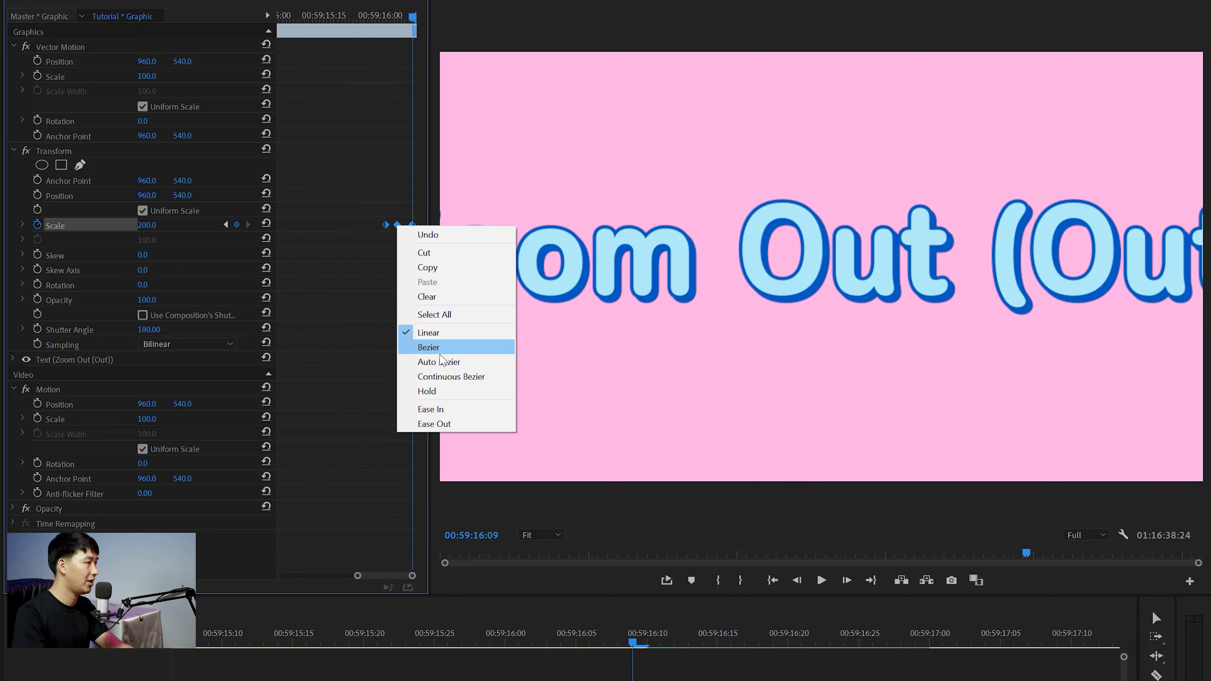
pyautogui.click(429, 344)
pyautogui.click(547, 639)
pyautogui.click(361, 633)
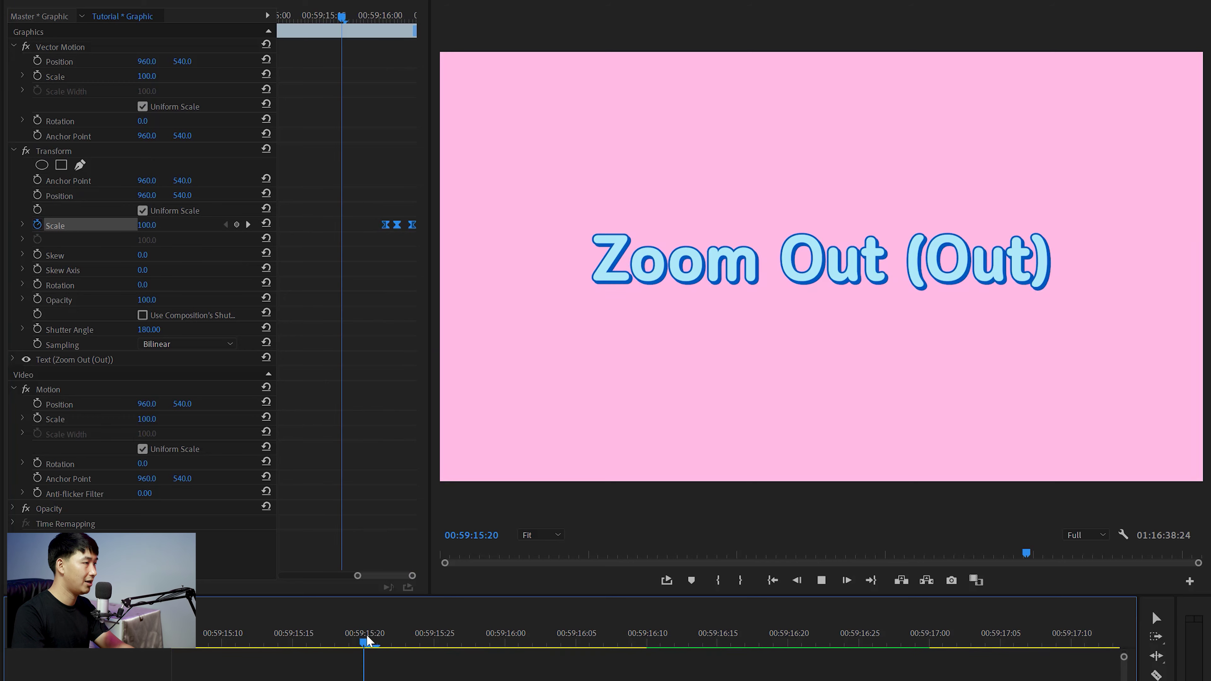
pyautogui.click(361, 634)
pyautogui.press('space')
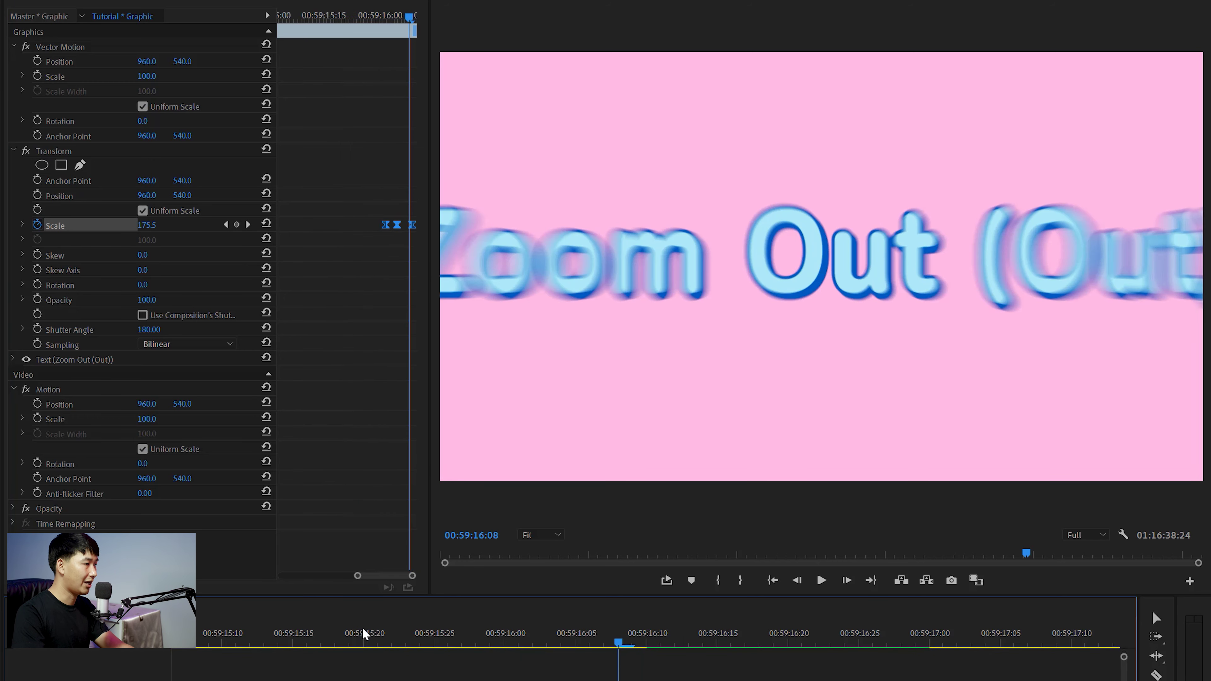
# Scrub frame by frame through the zoom to inspect the motion blur.
pyautogui.moveTo(393, 635); pyautogui.dragTo(604, 639)
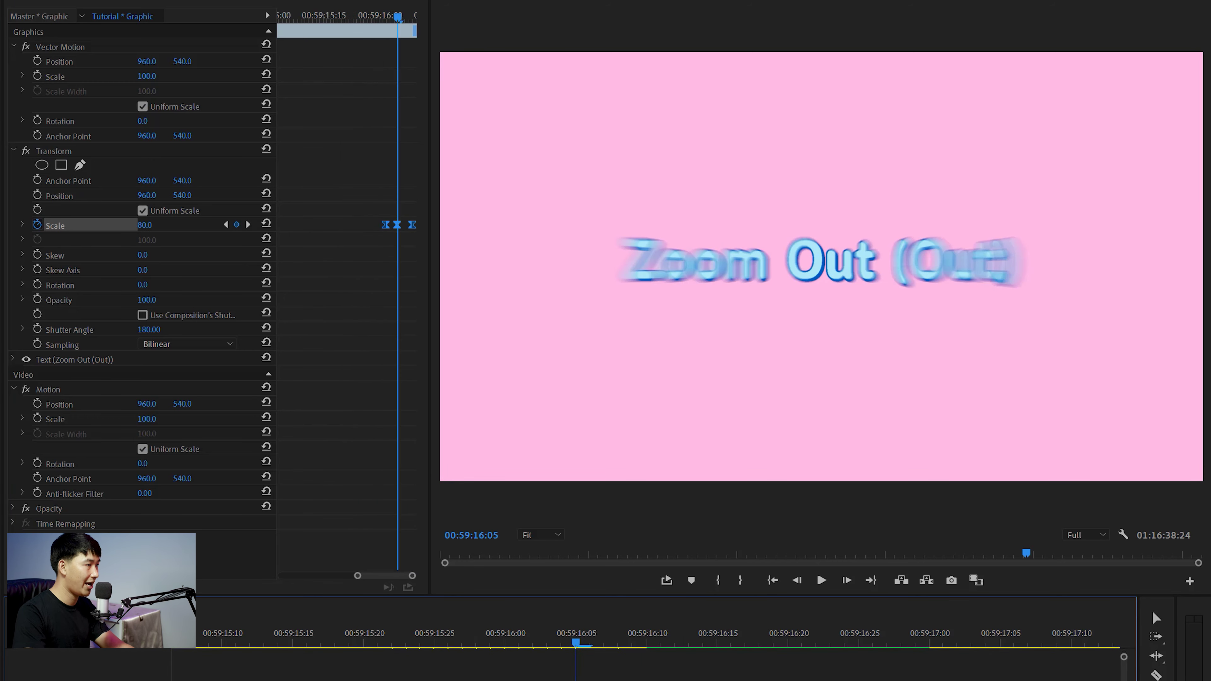
pyautogui.press('Right')
pyautogui.press('Right')
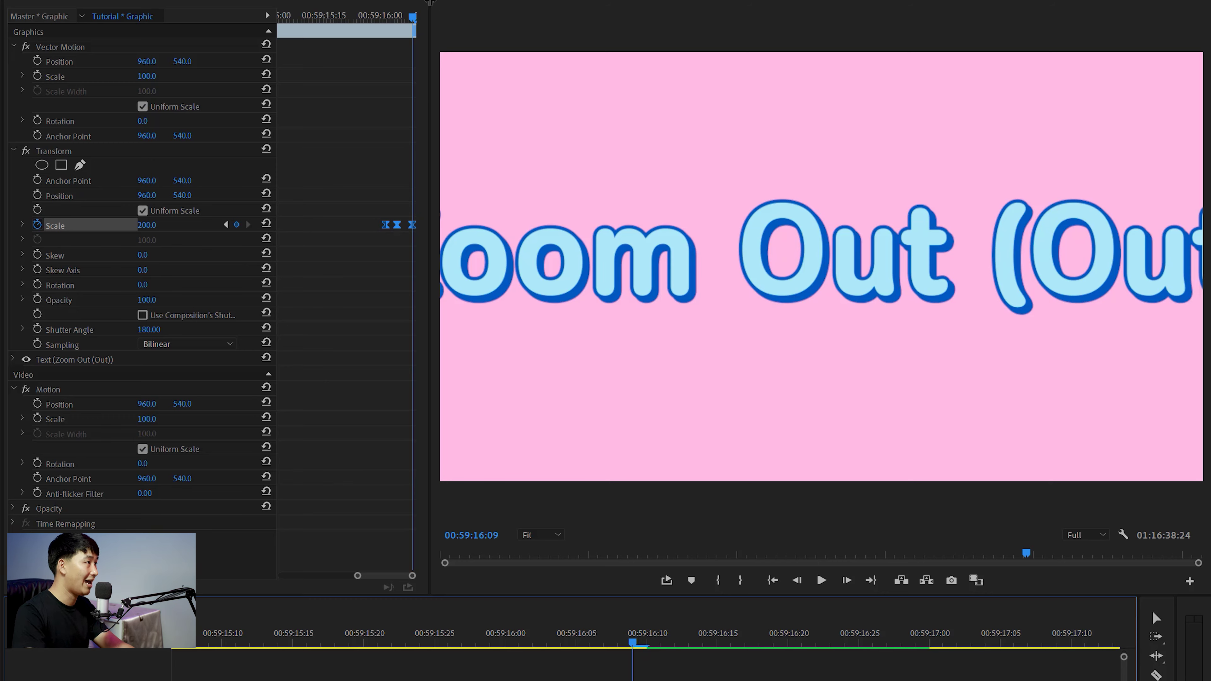
pyautogui.moveTo(412, 17); pyautogui.dragTo(401, 27)
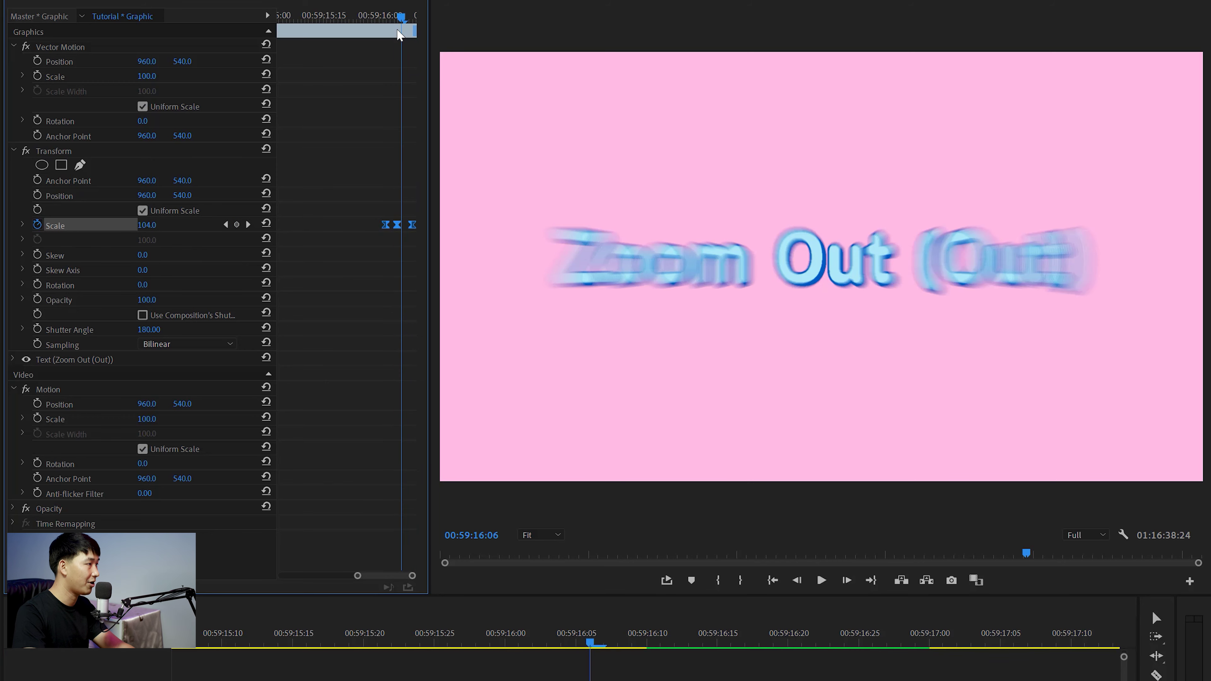
pyautogui.moveTo(399, 34); pyautogui.dragTo(398, 29)
pyautogui.scroll(3, 404, 245)
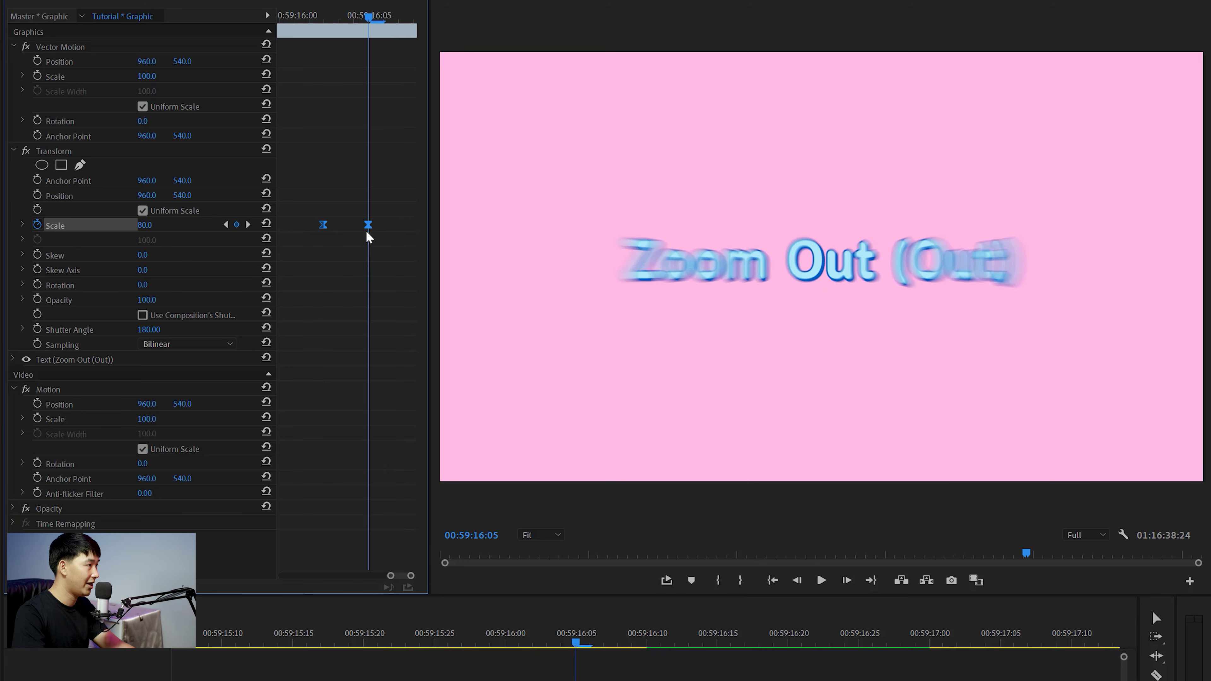
# Keyframe Opacity at 100 and set it to 0 on the clip's final frame.
pyautogui.click(37, 299)
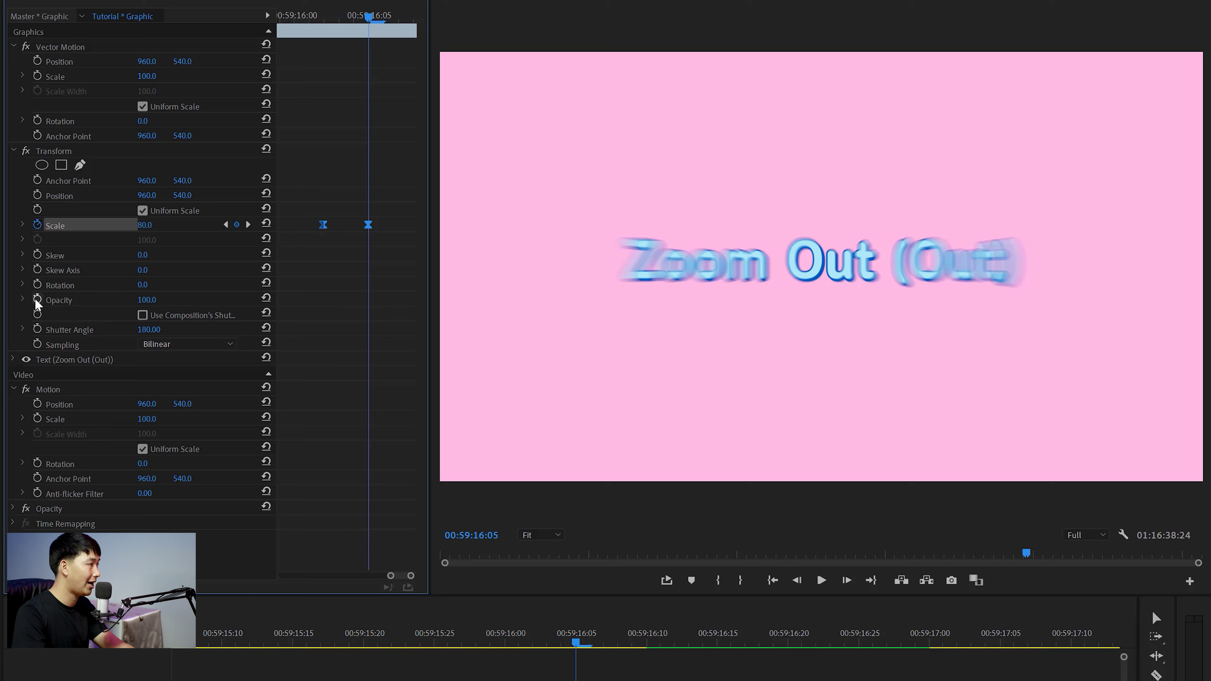
pyautogui.scroll(-2, 391, 95)
pyautogui.click(401, 17)
pyautogui.click(408, 21)
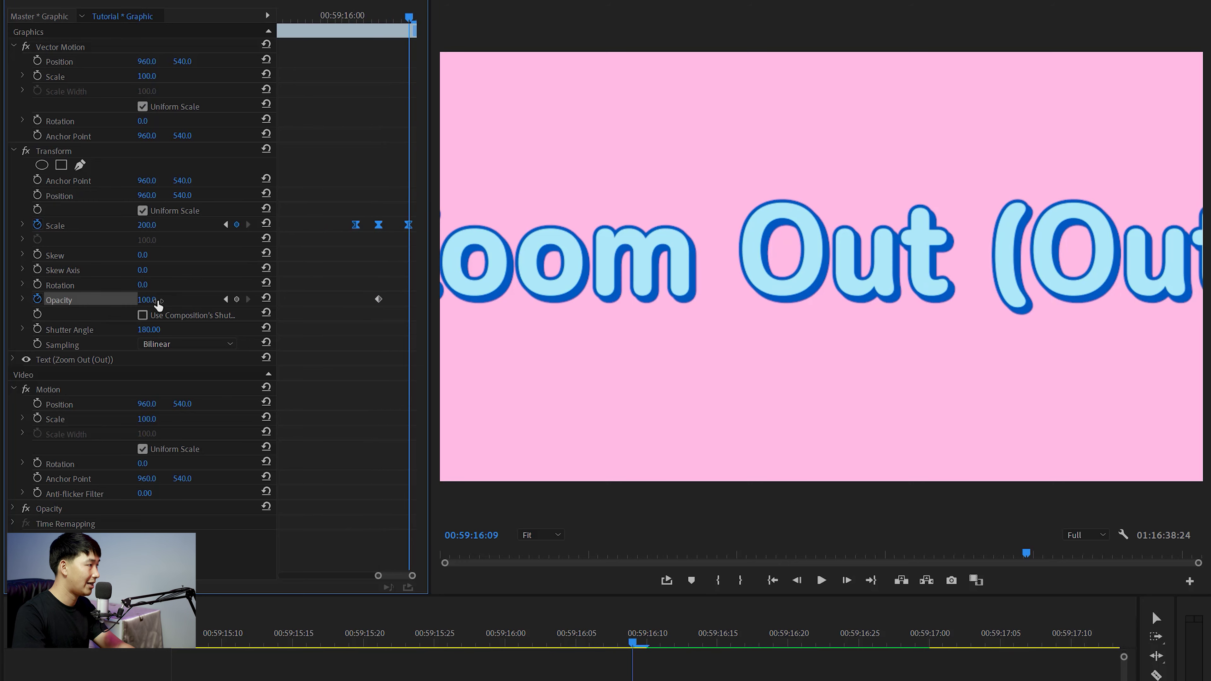
pyautogui.click(147, 299)
pyautogui.write('0')
pyautogui.press('Return')
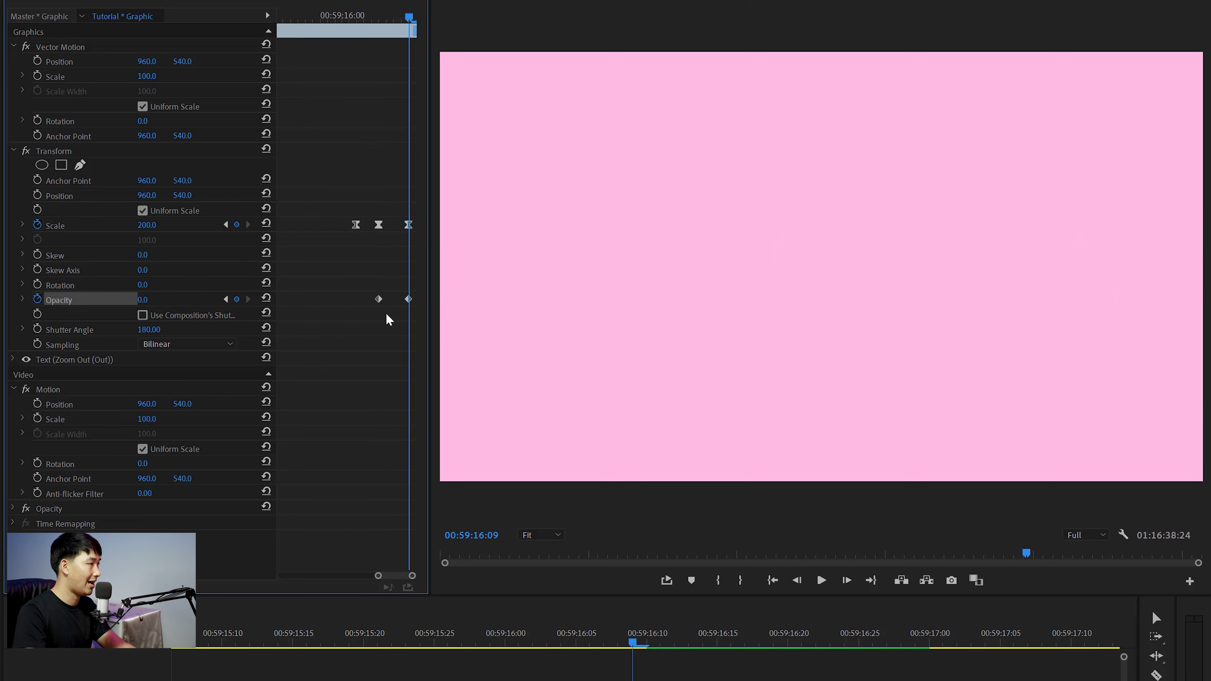
# Preview the zoom-and-fade animation from 00:59:15:22 several times.
pyautogui.scroll(2, 344, 305)
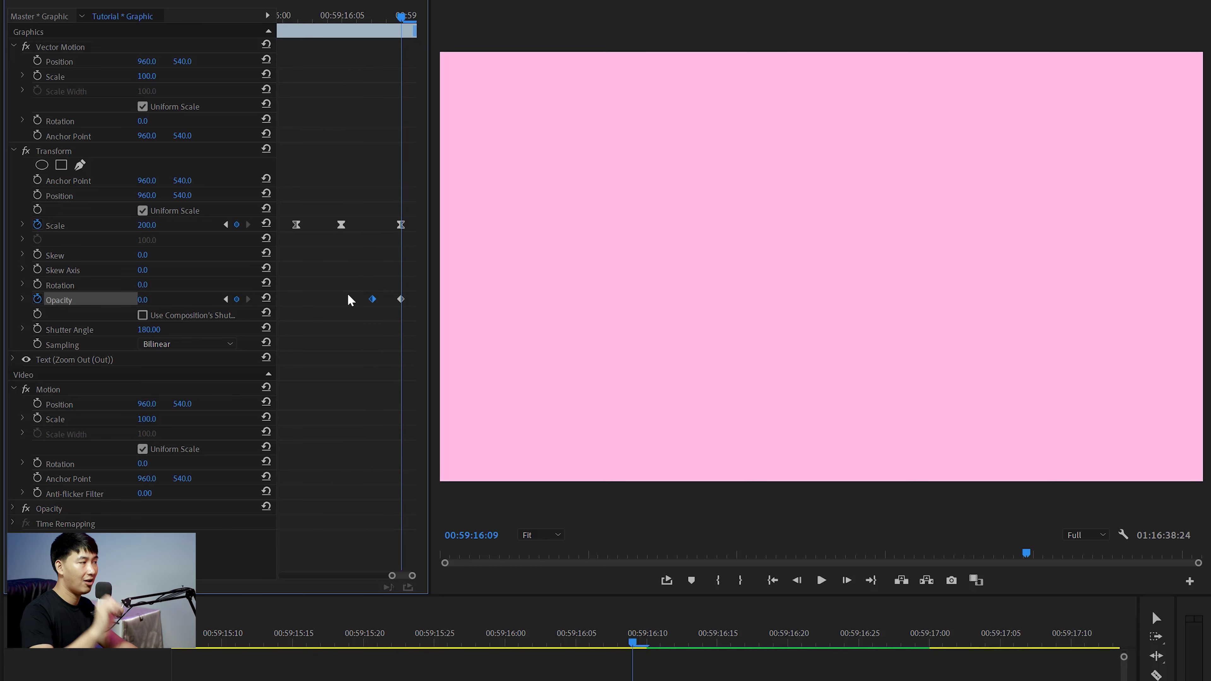
pyautogui.scroll(-2, 350, 300)
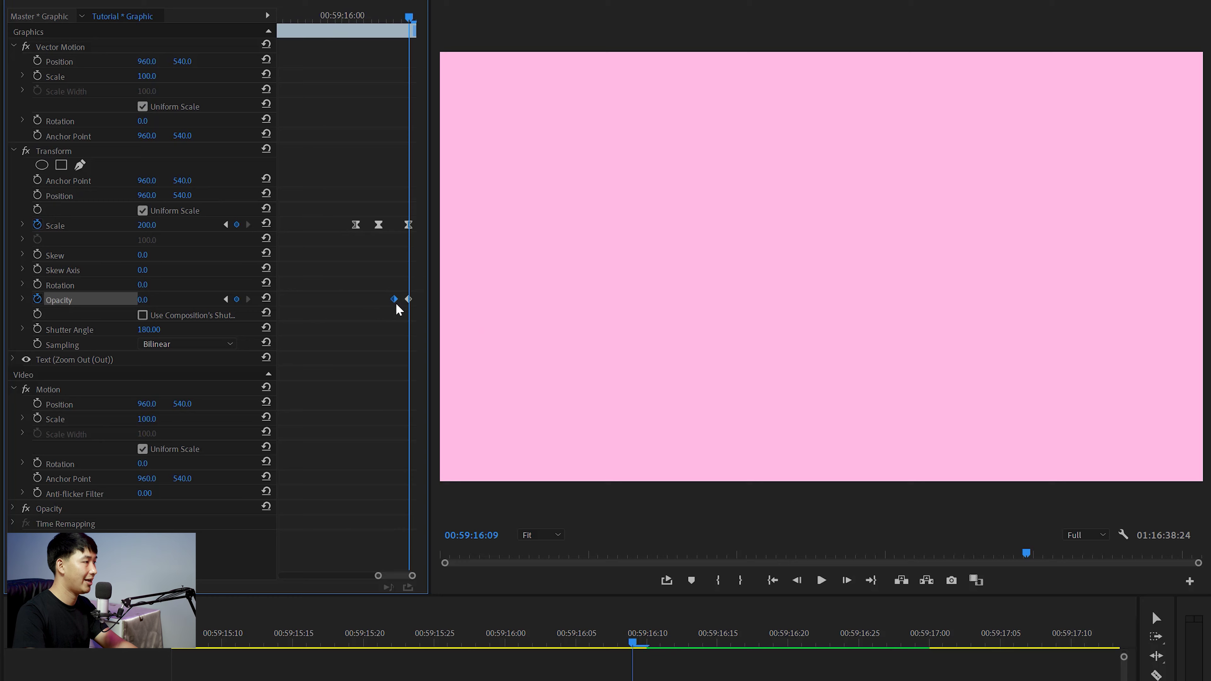
pyautogui.scroll(2, 395, 310)
pyautogui.press('Left')
pyautogui.press('Left')
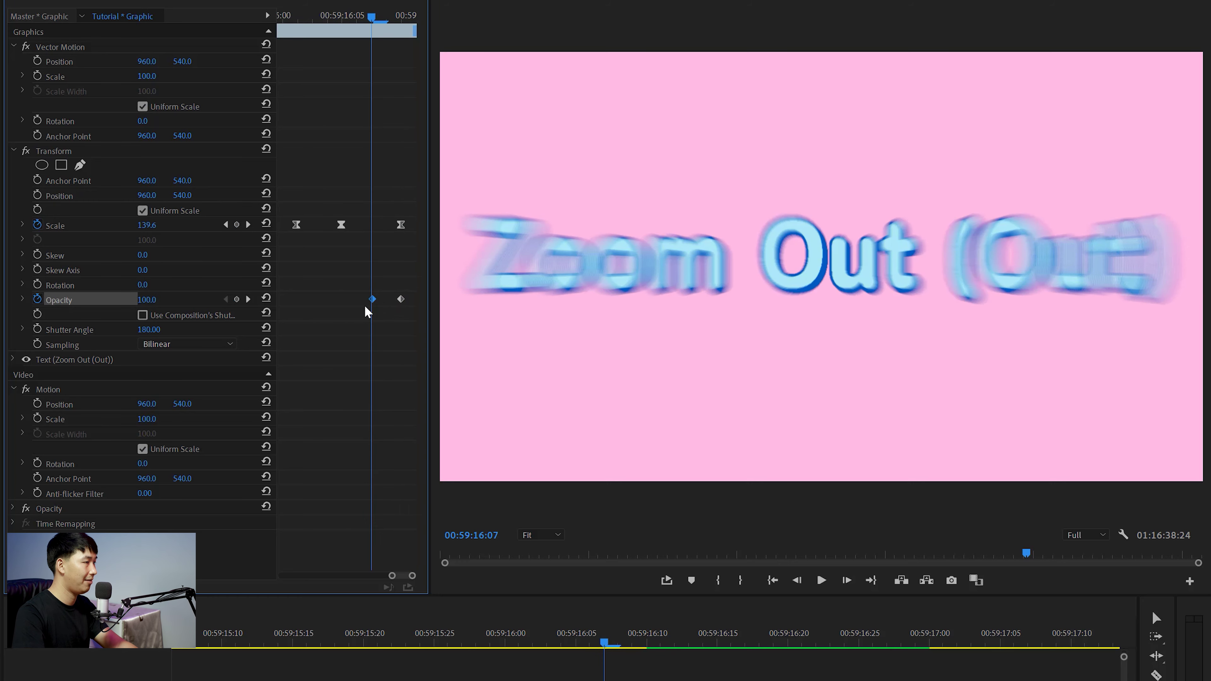
pyautogui.scroll(-2, 367, 313)
pyautogui.click(329, 20)
pyautogui.click(336, 645)
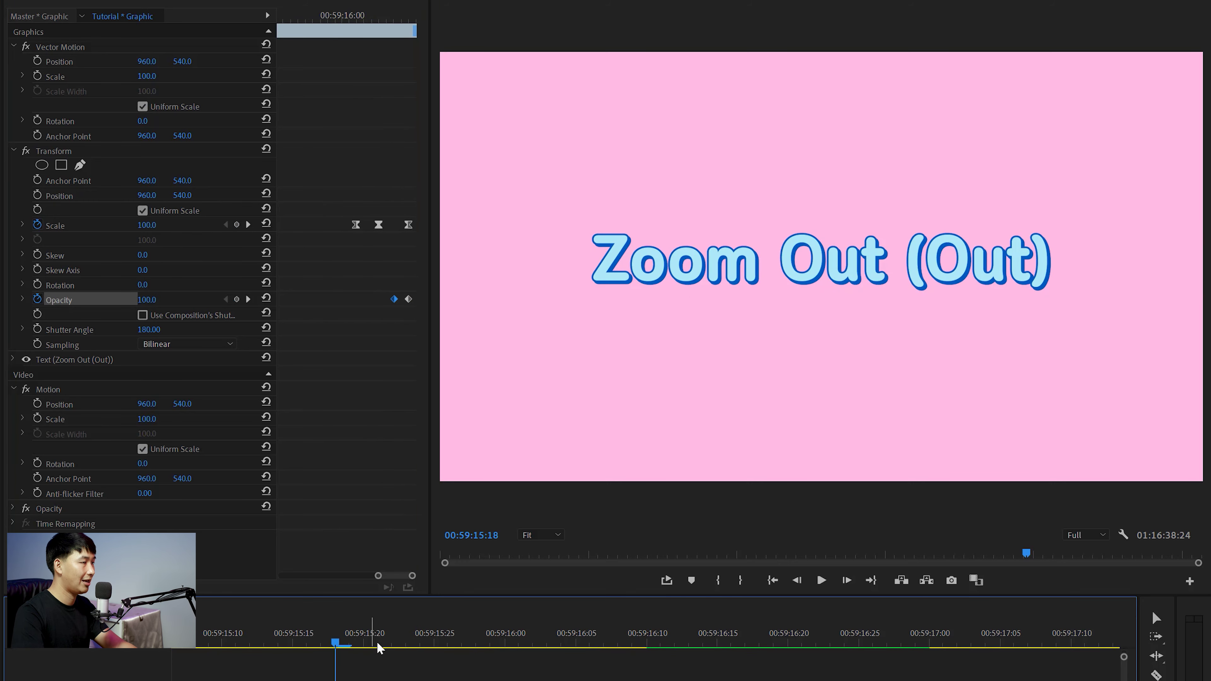
pyautogui.press('space')
pyautogui.click(392, 641)
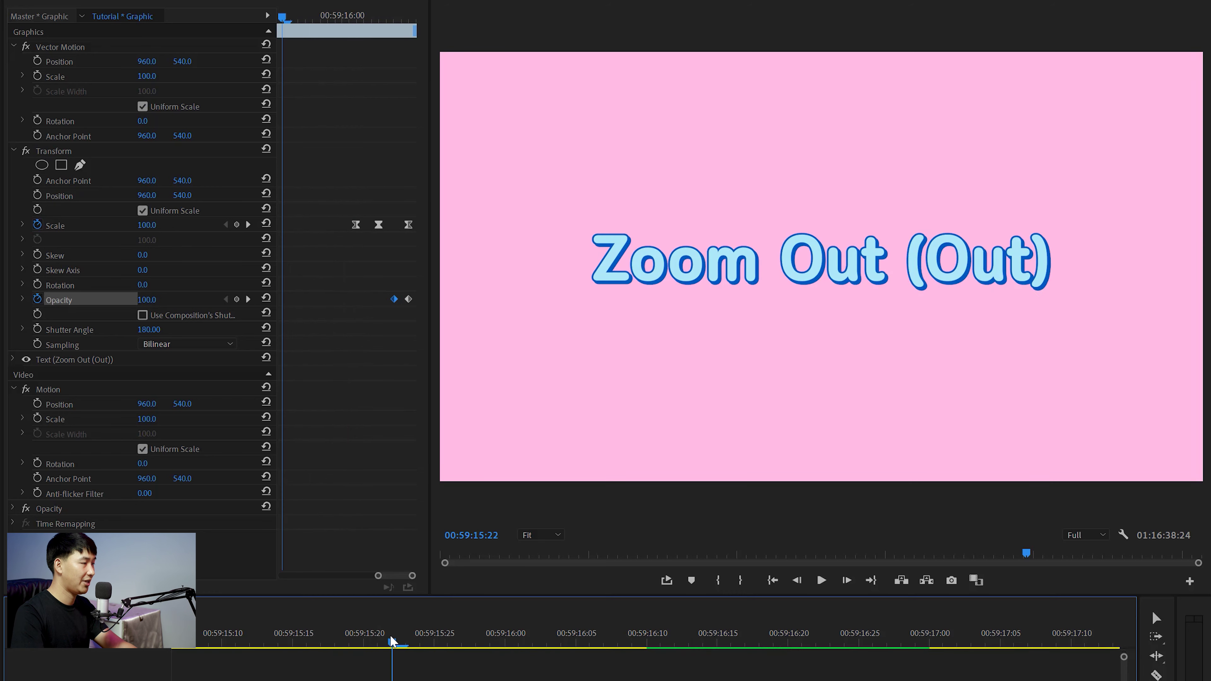
pyautogui.press('space')
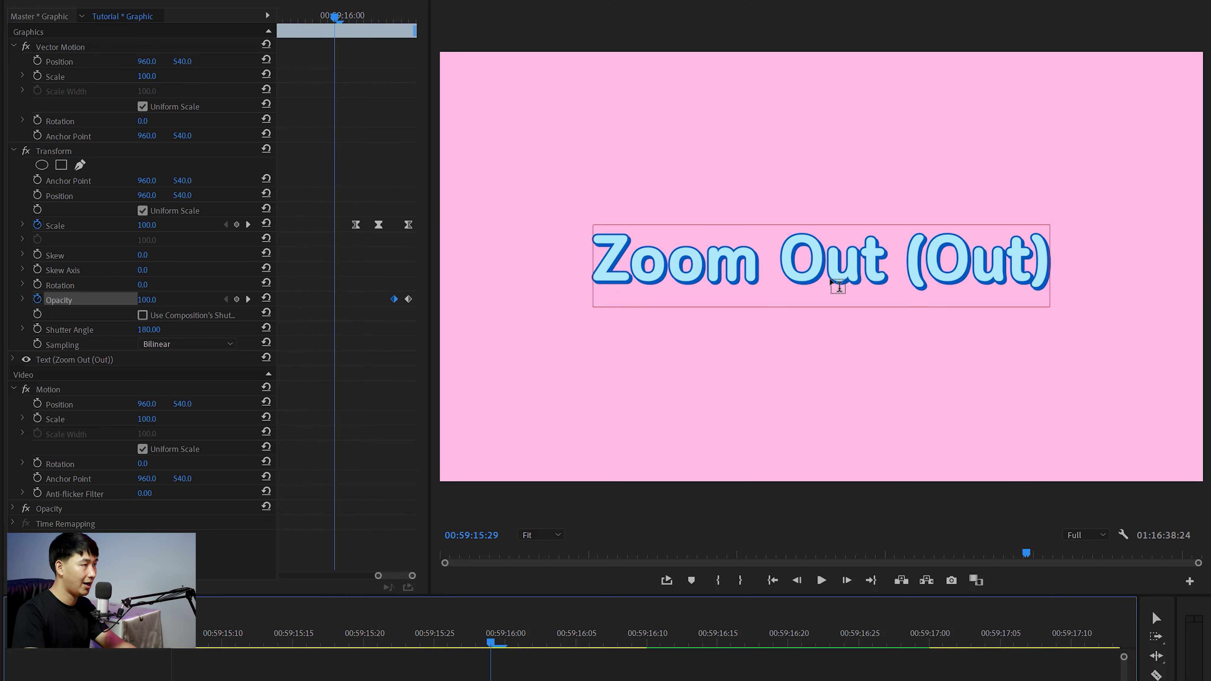
pyautogui.press('space')
pyautogui.press('-')
pyautogui.press('-')
pyautogui.press('-')
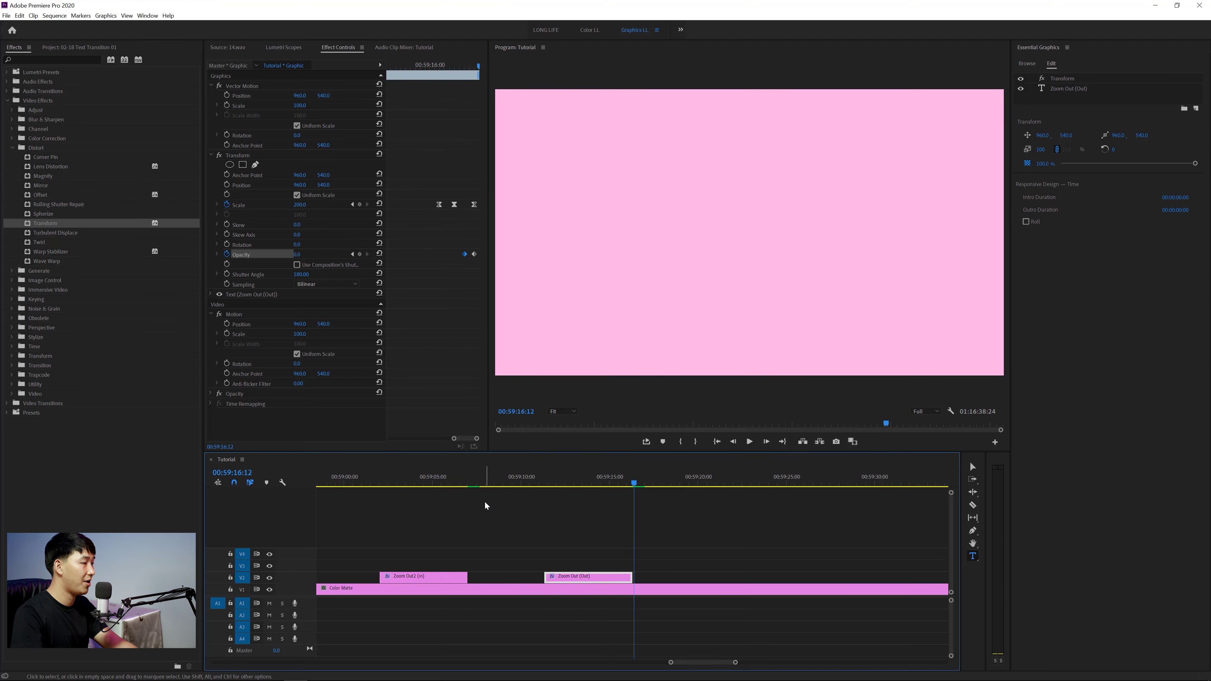
# Scrub through the three titles, deselect, and park the playhead at 01:00:19:25 after them.
pyautogui.click(529, 576)
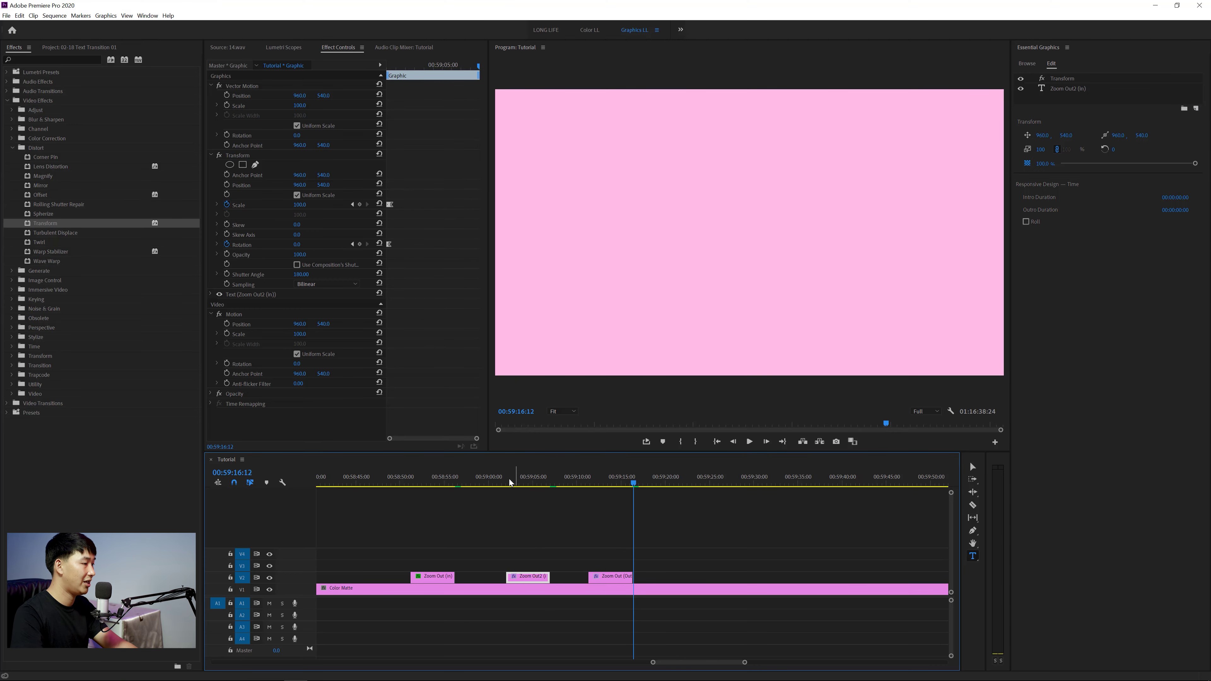
pyautogui.moveTo(510, 482); pyautogui.dragTo(509, 483)
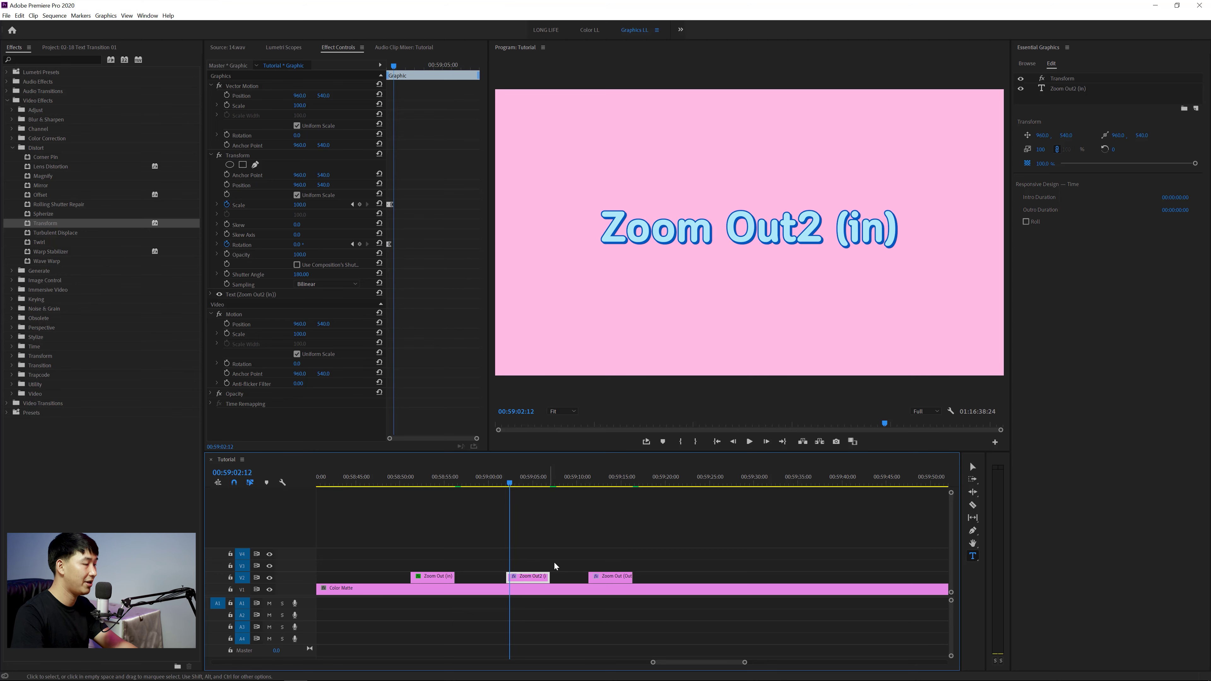
pyautogui.press('=')
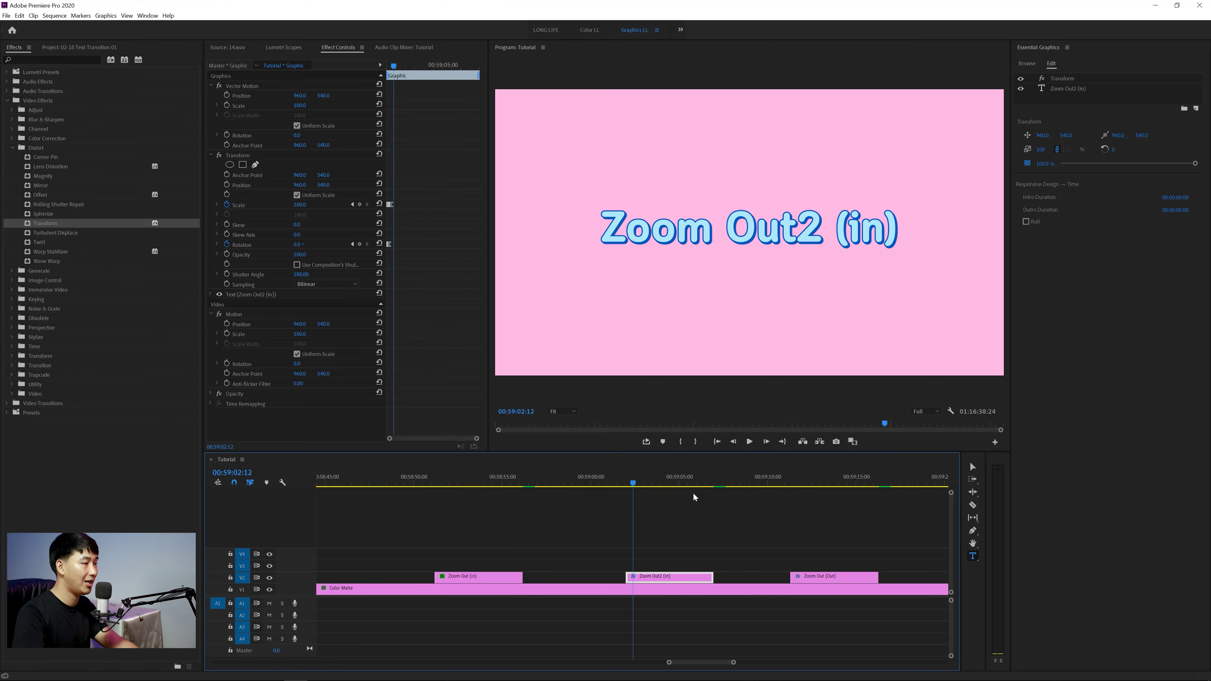
pyautogui.moveTo(681, 477); pyautogui.dragTo(832, 477)
pyautogui.press('-')
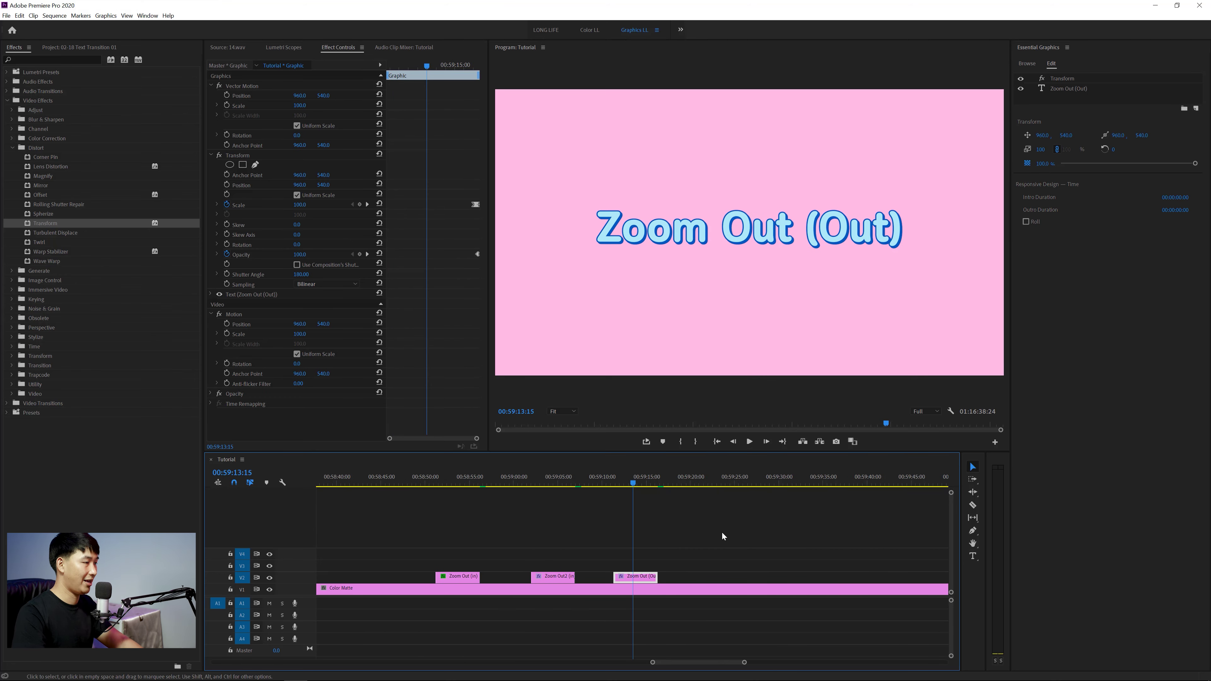
pyautogui.hotkey('ctrl', 'shift', 'a')
pyautogui.press('-')
pyautogui.press('-')
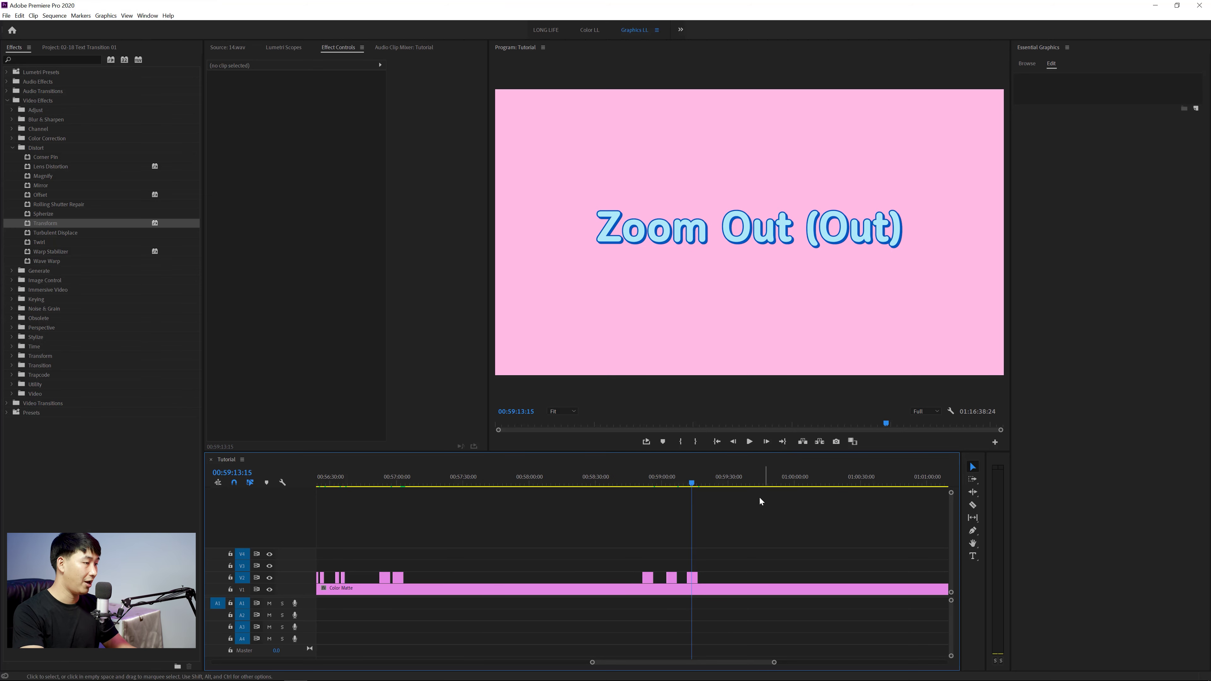
pyautogui.click(839, 474)
pyautogui.press('-')
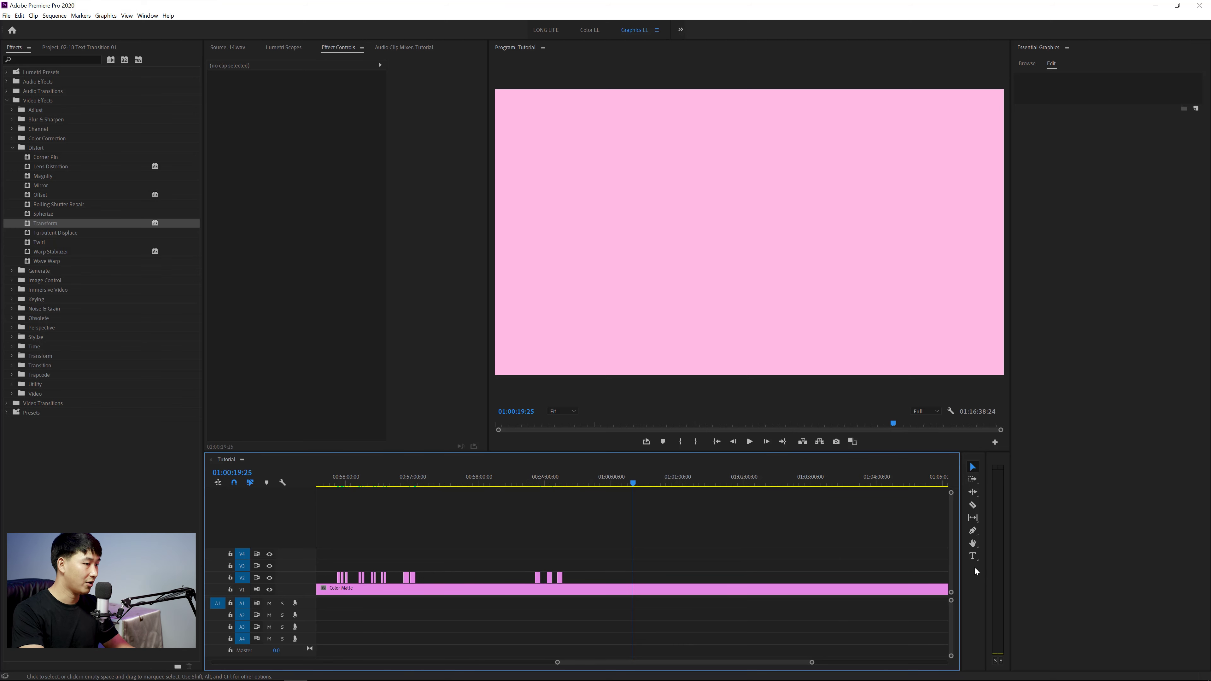
pyautogui.press('=')
# Copy the Zoom Out (Out) title to the playhead and retype its text as 'Zoom in (in)'.
pyautogui.click(485, 577)
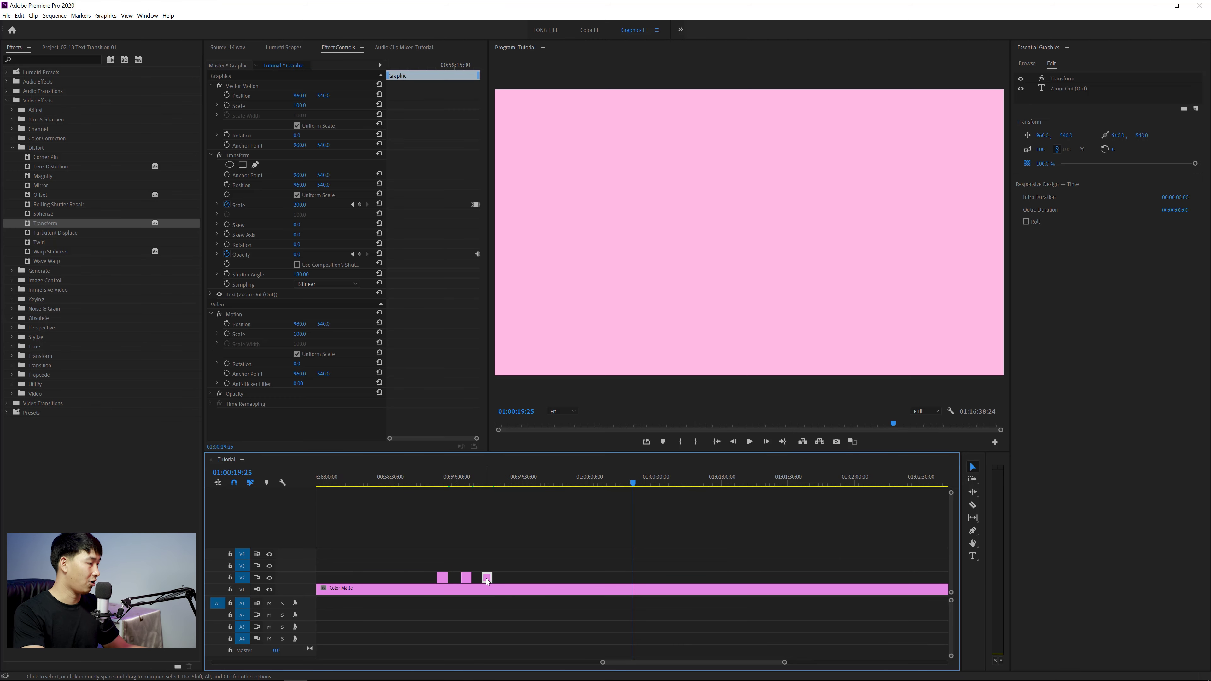
pyautogui.moveTo(485, 577); pyautogui.dragTo(637, 577)
pyautogui.click(719, 225)
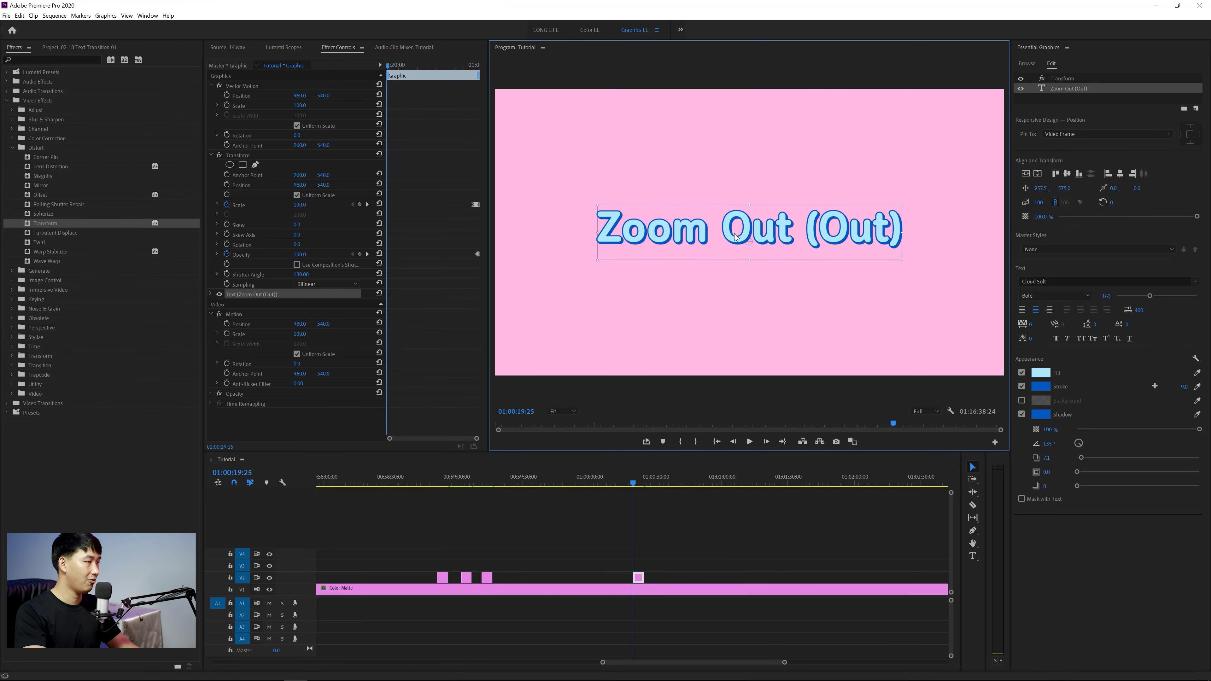
pyautogui.doubleClick(737, 238)
pyautogui.doubleClick(738, 233)
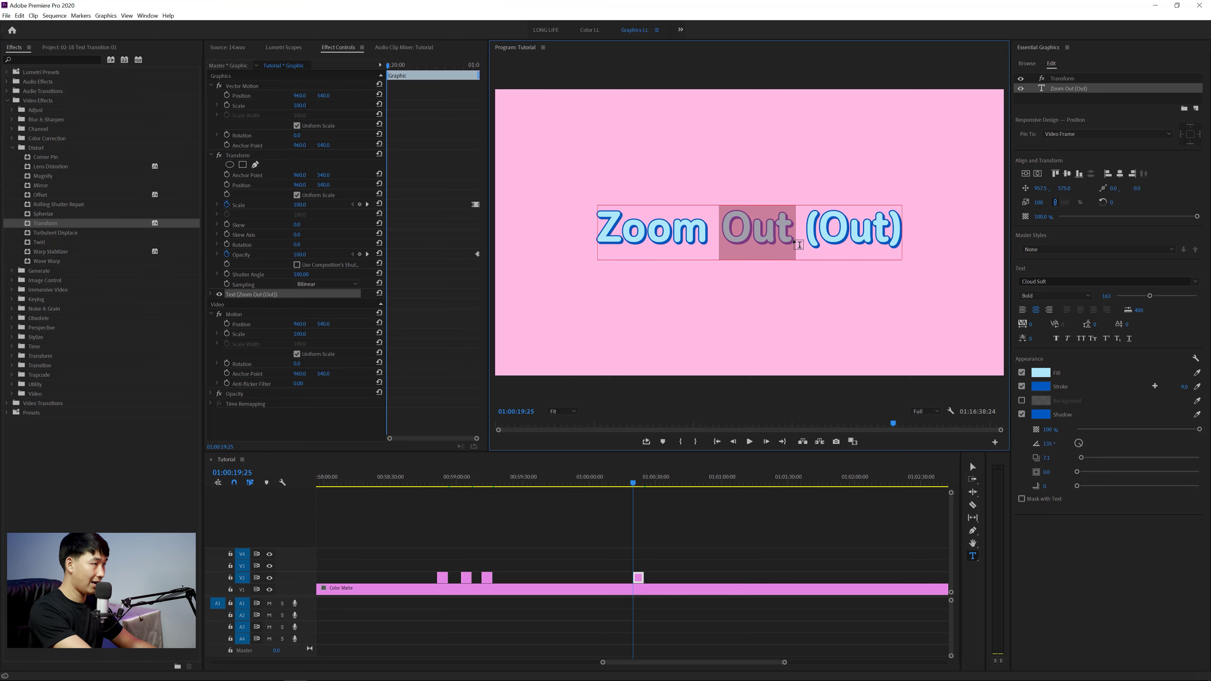
pyautogui.write('in')
pyautogui.doubleClick(797, 244)
pyautogui.write('in')
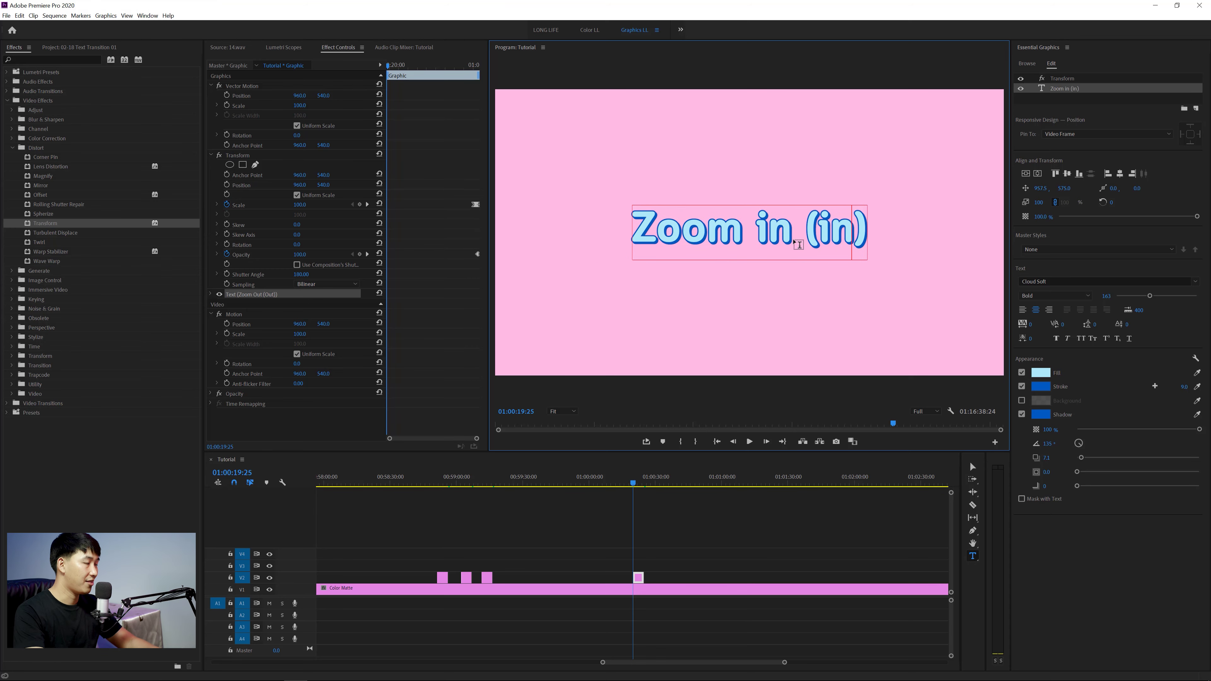
pyautogui.click(638, 577)
# Replace the copied Transform effect with a fresh default Transform from the Effects panel.
pyautogui.press('=')
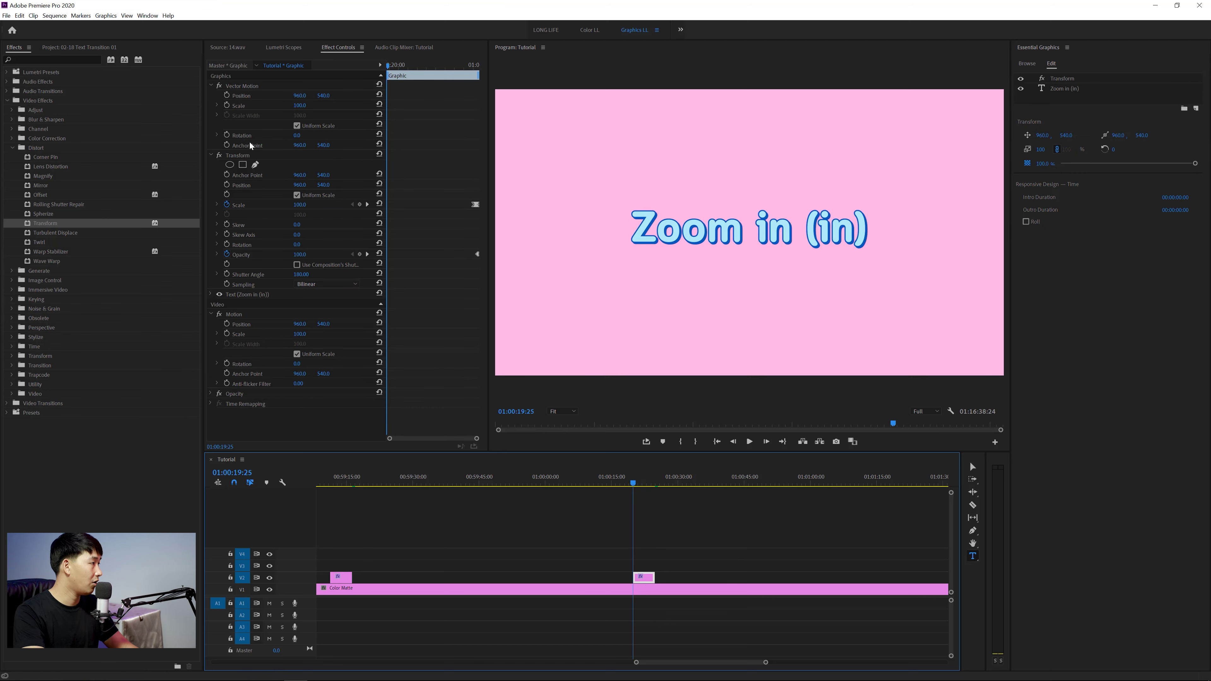
pyautogui.click(252, 156)
pyautogui.press('Delete')
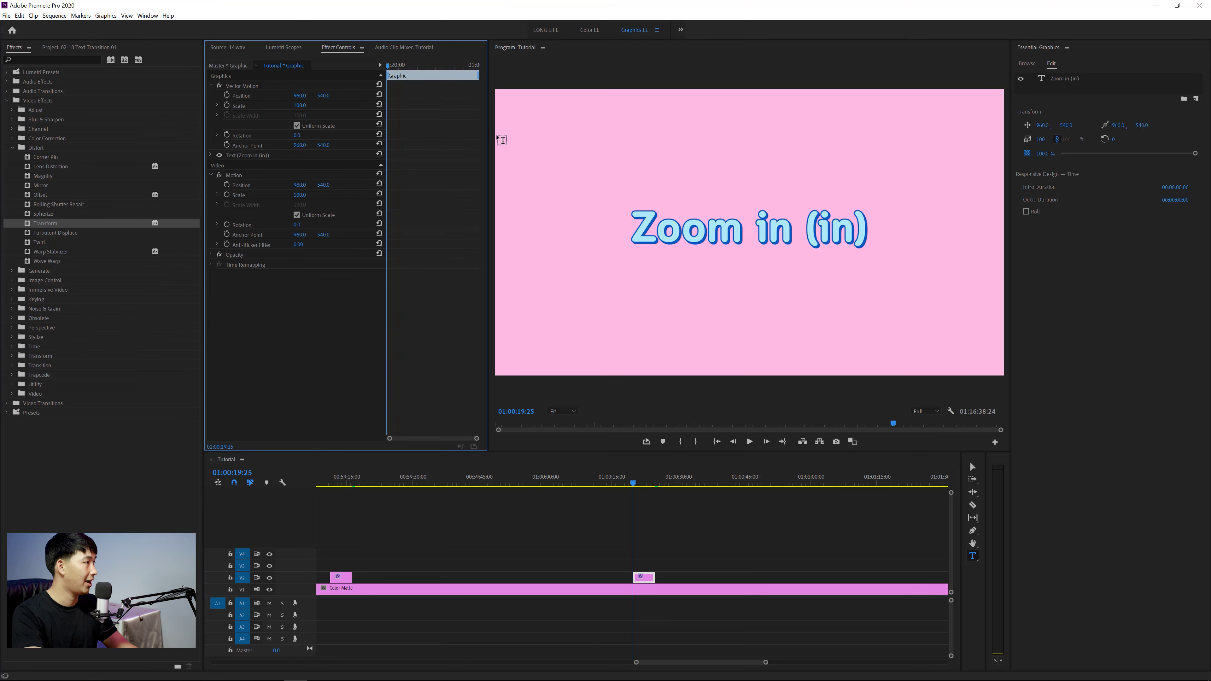
pyautogui.moveTo(45, 223); pyautogui.dragTo(357, 318)
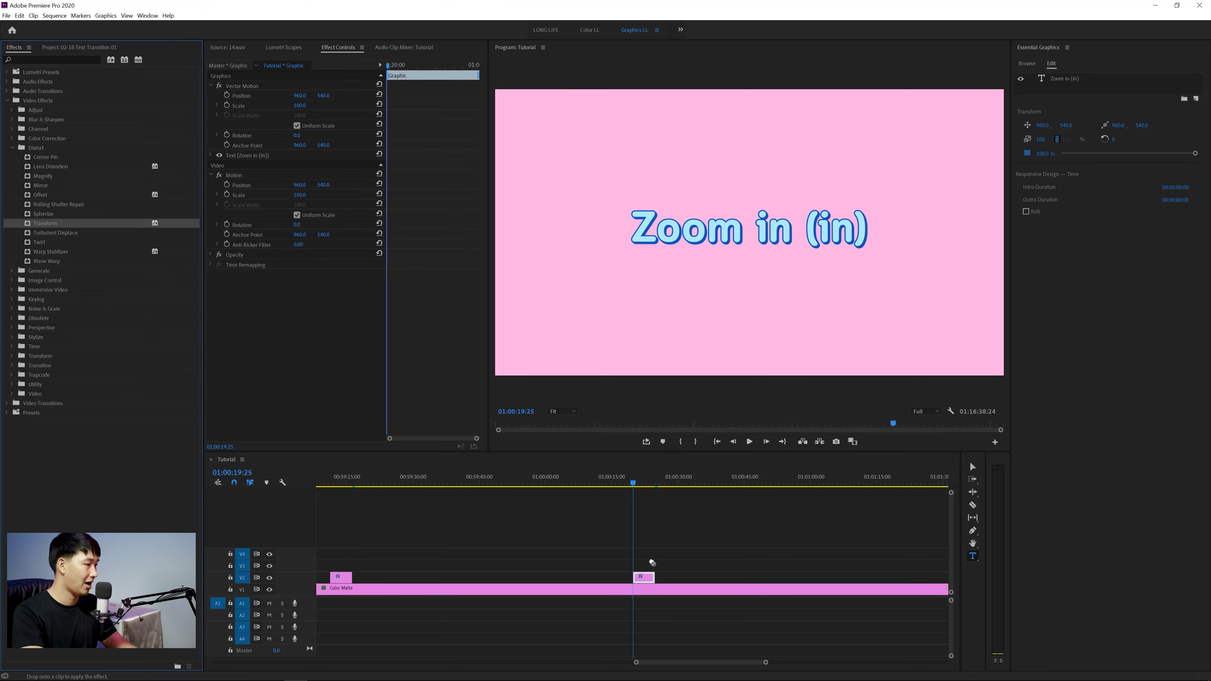
pyautogui.moveTo(652, 563); pyautogui.dragTo(712, 560)
pyautogui.moveTo(638, 576); pyautogui.dragTo(641, 577)
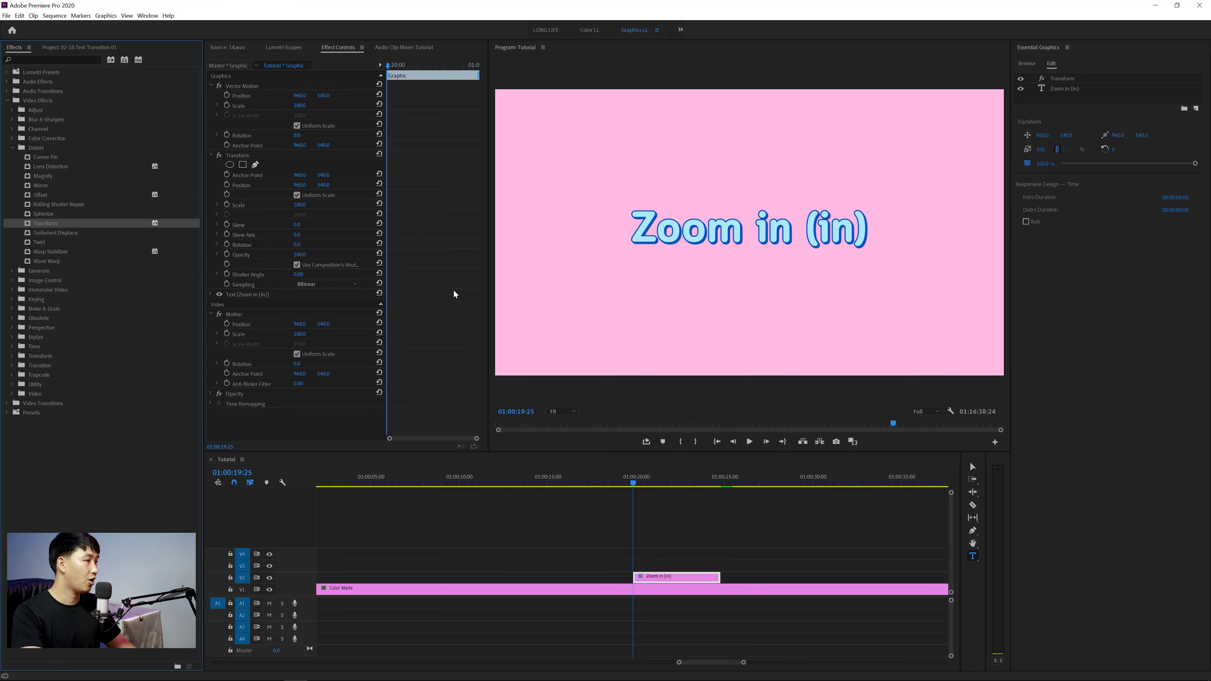
pyautogui.press('Right')
pyautogui.press('Right')
pyautogui.press('Right')
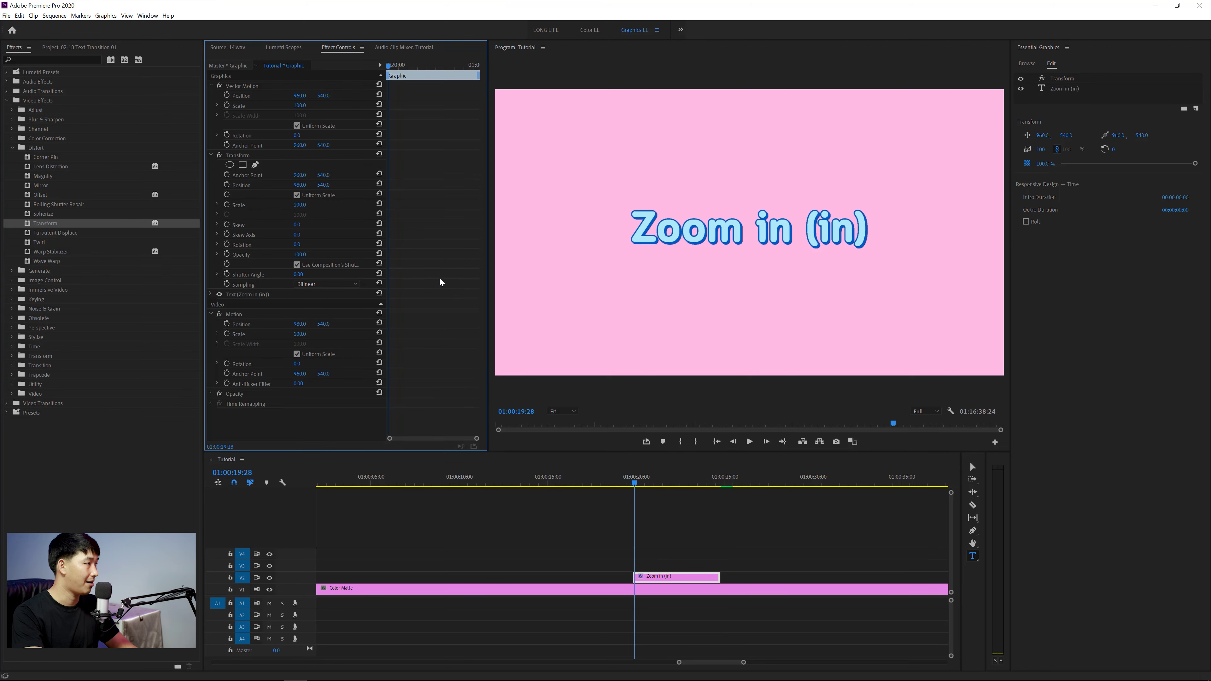
pyautogui.press('Right')
pyautogui.press('Right')
pyautogui.press('Right')
pyautogui.press('Right')
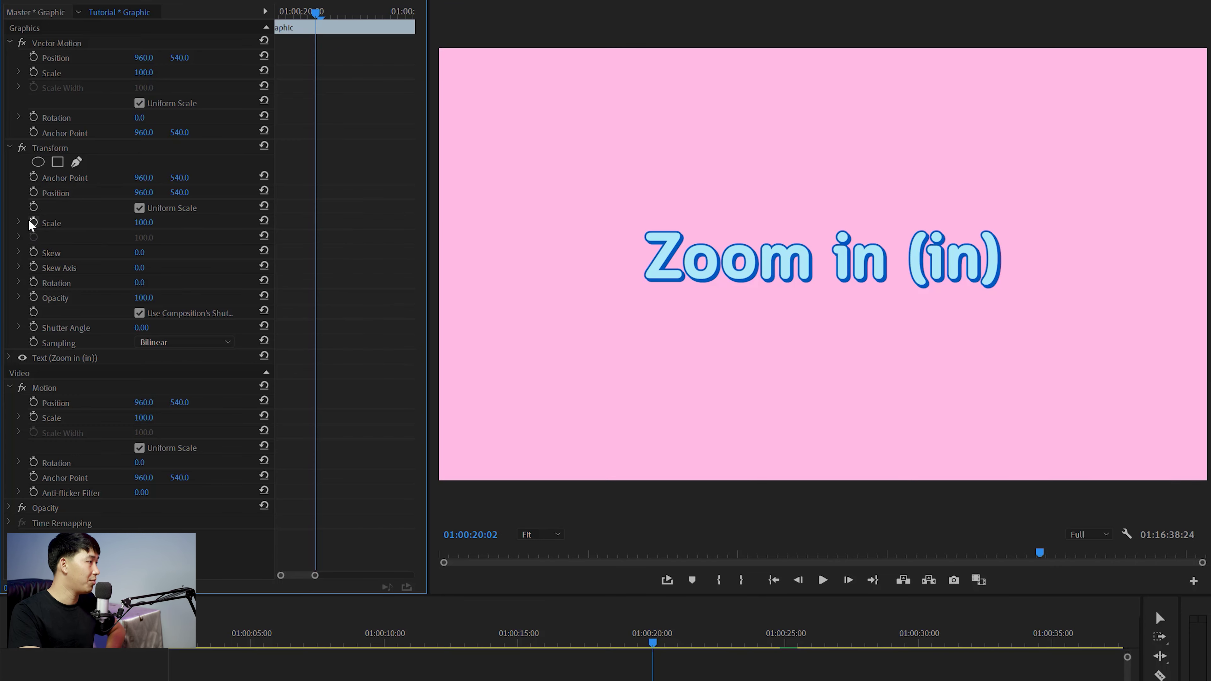
# Keyframe Transform Scale at 100, a 120 peak, and 0 on the title's first frame.
pyautogui.click(226, 204)
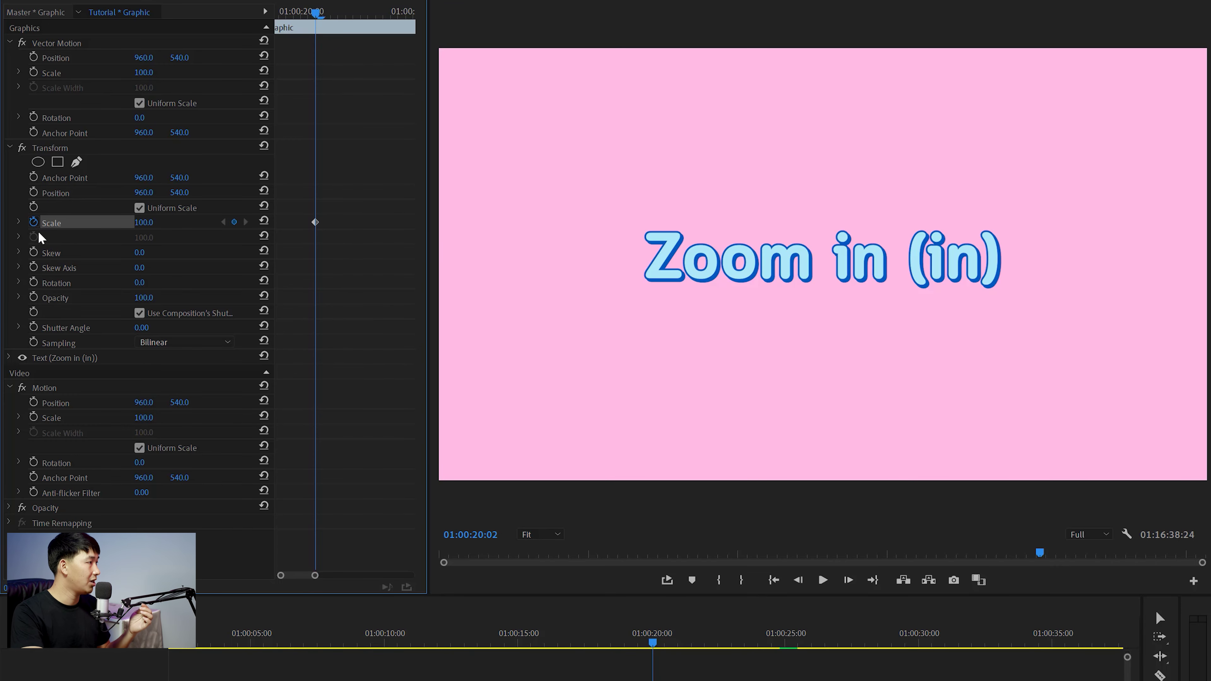
pyautogui.scroll(2, 318, 256)
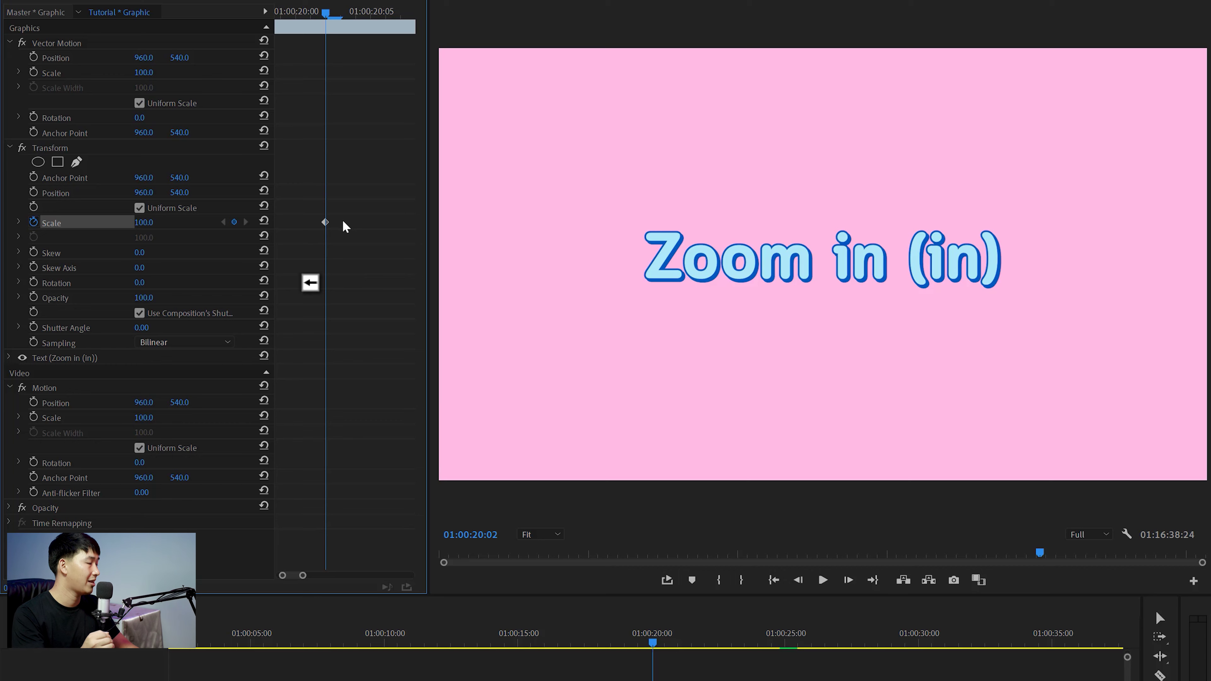
pyautogui.press('Left')
pyautogui.press('Left')
pyautogui.press('Left')
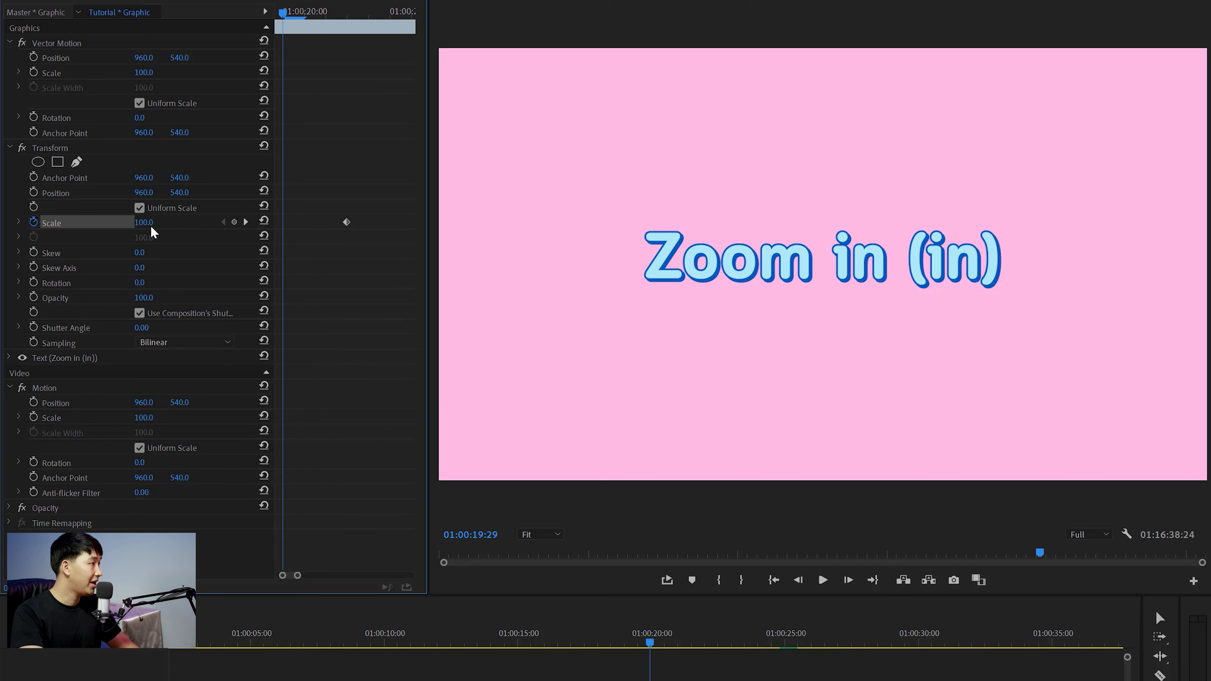
pyautogui.write('120')
pyautogui.press('Return')
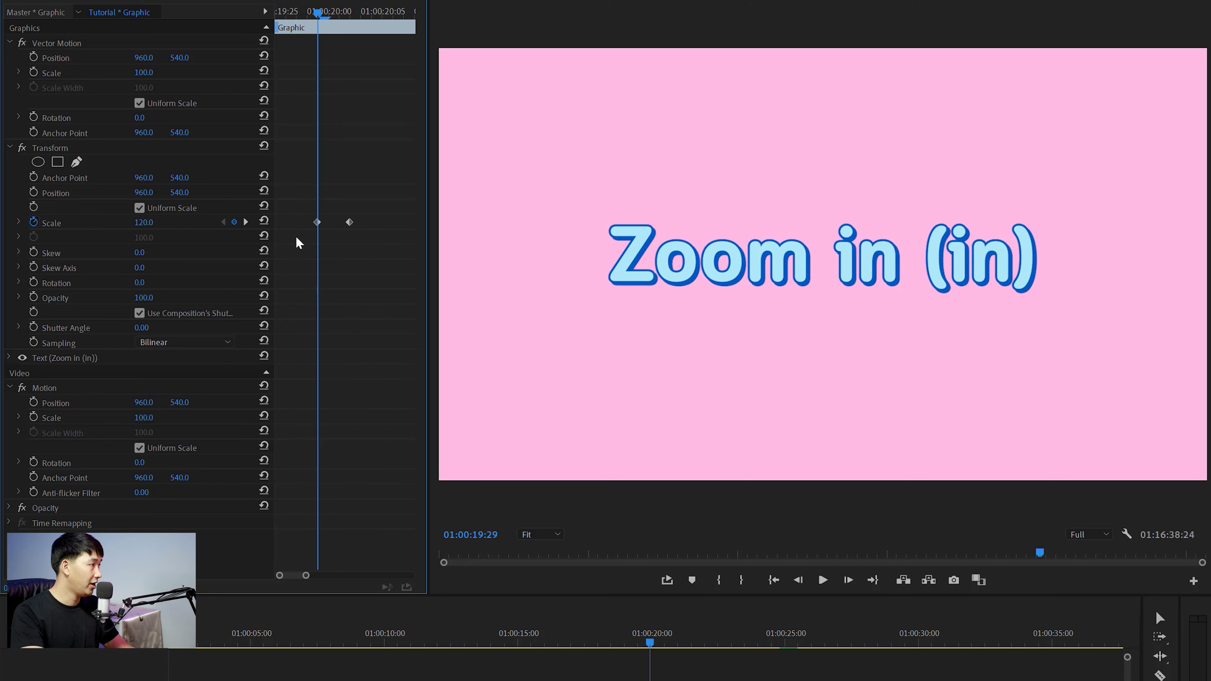
pyautogui.press('Left')
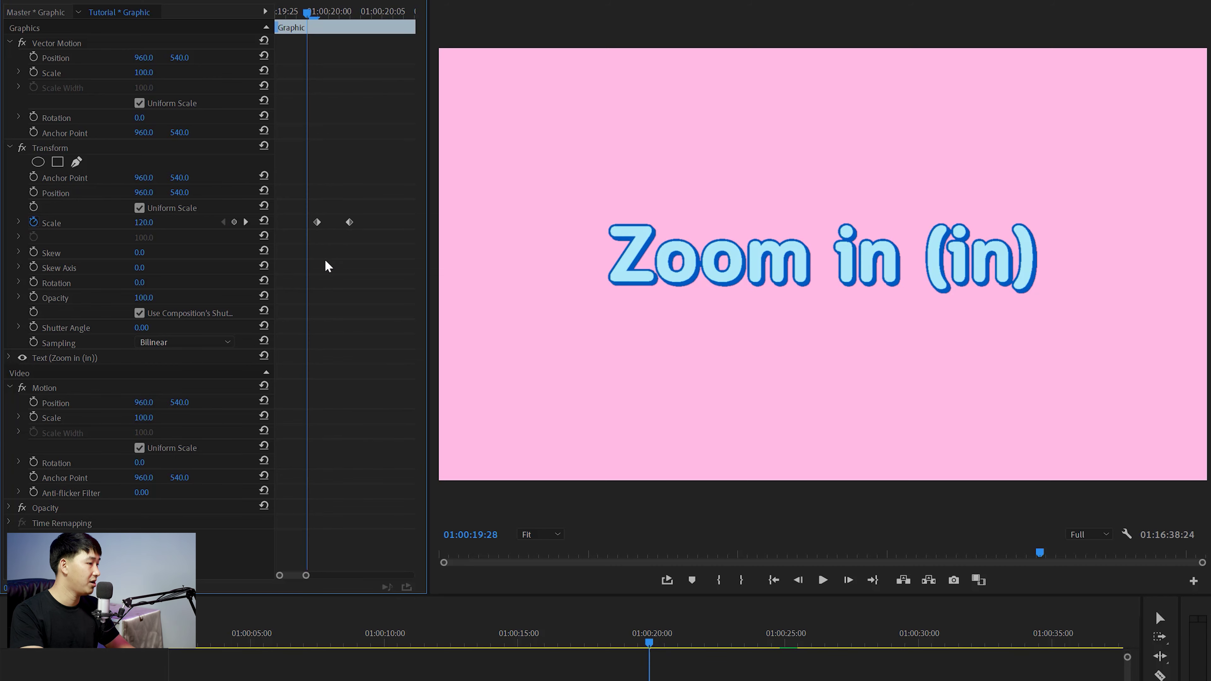
pyautogui.press('Left')
pyautogui.press('Left')
pyautogui.press('Left')
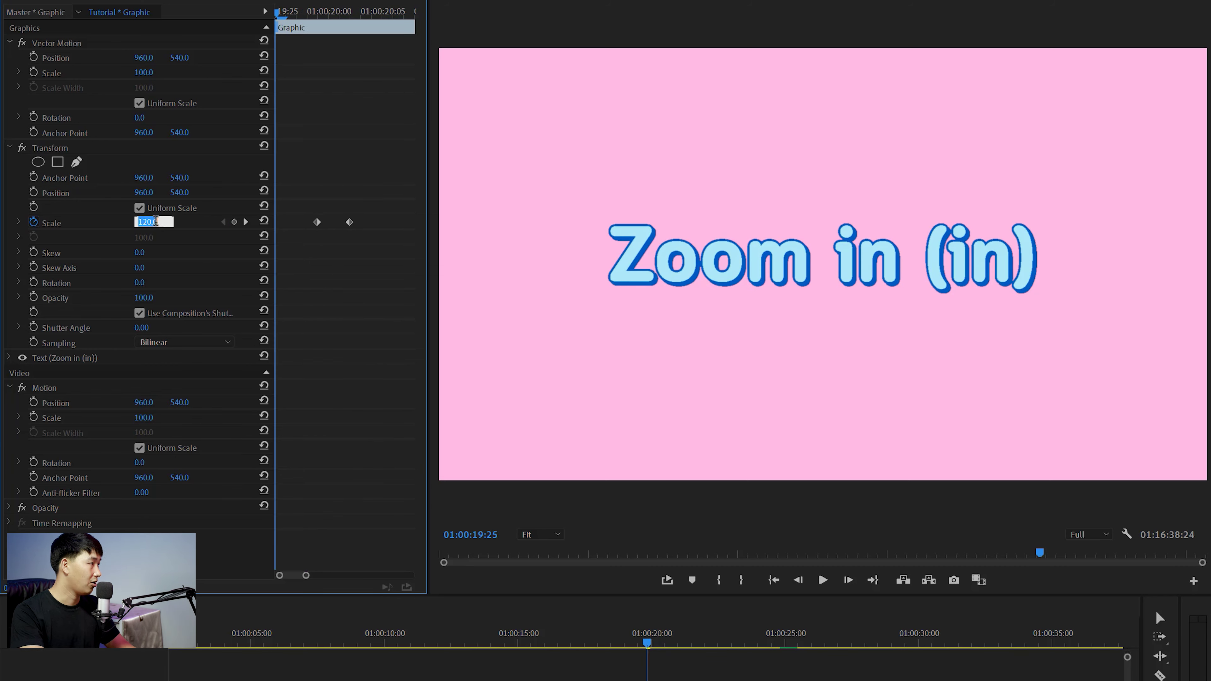
pyautogui.write('0')
pyautogui.press('Return')
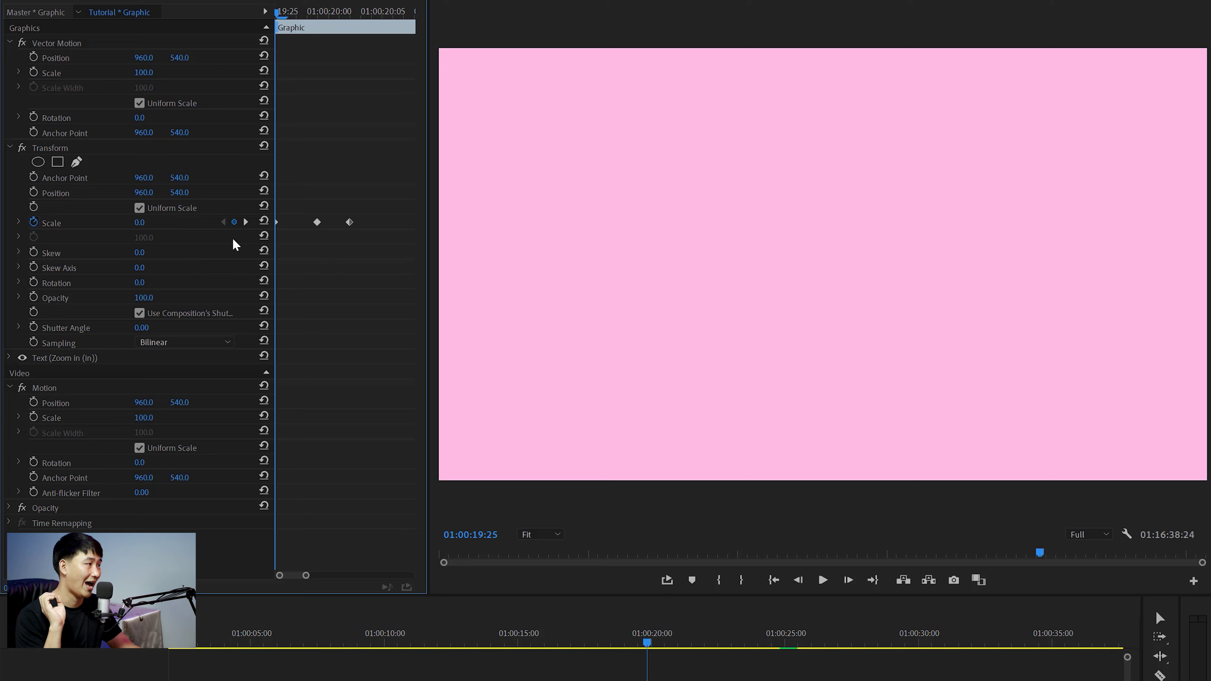
# Preview the zoom-in animation from just before the title.
pyautogui.press('Down')
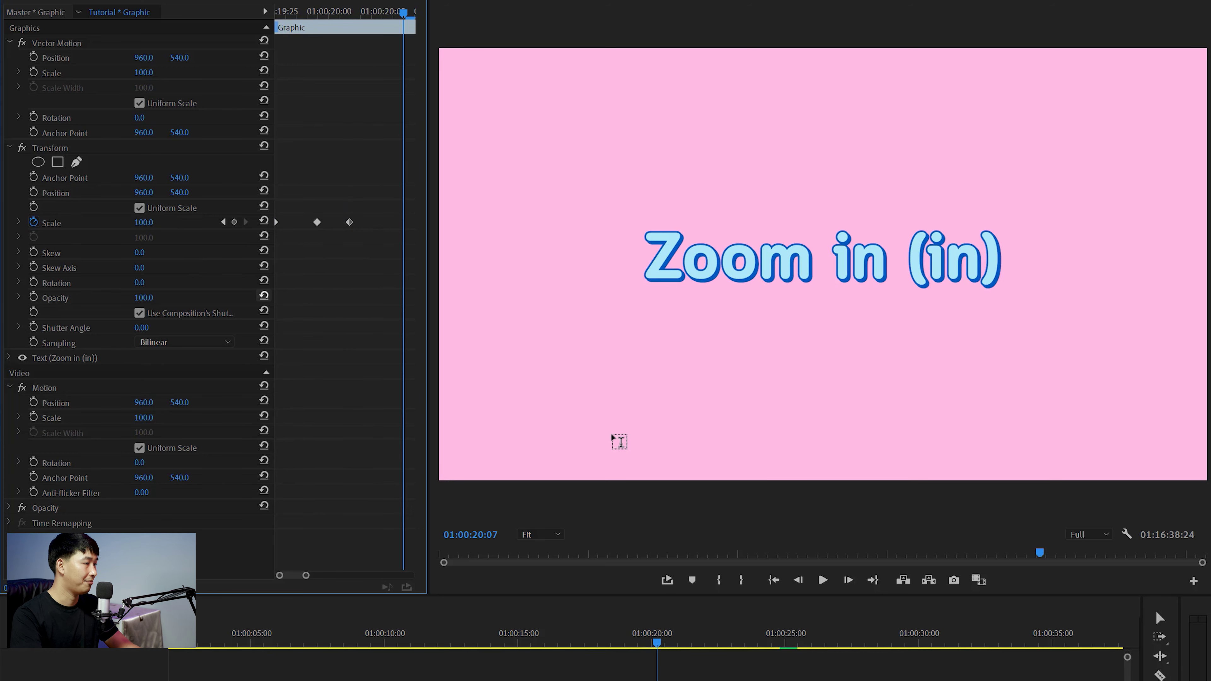
pyautogui.click(639, 642)
pyautogui.press('space')
pyautogui.click(639, 641)
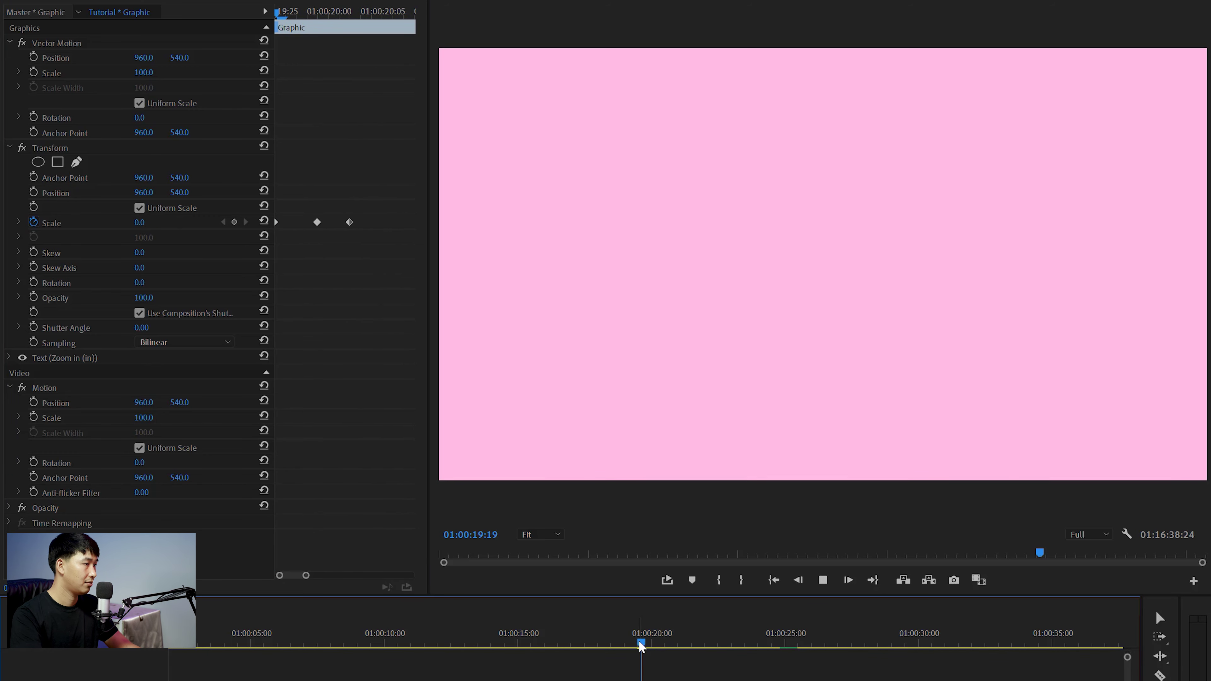
pyautogui.press('space')
# Set all the Scale keyframes to Bezier interpolation.
pyautogui.press('-')
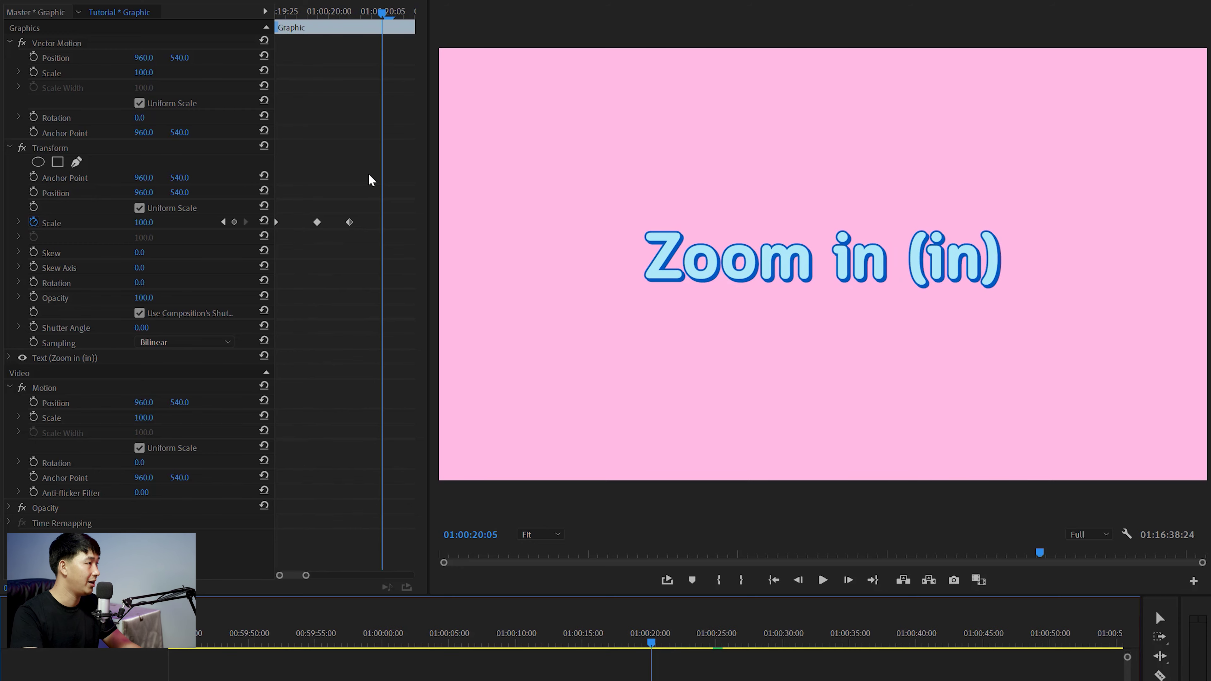
pyautogui.moveTo(371, 179); pyautogui.dragTo(215, 257)
pyautogui.rightClick(318, 222)
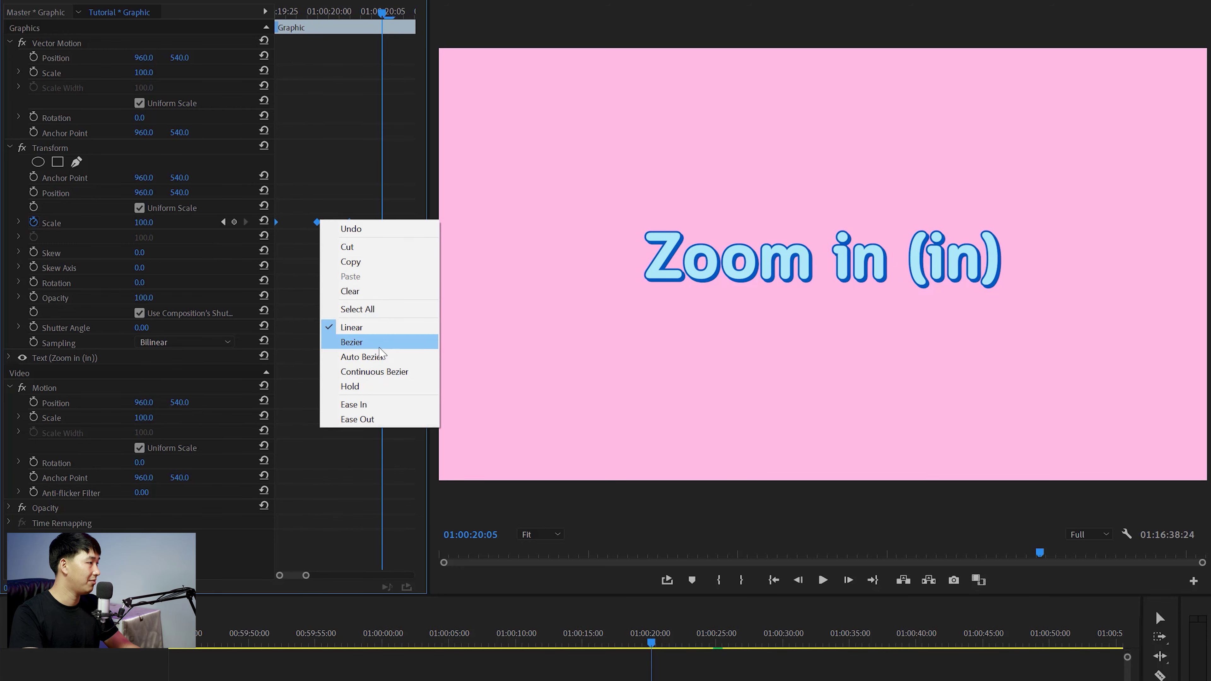
pyautogui.click(380, 342)
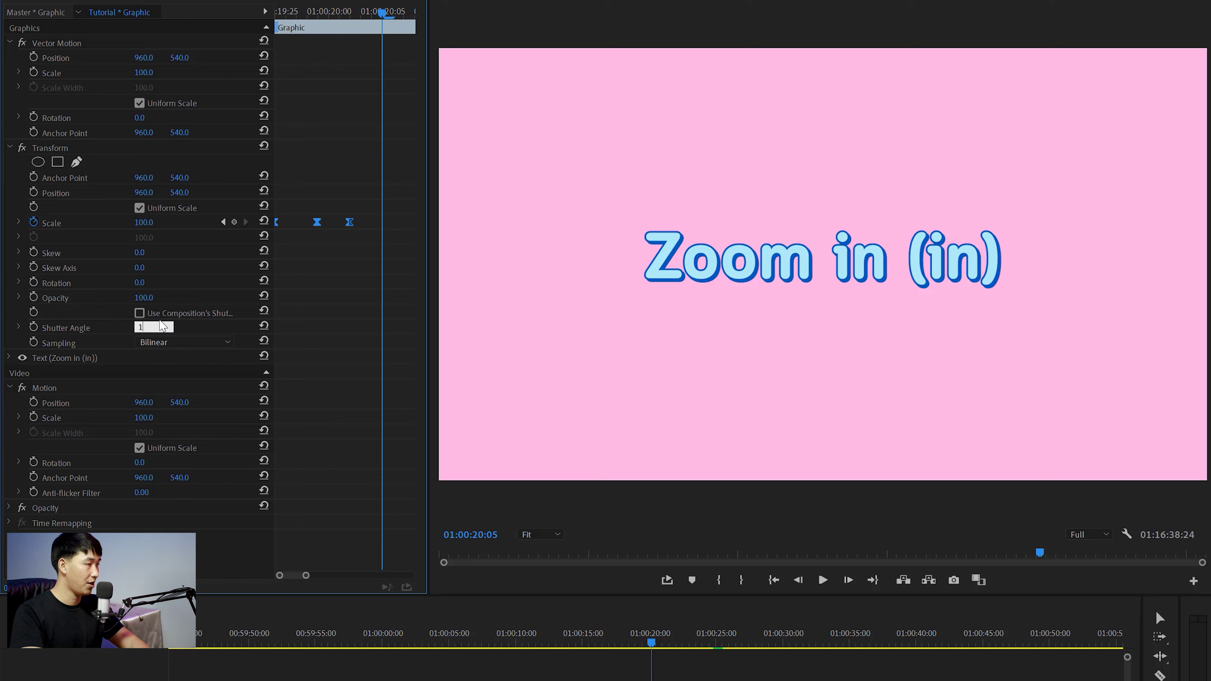
pyautogui.scroll(3, 649, 622)
pyautogui.moveTo(641, 630); pyautogui.dragTo(648, 622)
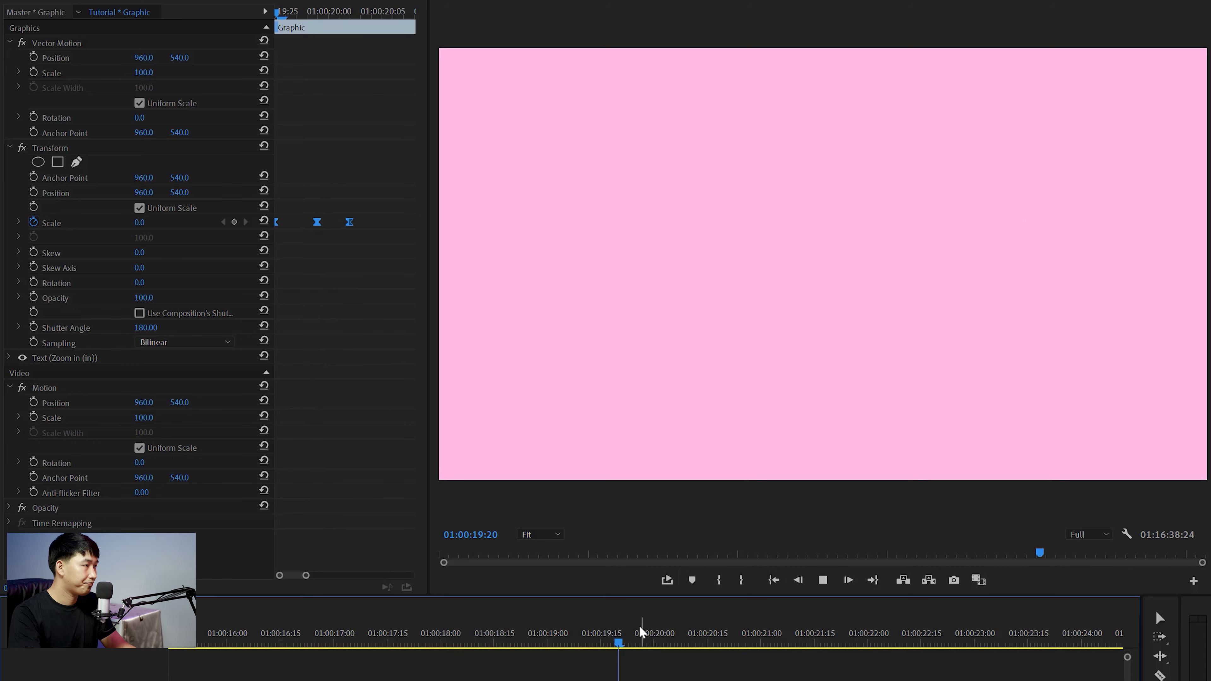
pyautogui.scroll(3, 648, 622)
pyautogui.moveTo(307, 14); pyautogui.dragTo(245, 23)
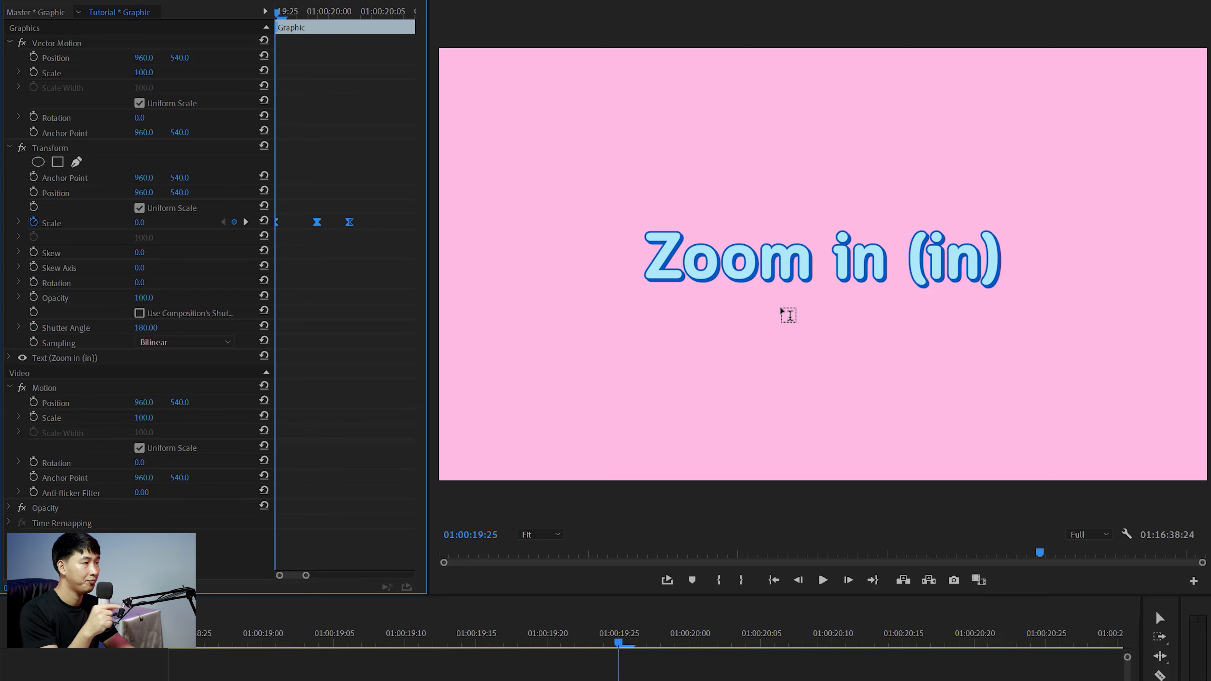
# Change the starting Scale keyframe from 0 to 1.
pyautogui.press('Right')
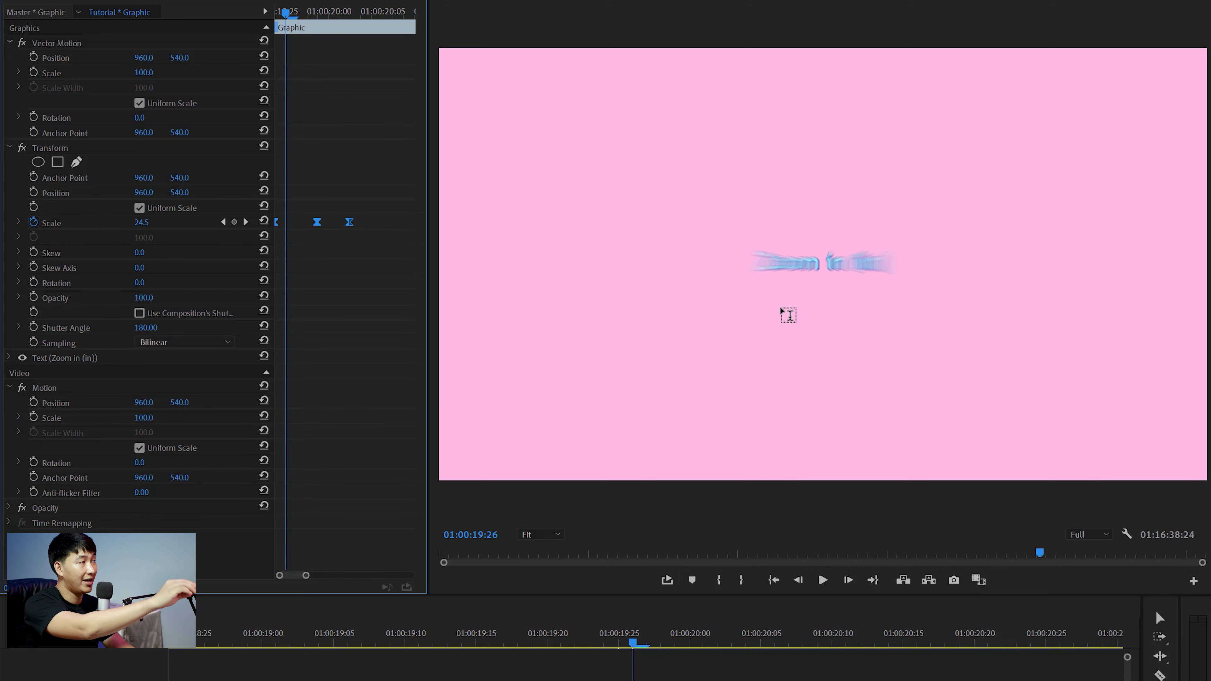
pyautogui.press('Left')
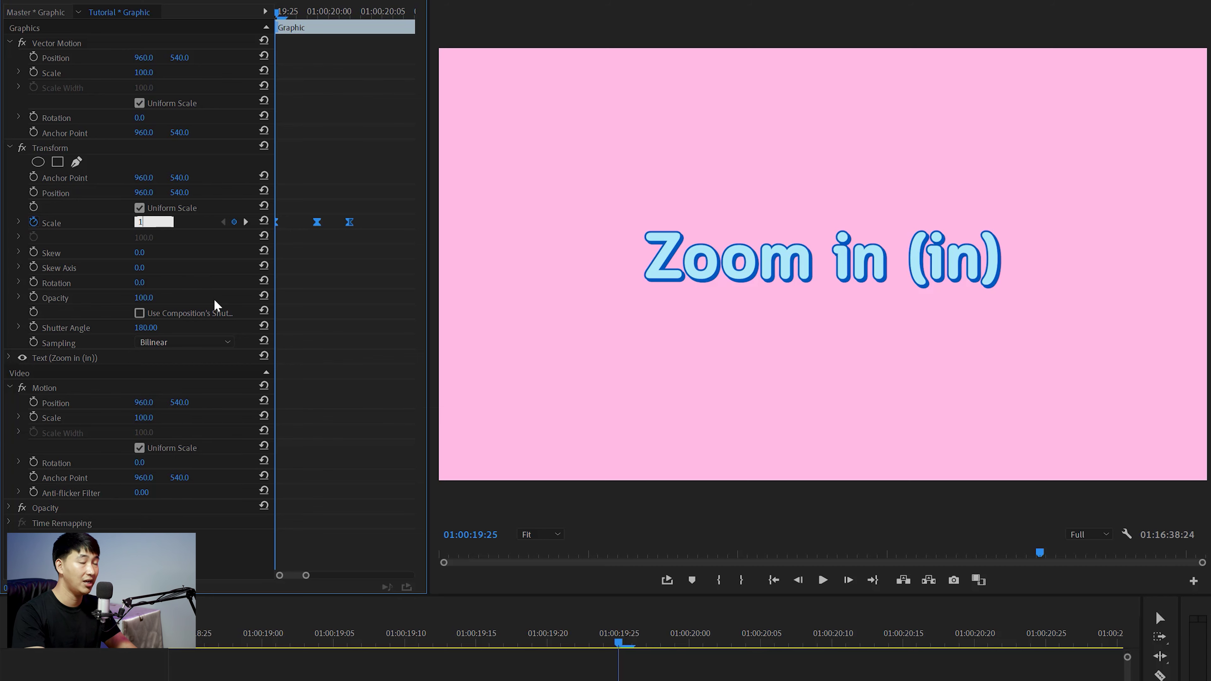
pyautogui.press('Return')
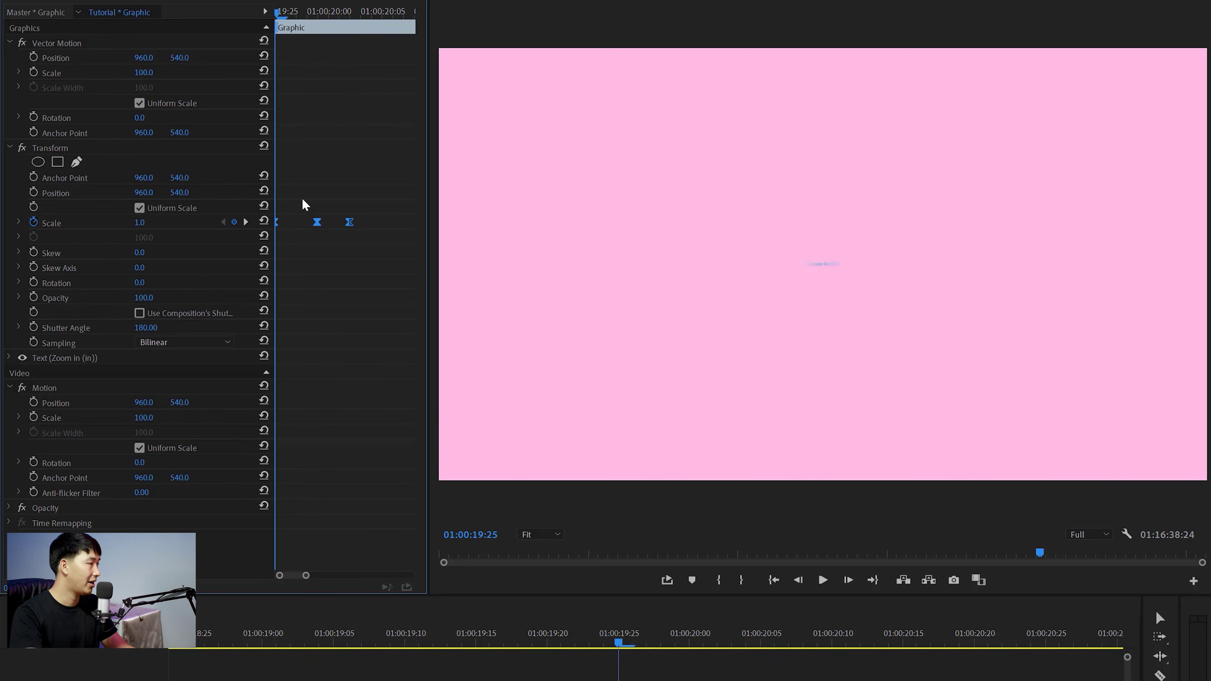
pyautogui.hotkey('ctrl', 'z')
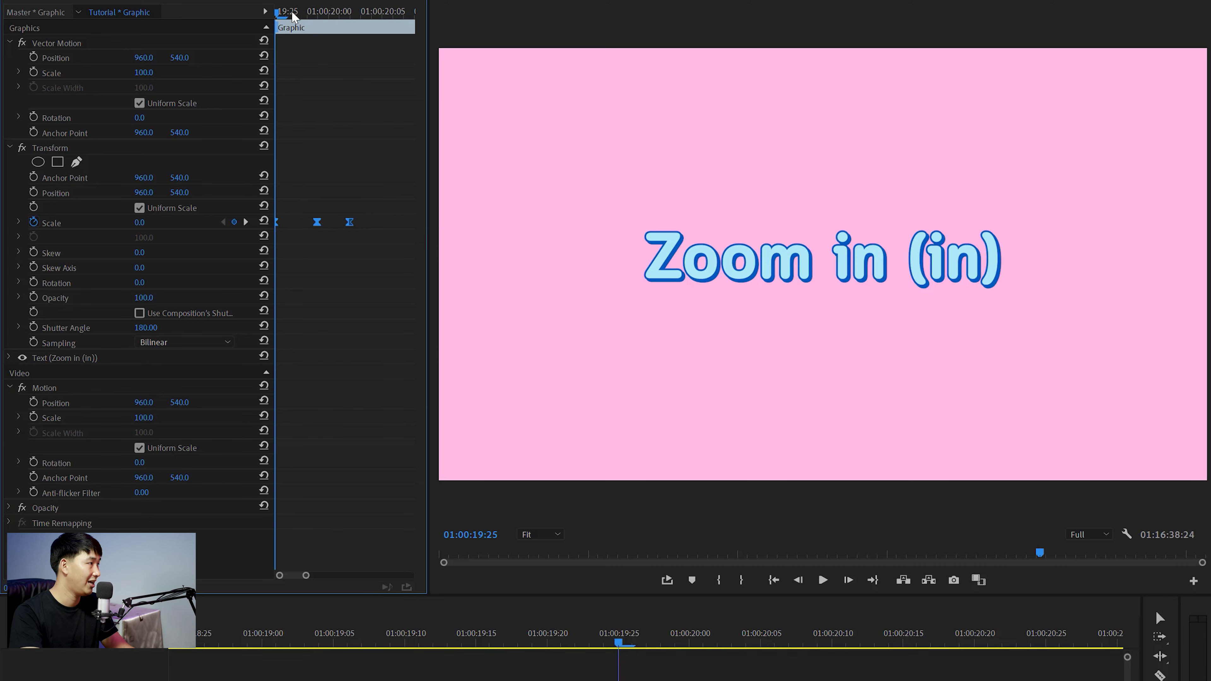
pyautogui.press('=')
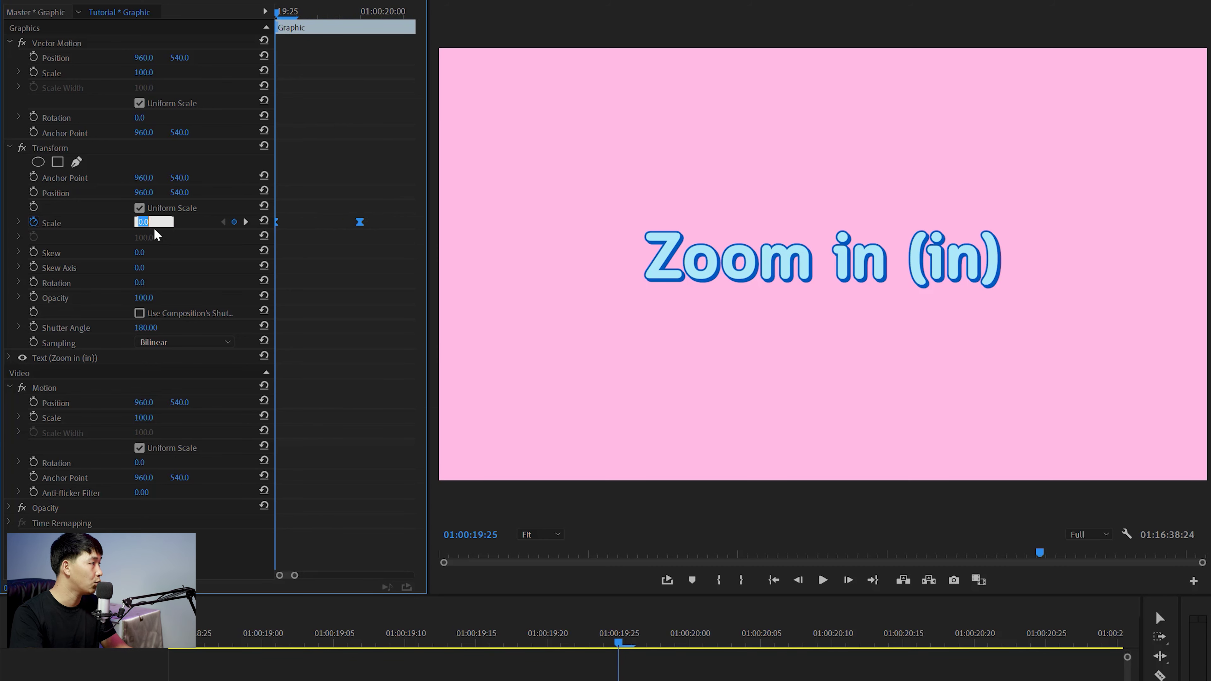
pyautogui.write('1')
pyautogui.press('Return')
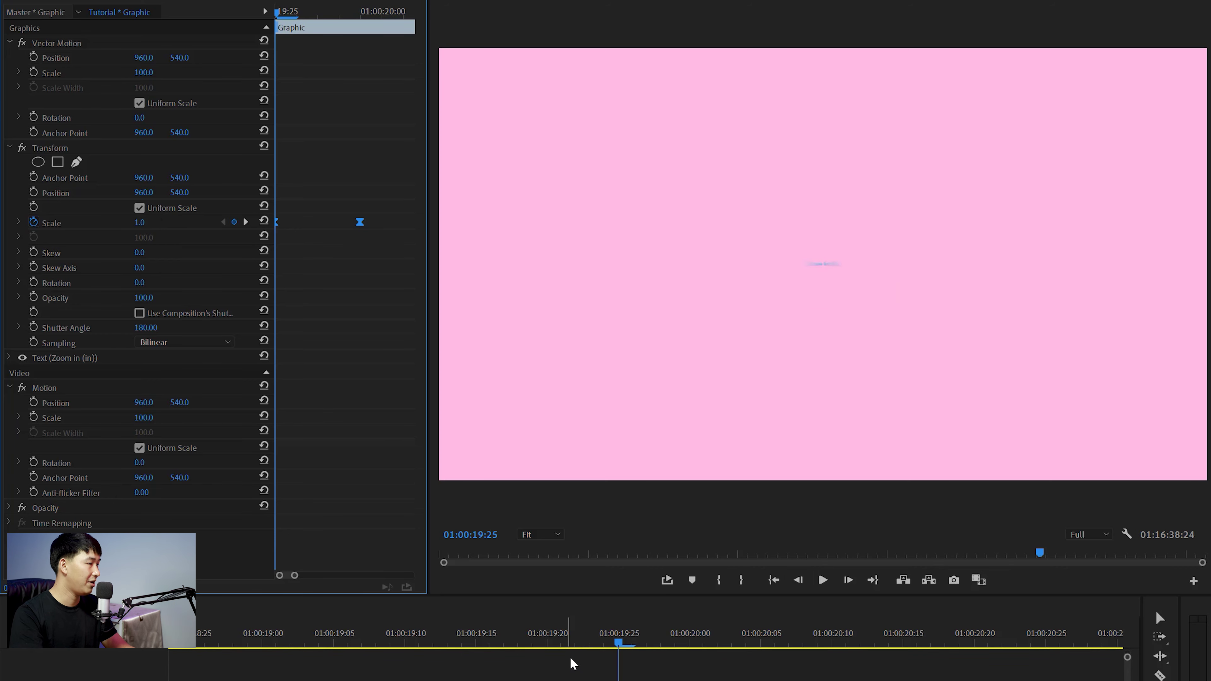
pyautogui.press('space')
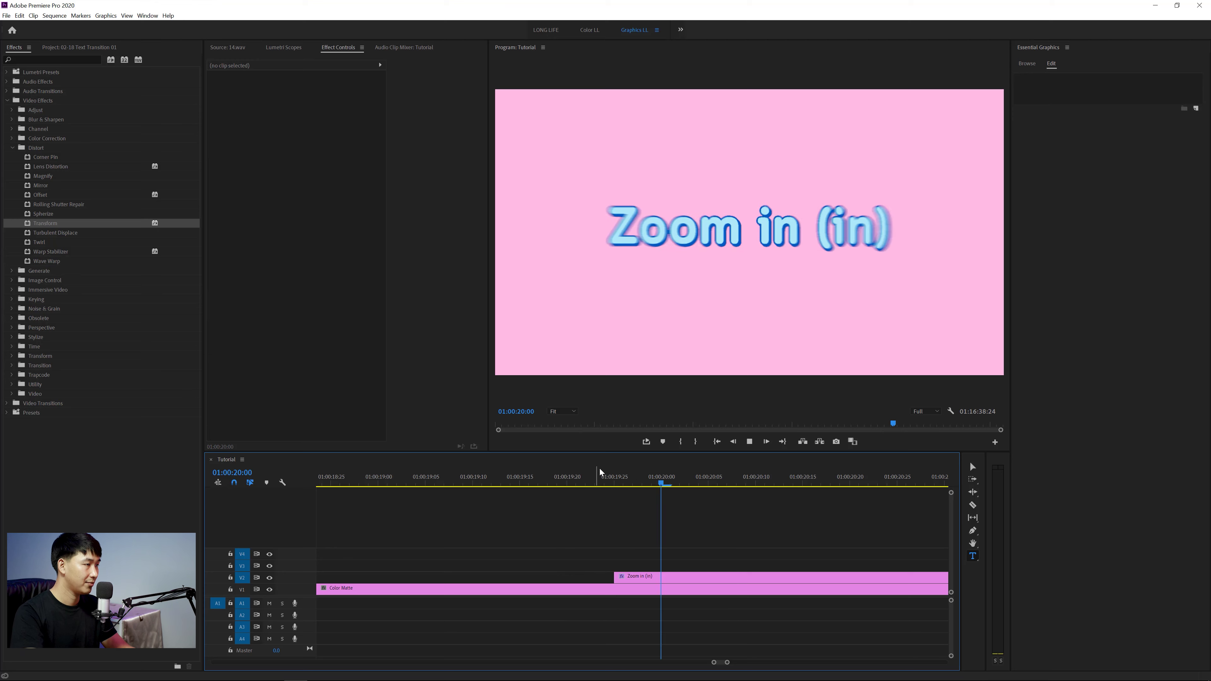
pyautogui.press('Up')
pyautogui.press('=')
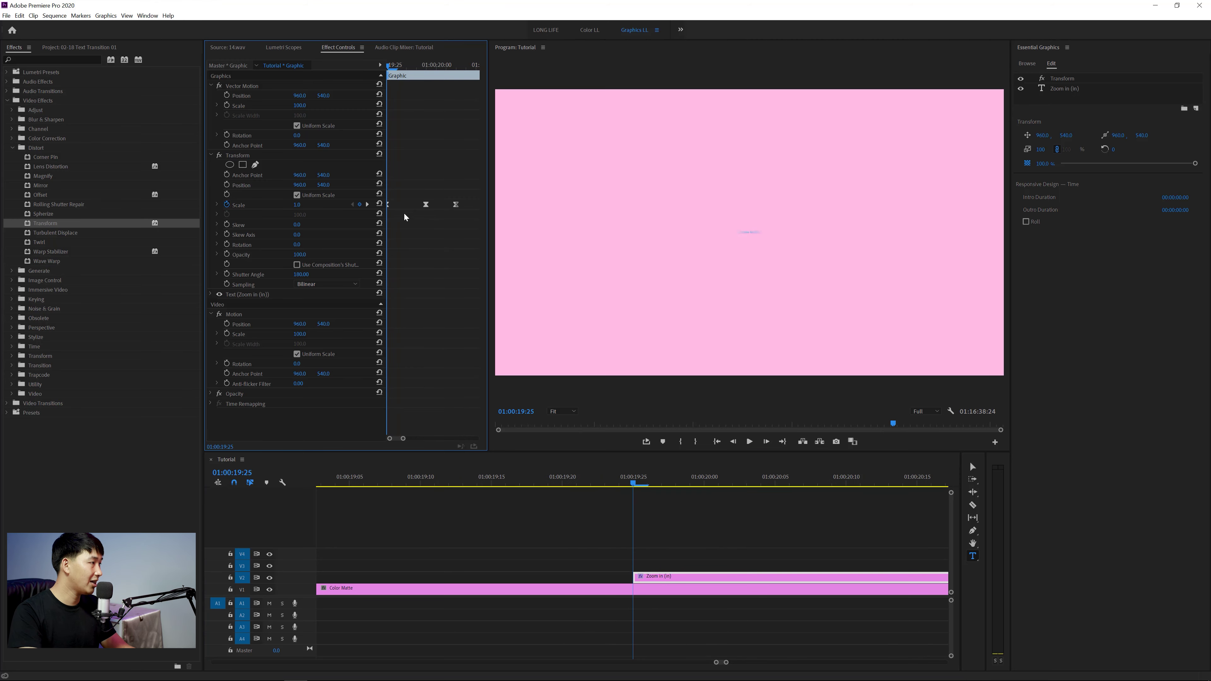
pyautogui.click(336, 255)
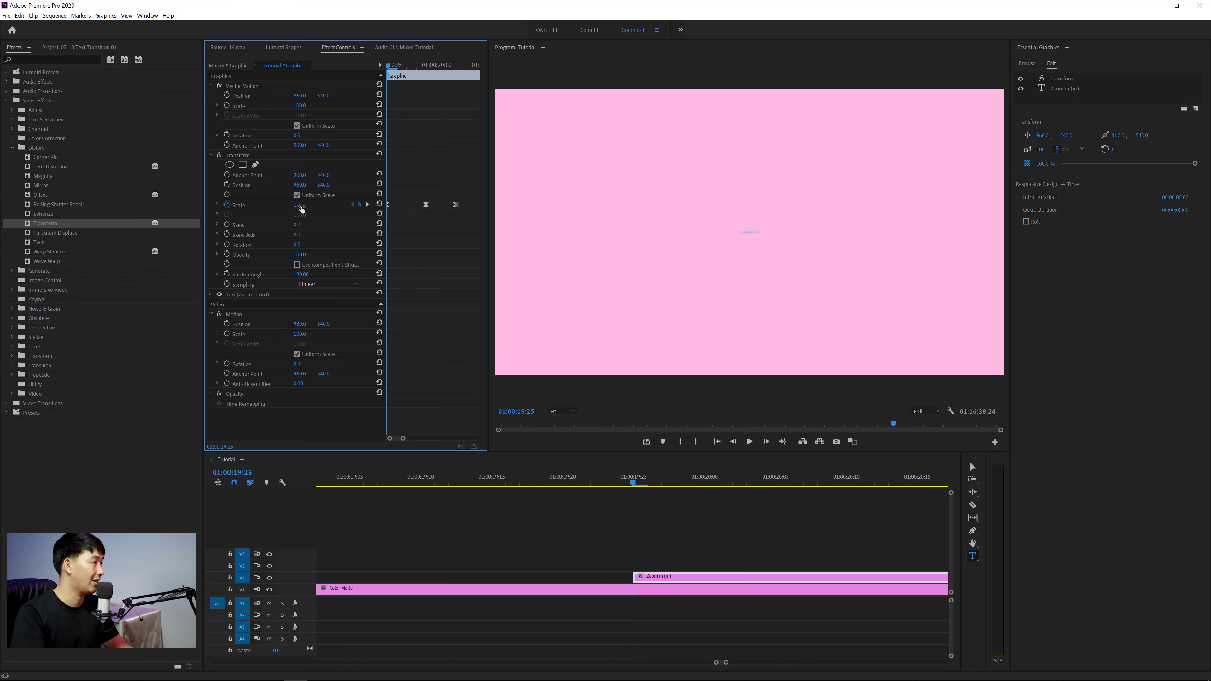
pyautogui.moveTo(301, 210); pyautogui.dragTo(284, 210)
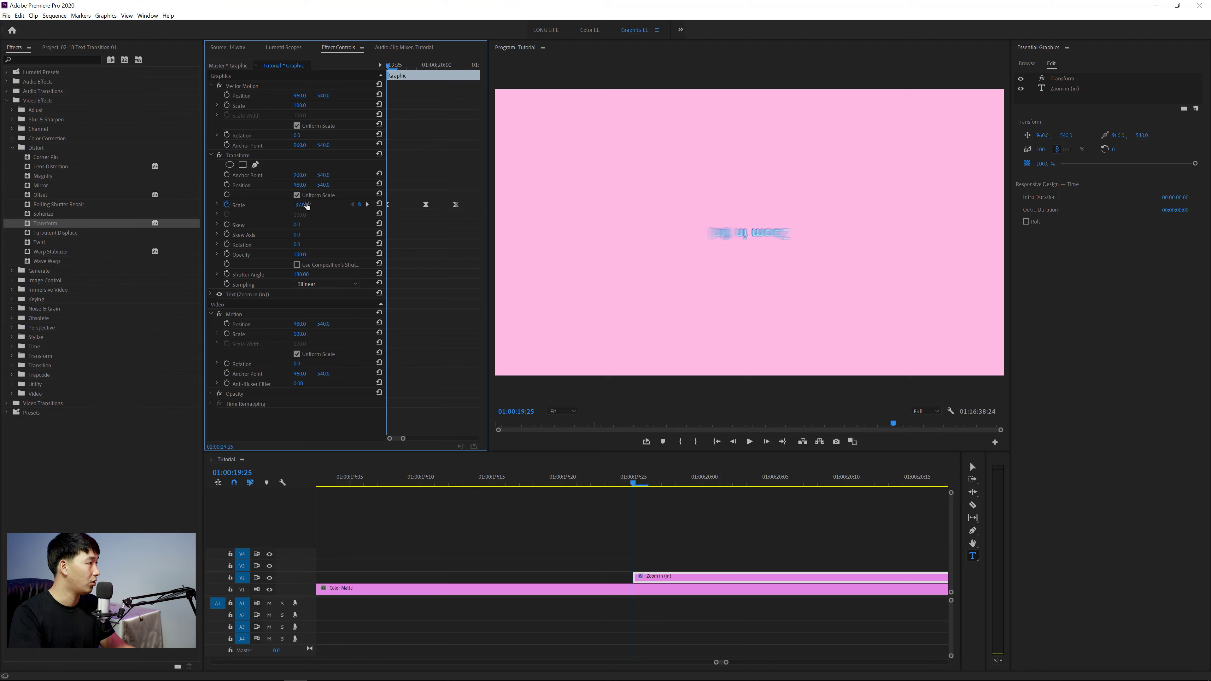
pyautogui.click(300, 204)
pyautogui.write('0')
pyautogui.press('Return')
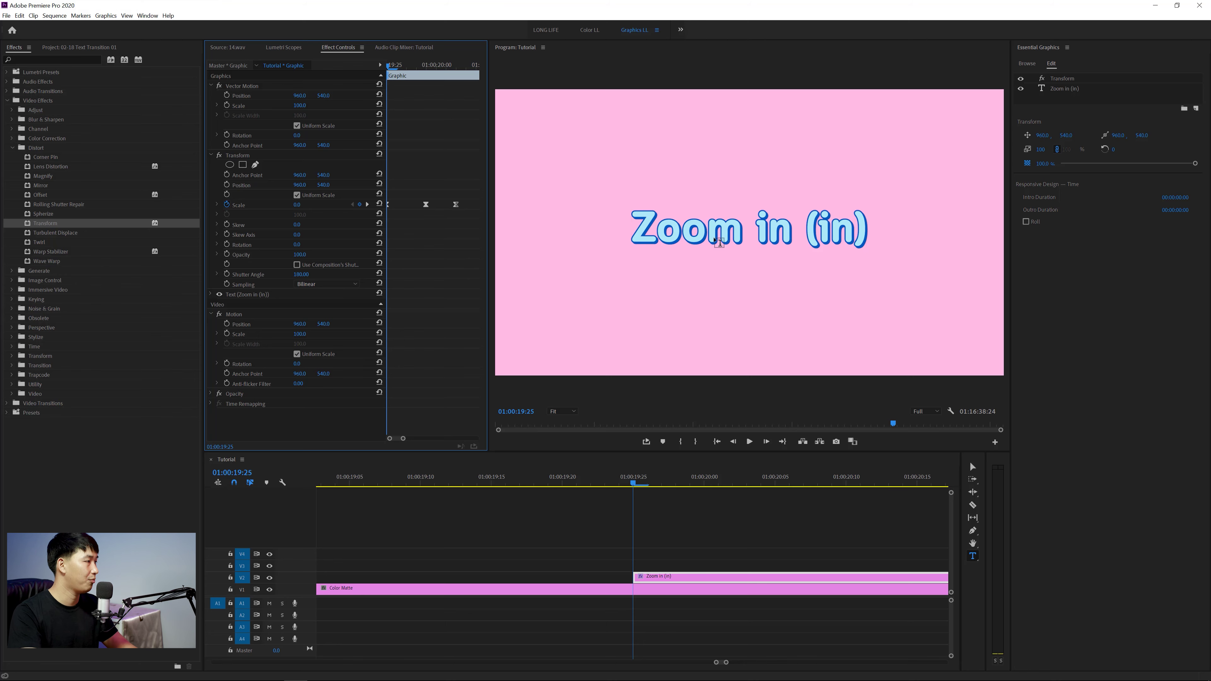
pyautogui.click(297, 204)
pyautogui.write('10')
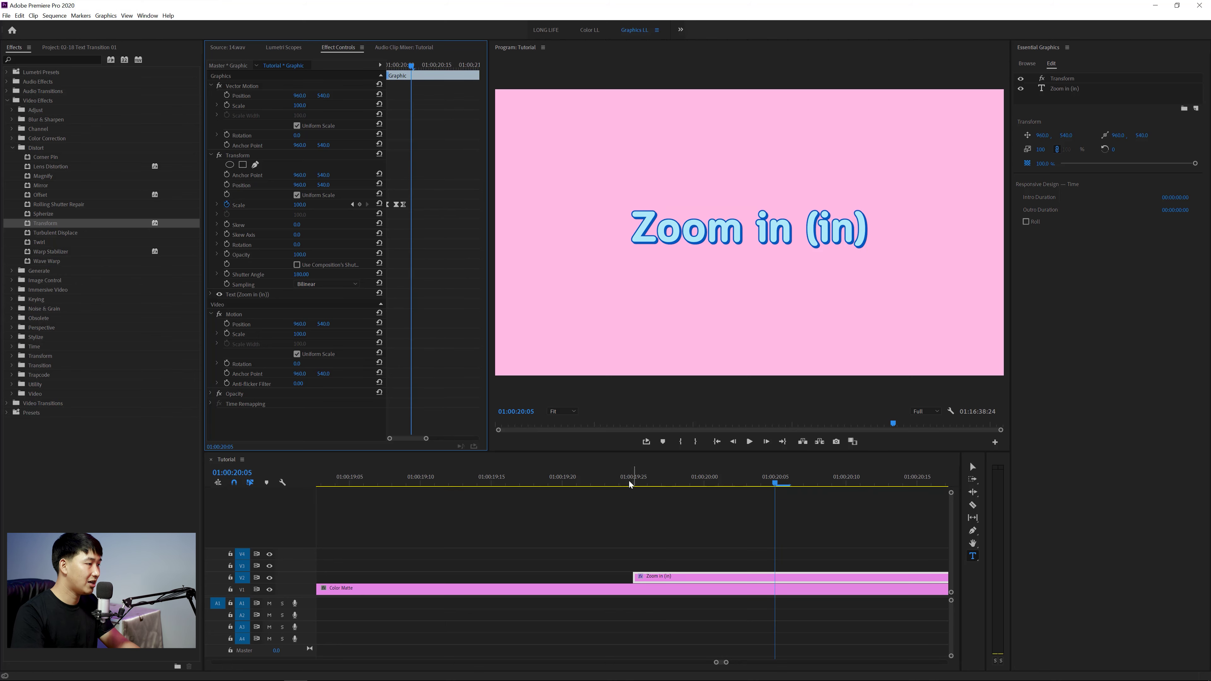
pyautogui.moveTo(630, 480); pyautogui.dragTo(605, 483)
pyautogui.scroll(-5, 781, 494)
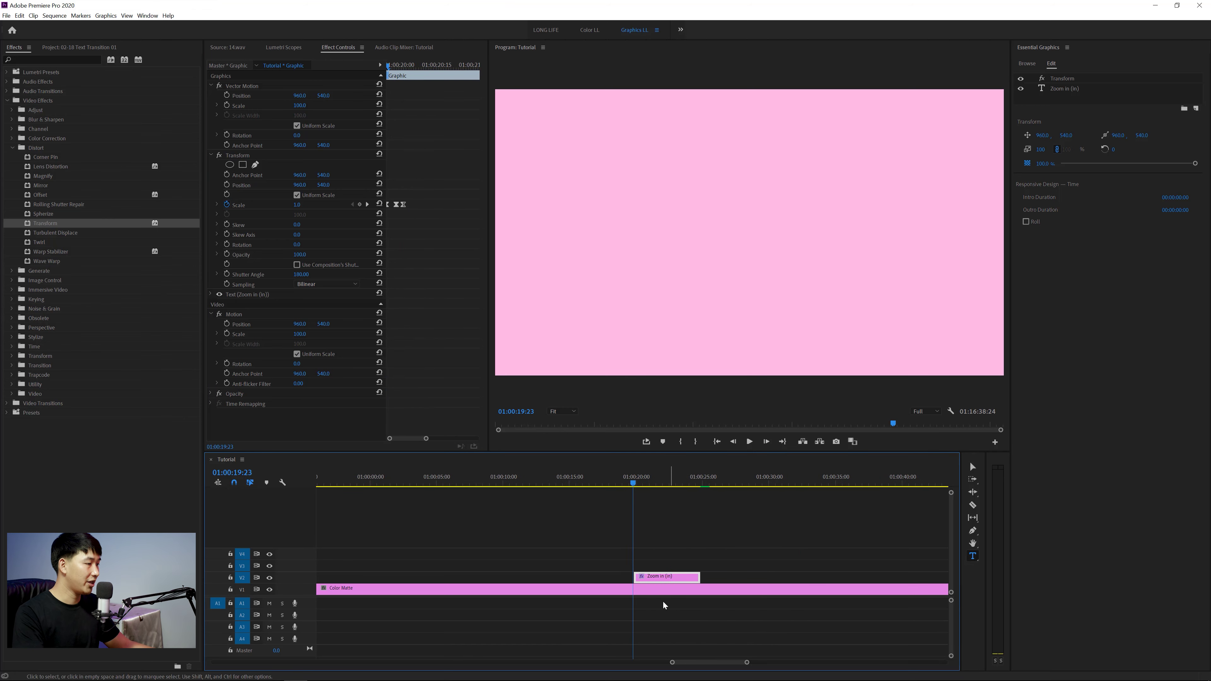
# Copy the title later on V2 and change its text to 'Zoom in (Out)'.
pyautogui.moveTo(656, 577); pyautogui.dragTo(757, 577)
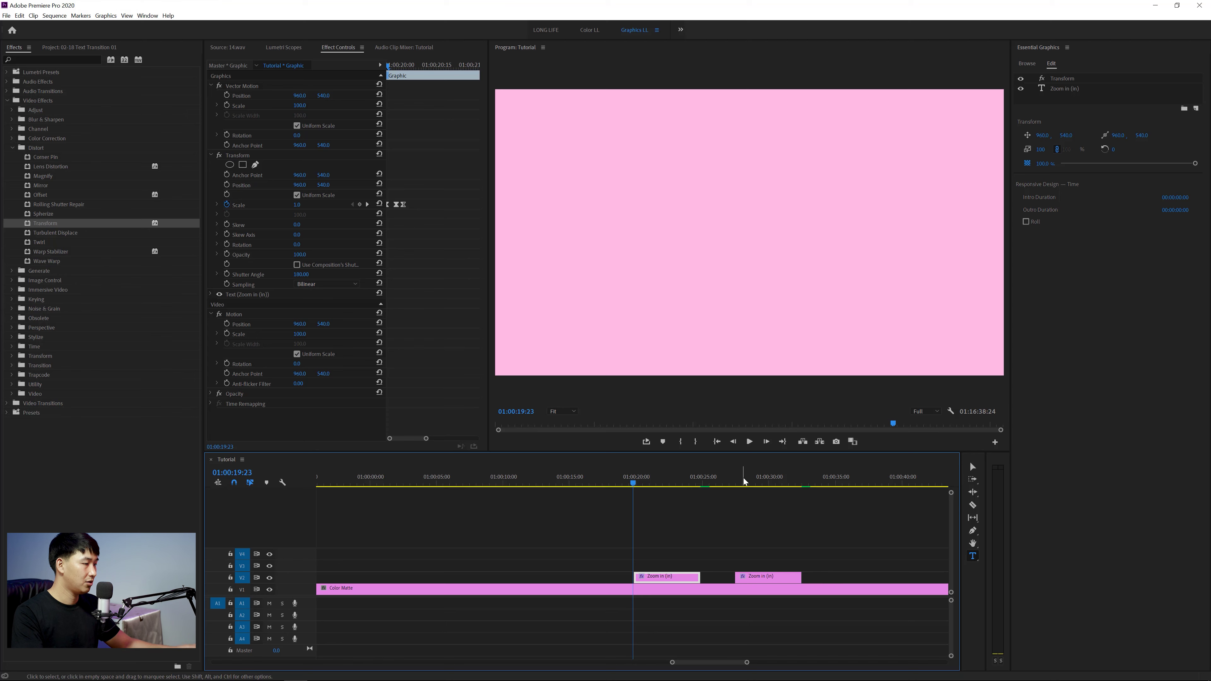
pyautogui.click(744, 481)
pyautogui.press('=')
pyautogui.click(819, 233)
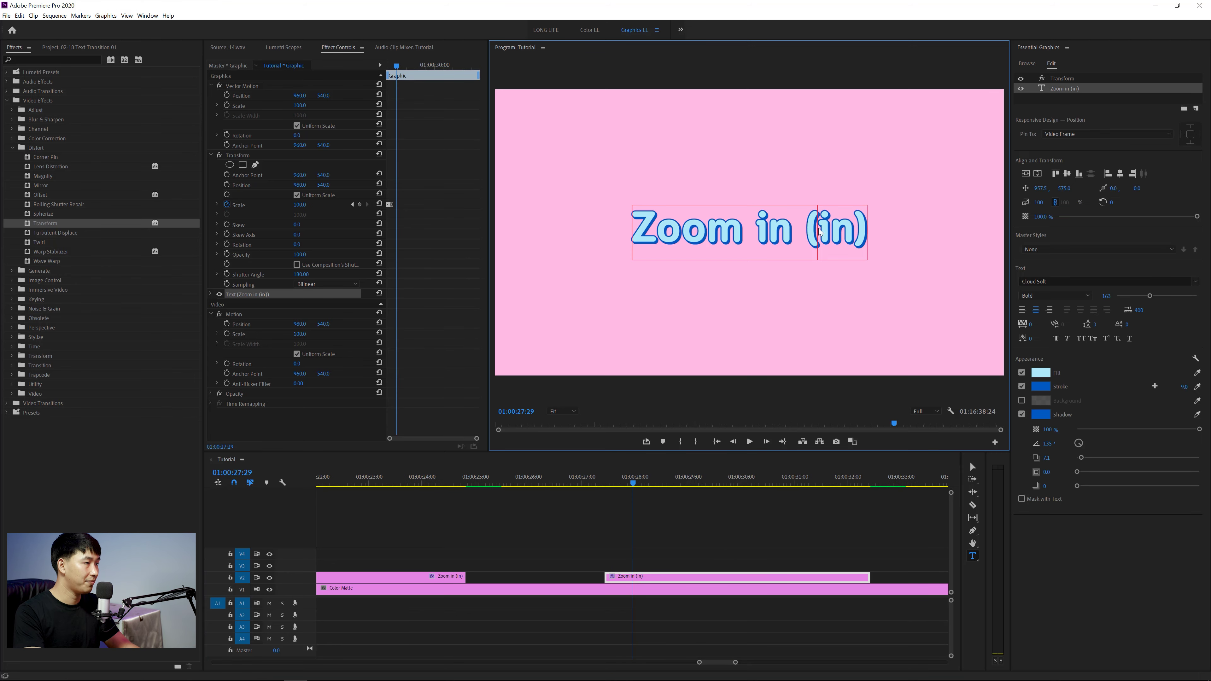
pyautogui.moveTo(819, 232); pyautogui.dragTo(857, 233)
pyautogui.write('O')
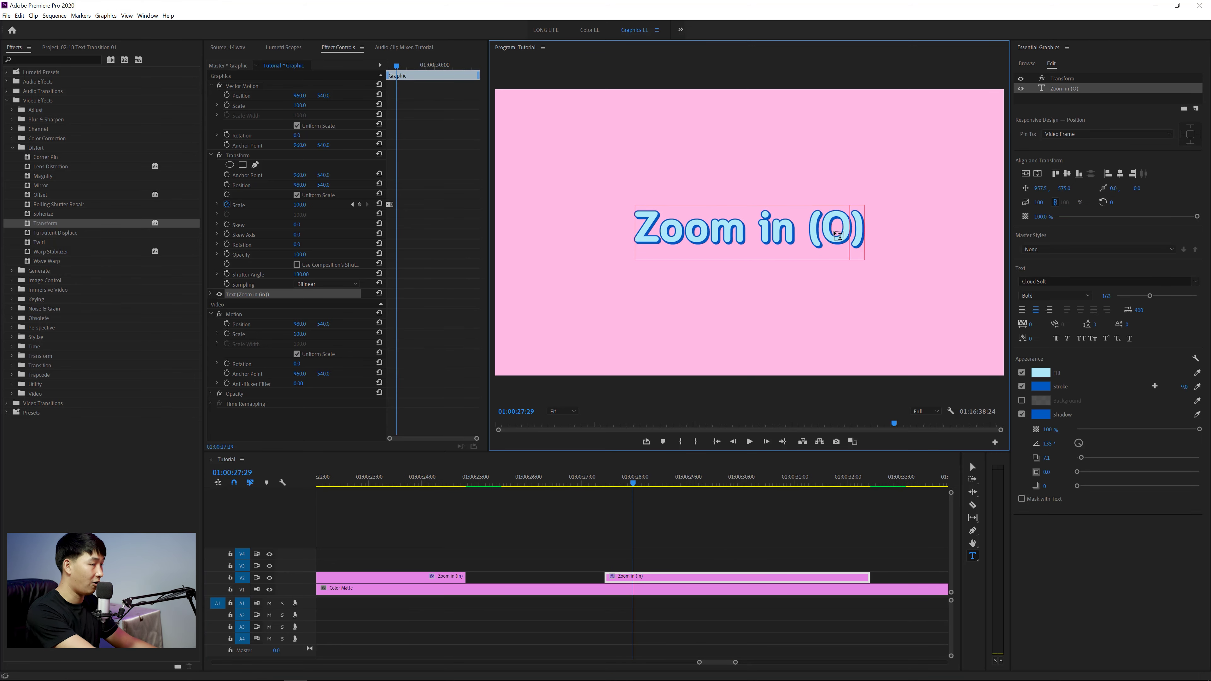
pyautogui.write('ut')
# Remove the copied Transform effect from the Zoom in (Out) clip.
pyautogui.click(831, 484)
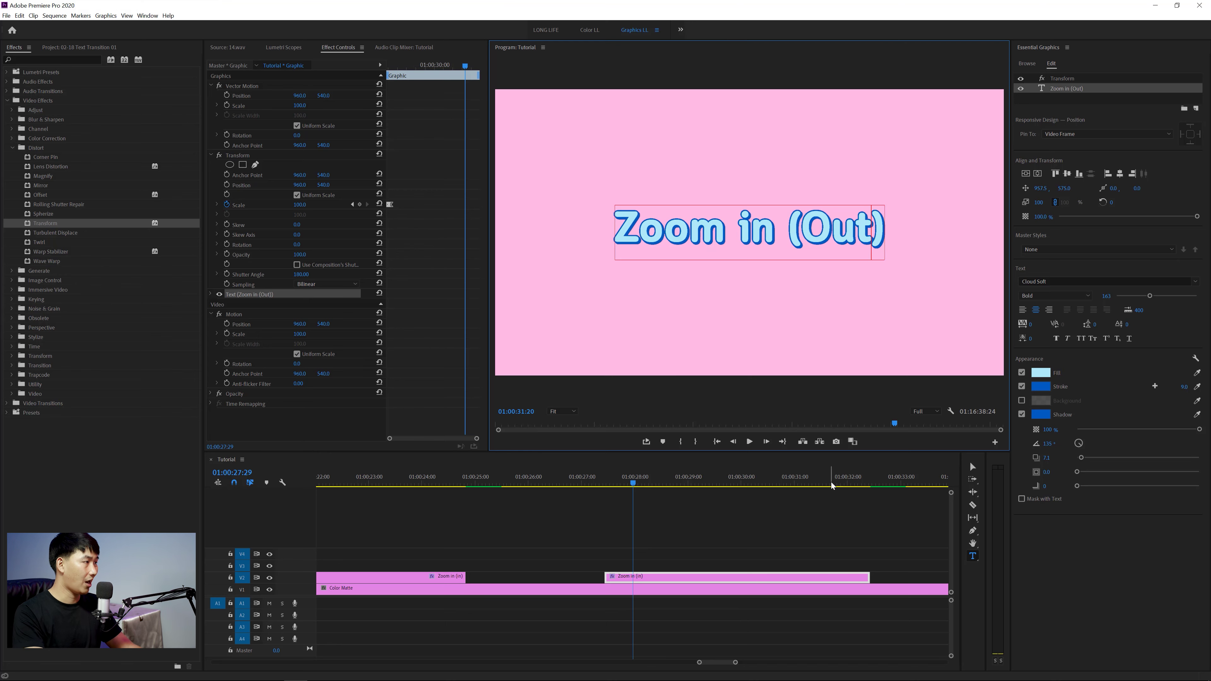
pyautogui.click(252, 155)
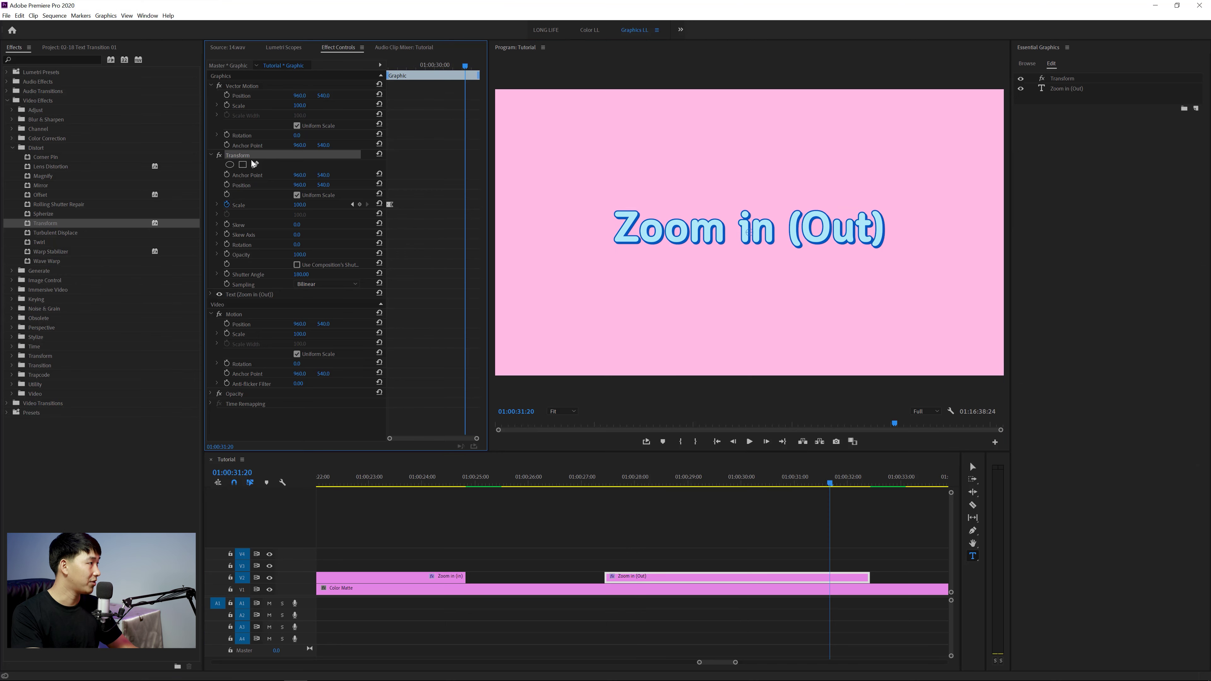
pyautogui.press('Delete')
pyautogui.moveTo(45, 223); pyautogui.dragTo(795, 574)
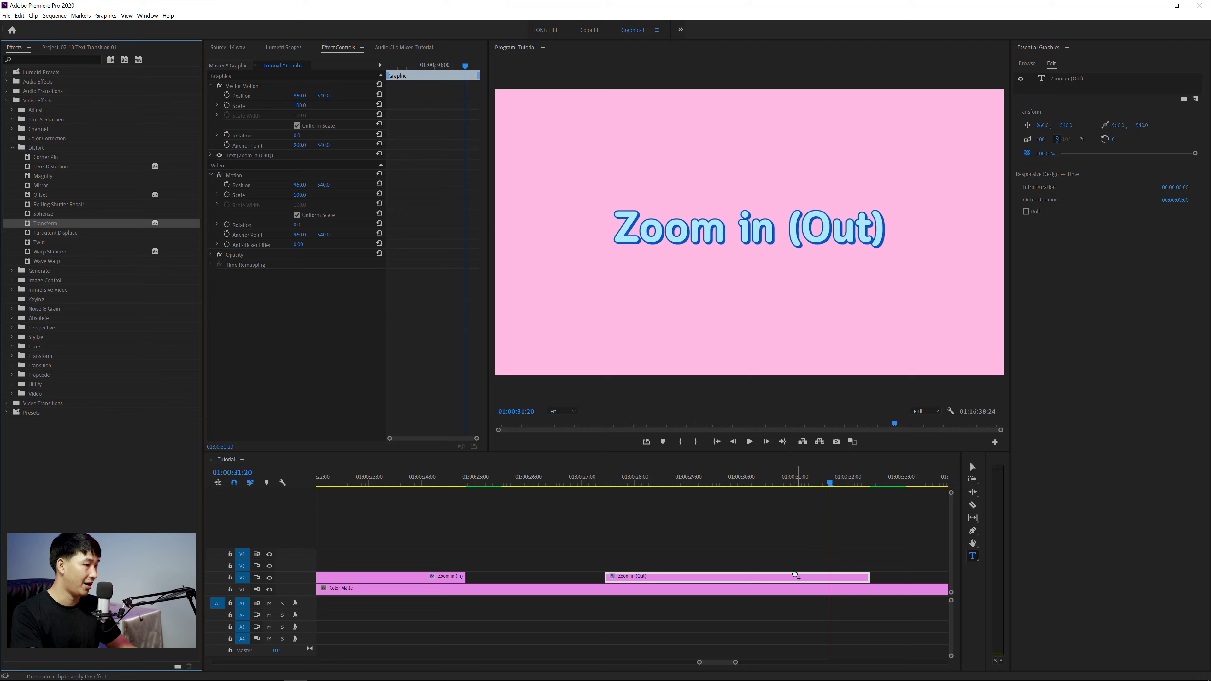
# Select the Zoom in (in) clip and play its motion-blurred zoom-in from the first Scale keyframe.
pyautogui.press('-')
pyautogui.click(511, 480)
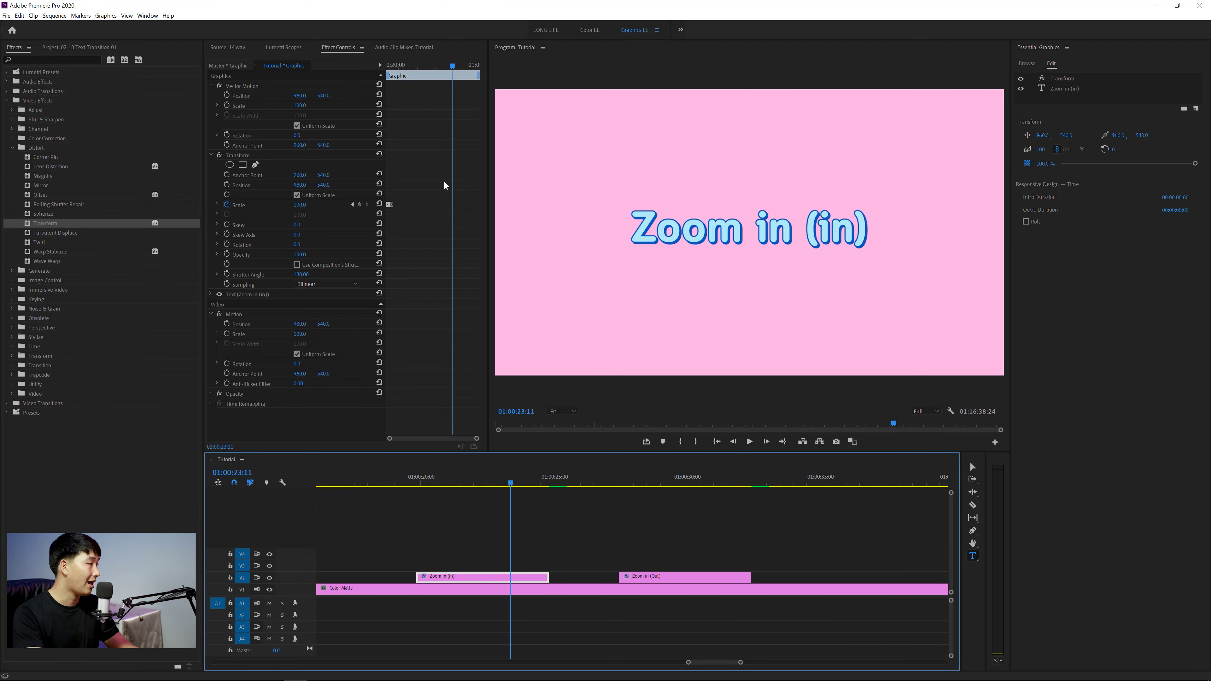
pyautogui.moveTo(448, 65); pyautogui.dragTo(387, 65)
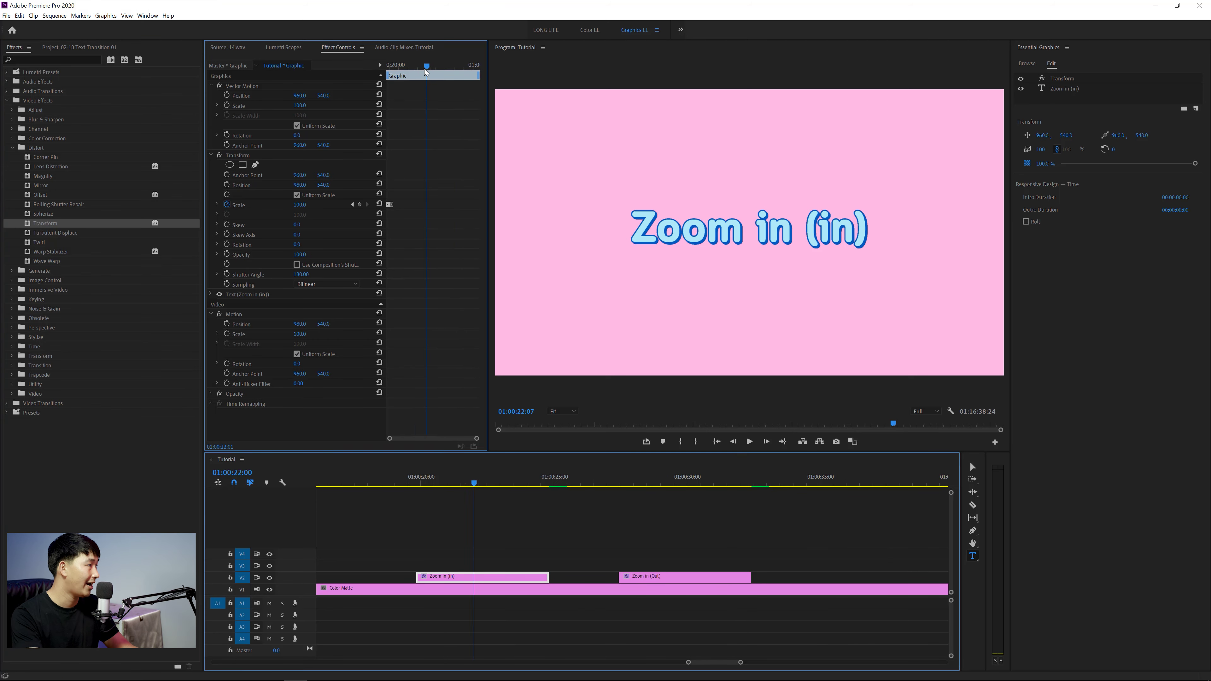
pyautogui.press('space')
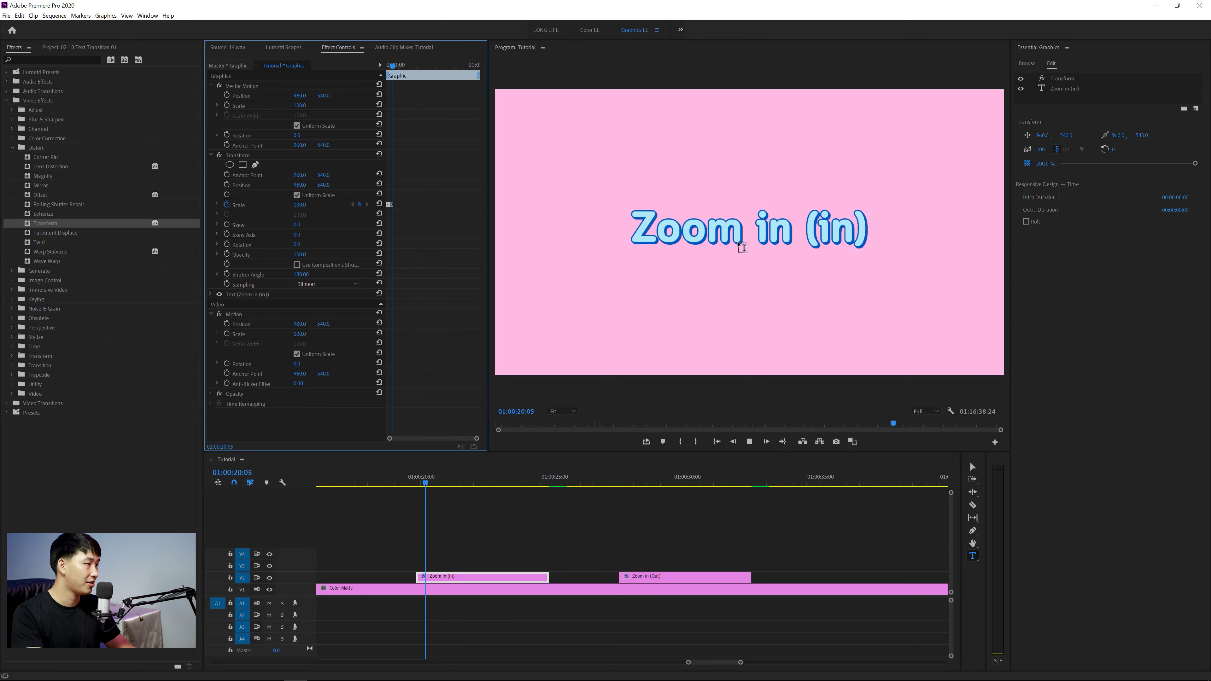
pyautogui.press('=')
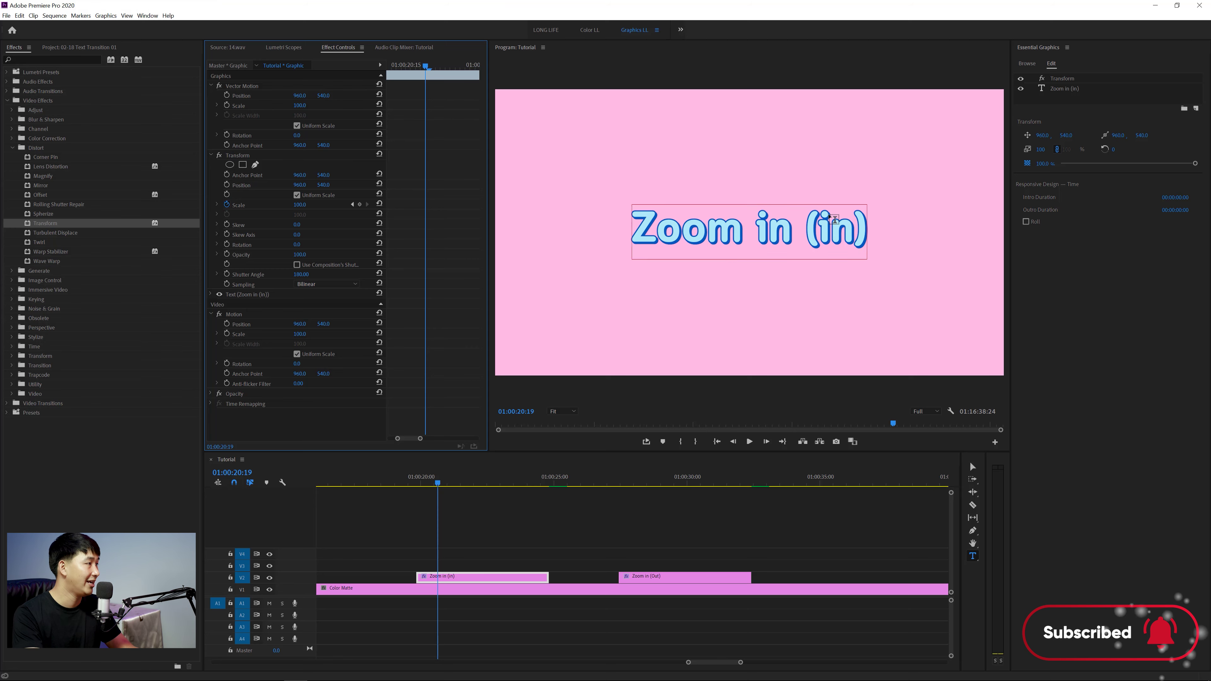
pyautogui.press('-')
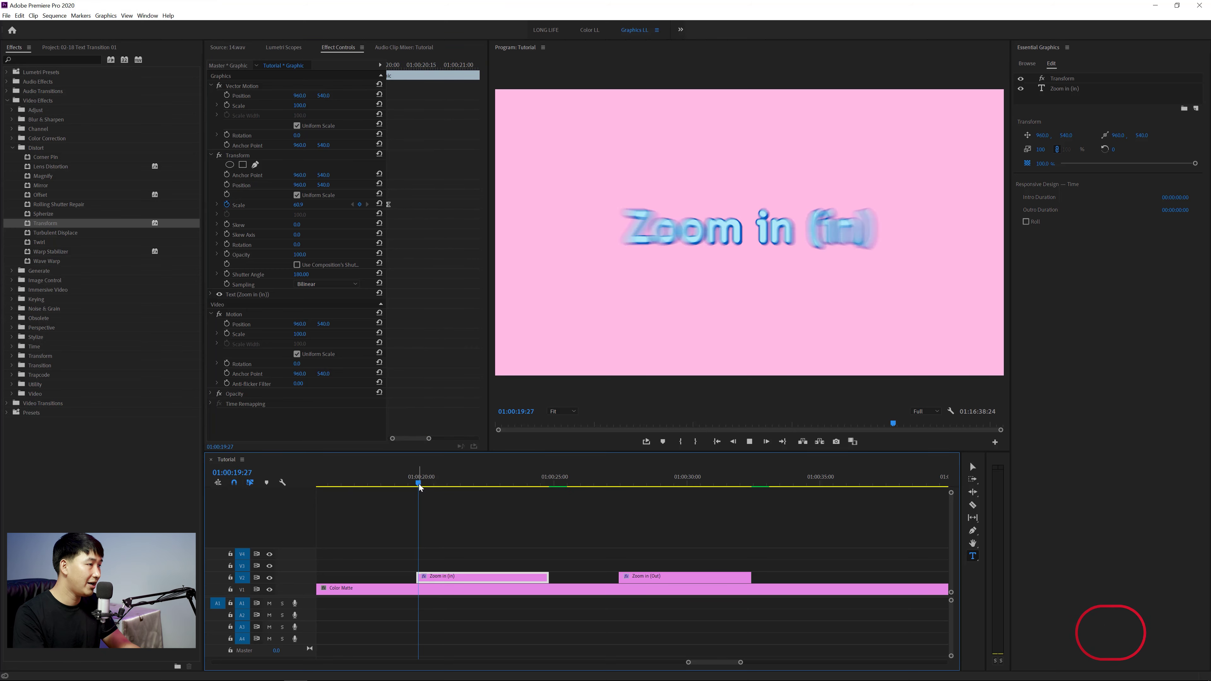
pyautogui.hotkey('shift', 'k')
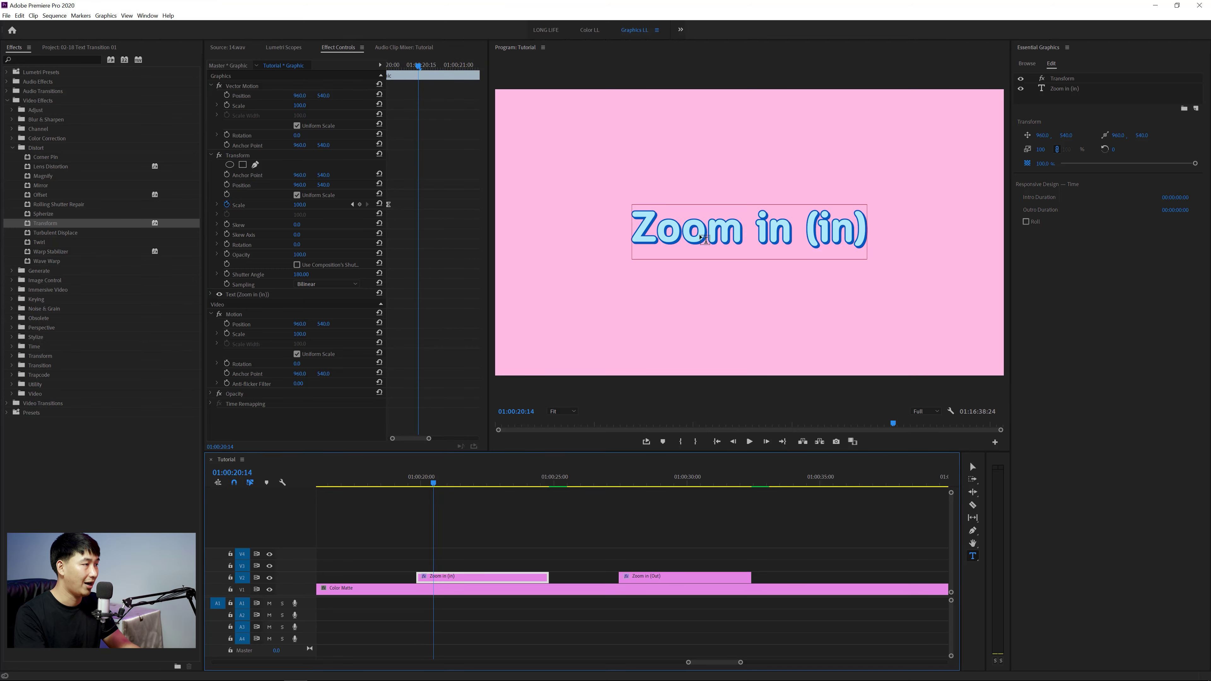
pyautogui.click(360, 213)
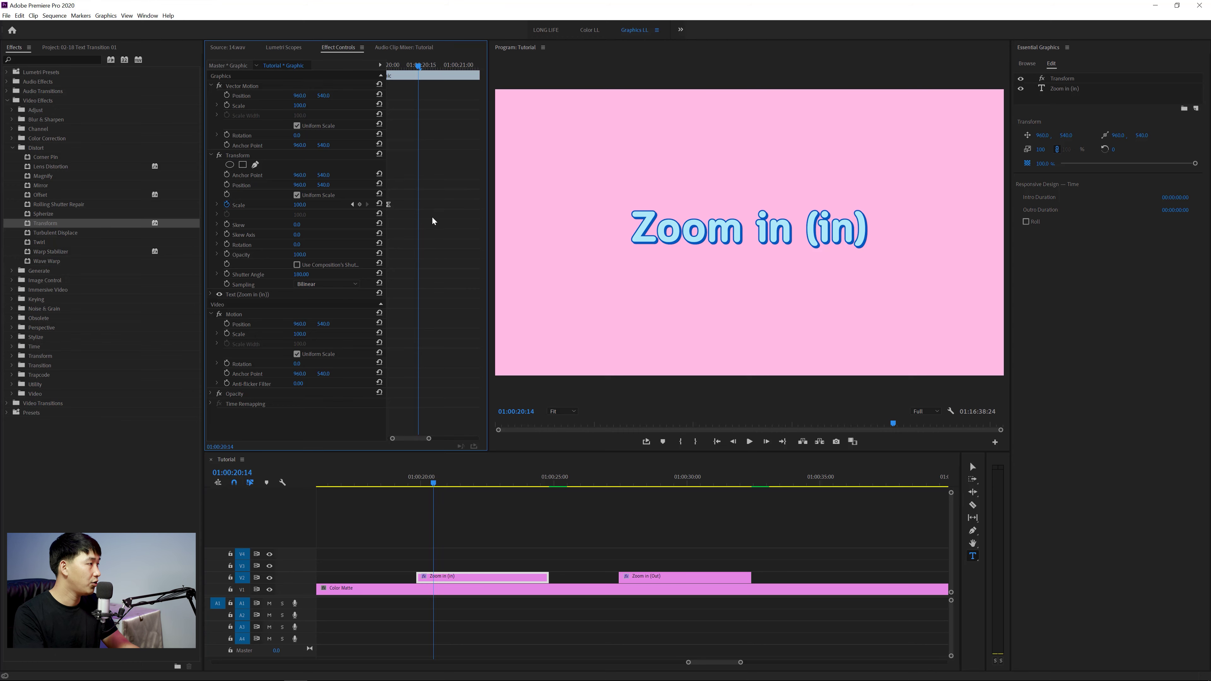
pyautogui.press('=')
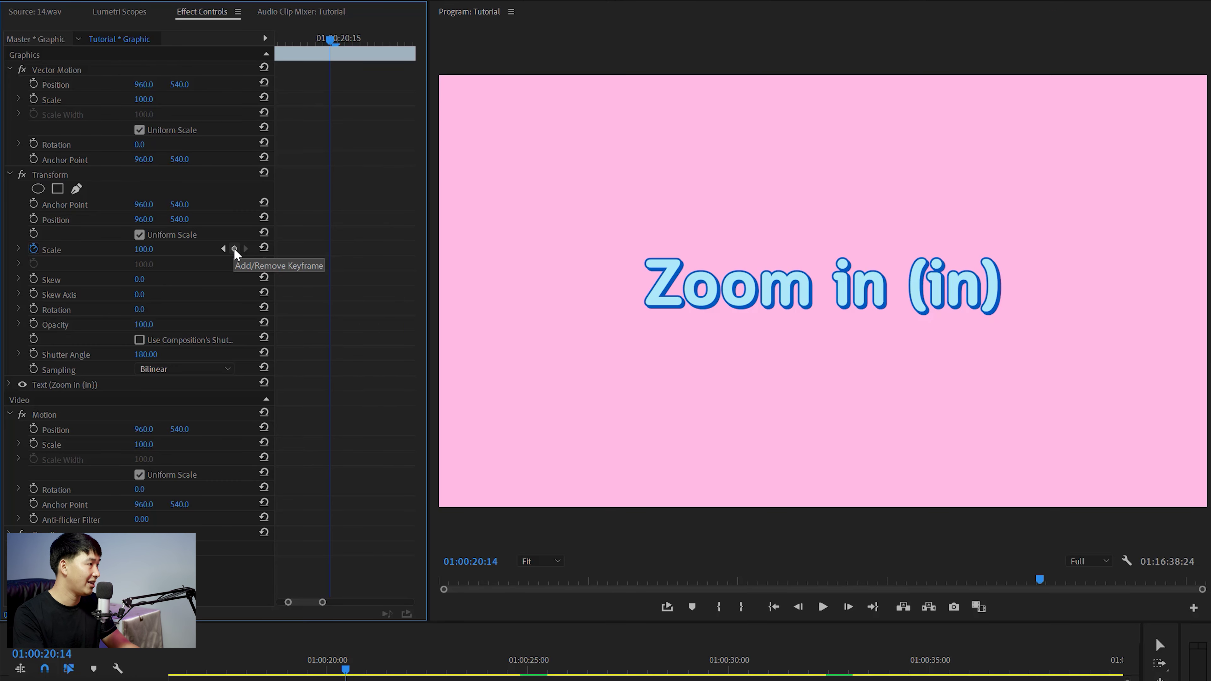
# Add Scale keyframes of 100, then 120 three frames later, then 0 four frames after that.
pyautogui.click(234, 248)
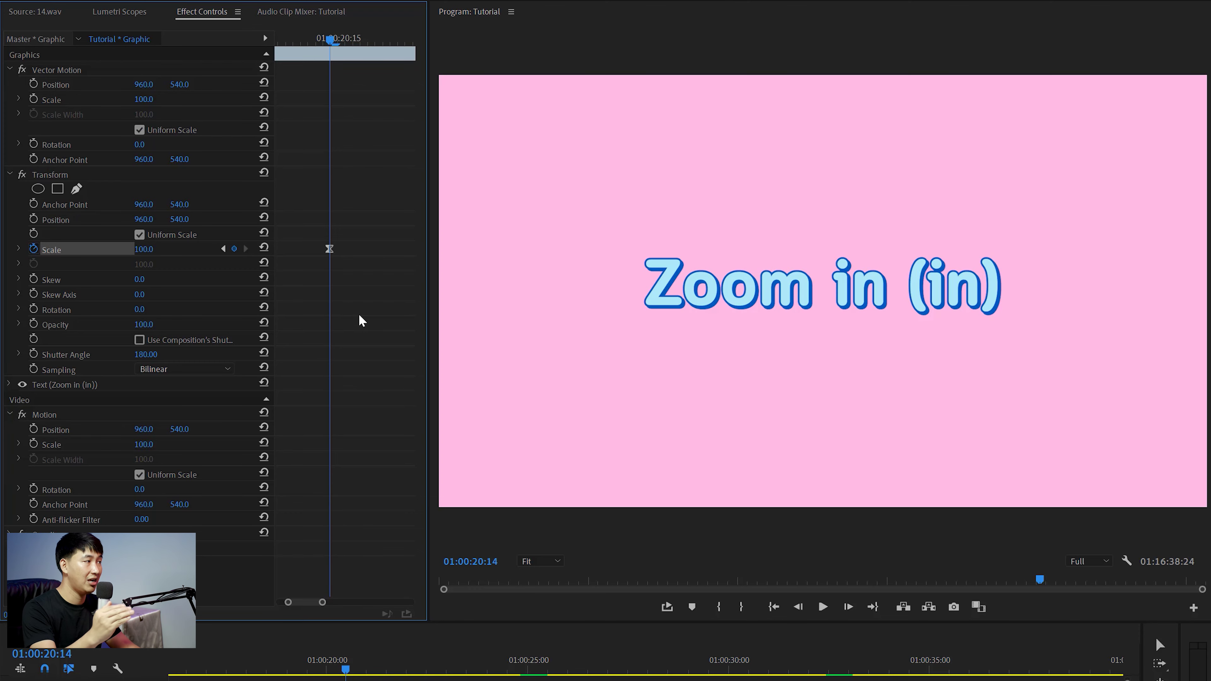
pyautogui.press('Right')
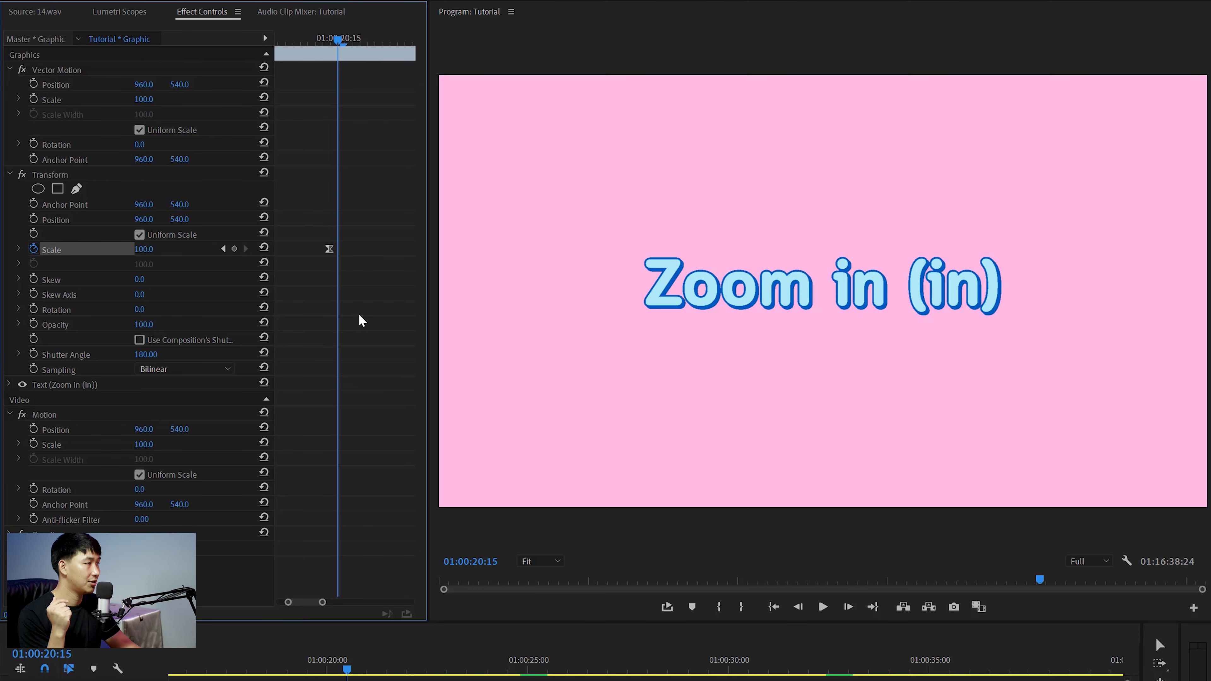
pyautogui.press('Right')
pyautogui.press('Right')
pyautogui.click(157, 247)
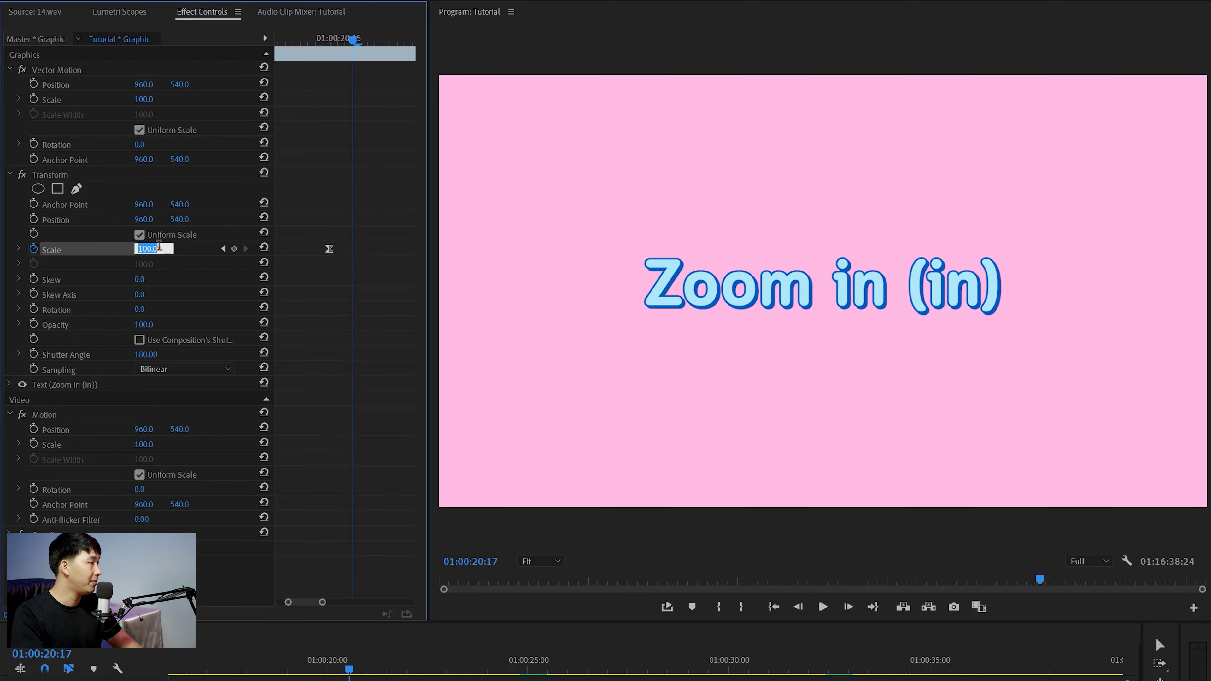
pyautogui.write('20')
pyautogui.press('Return')
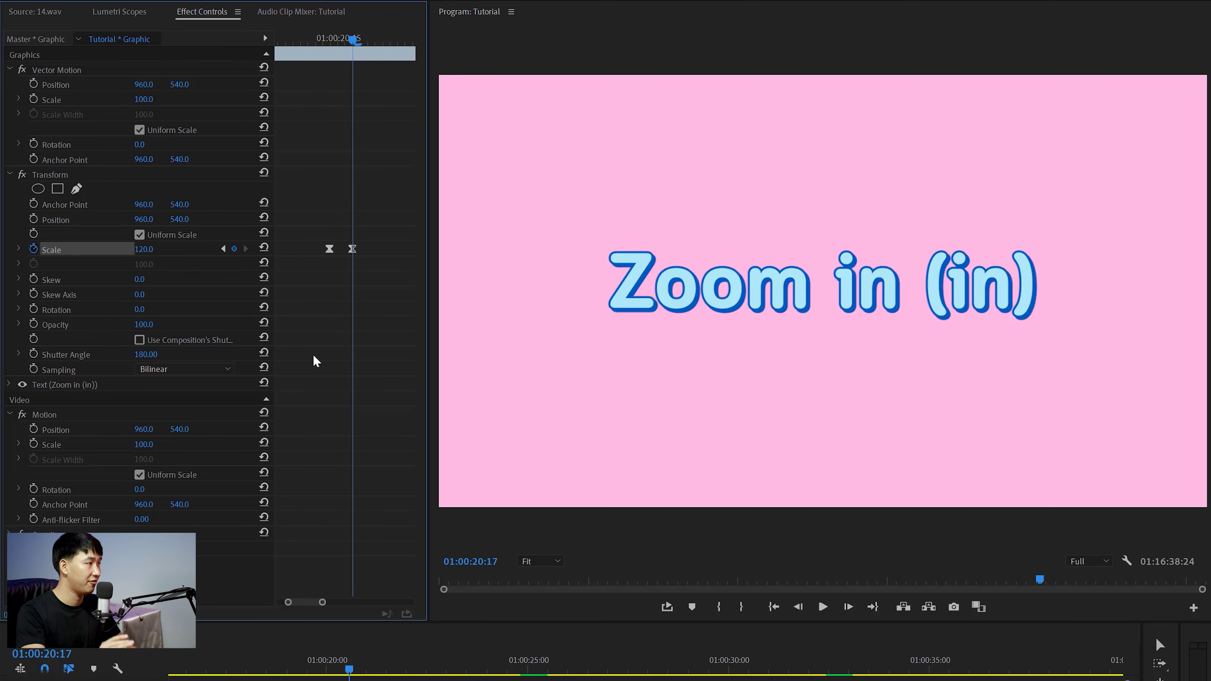
pyautogui.press('Right')
pyautogui.press('Right')
pyautogui.press('Right')
pyautogui.press('Right')
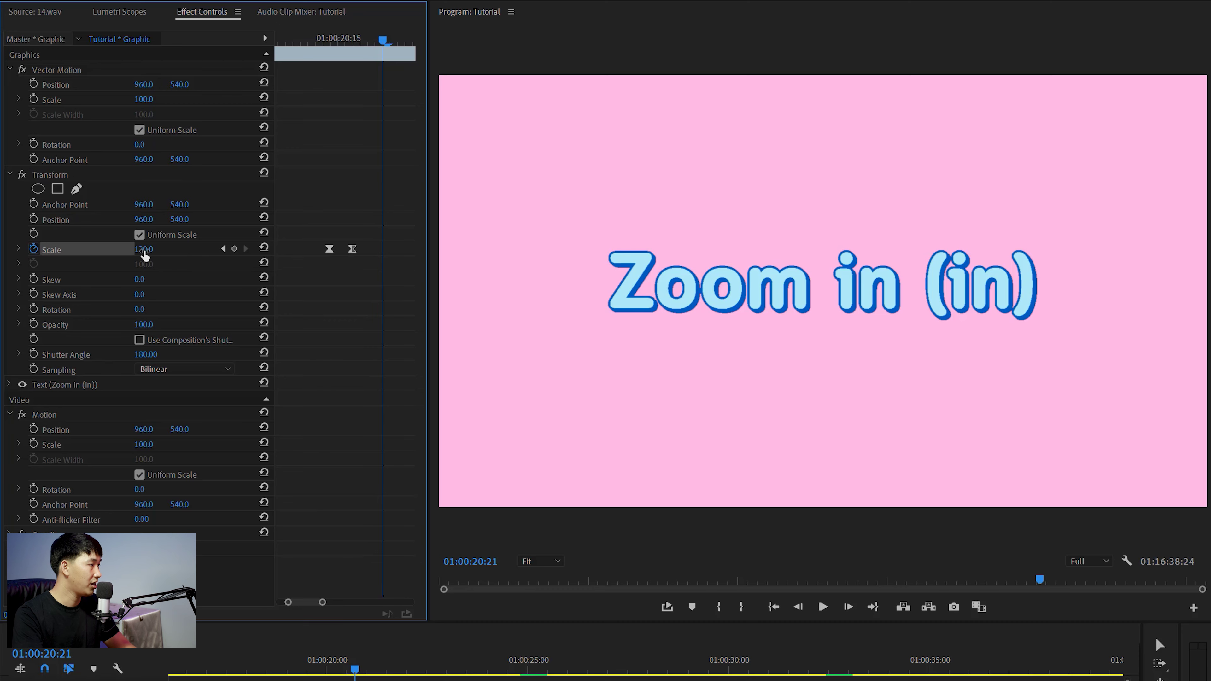
pyautogui.click(145, 249)
pyautogui.write('0')
pyautogui.press('Return')
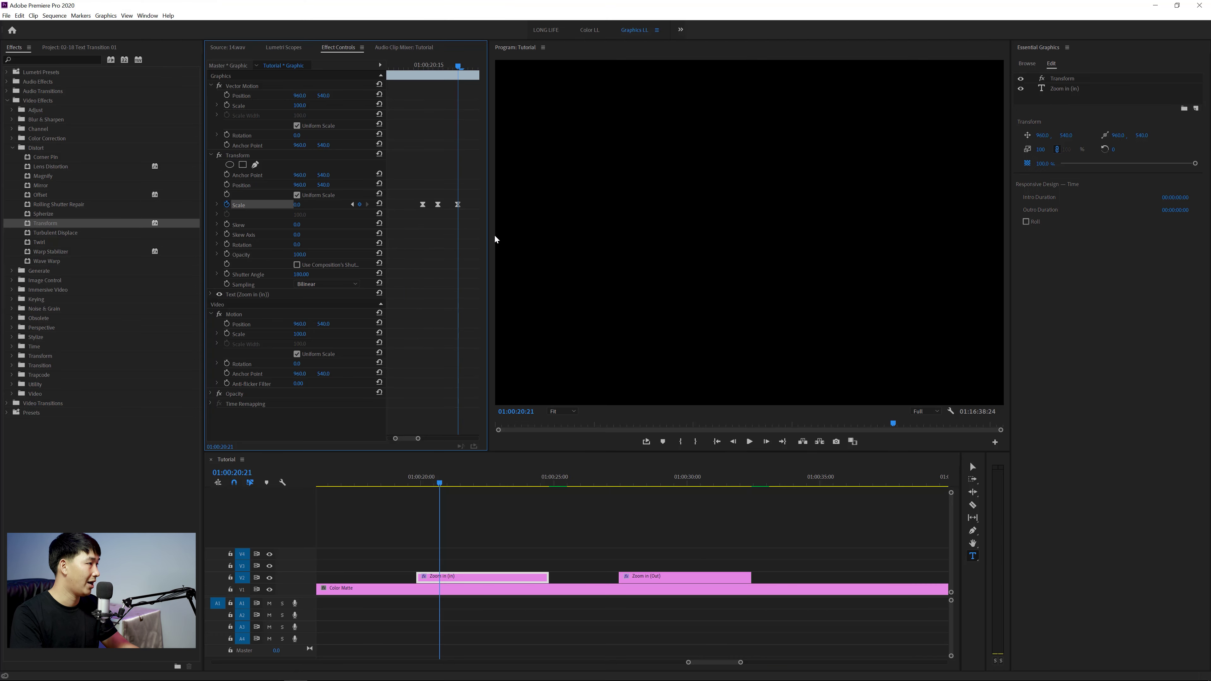
pyautogui.scroll(2, 455, 215)
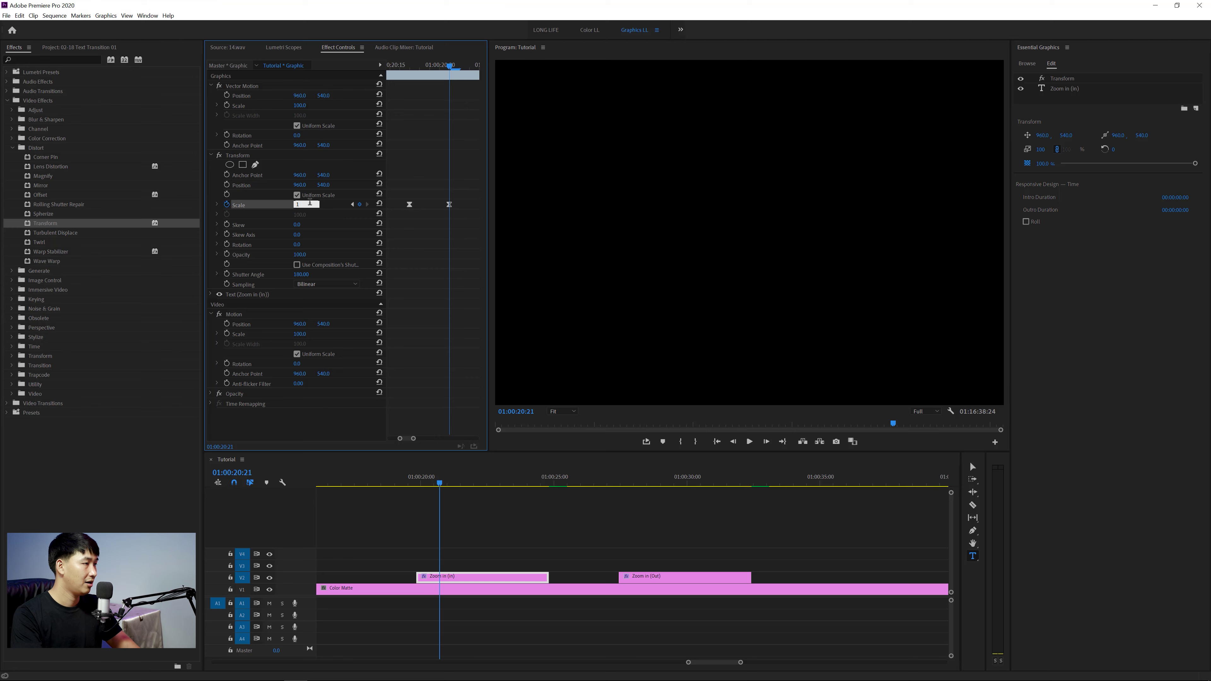
# Set the last Scale keyframe to 1, trim the clip's end there, and replay the animation.
pyautogui.press('Return')
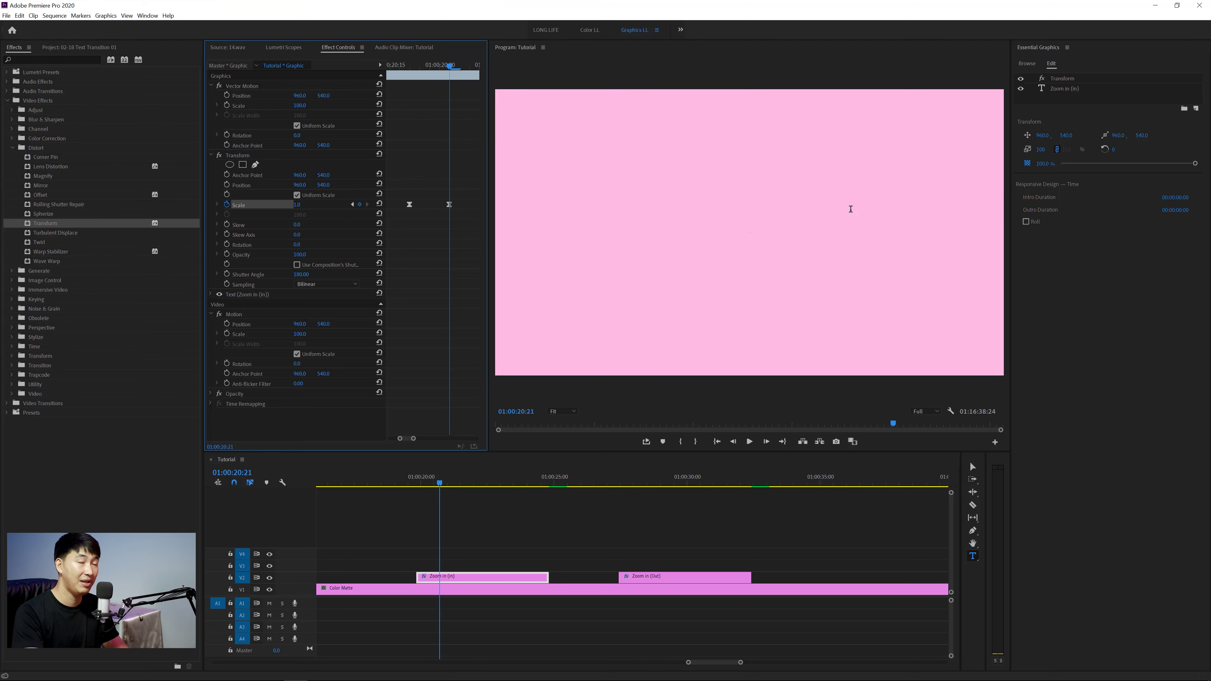
pyautogui.moveTo(547, 578); pyautogui.dragTo(439, 578)
pyautogui.press('=')
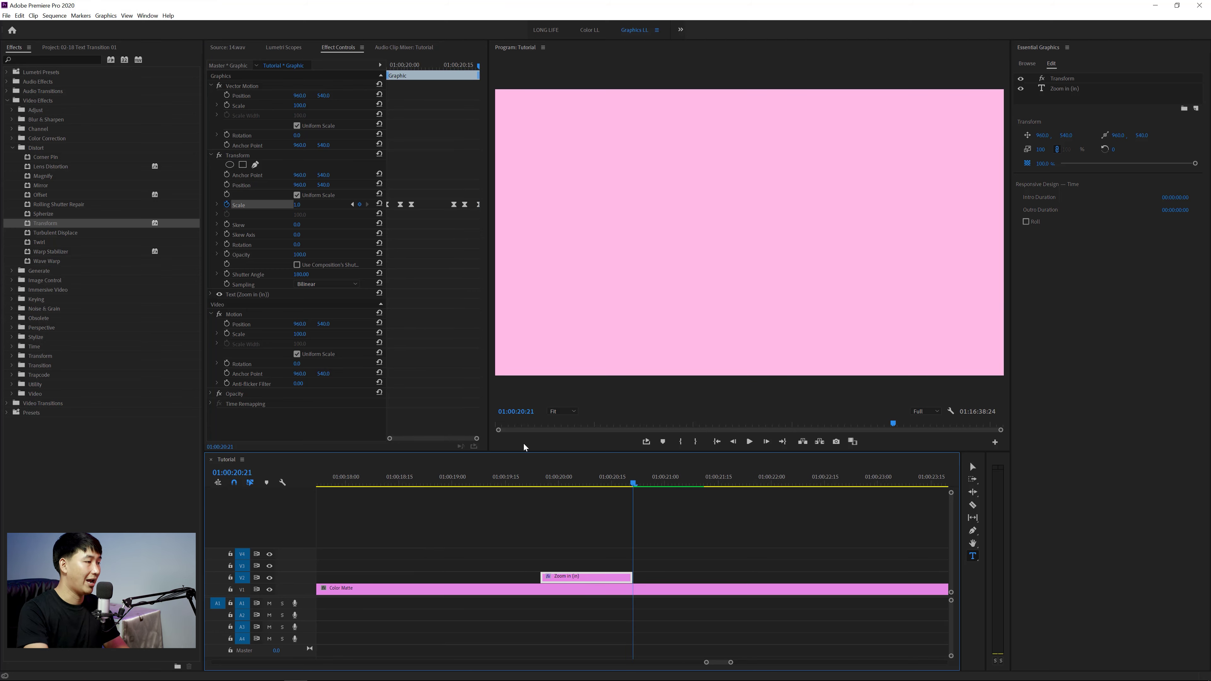
pyautogui.click(512, 477)
pyautogui.press('space')
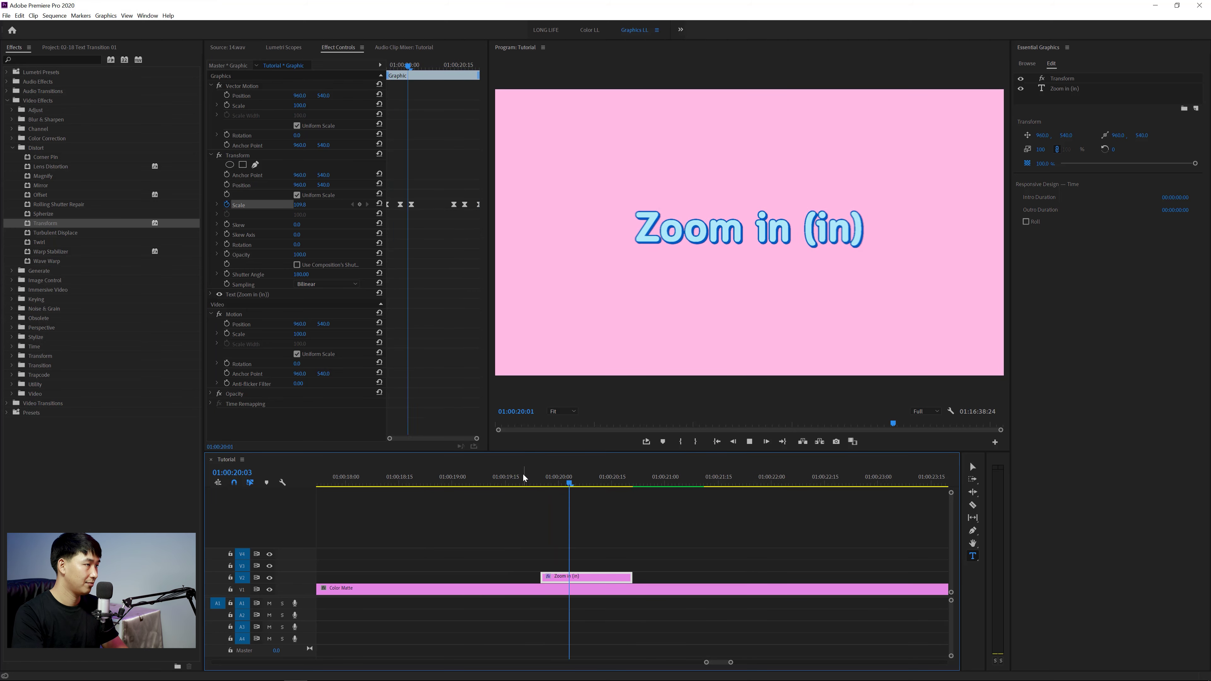
pyautogui.click(525, 476)
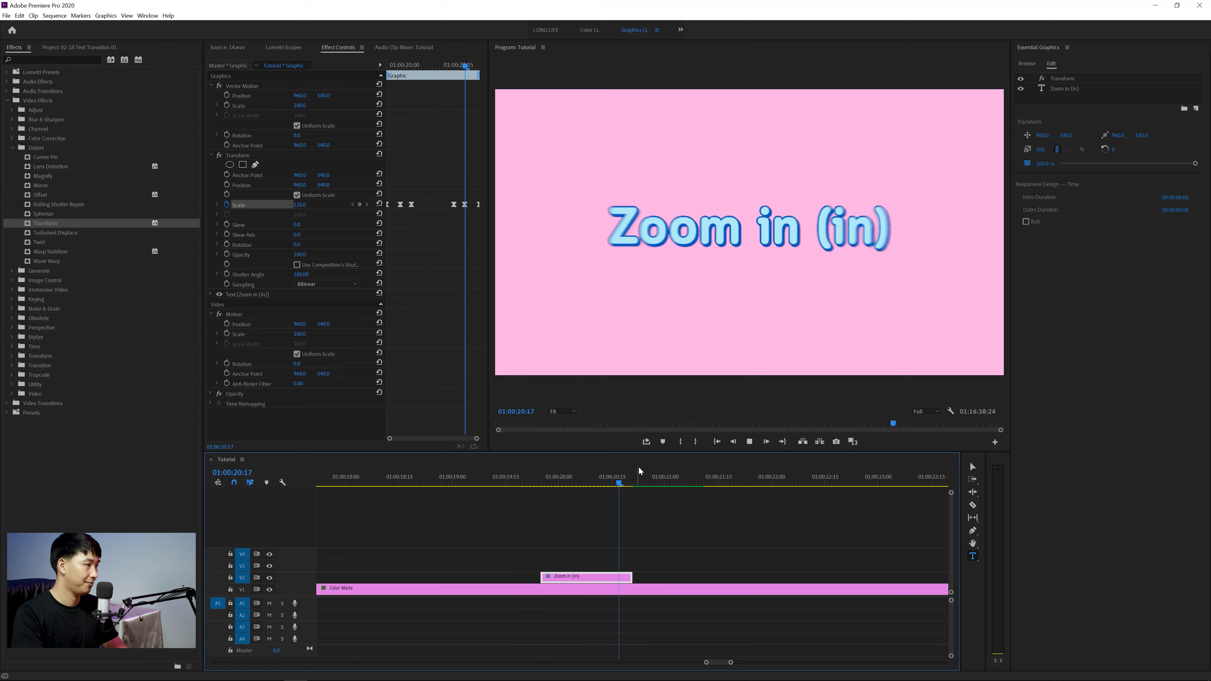
pyautogui.click(534, 489)
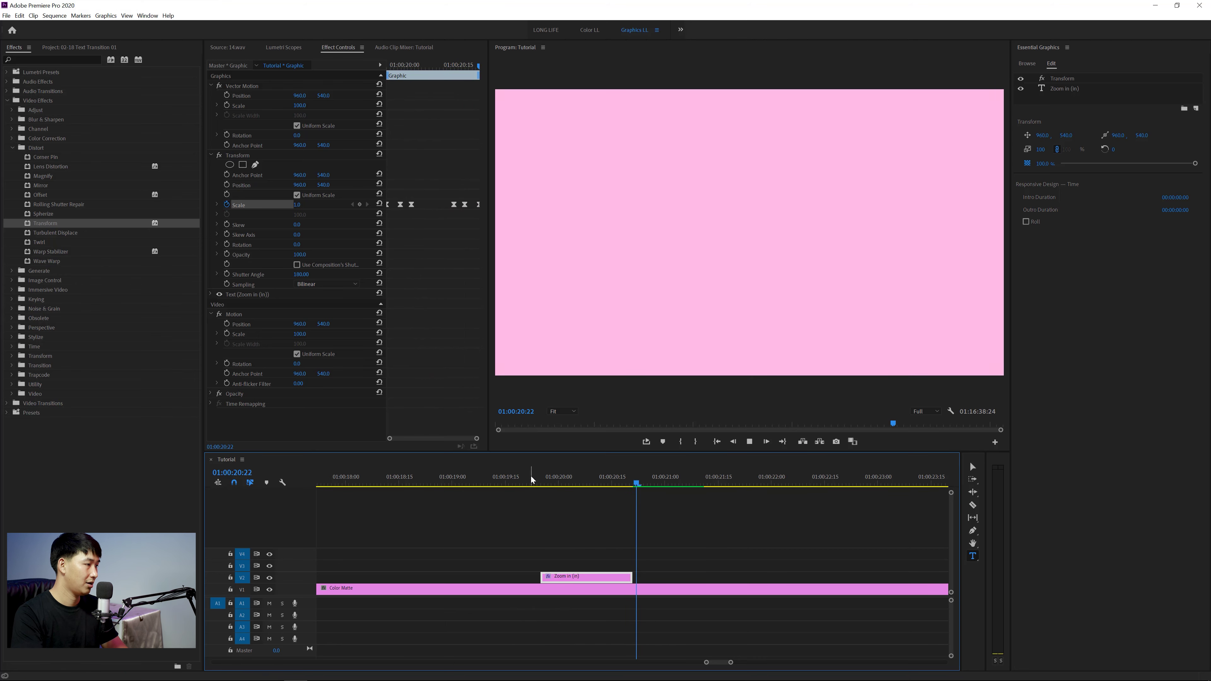
pyautogui.click(533, 475)
pyautogui.press('Up')
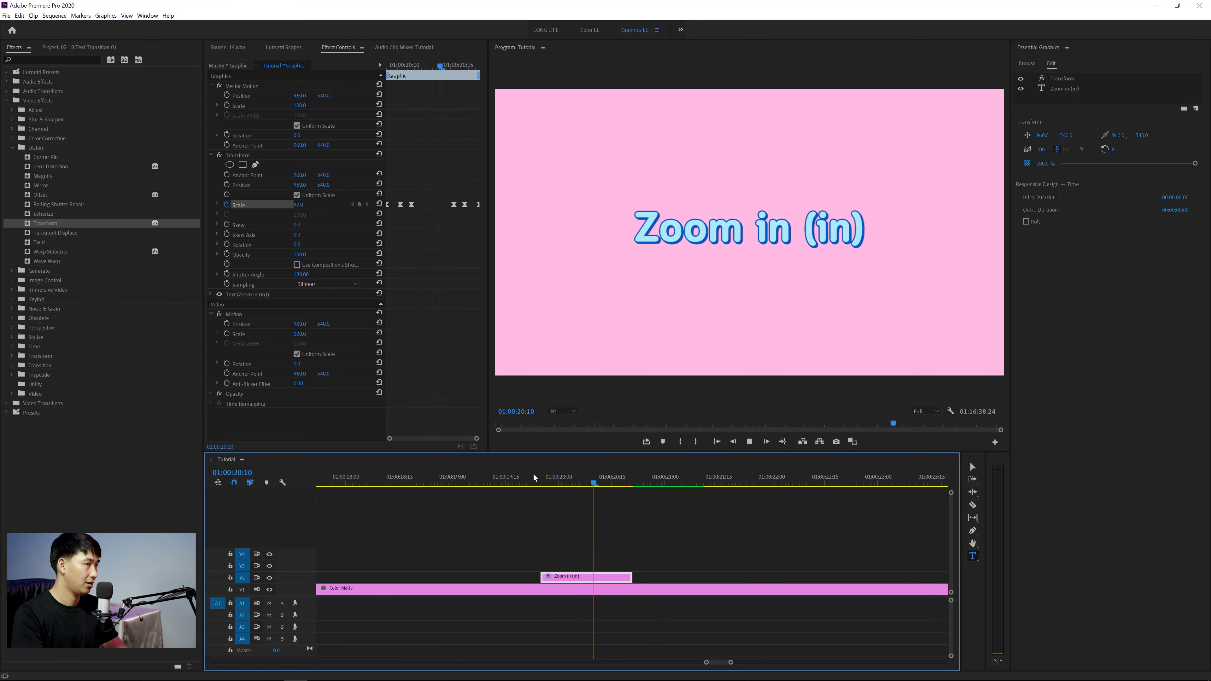
pyautogui.click(532, 474)
pyautogui.press('space')
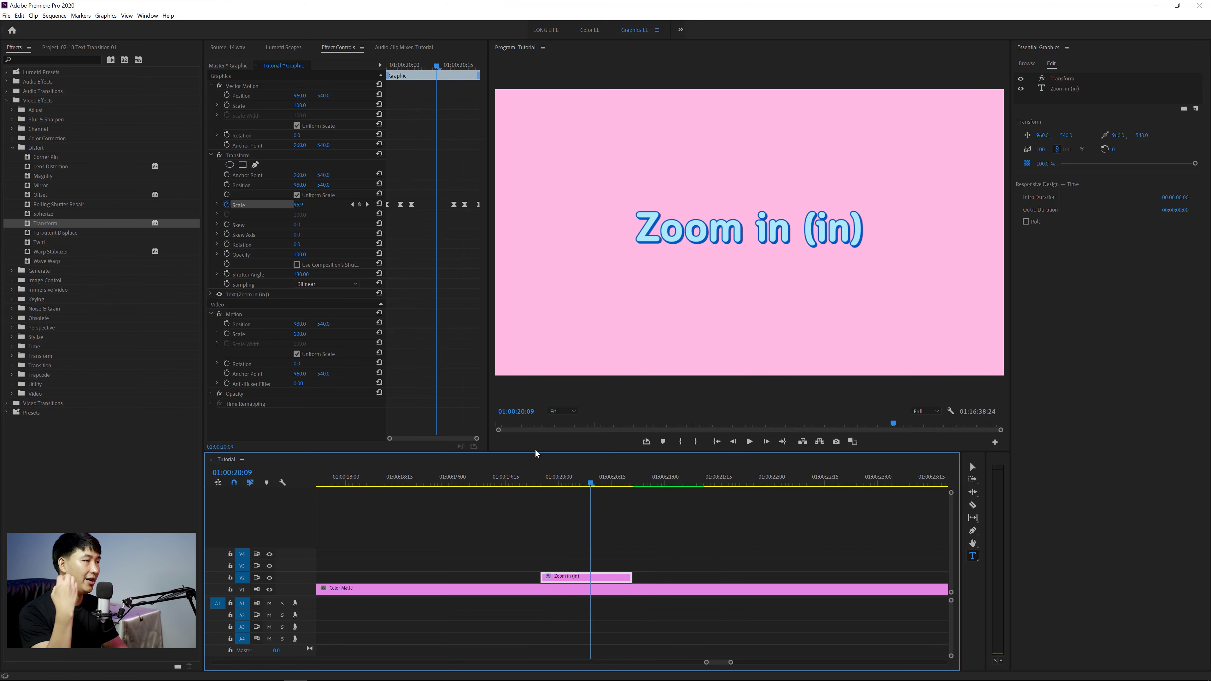
# Zoom the timeline out and load the Zoom in (Out) clip's settings.
pyautogui.press('\\')
pyautogui.press('Right')
pyautogui.press('Right')
pyautogui.press('Right')
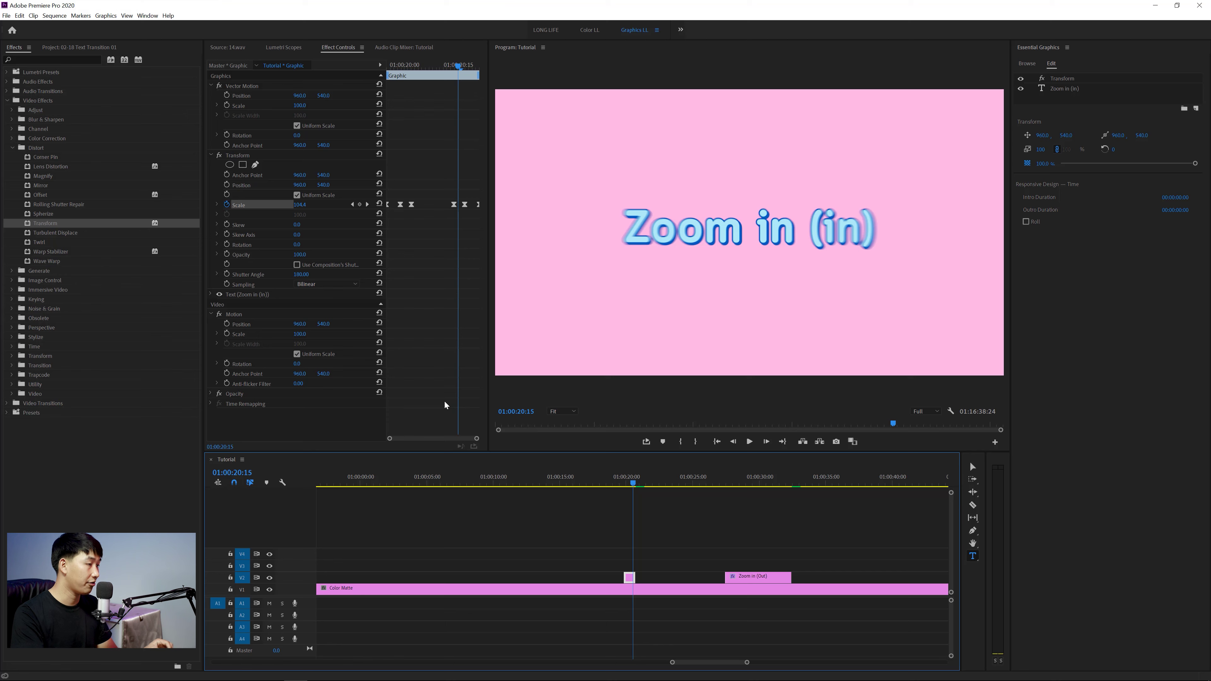
pyautogui.click(733, 482)
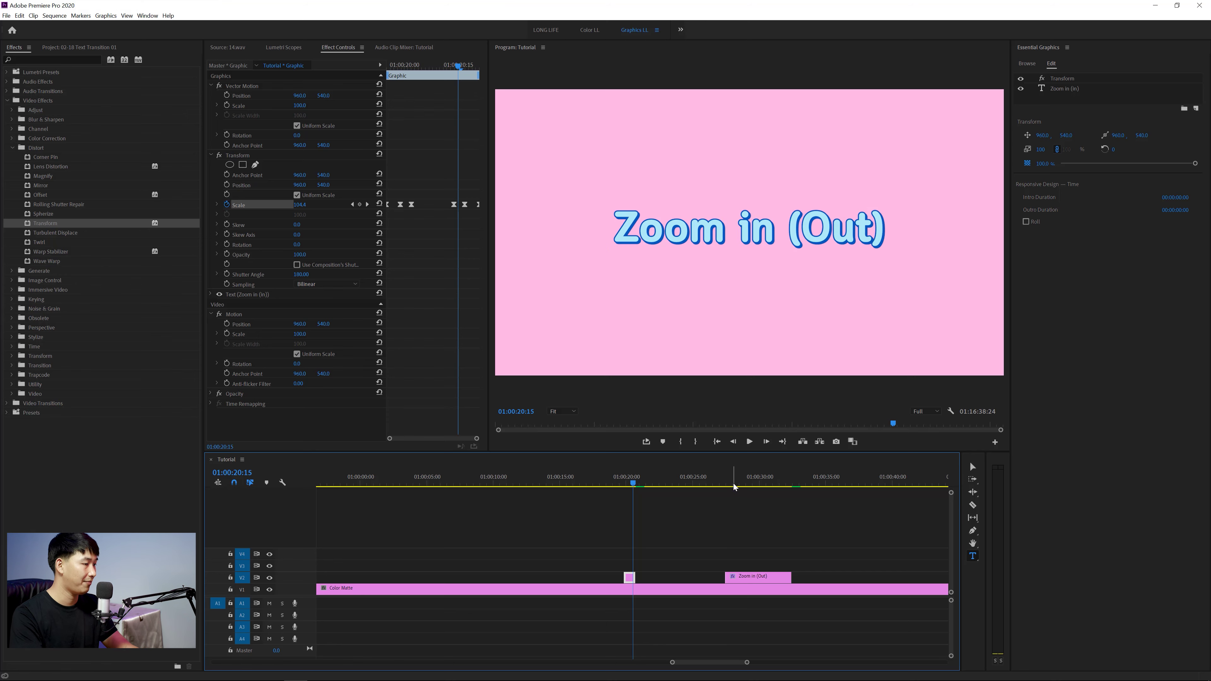
pyautogui.press('=')
pyautogui.press('=')
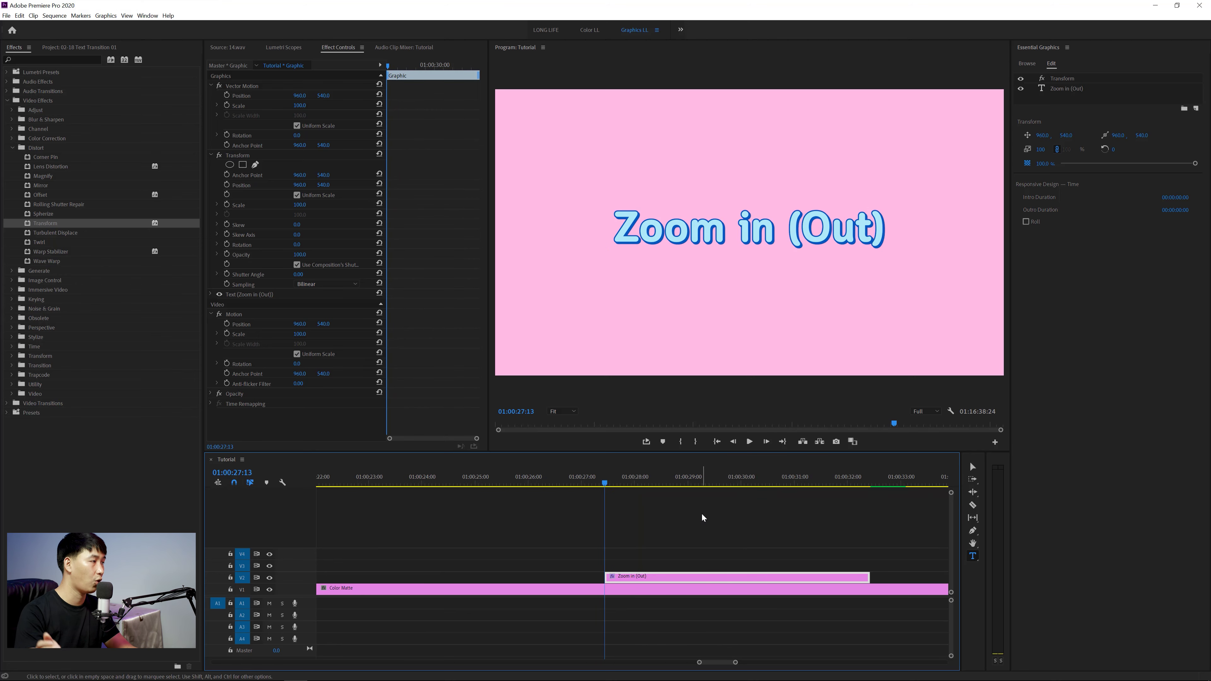
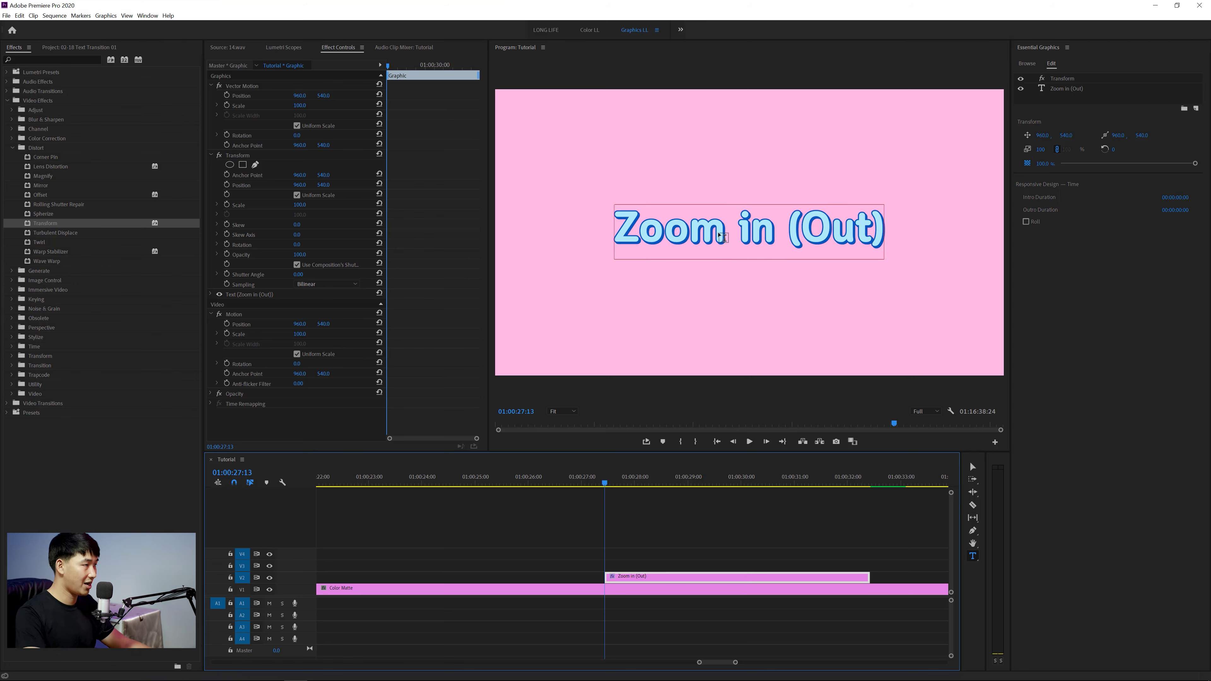
# Replace the pink title's 'Zoom in (Out)' text with 'Slide Left (In)'.
pyautogui.doubleClick(721, 236)
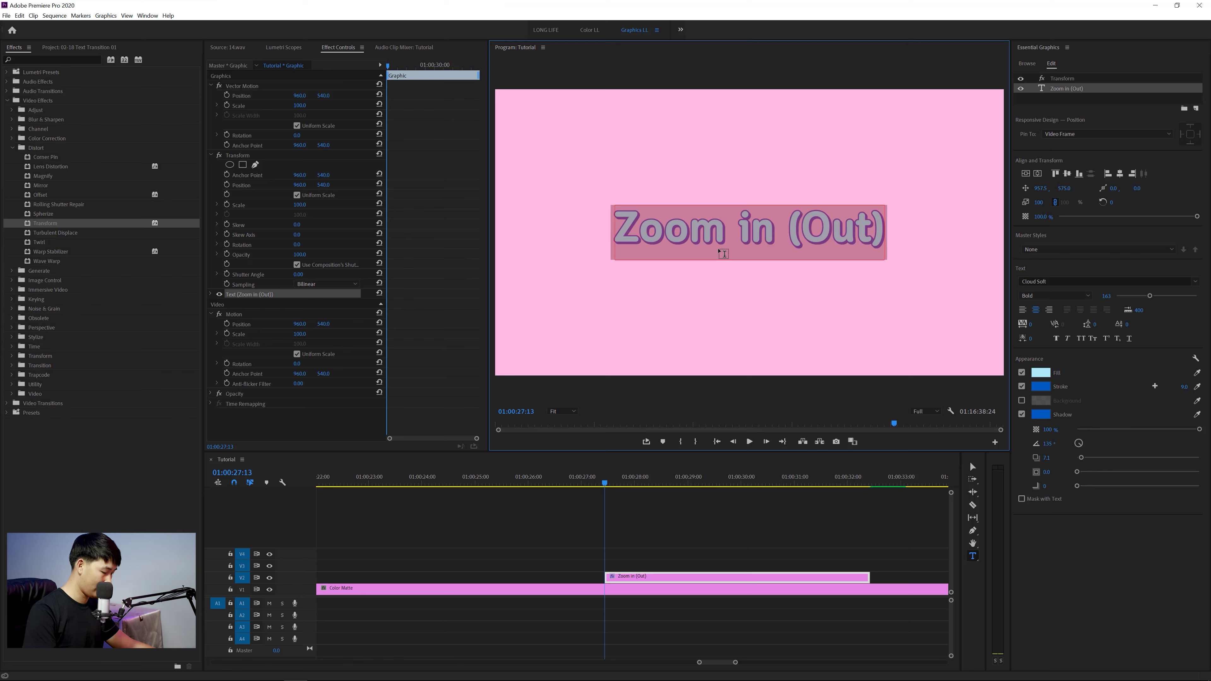
pyautogui.write('Slide Left')
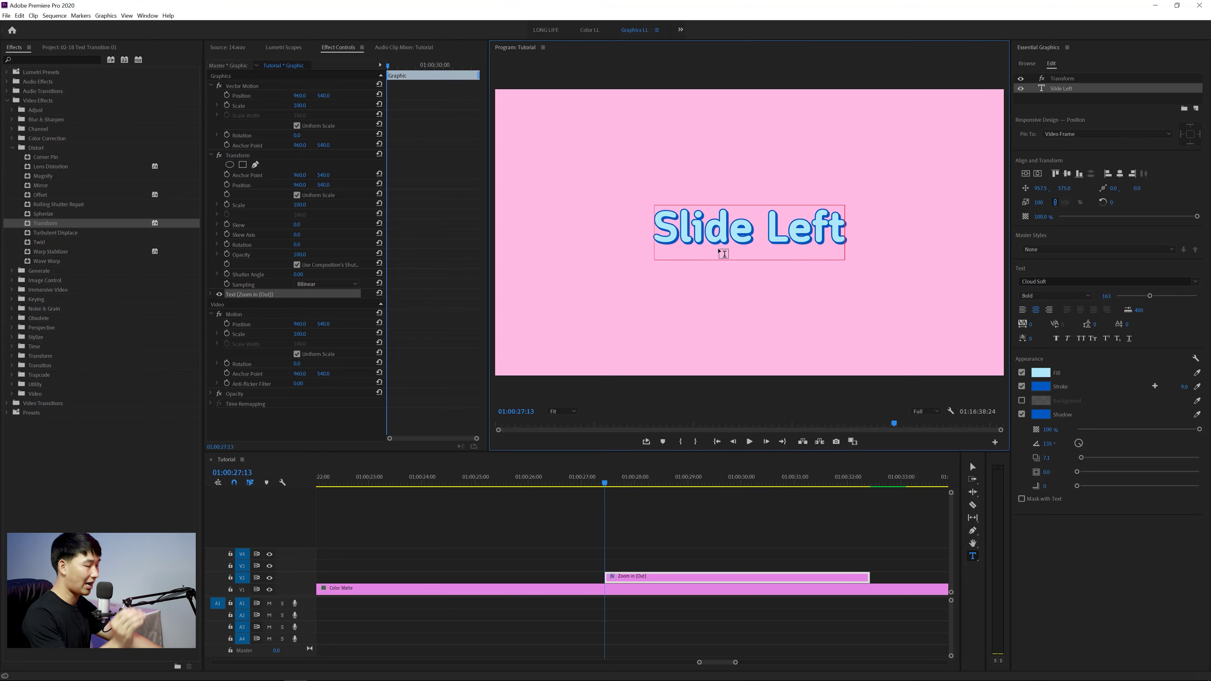
pyautogui.write(' ()')
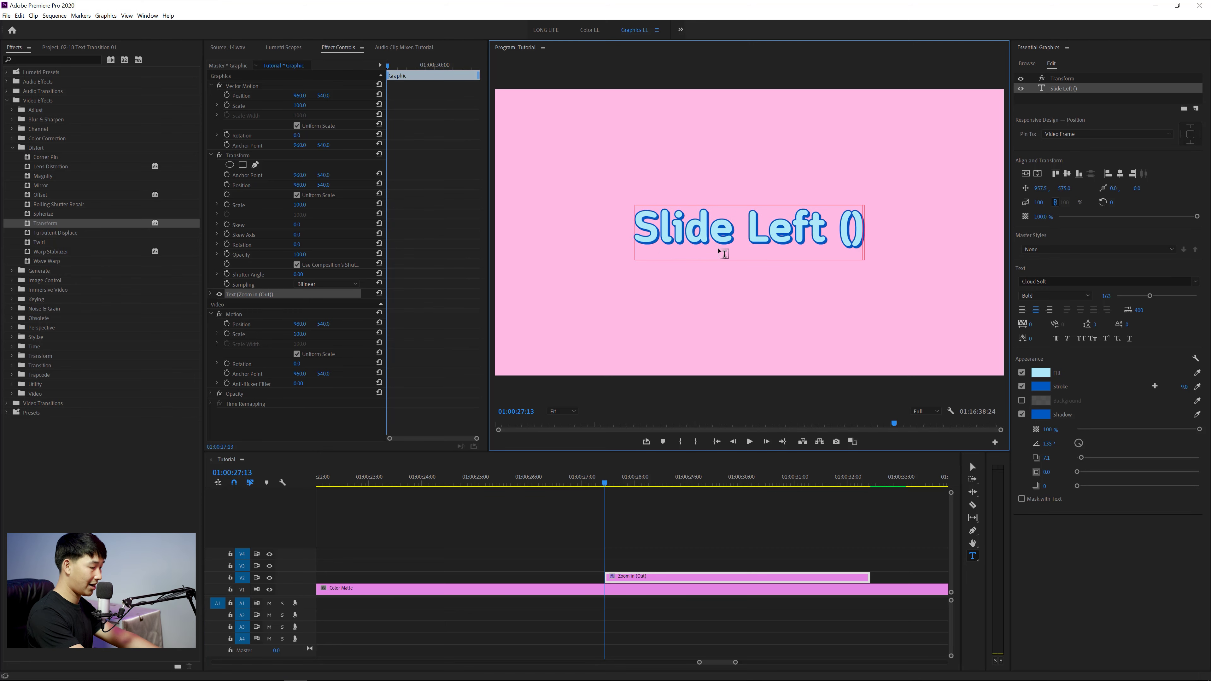
pyautogui.write('In')
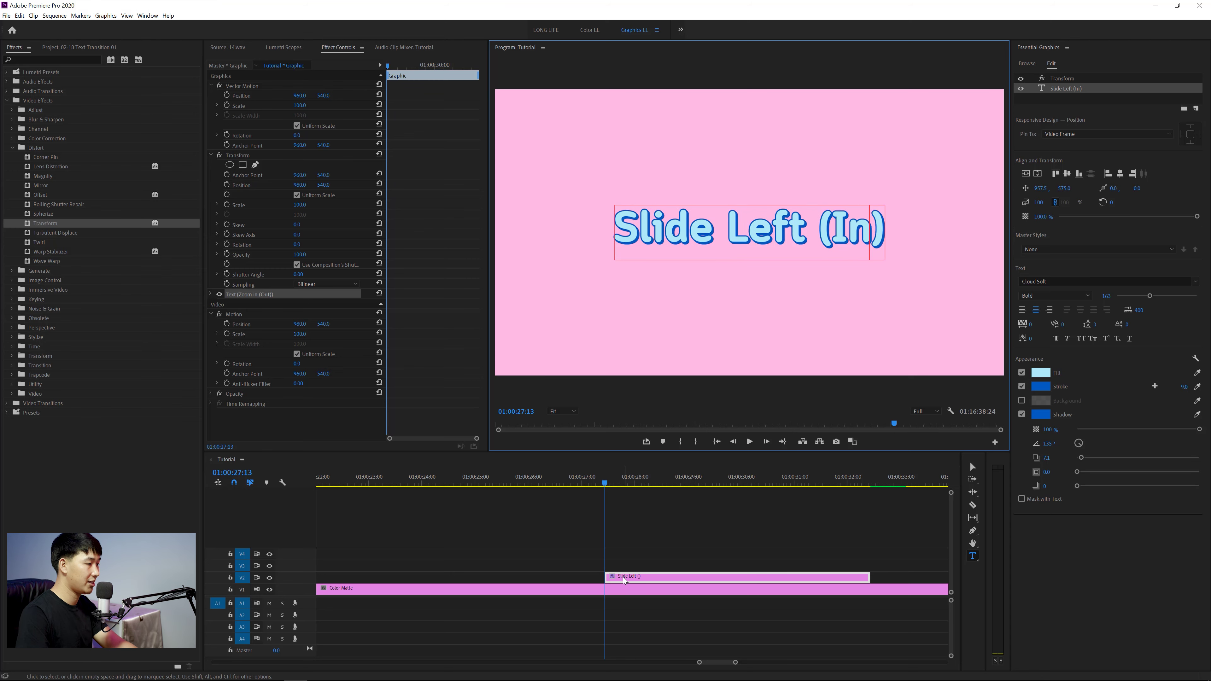
pyautogui.click(636, 577)
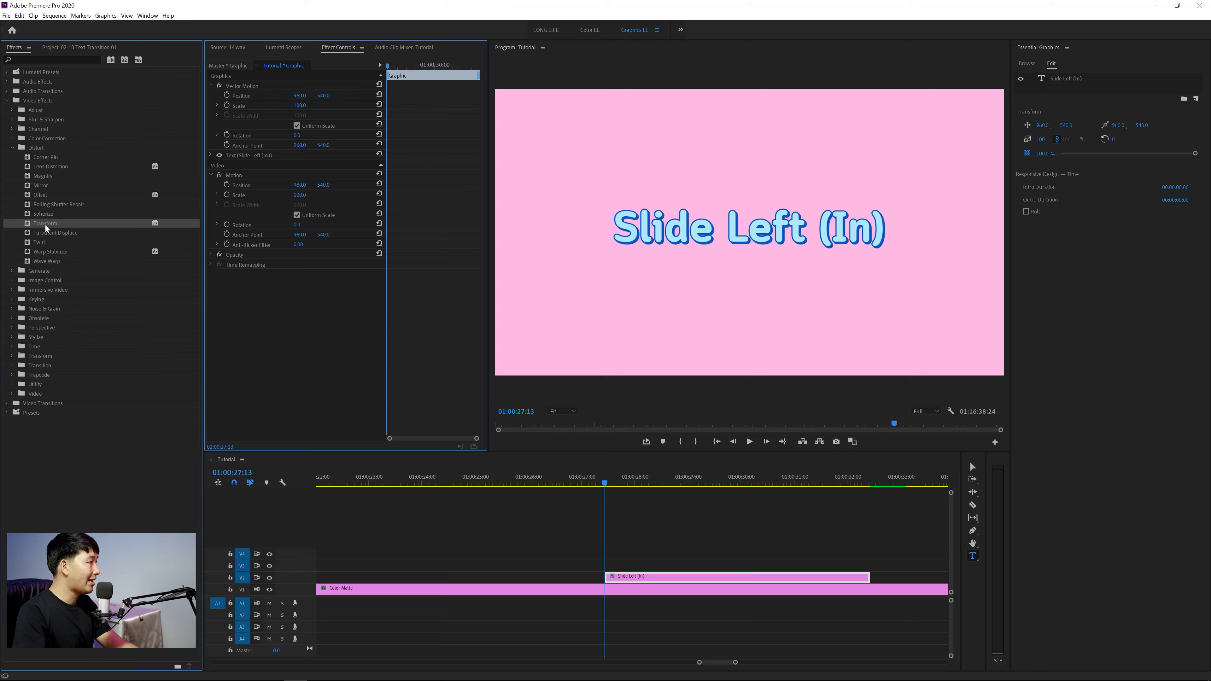
# Add a Transform effect to the Slide Left (In) clip, select it, and step forward two frames.
pyautogui.moveTo(630, 507); pyautogui.dragTo(634, 580)
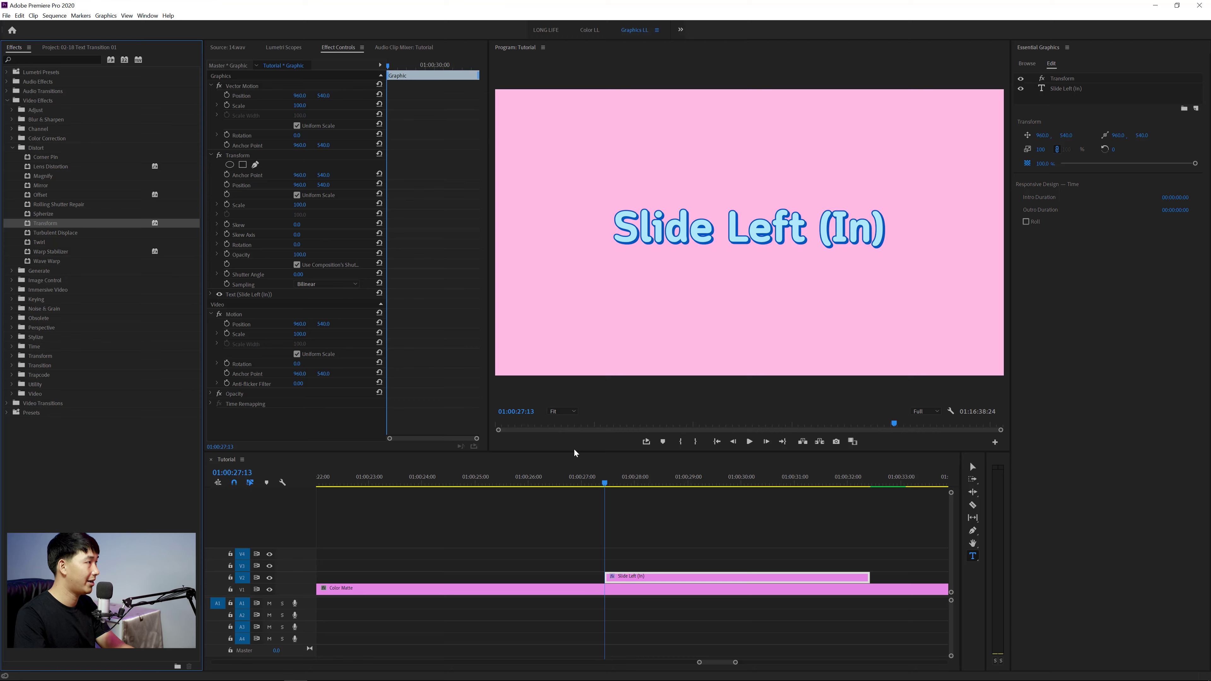
pyautogui.click(251, 156)
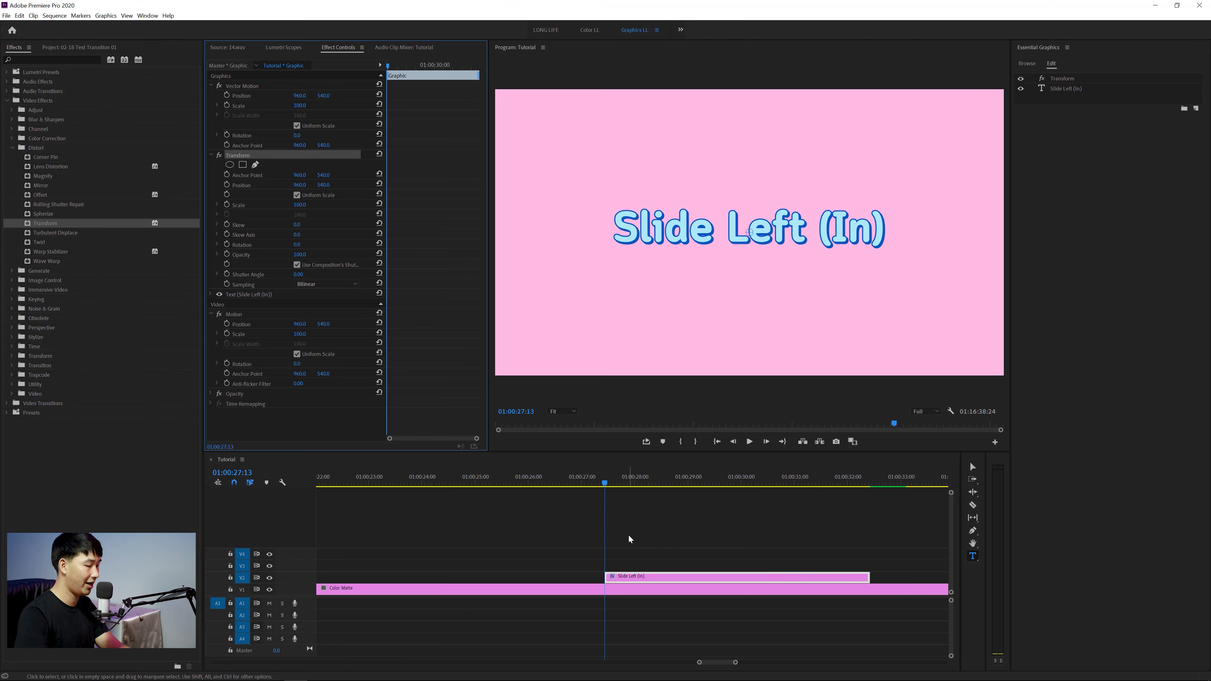
pyautogui.press('Right')
pyautogui.press('Right')
pyautogui.press('Right')
pyautogui.press('Right')
pyautogui.press('Right')
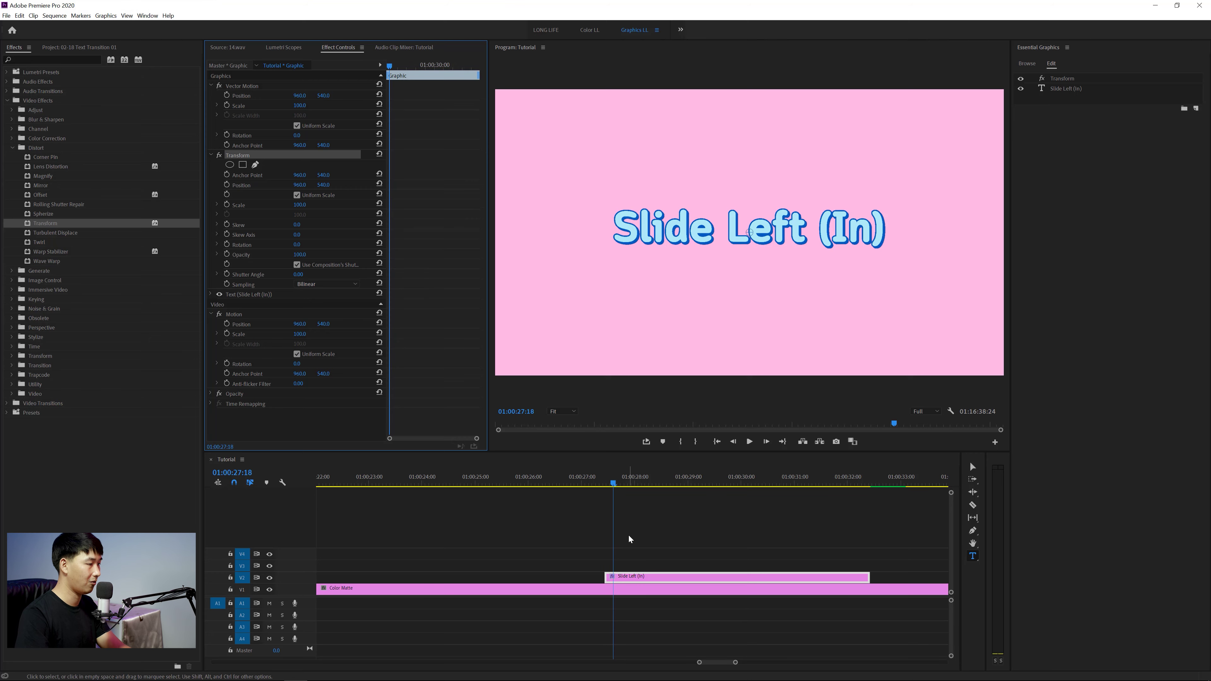
pyautogui.press('Right')
pyautogui.press('Right')
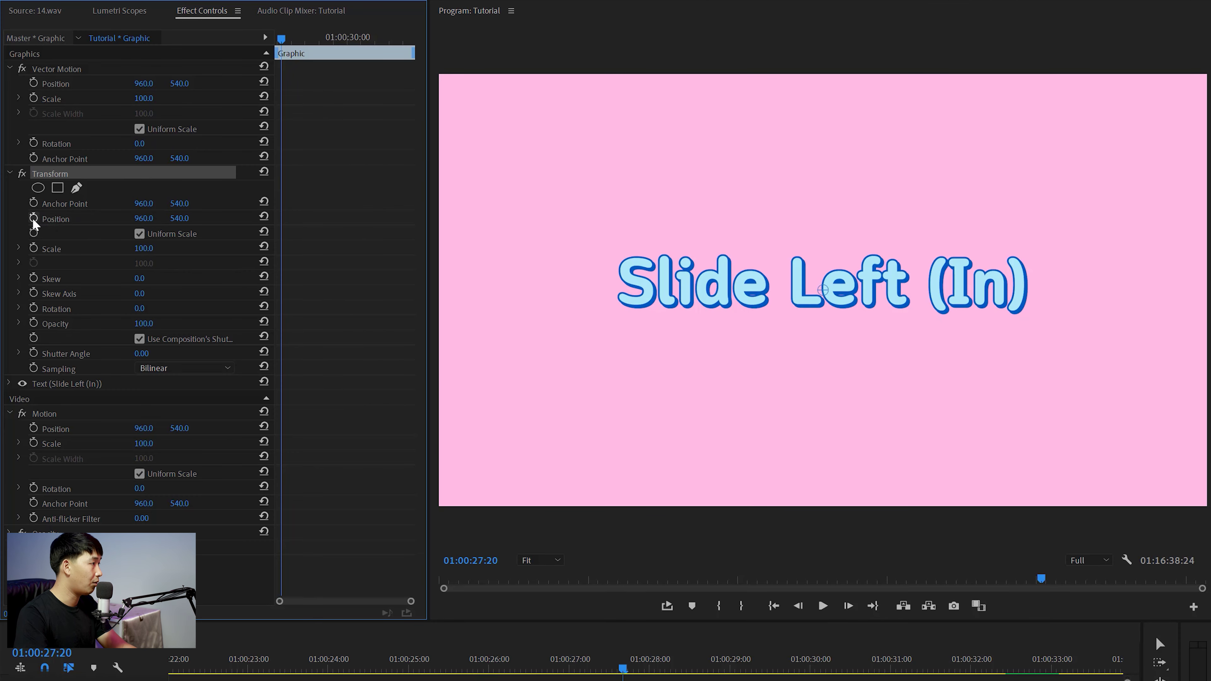
# Keyframe the Transform Position, then set X to 1000 a few frames earlier for an overshoot.
pyautogui.click(33, 217)
pyautogui.press('=')
pyautogui.press('=')
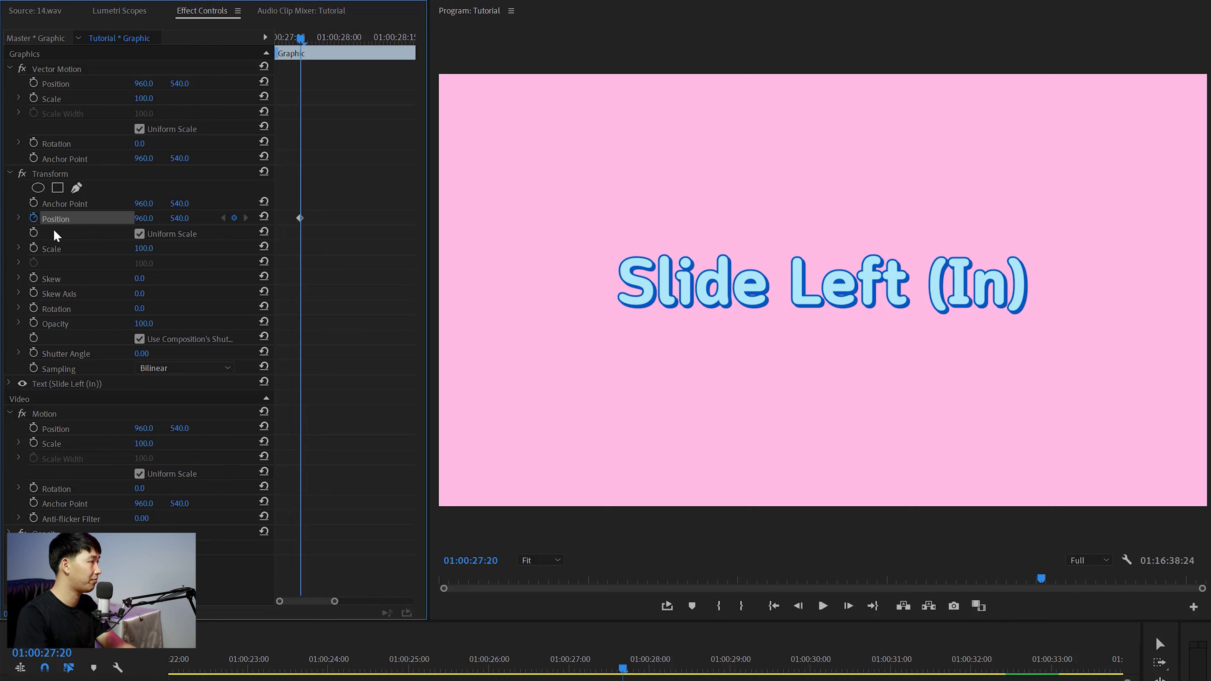
pyautogui.press('=')
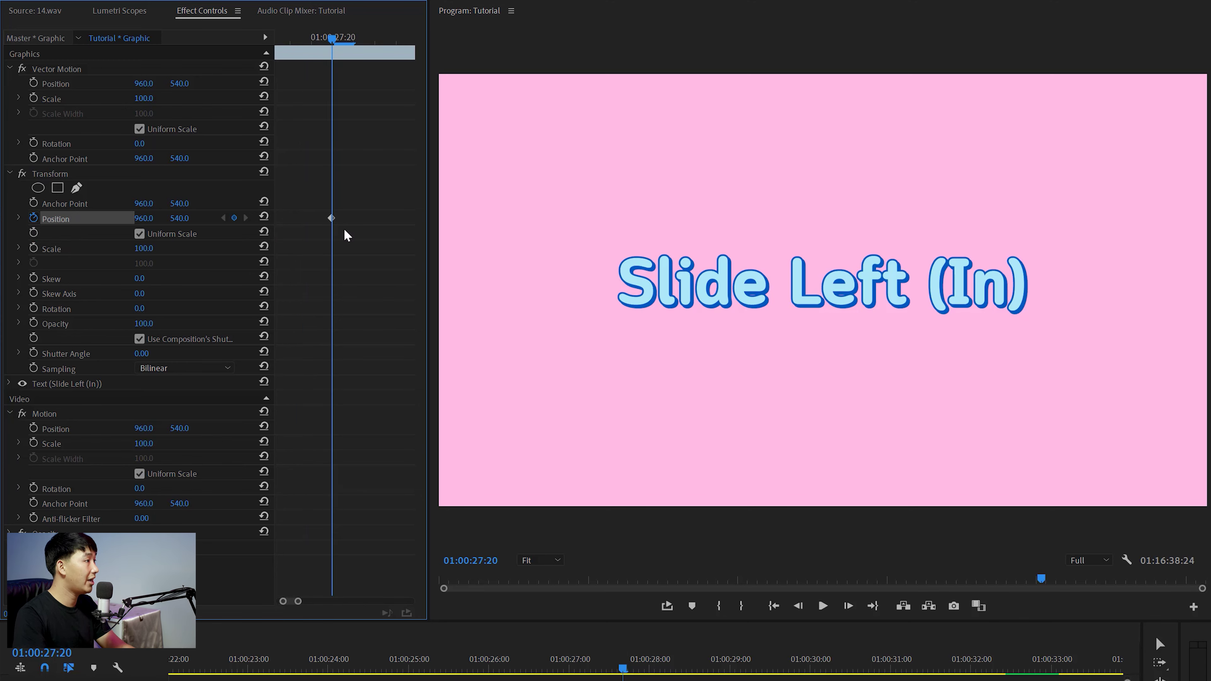
pyautogui.press('Left')
pyautogui.press('Left')
pyautogui.press('Left')
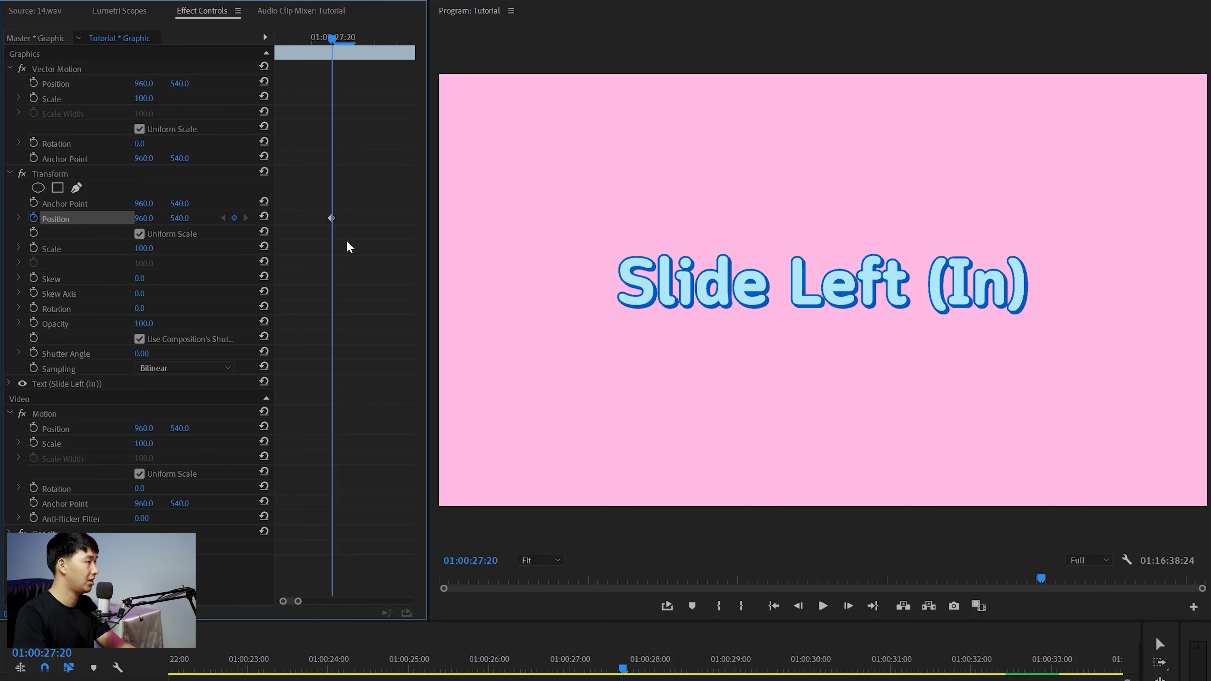
pyautogui.press('-')
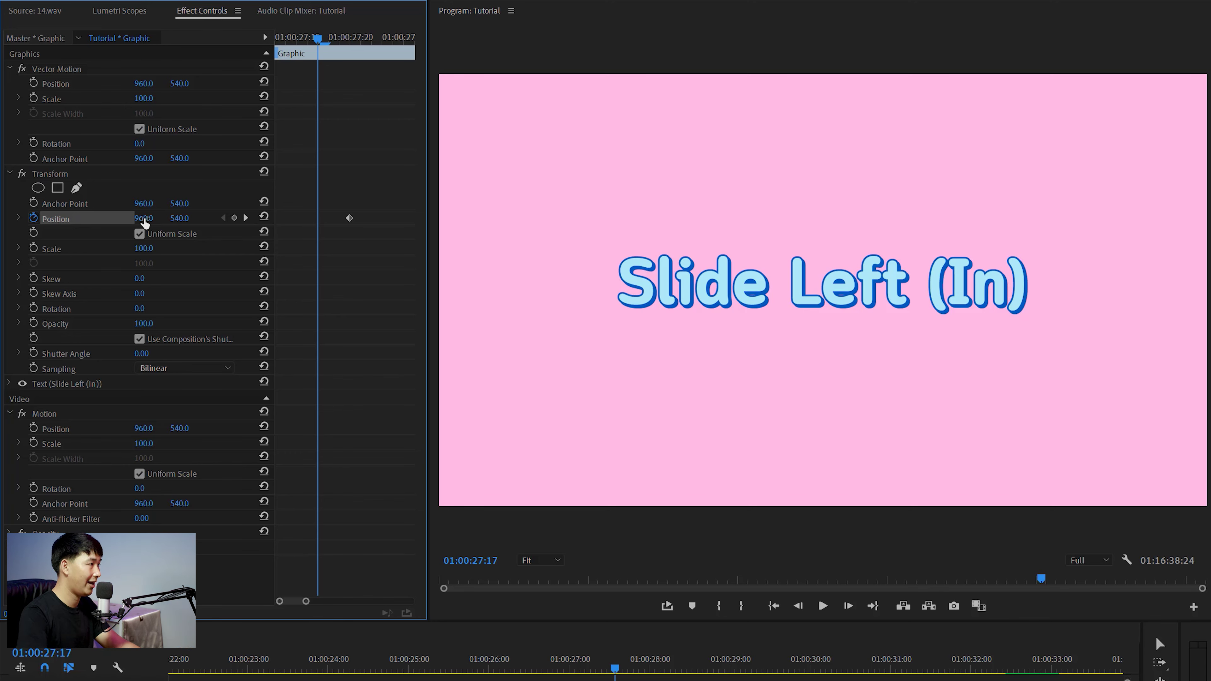
pyautogui.moveTo(143, 218); pyautogui.dragTo(254, 232)
pyautogui.write('10')
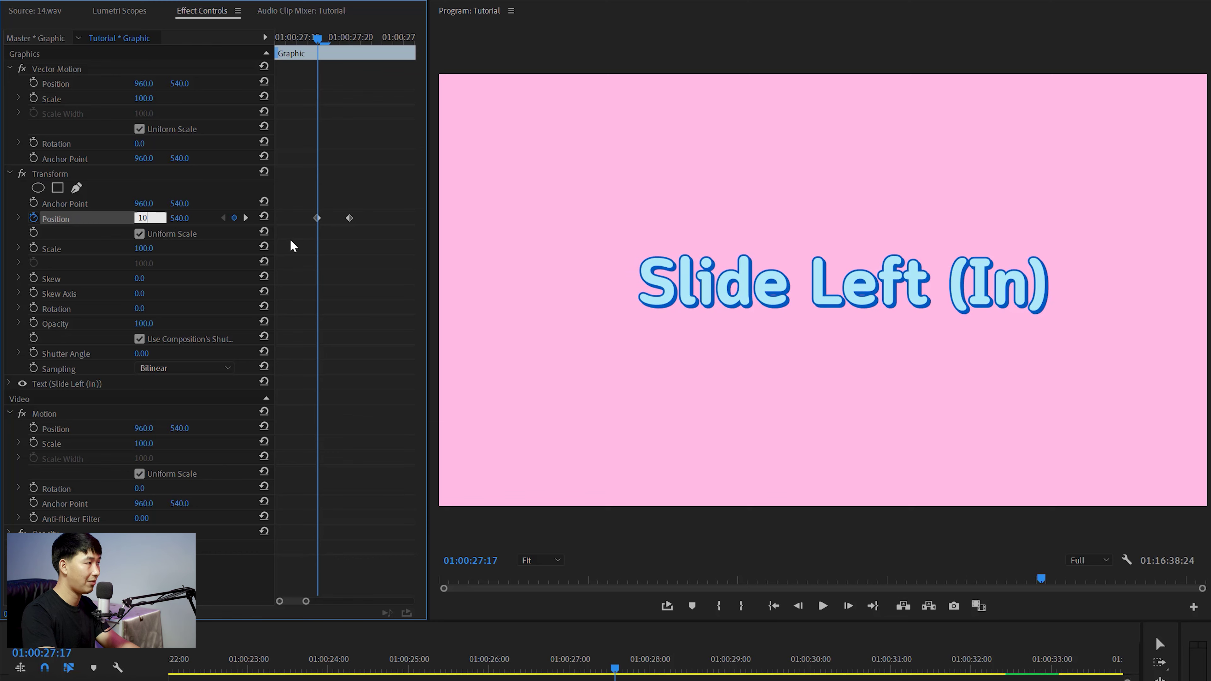
pyautogui.write('0')
pyautogui.press('Return')
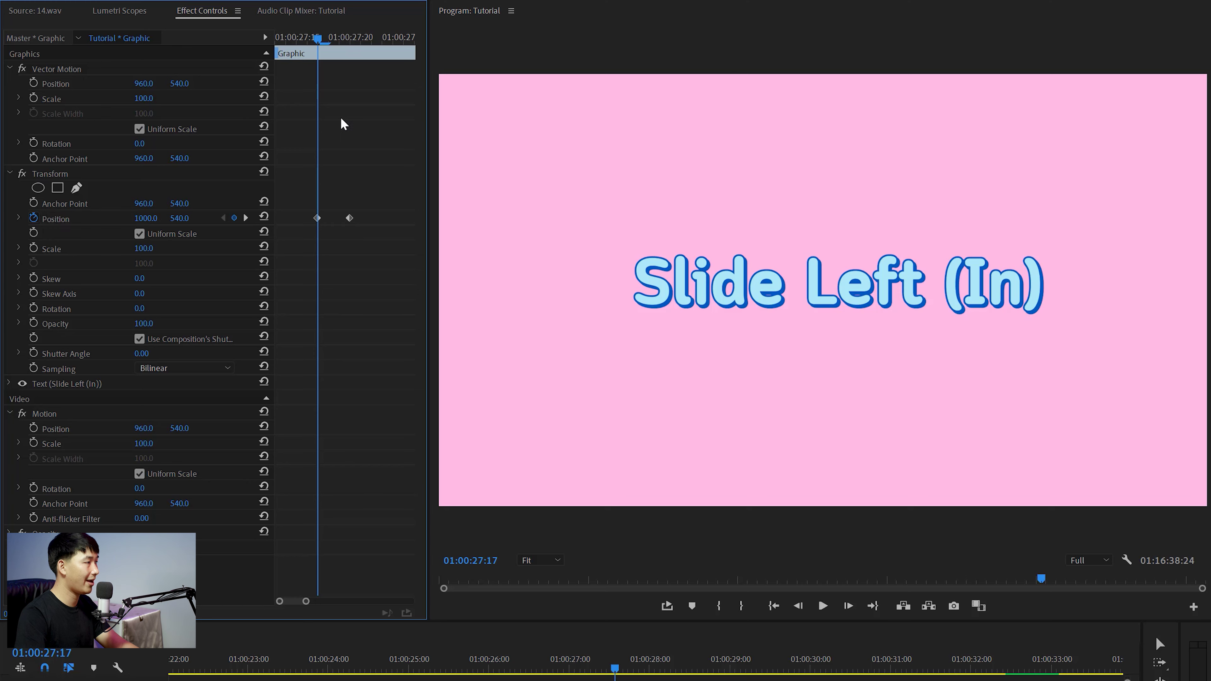
# Set an off-screen-left Position keyframe four frames earlier and ease all keyframes with Bezier.
pyautogui.press('Left')
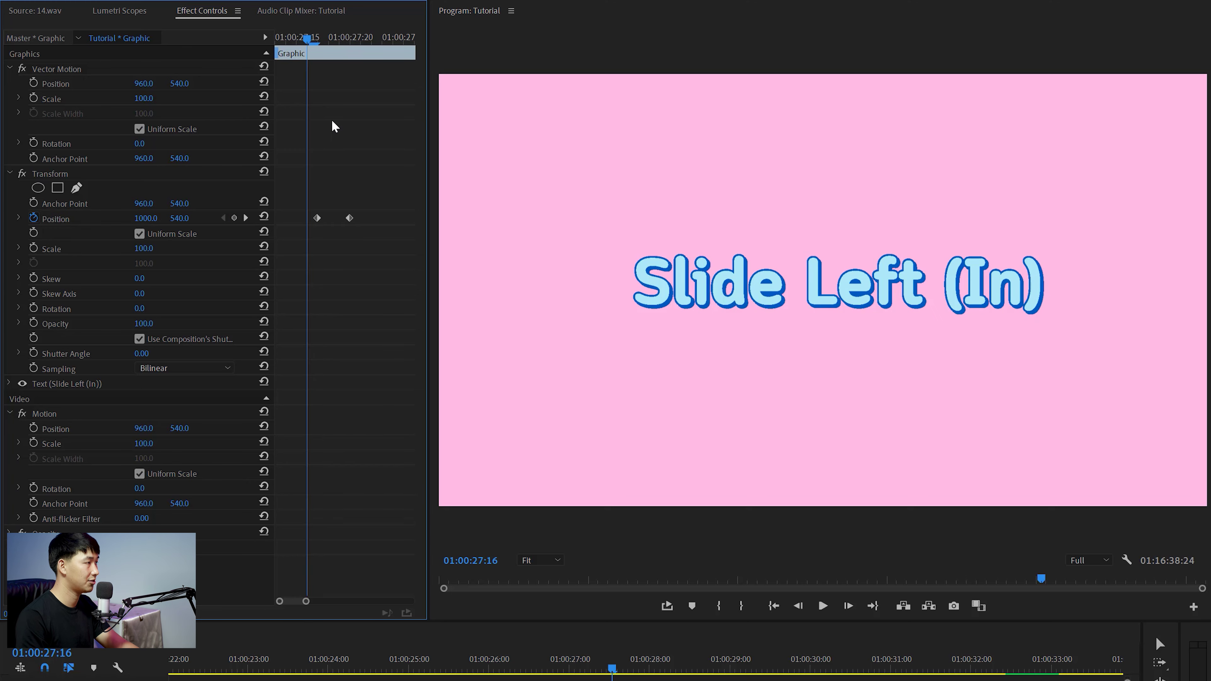
pyautogui.press('Left')
pyautogui.press('Left')
pyautogui.press('Left')
pyautogui.moveTo(151, 223); pyautogui.dragTo(29, 218)
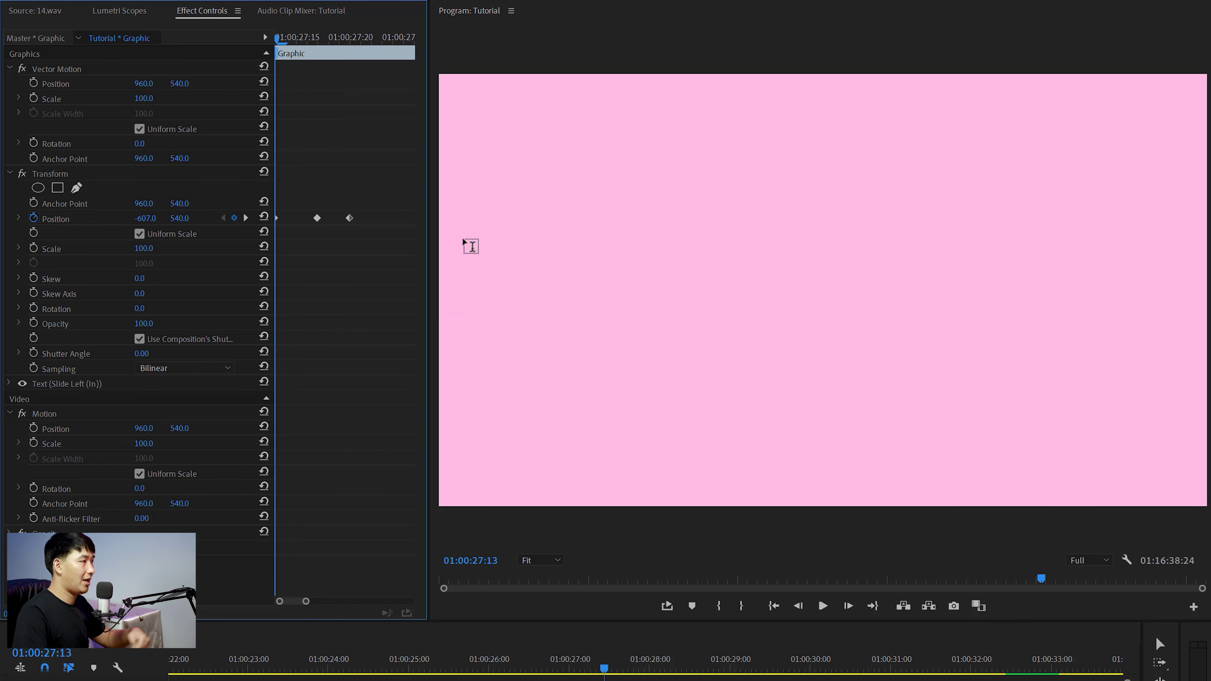
pyautogui.press('space')
pyautogui.press('space')
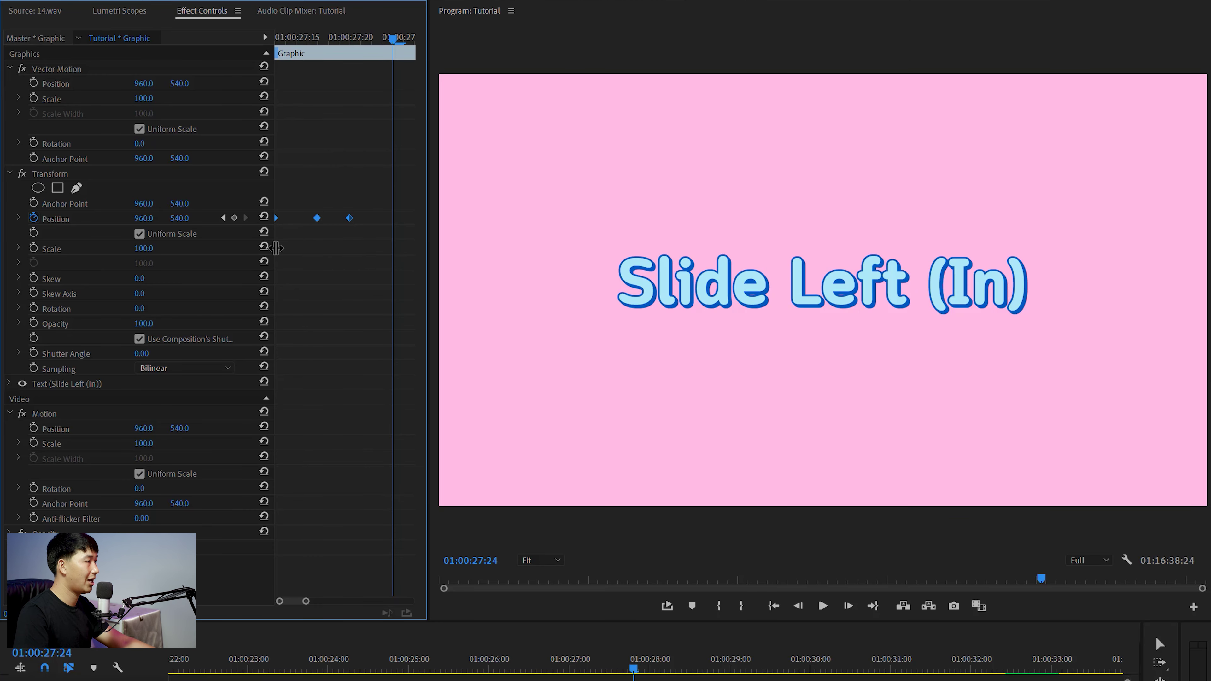
pyautogui.rightClick(317, 218)
pyautogui.click(495, 341)
pyautogui.press('Left')
pyautogui.press('Left')
pyautogui.press('Left')
pyautogui.press('Left')
pyautogui.press('Left')
pyautogui.press('Left')
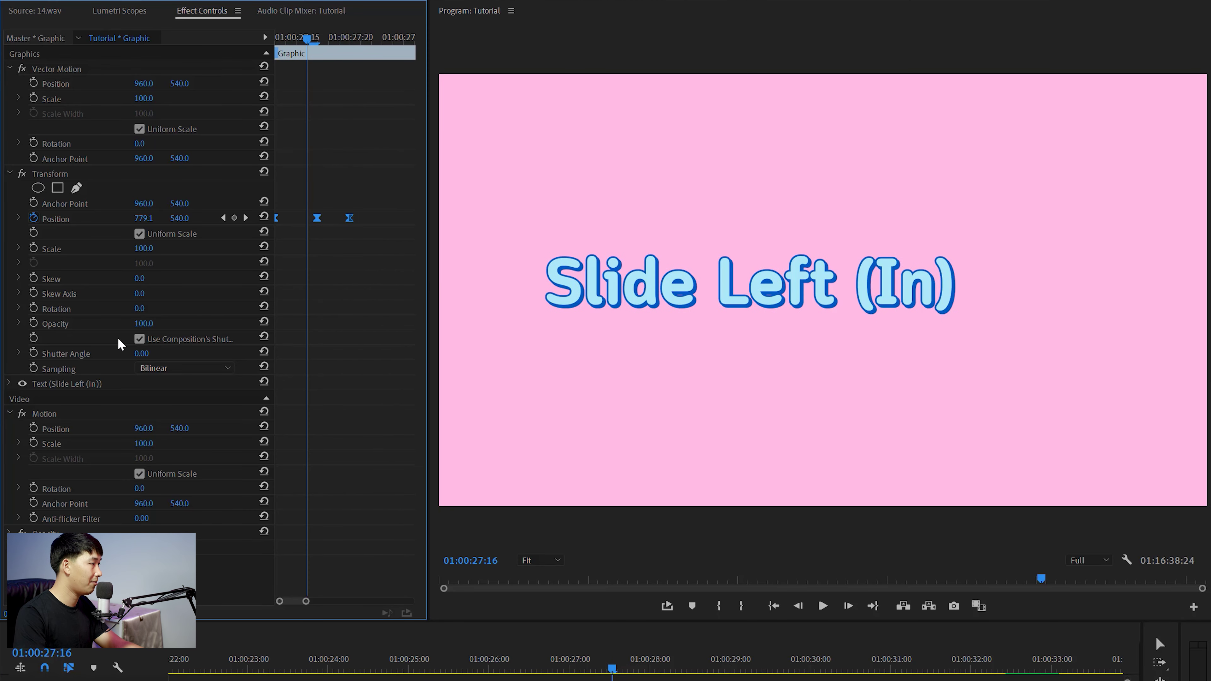
# Stop using the composition's shutter angle, set Shutter Angle to 180, and preview the slide-in.
pyautogui.click(139, 339)
pyautogui.click(142, 353)
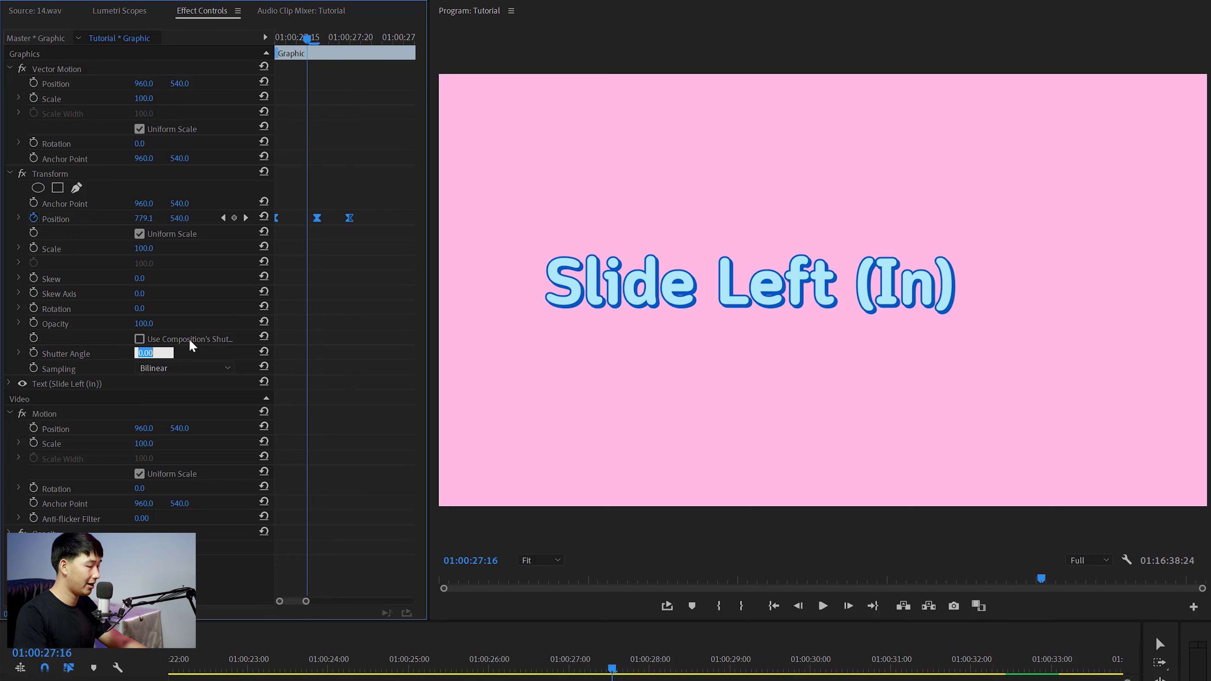
pyautogui.write('180')
pyautogui.press('Return')
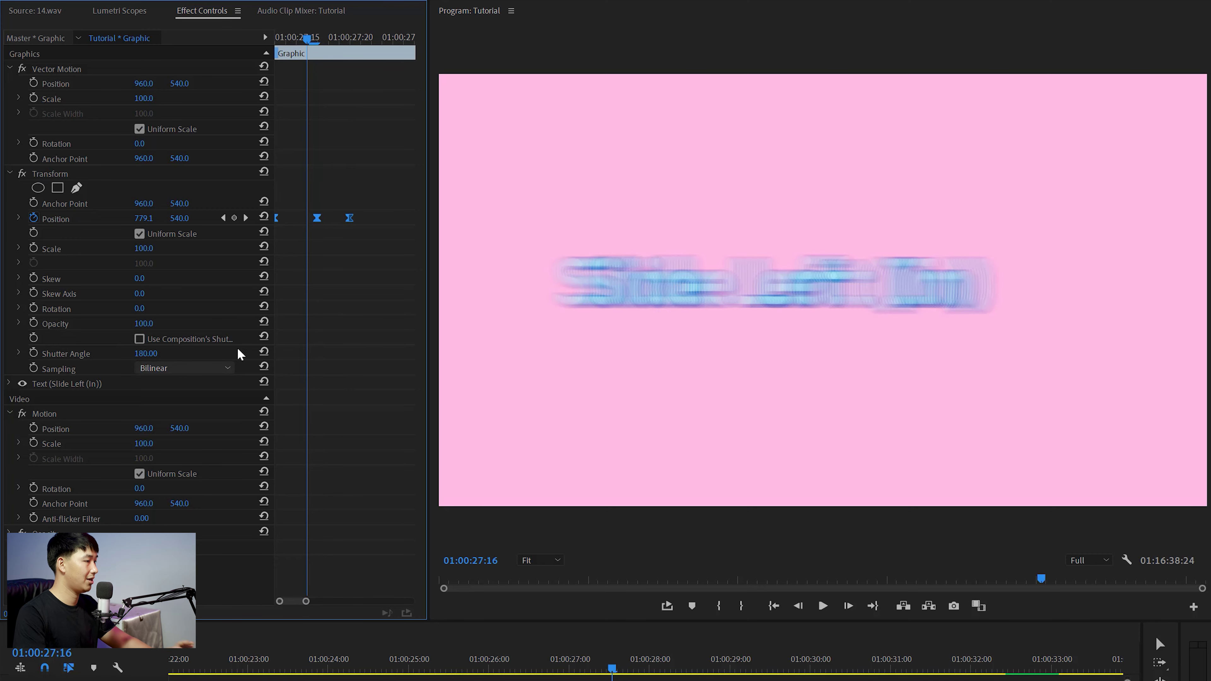
pyautogui.click(615, 485)
pyautogui.press('space')
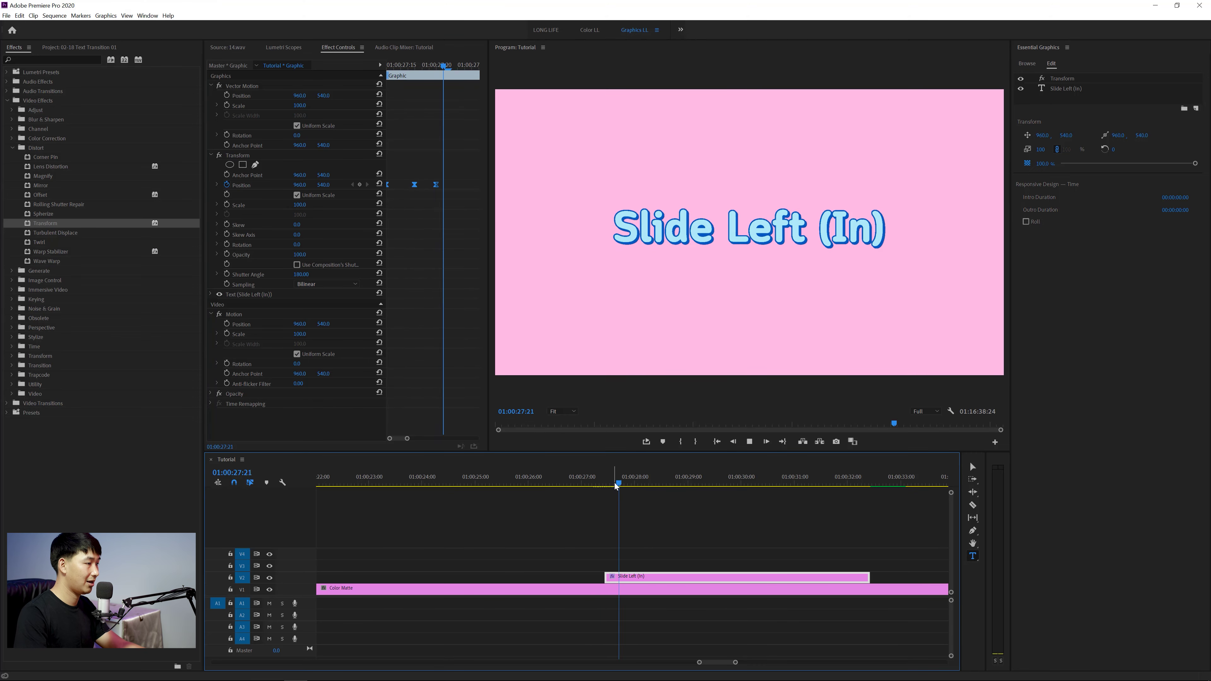
pyautogui.click(599, 486)
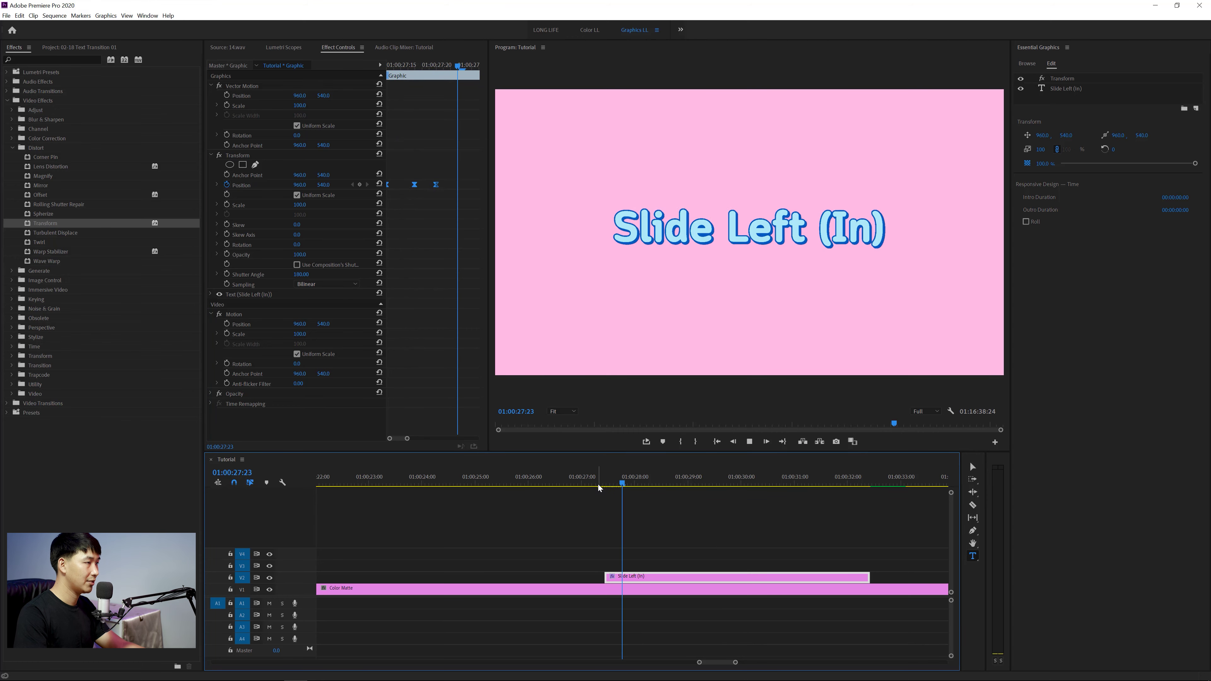
pyautogui.moveTo(599, 486); pyautogui.dragTo(612, 484)
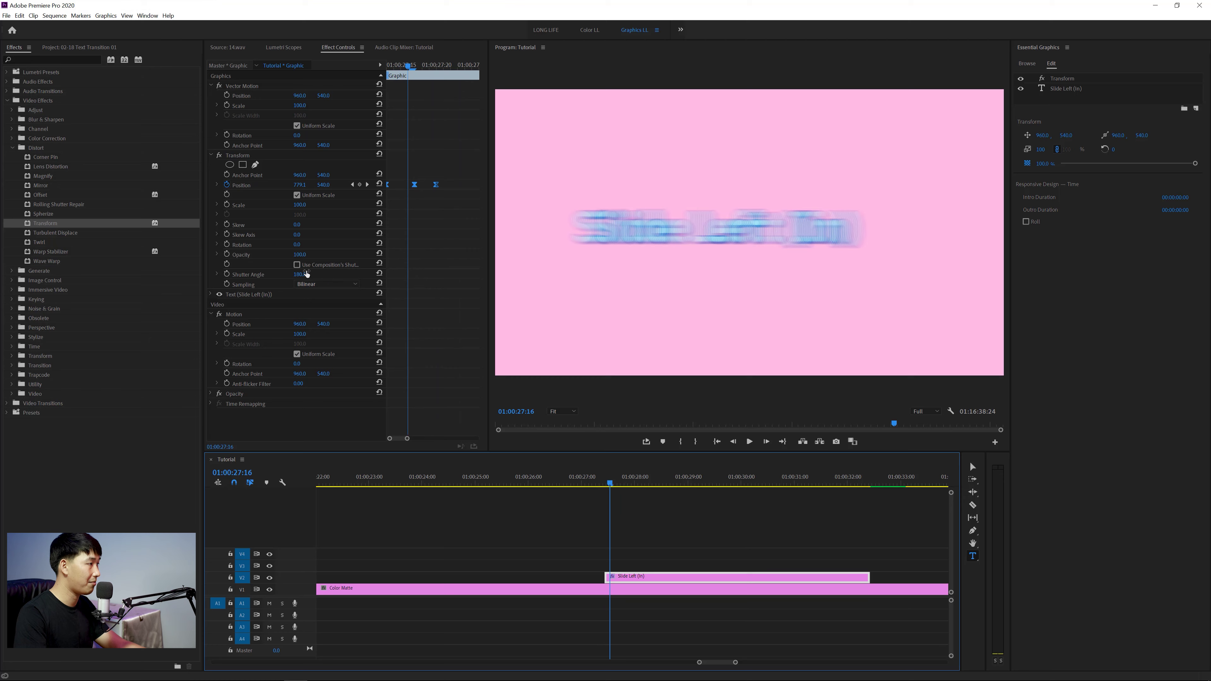
# Lower the Shutter Angle to 100 and replay the slide-in.
pyautogui.moveTo(306, 273); pyautogui.dragTo(295, 274)
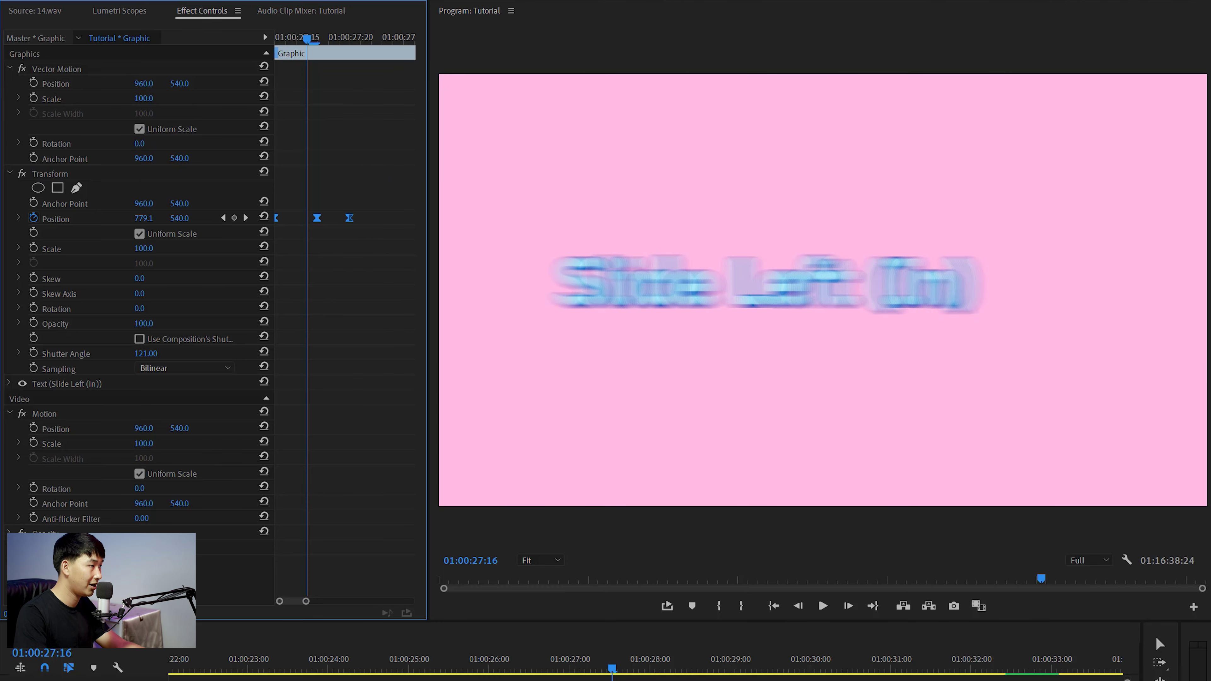
pyautogui.click(145, 353)
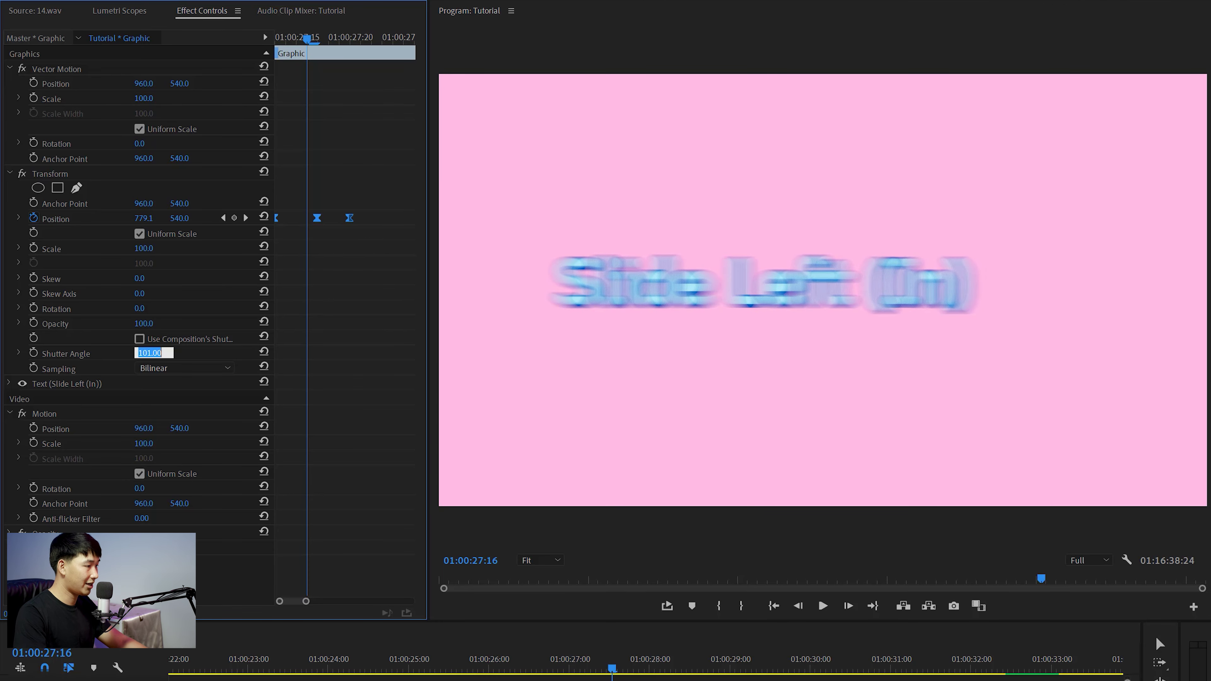
pyautogui.write('100')
pyautogui.press('Return')
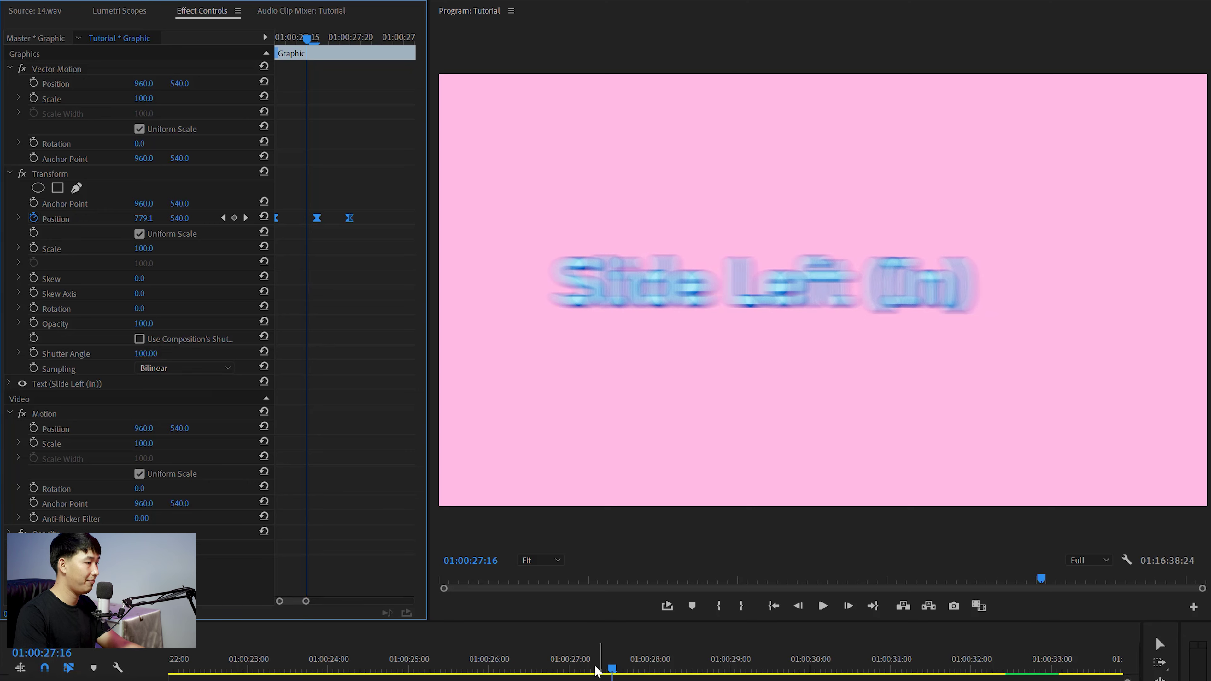
pyautogui.click(596, 668)
pyautogui.press('space')
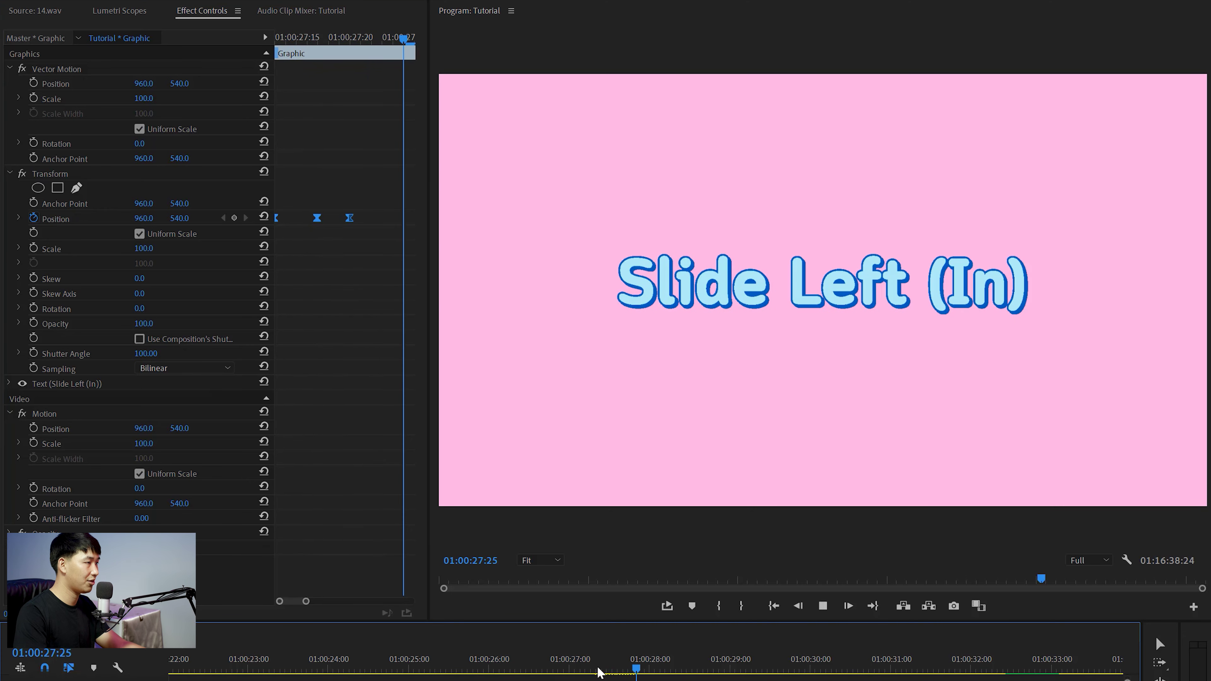
pyautogui.press('space')
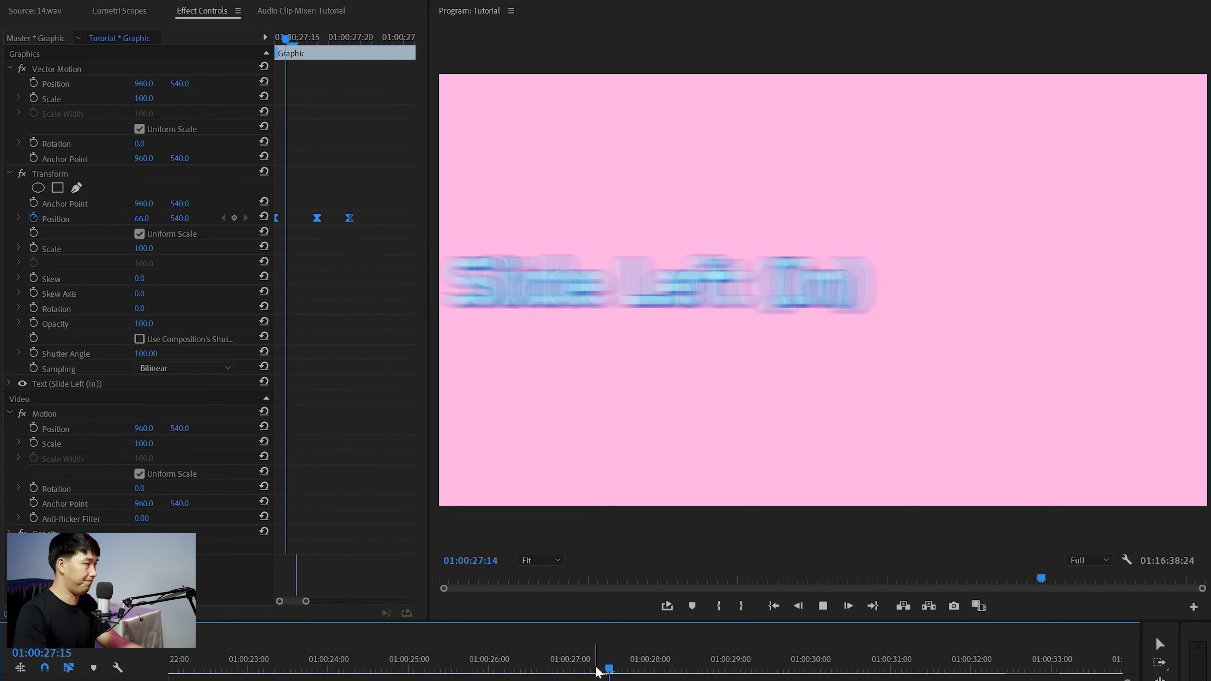
# Set the Shutter Angle to 57 and play the slide-in with less blur.
pyautogui.click(150, 365)
pyautogui.click(149, 357)
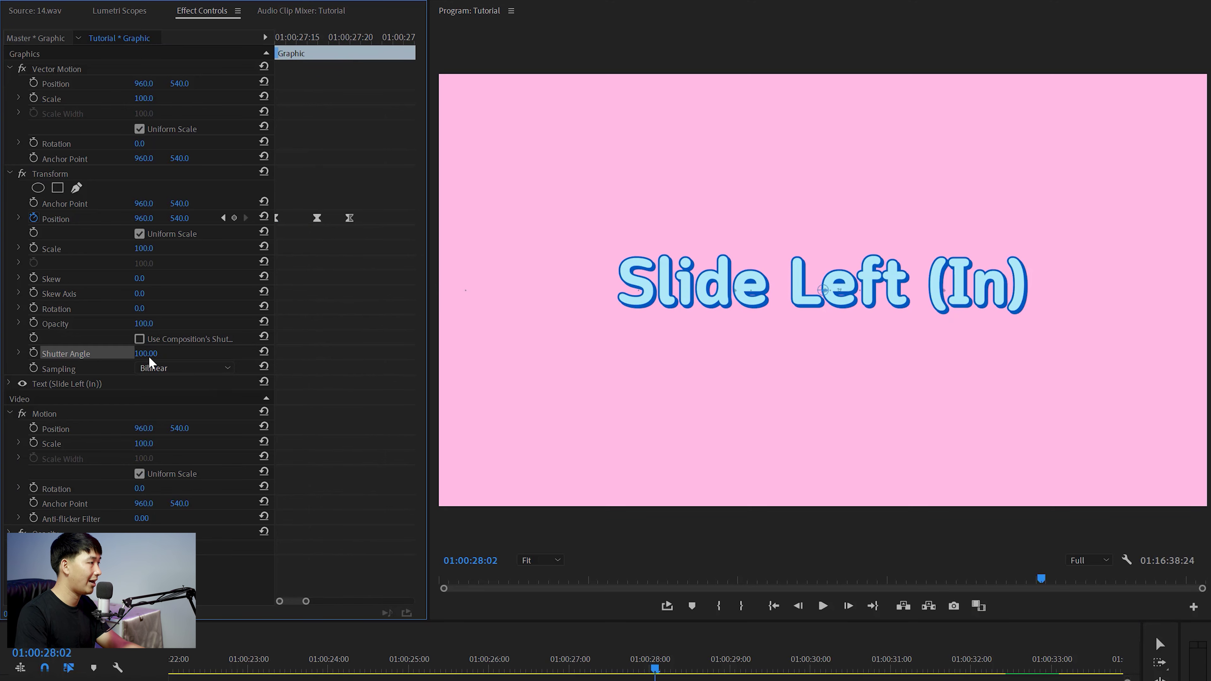
pyautogui.write('57')
pyautogui.press('Return')
pyautogui.click(599, 667)
pyautogui.press('space')
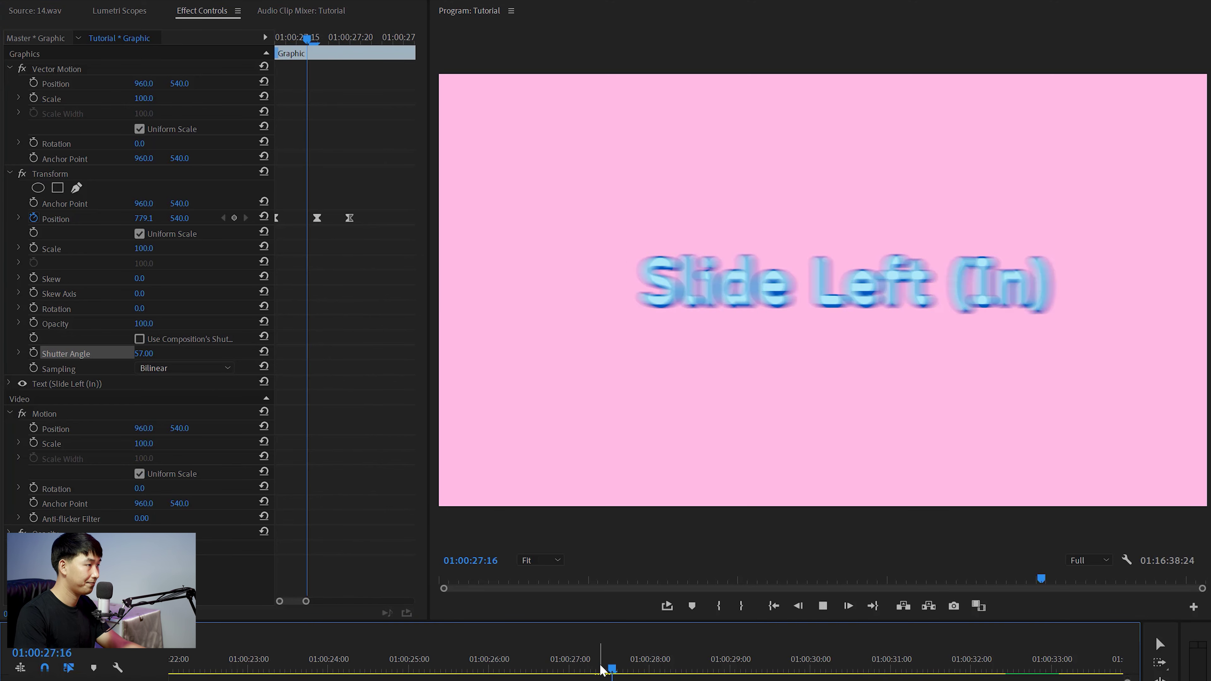
pyautogui.press('space')
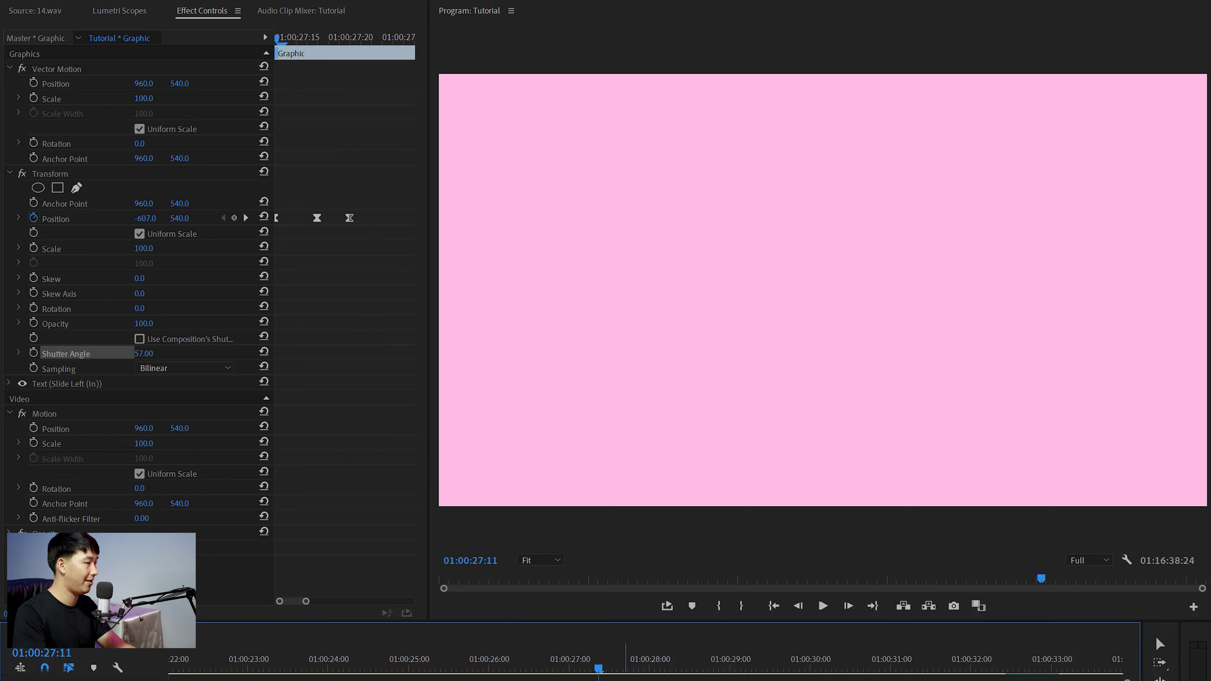
# Move the final Position keyframe to a new time and preview the retimed slide-in.
pyautogui.press('Right')
pyautogui.press('Right')
pyautogui.click(363, 244)
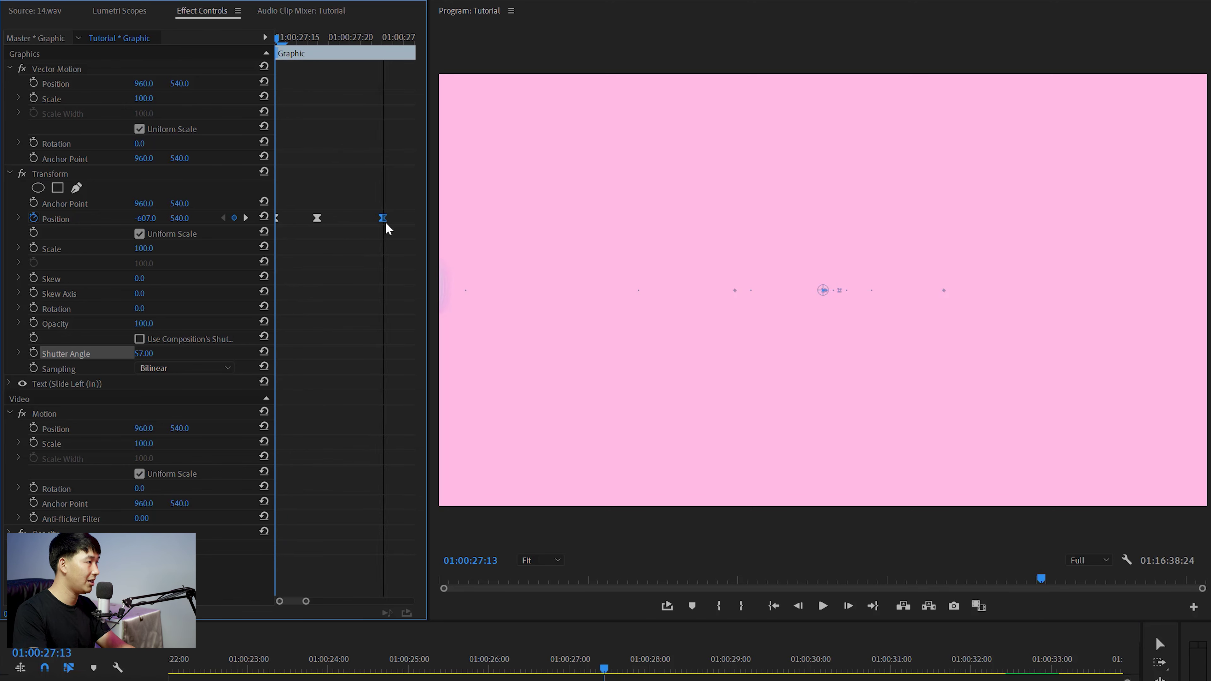
pyautogui.moveTo(386, 229); pyautogui.dragTo(338, 224)
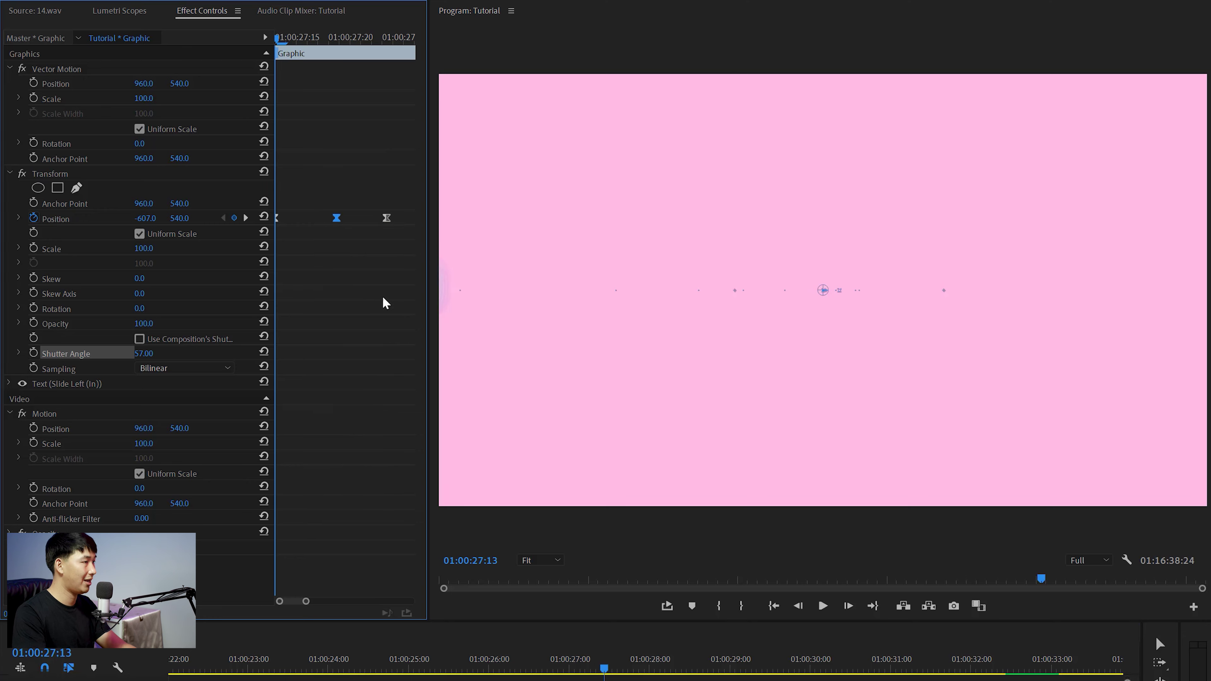
pyautogui.press('space')
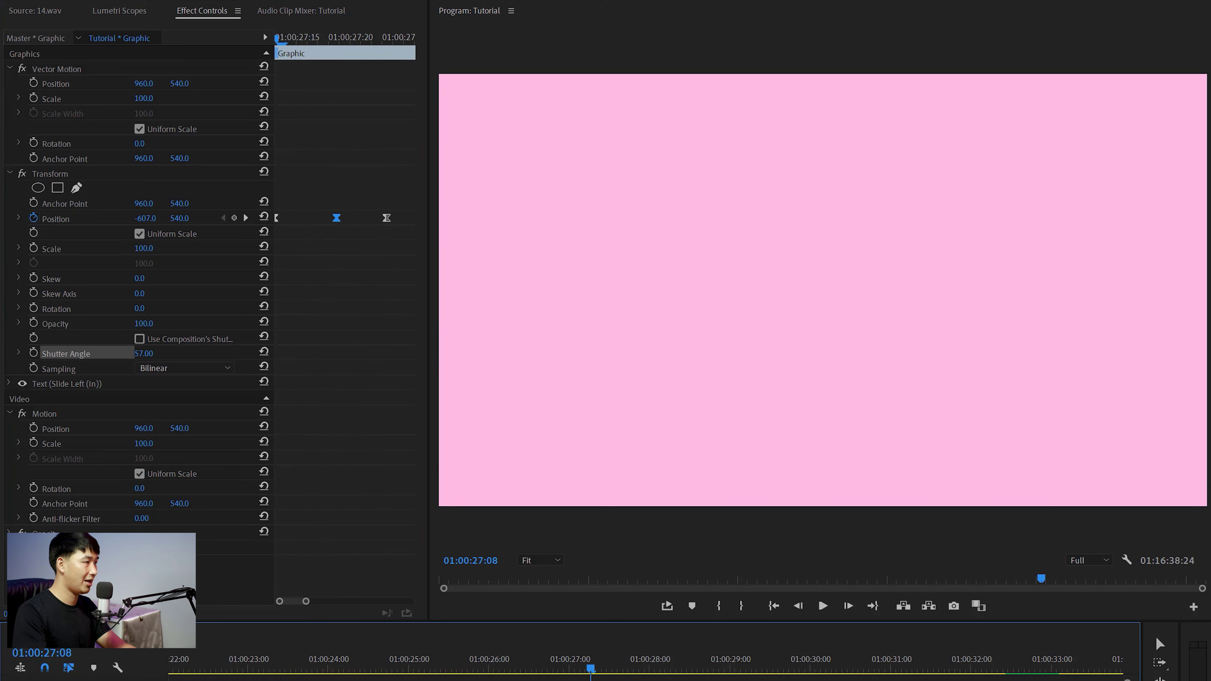
pyautogui.click(591, 667)
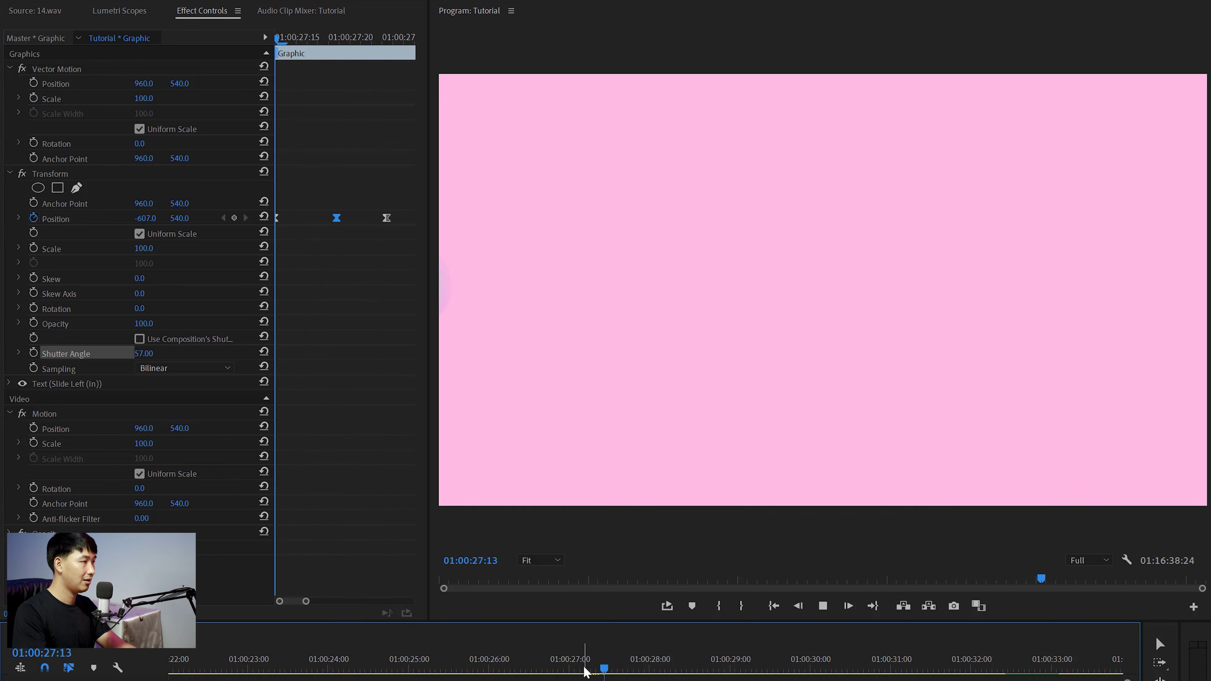
pyautogui.moveTo(593, 668); pyautogui.dragTo(654, 668)
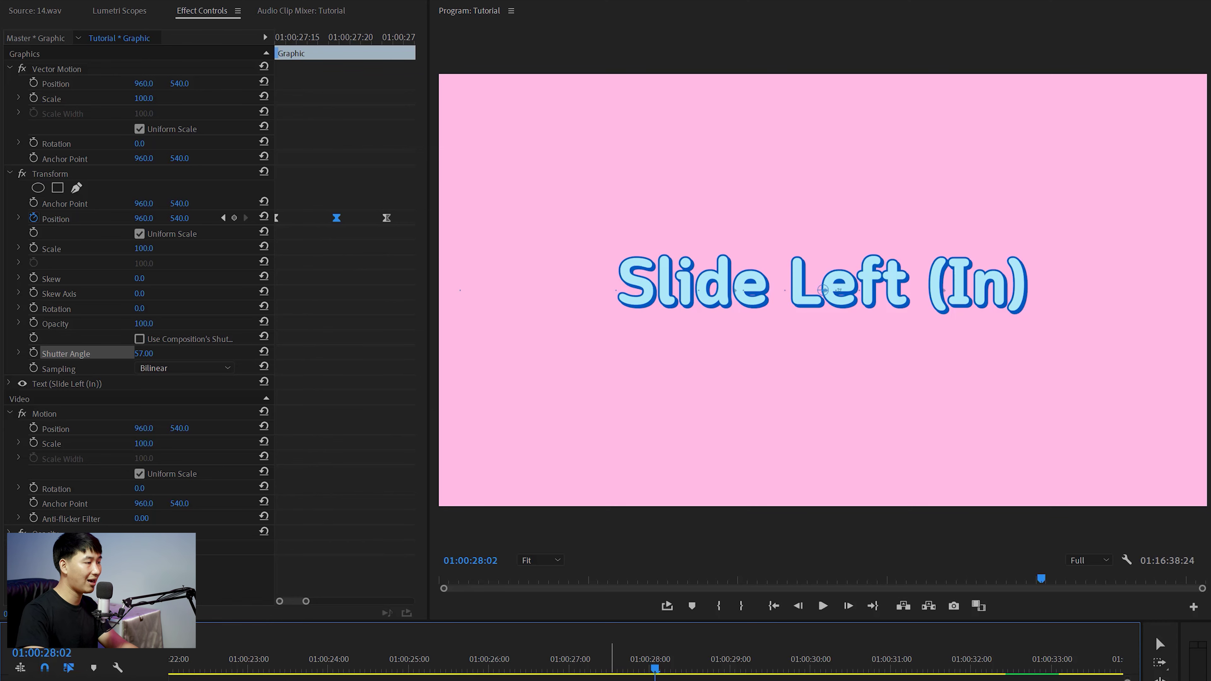
pyautogui.moveTo(586, 662); pyautogui.dragTo(620, 668)
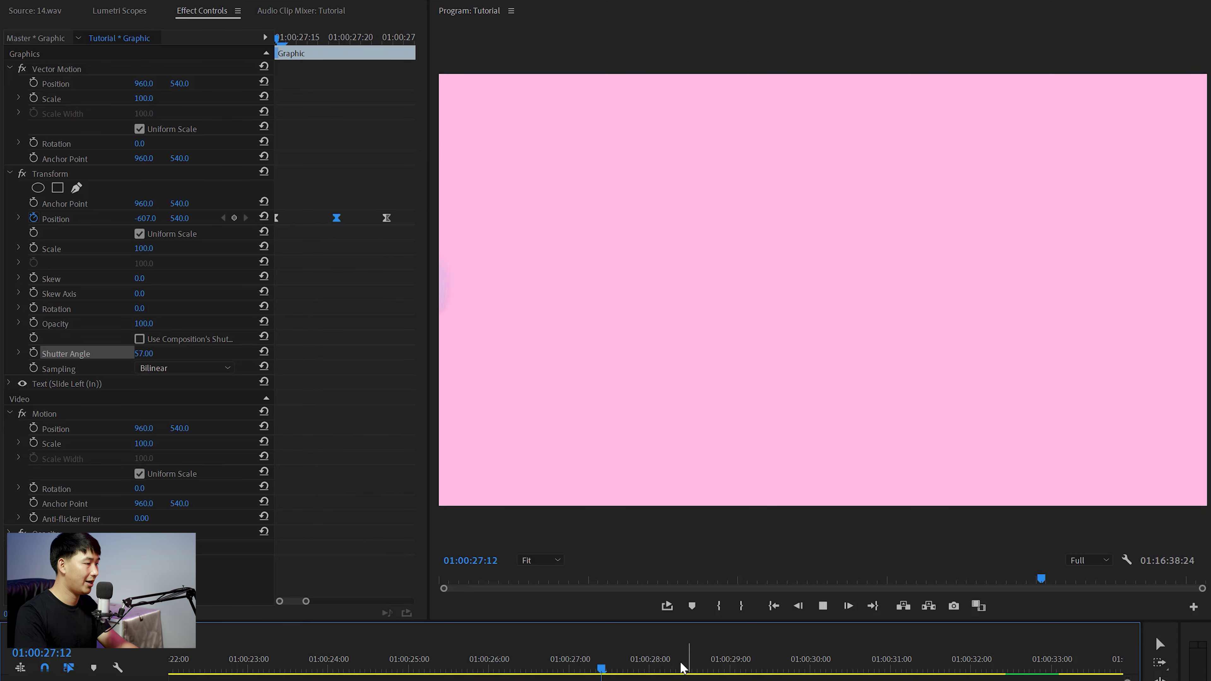
pyautogui.click(595, 671)
pyautogui.click(594, 670)
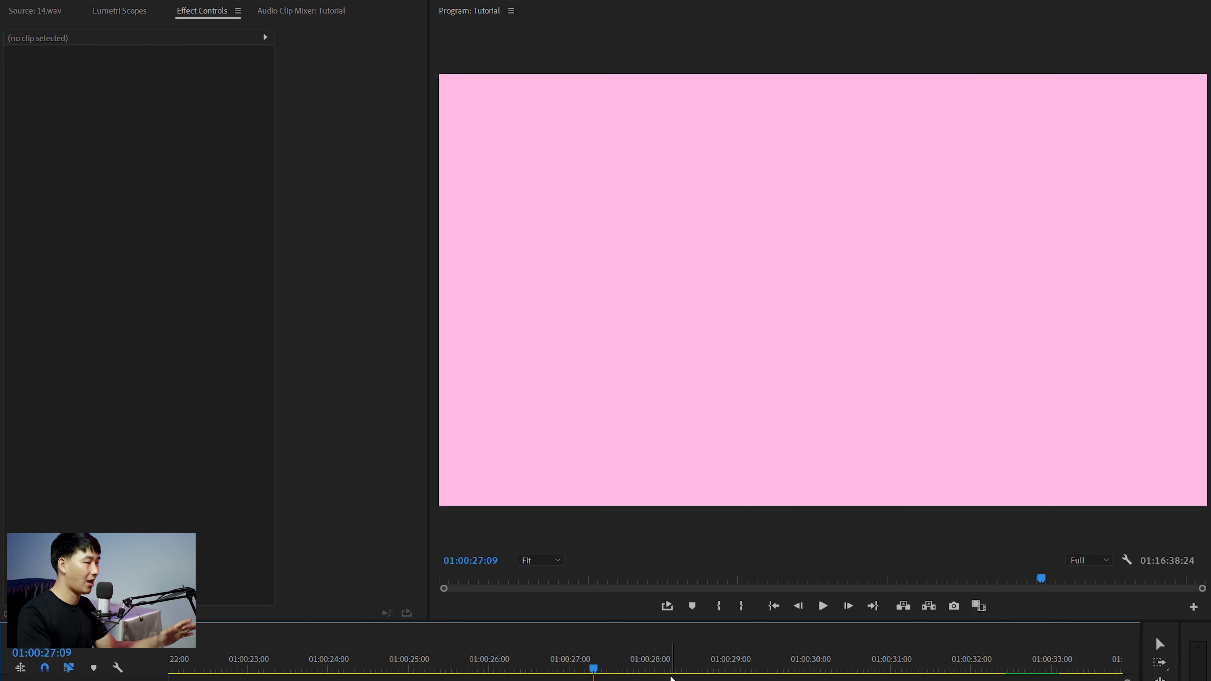
pyautogui.press('space')
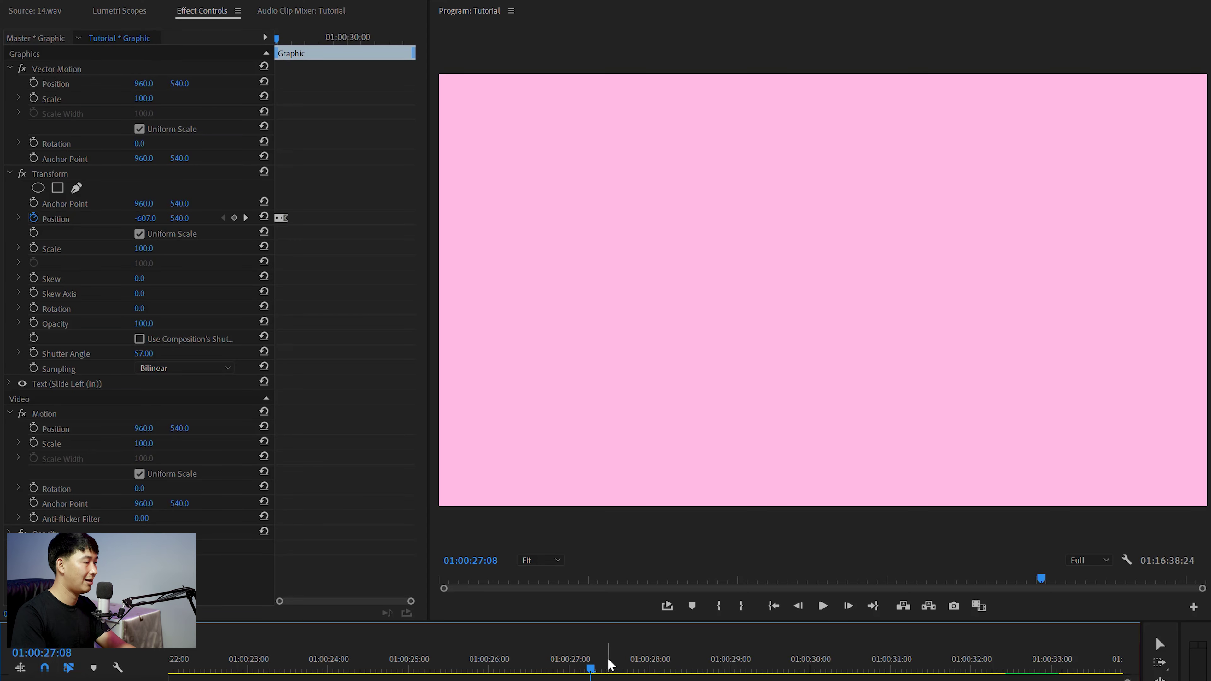
# Align the middle and final Position keyframes onto the playhead, stepping frame by frame.
pyautogui.click(605, 666)
pyautogui.click(606, 667)
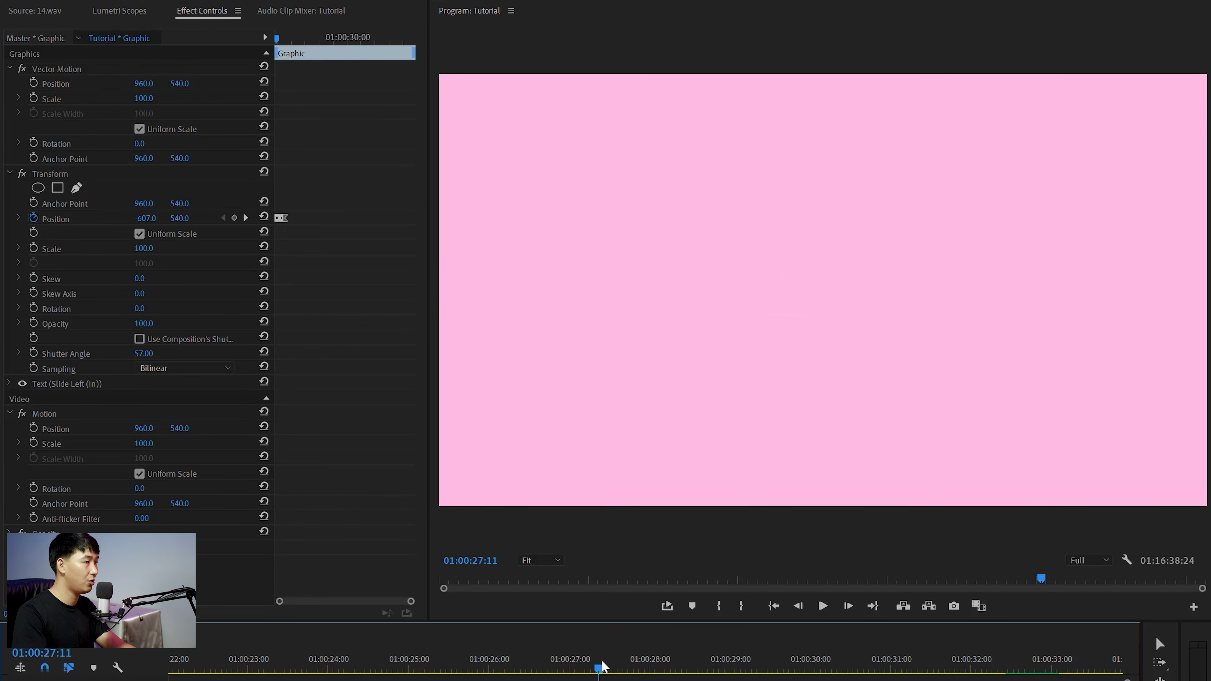
pyautogui.click(604, 669)
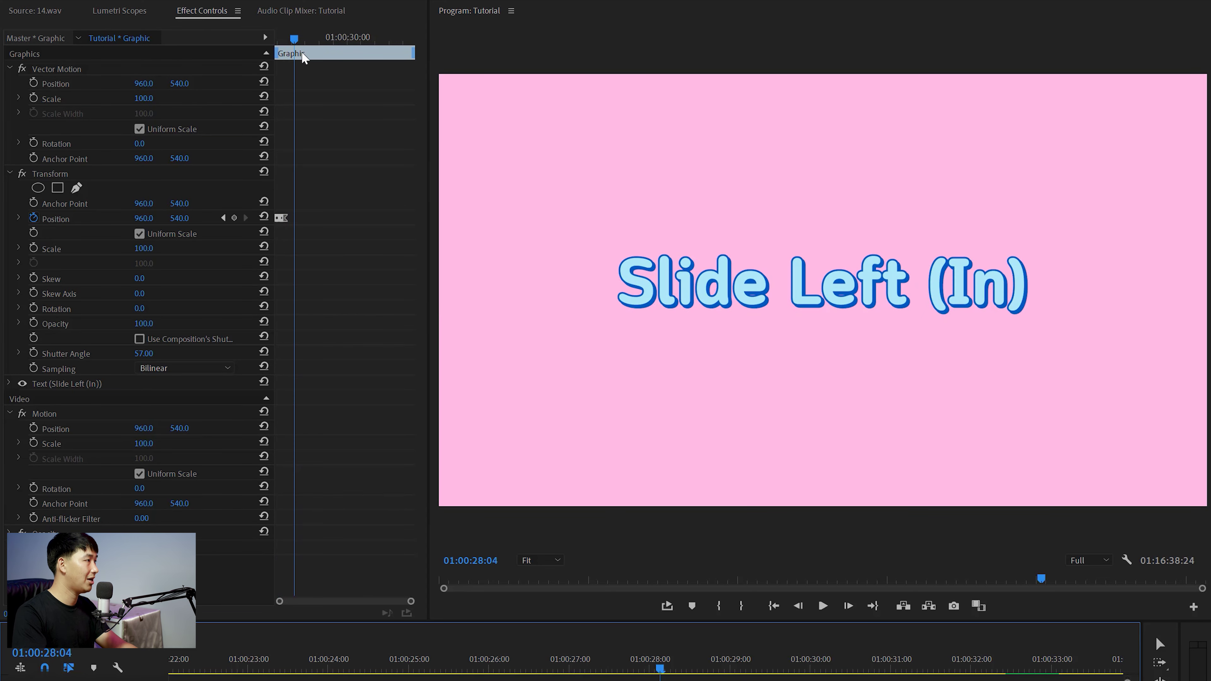
pyautogui.press('Up')
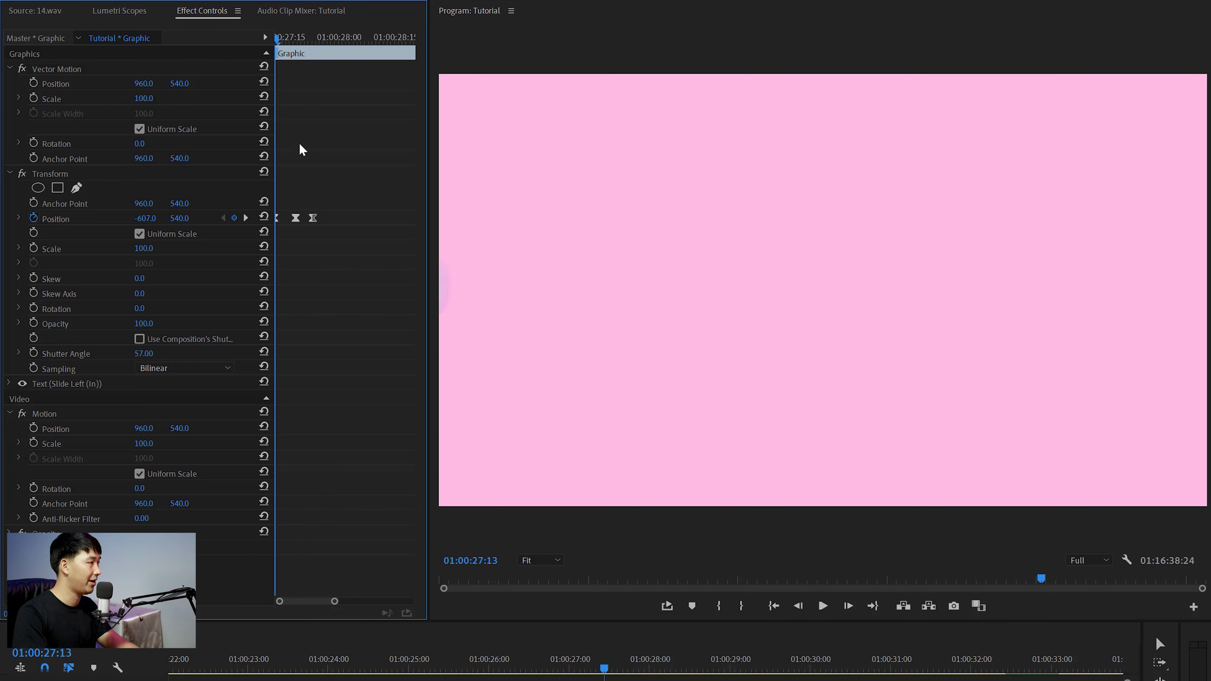
pyautogui.press('Right')
pyautogui.press('Right')
pyautogui.press('Right')
pyautogui.press('Right')
pyautogui.press('Right')
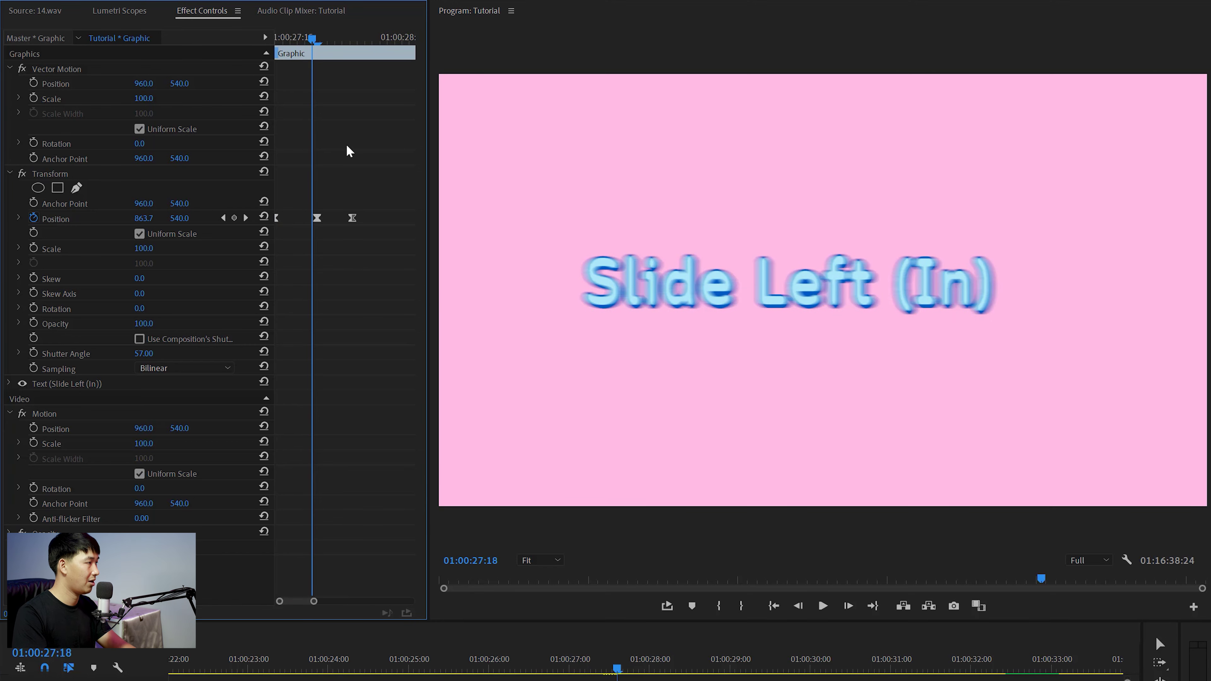
pyautogui.press('Right')
pyautogui.moveTo(318, 219); pyautogui.dragTo(320, 219)
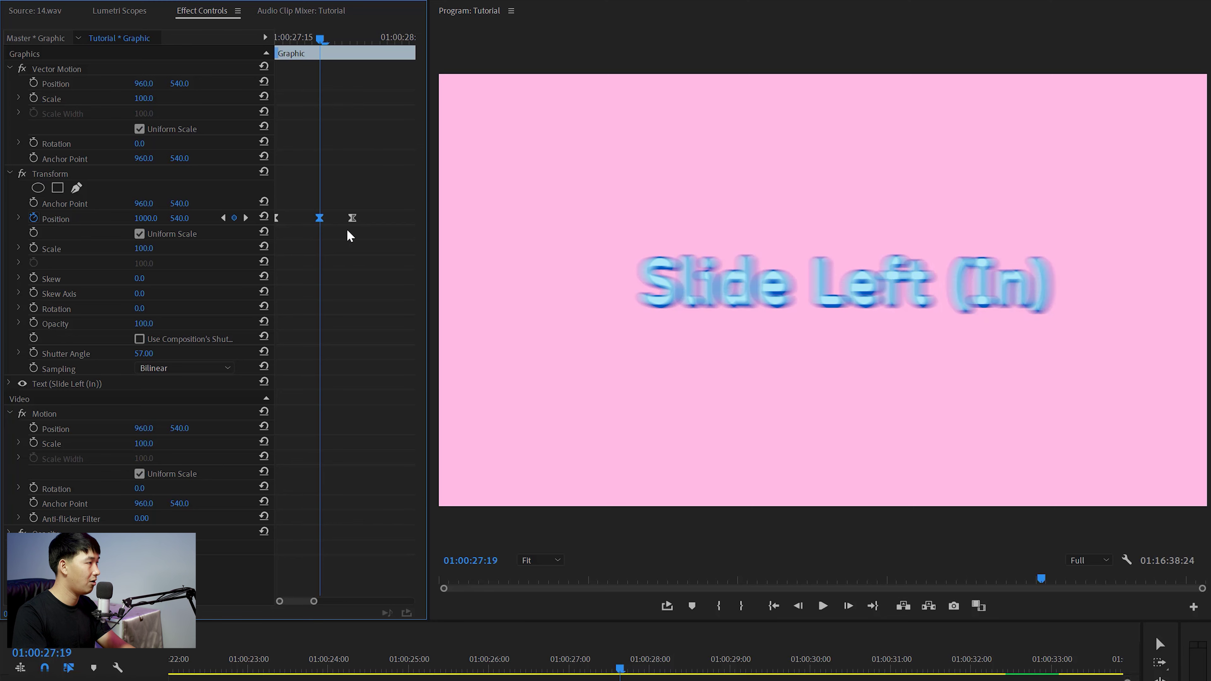
pyautogui.press('Right')
pyautogui.press('Right')
pyautogui.press('Right')
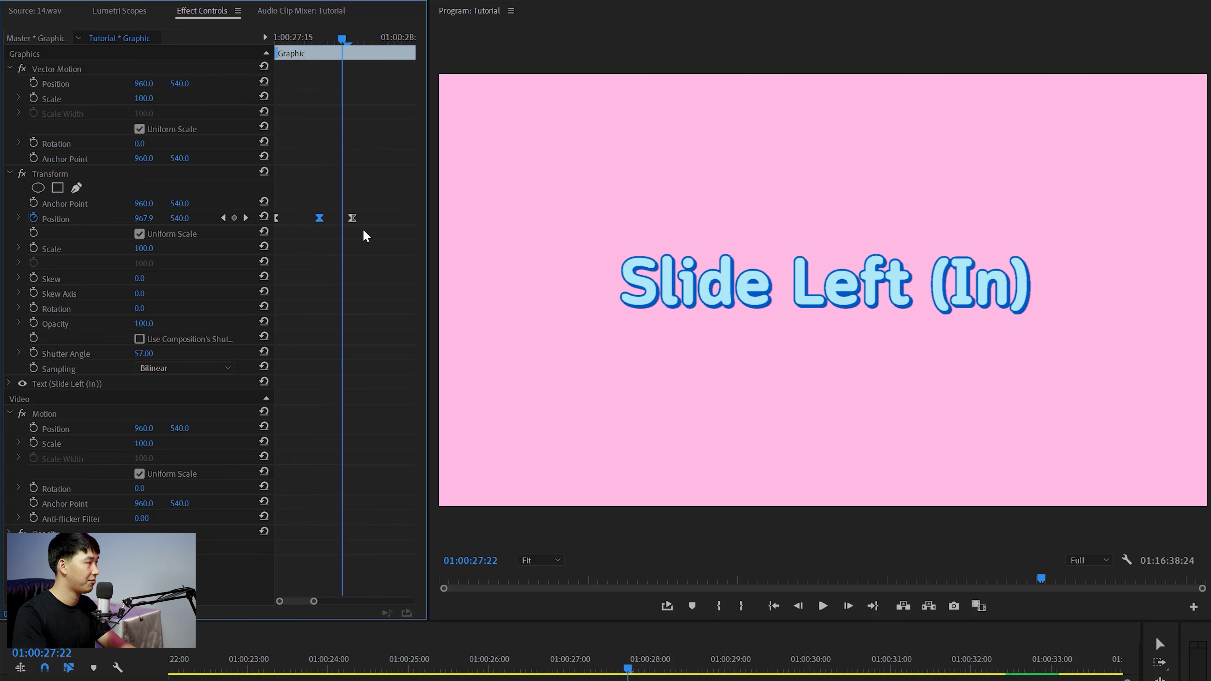
pyautogui.press('Right')
pyautogui.moveTo(352, 218); pyautogui.dragTo(349, 218)
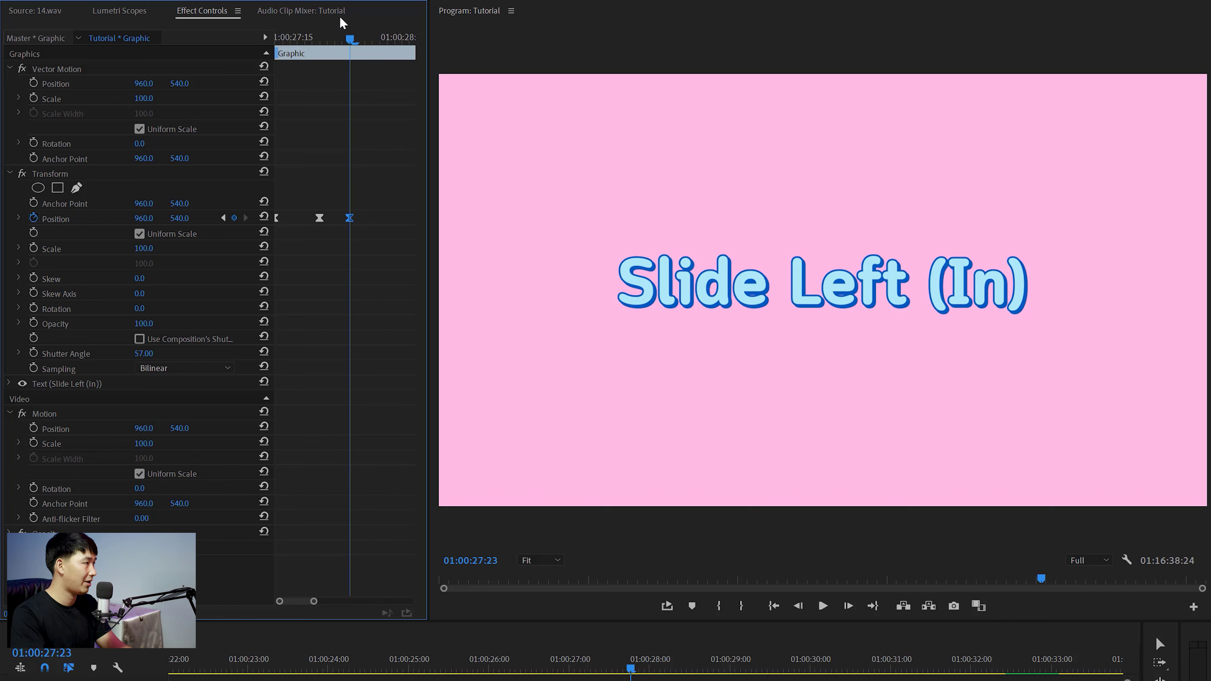
# Scrub through the retimed slide-in and park the playhead near the clip's end.
pyautogui.moveTo(319, 32); pyautogui.dragTo(268, 40)
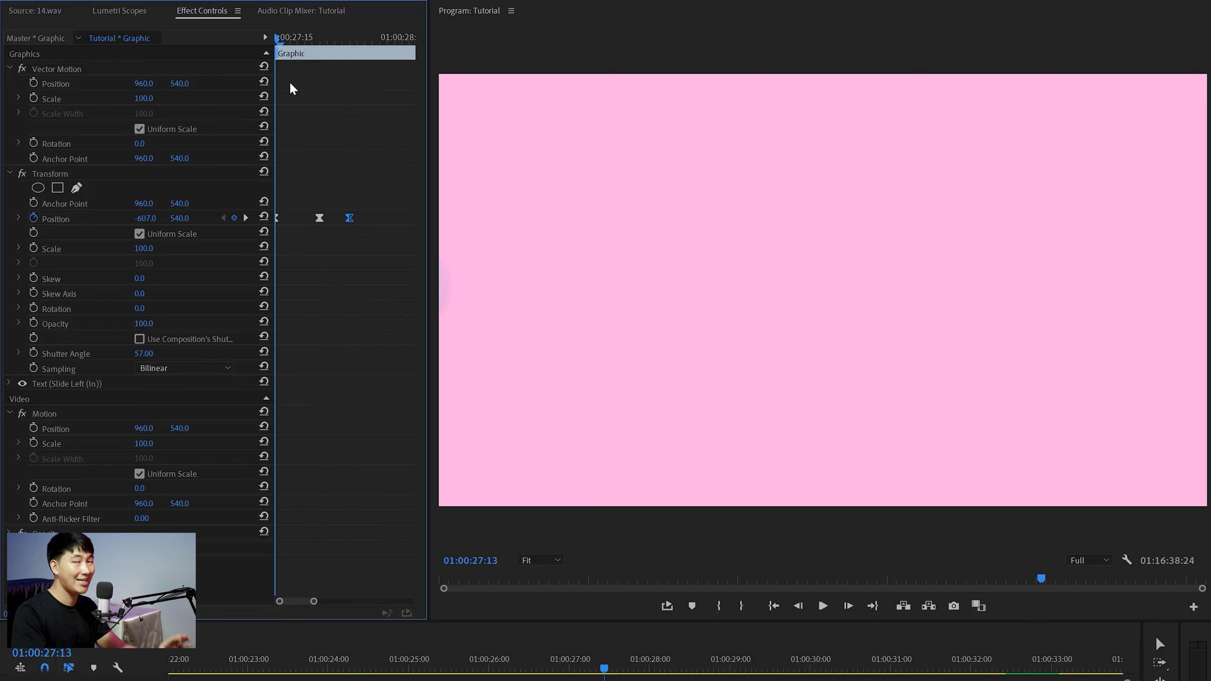
pyautogui.click(577, 669)
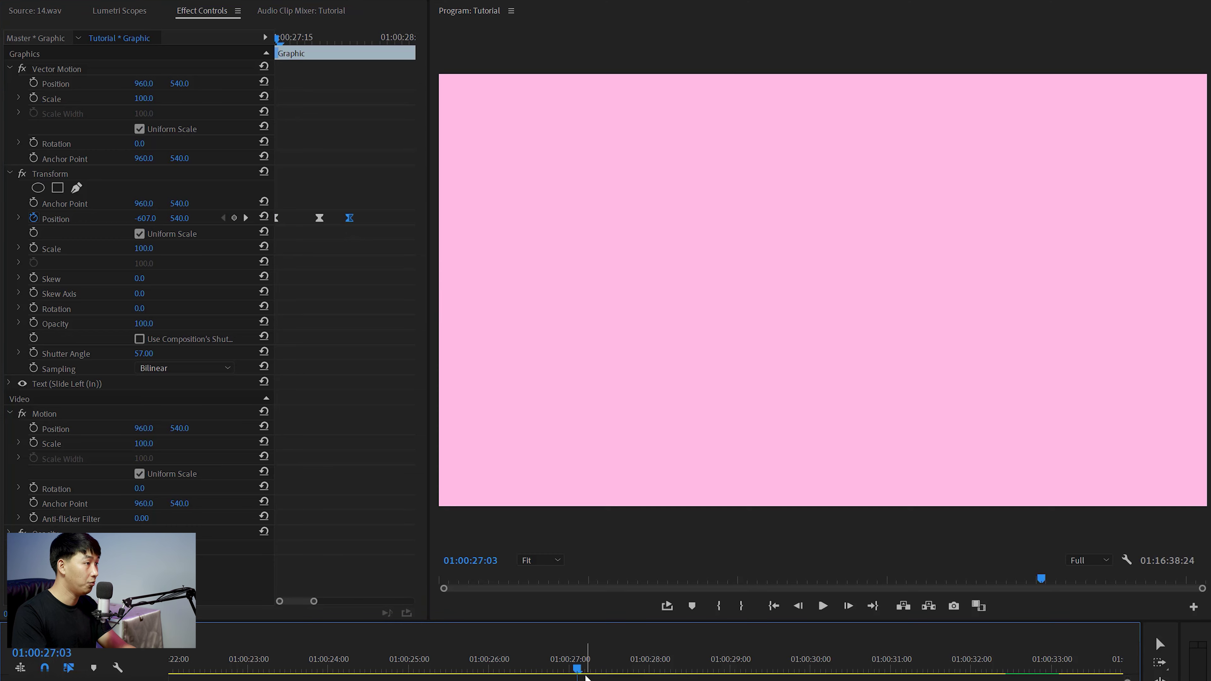
pyautogui.moveTo(585, 677); pyautogui.dragTo(639, 672)
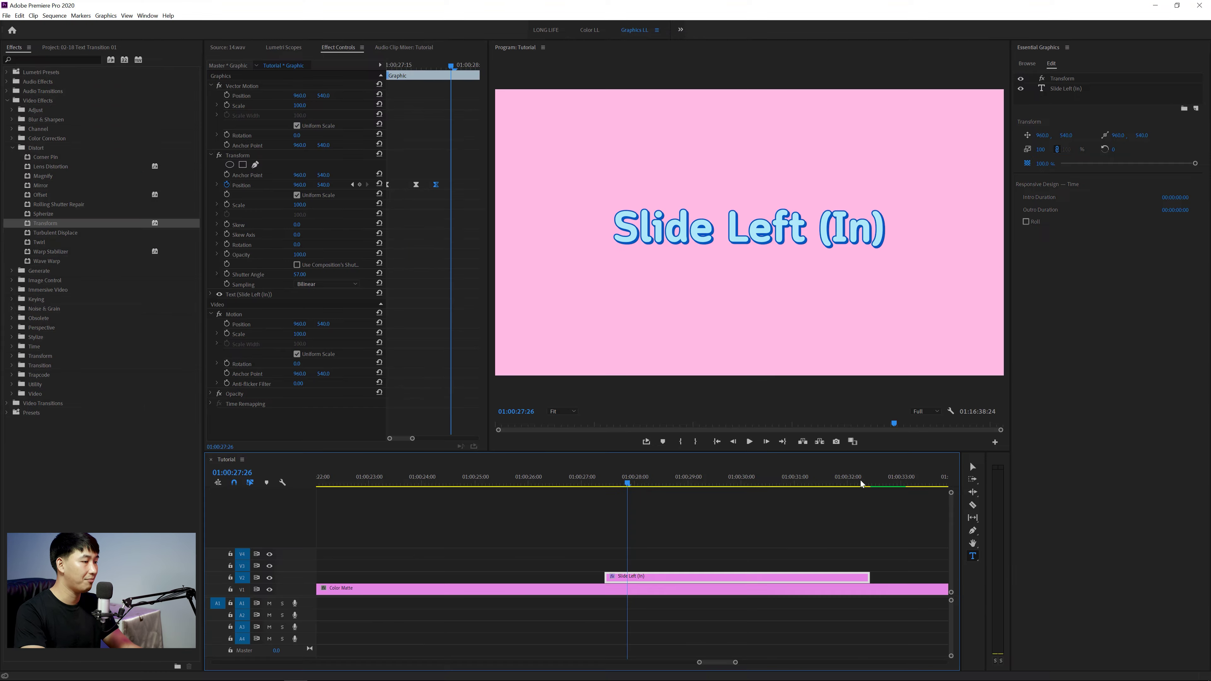
pyautogui.moveTo(856, 485); pyautogui.dragTo(863, 485)
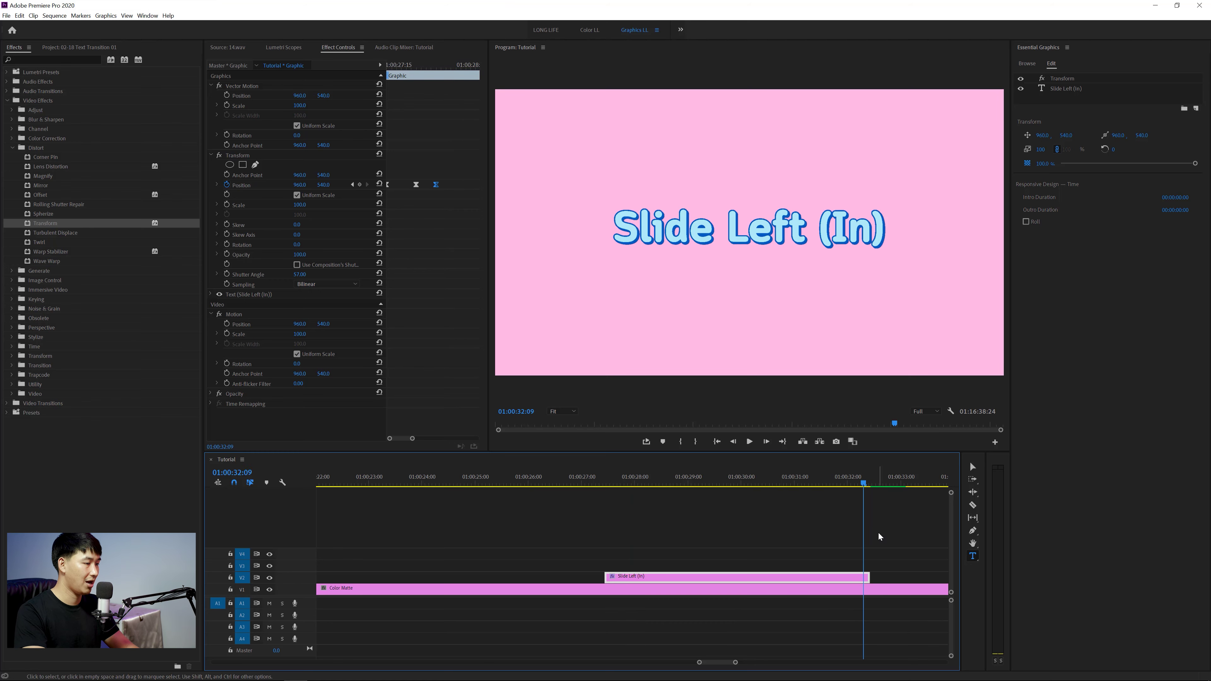
# Add a Position keyframe near the clip's end and push X to 1018 at 32:08.
pyautogui.press('Left')
pyautogui.press('Left')
pyautogui.press('Left')
pyautogui.press('Left')
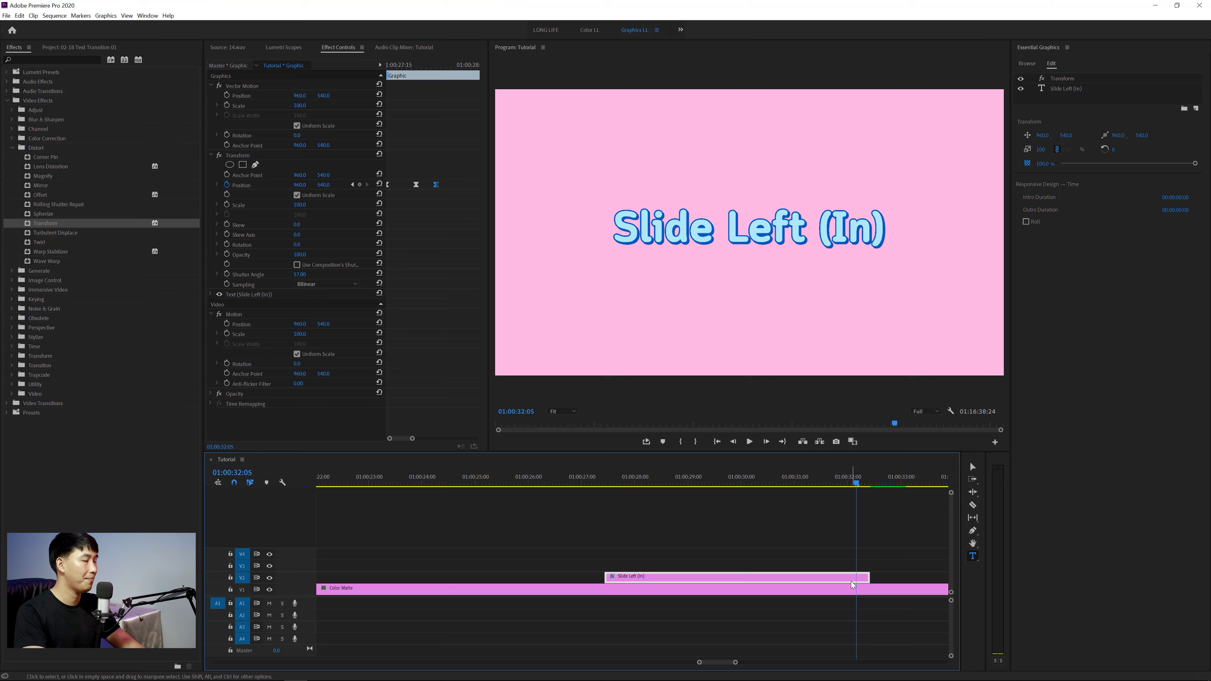
pyautogui.click(477, 329)
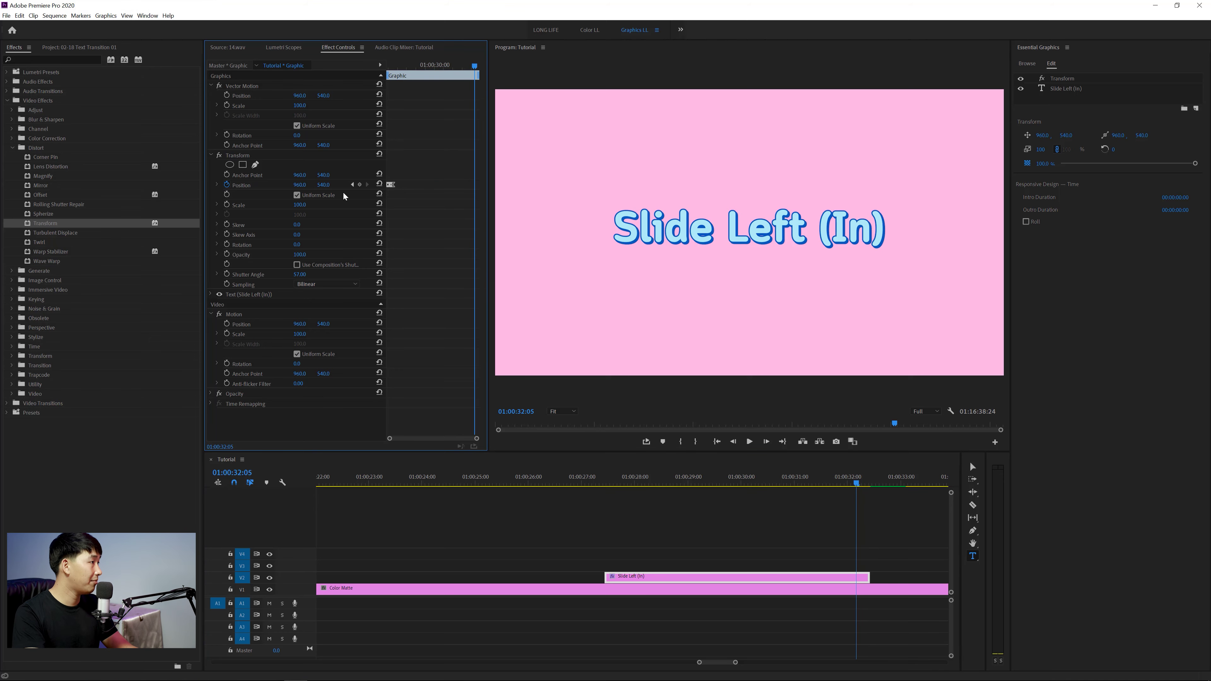
pyautogui.click(360, 185)
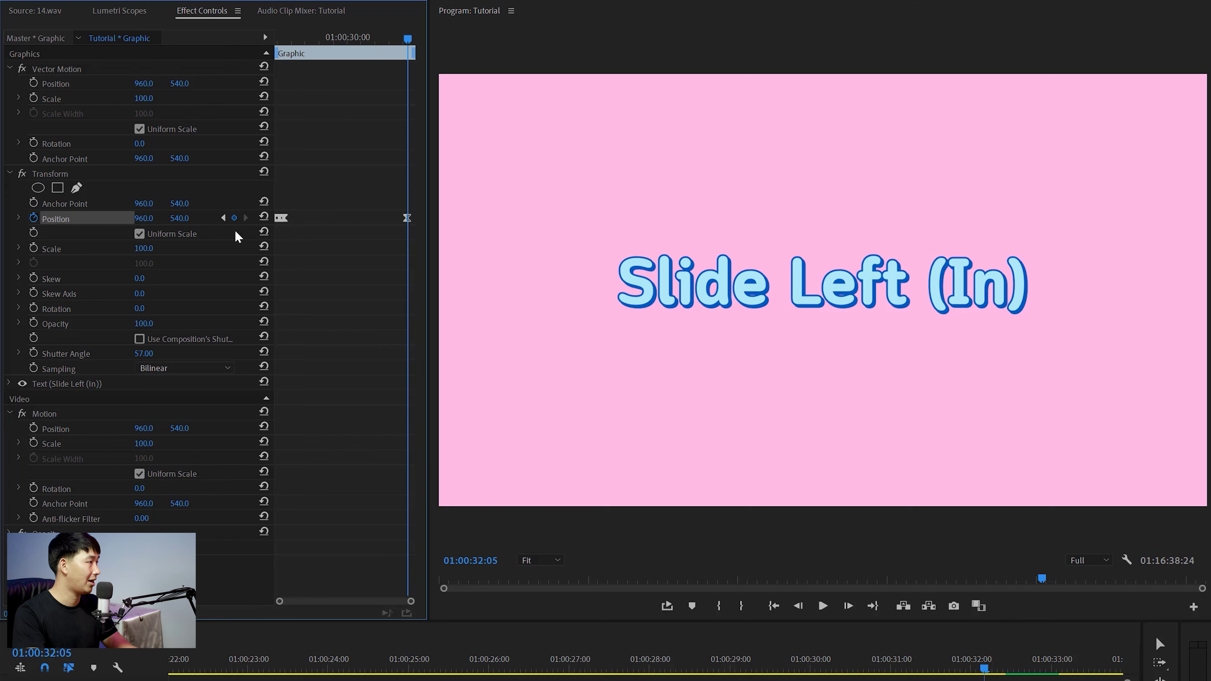
pyautogui.press('=')
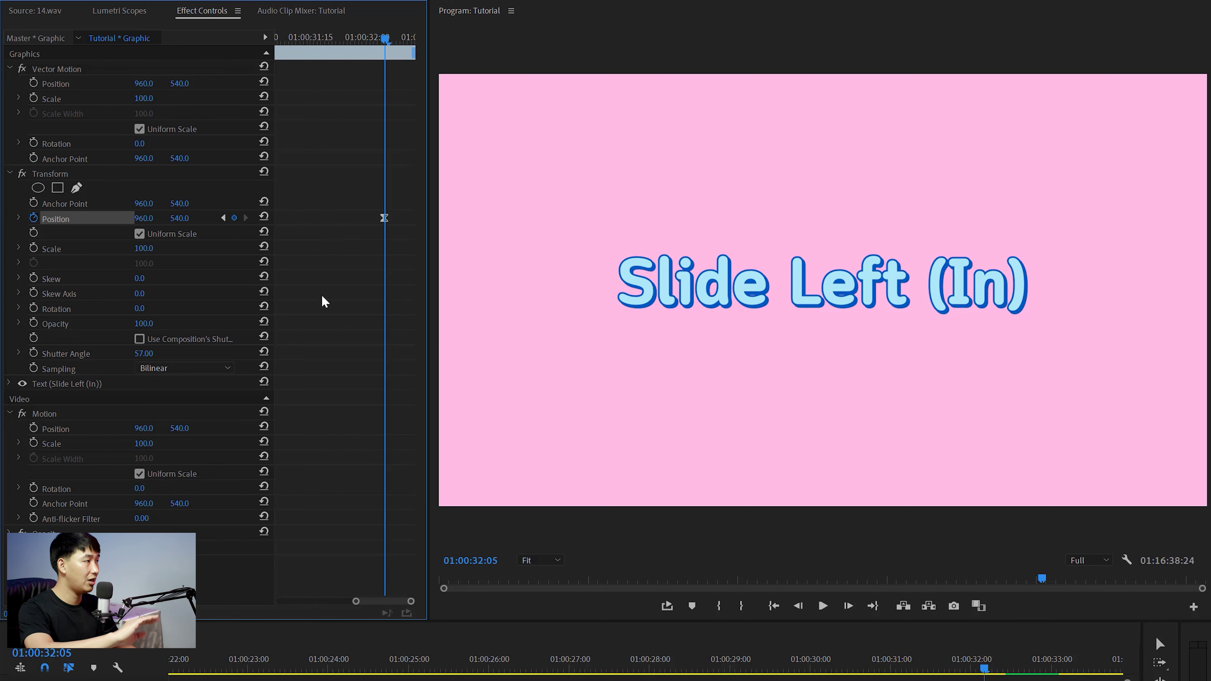
pyautogui.press('Right')
pyautogui.press('Right')
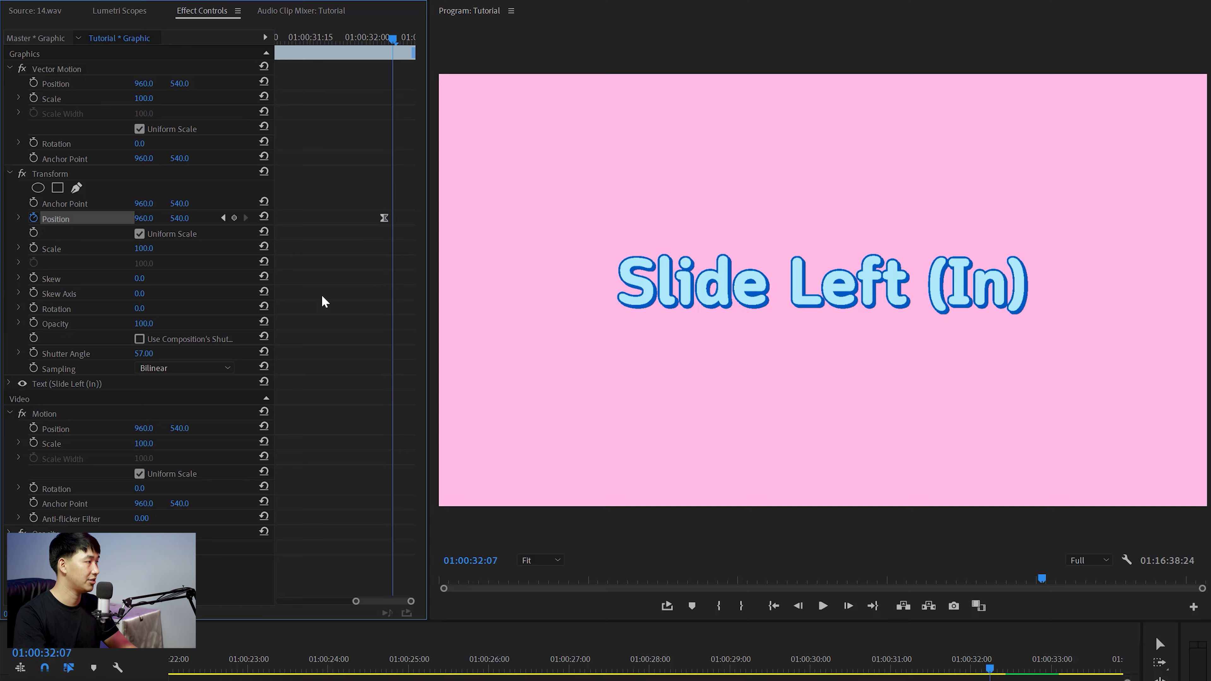
pyautogui.press('Right')
pyautogui.moveTo(143, 217); pyautogui.dragTo(360, 373)
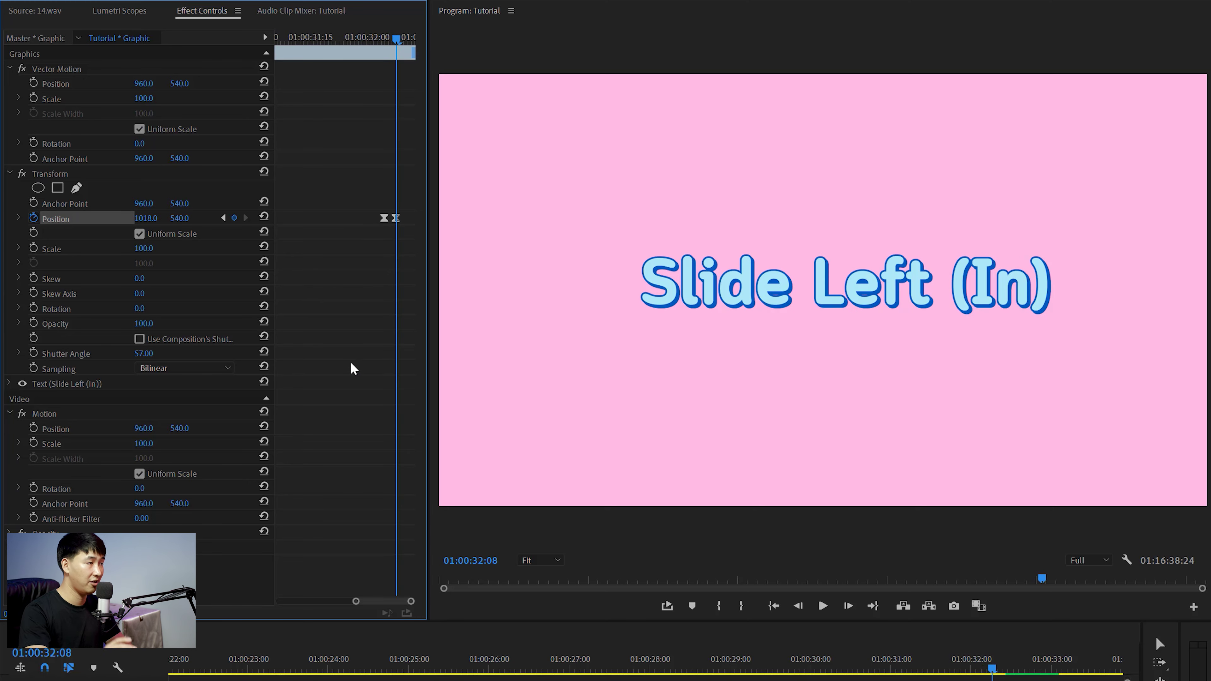
# Slide the title off-screen left to X -693 a few frames later, then play back from 27 seconds.
pyautogui.press('Right')
pyautogui.press('Right')
pyautogui.press('Right')
pyautogui.press('Right')
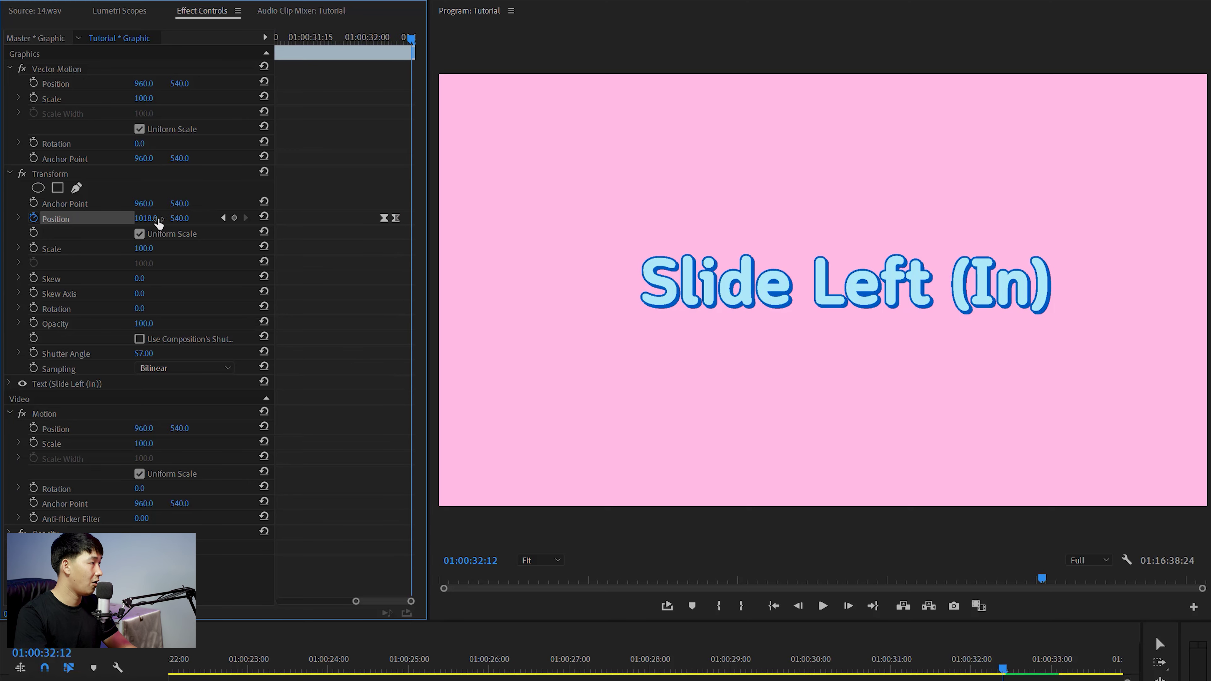
pyautogui.moveTo(146, 218); pyautogui.dragTo(599, 667)
pyautogui.click(598, 666)
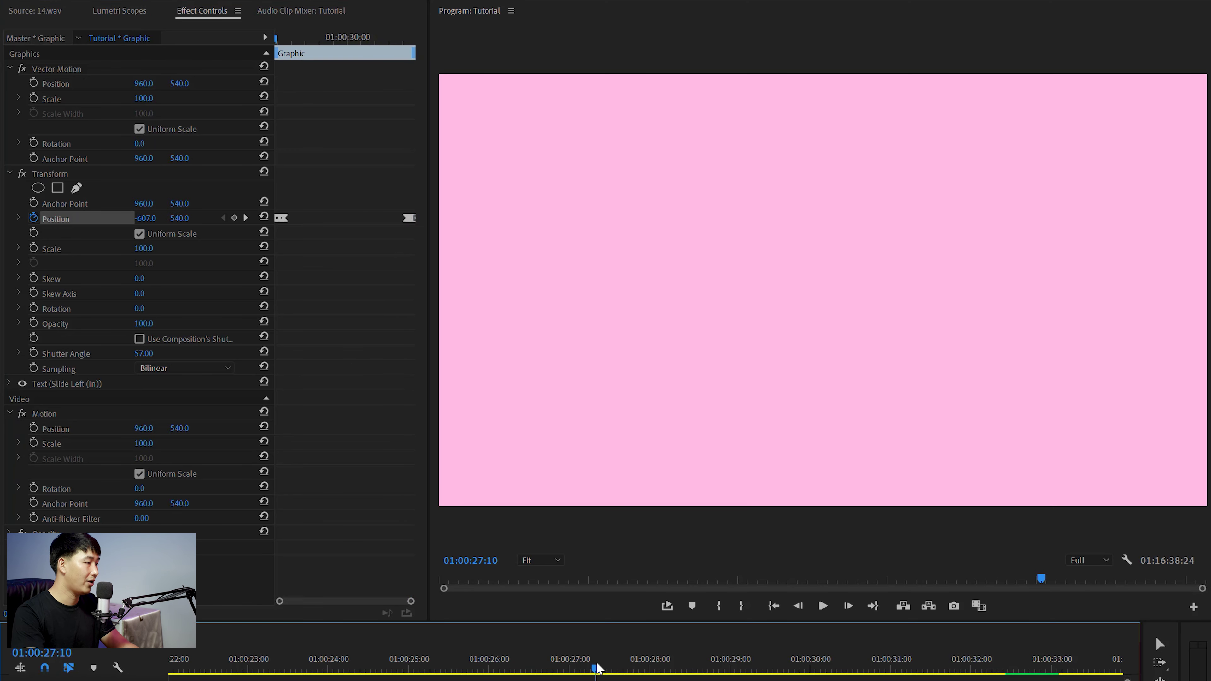
pyautogui.press('space')
pyautogui.moveTo(949, 669); pyautogui.dragTo(946, 670)
pyautogui.press('-')
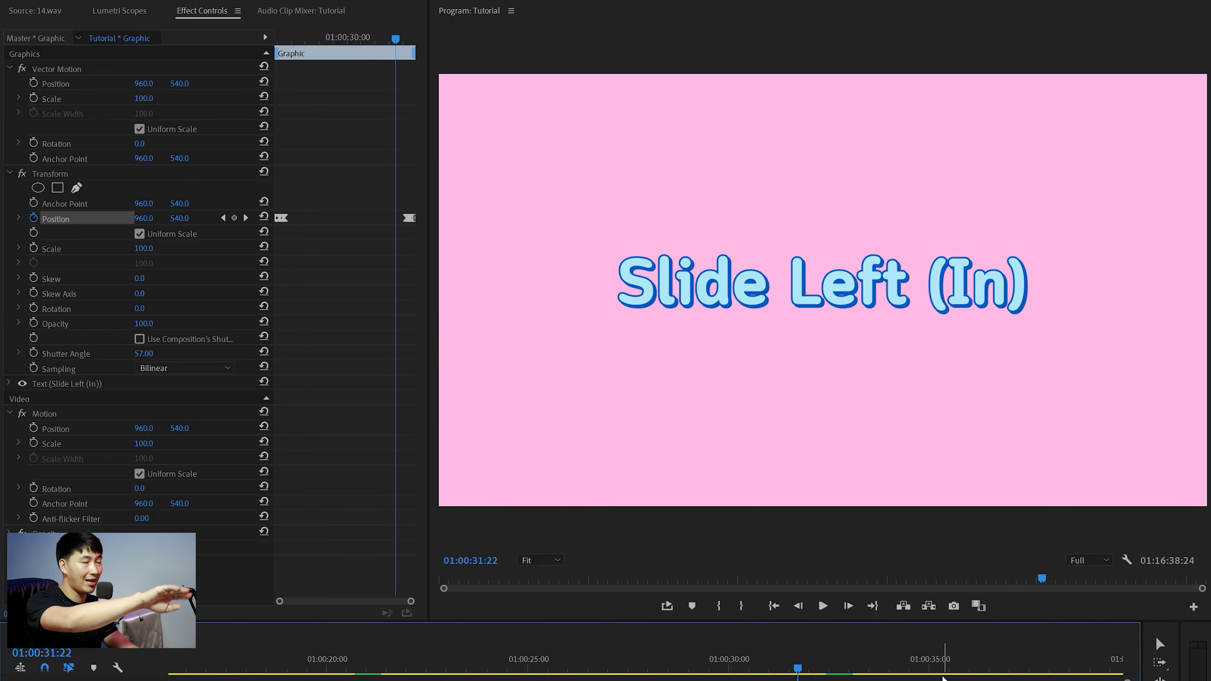
# Delete the two exit Position keyframes after 32:05.
pyautogui.click(281, 276)
pyautogui.press('=')
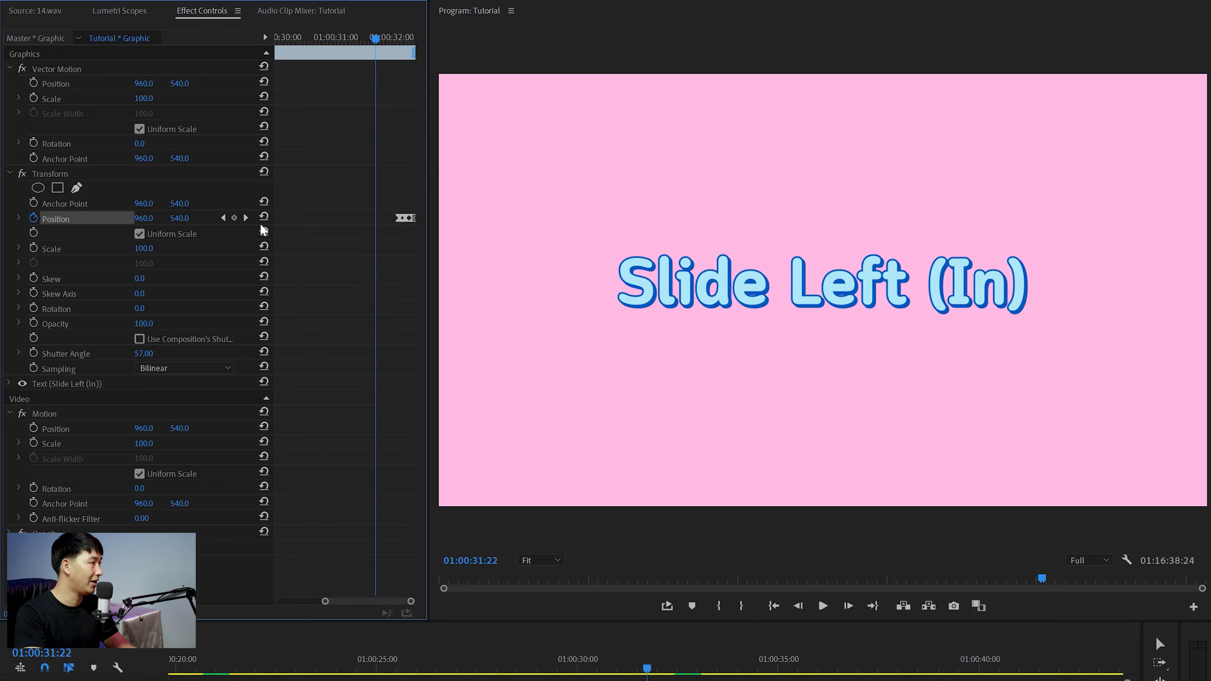
pyautogui.click(246, 218)
pyautogui.press('=')
pyautogui.moveTo(369, 193); pyautogui.dragTo(420, 242)
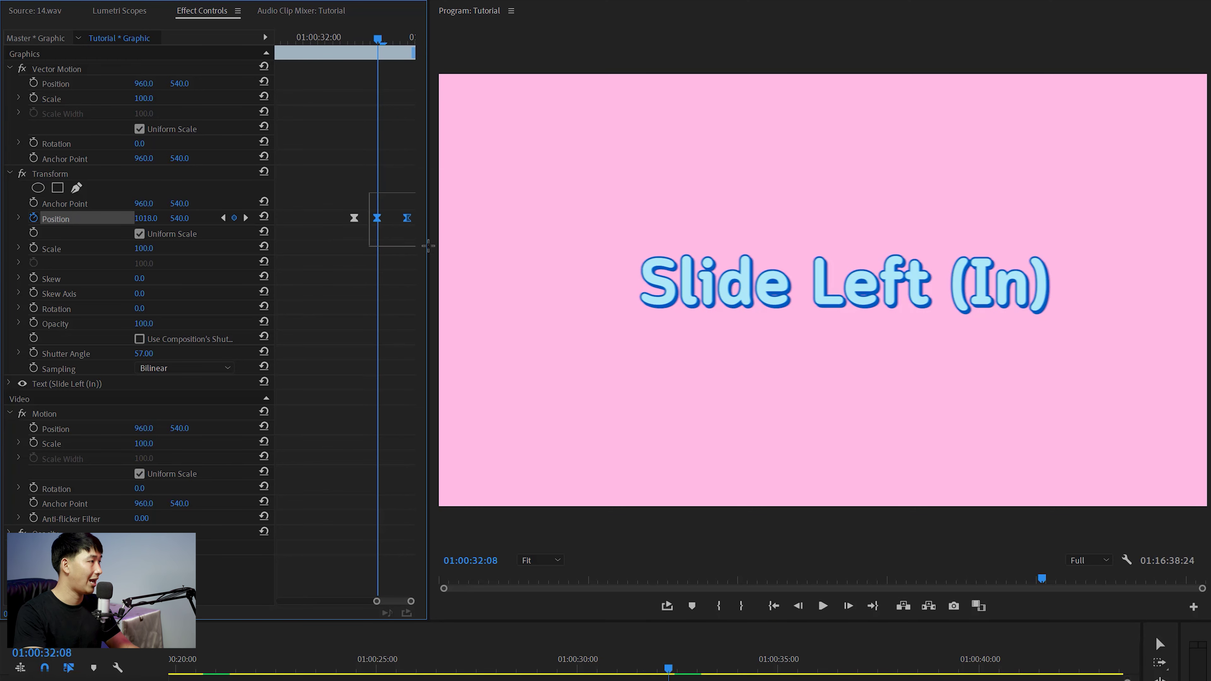
pyautogui.press('Delete')
# Set Position X to 907 at 32:08, then off-screen right to 2471 at 32:12.
pyautogui.click(353, 219)
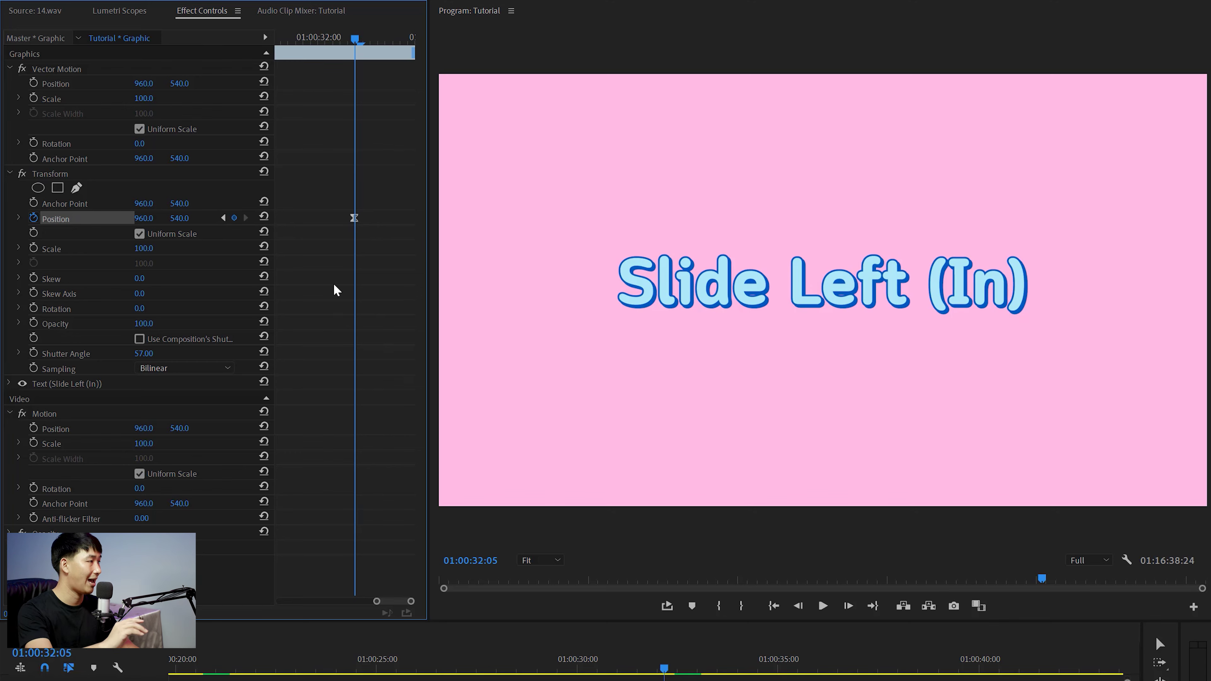
pyautogui.press('Right')
pyautogui.press('Right')
pyautogui.press('Right')
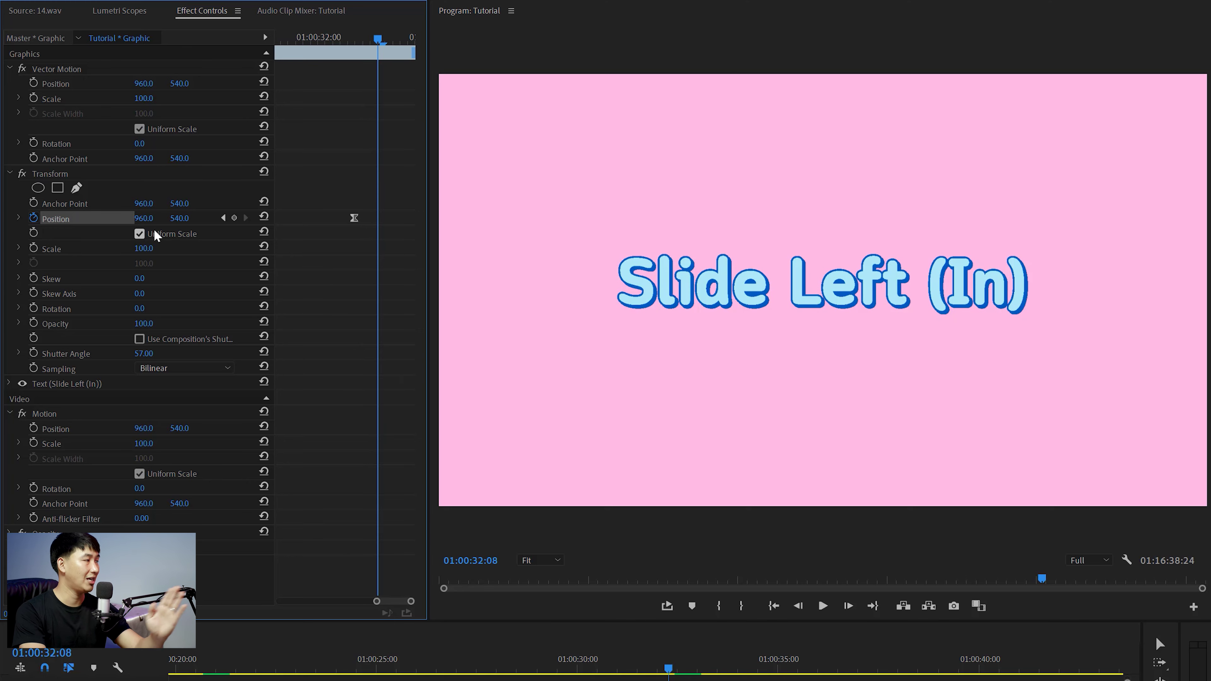
pyautogui.moveTo(148, 220); pyautogui.dragTo(122, 219)
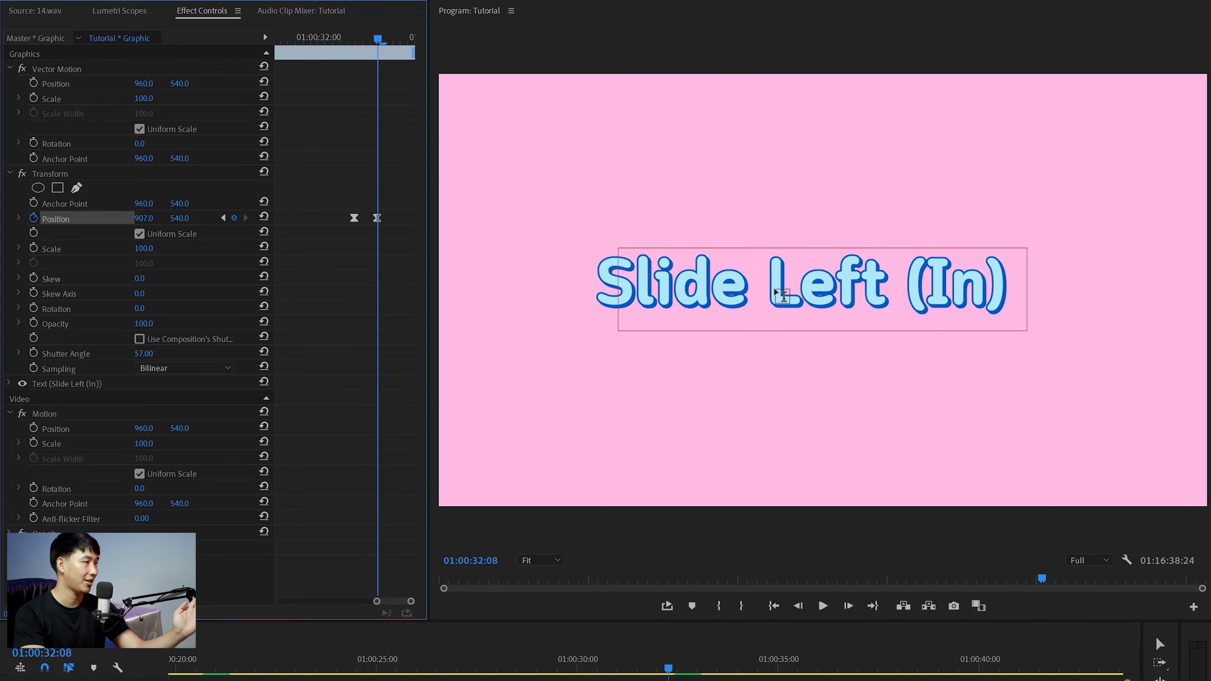
pyautogui.click(360, 151)
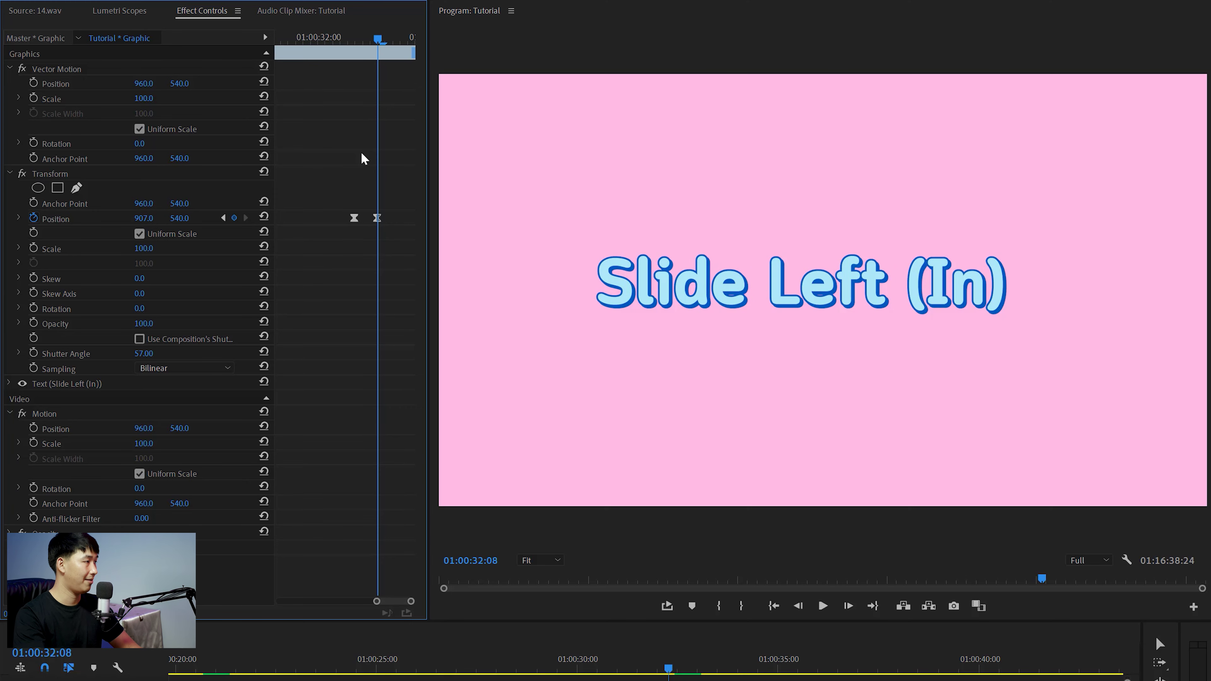
pyautogui.press('Right')
pyautogui.press('Right')
pyautogui.press('Right')
pyautogui.press('Right')
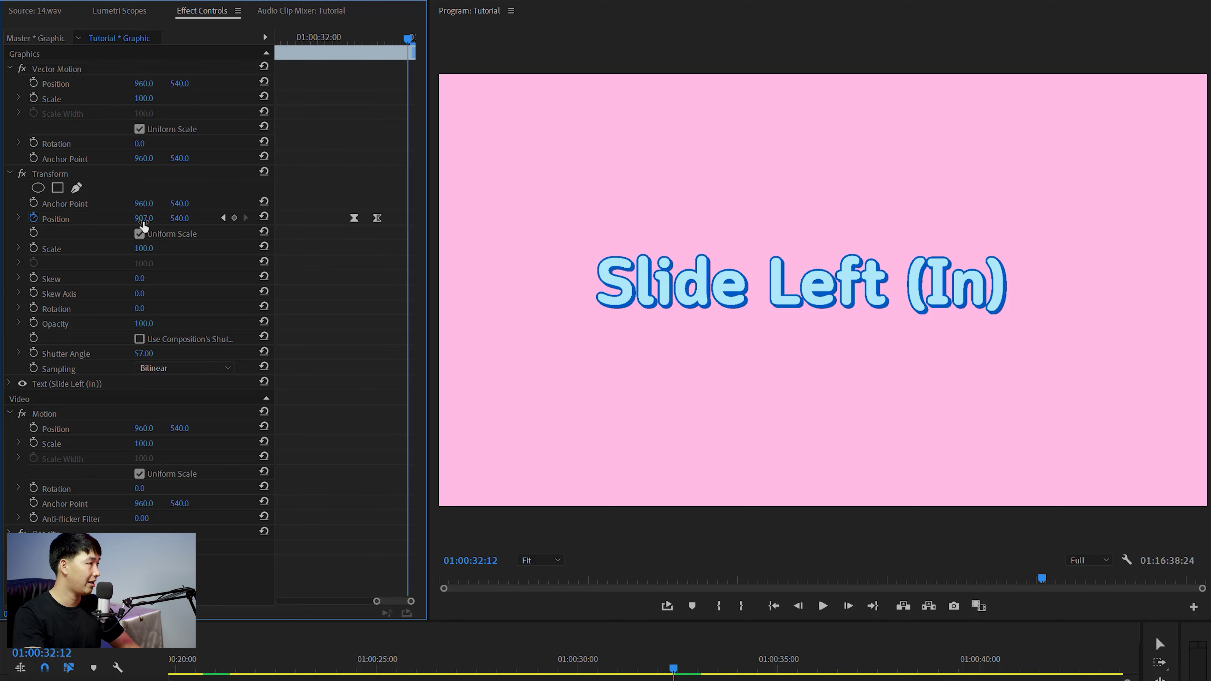
pyautogui.moveTo(143, 218); pyautogui.dragTo(200, 219)
# Play back the title animation to review the new exit.
pyautogui.press('Up')
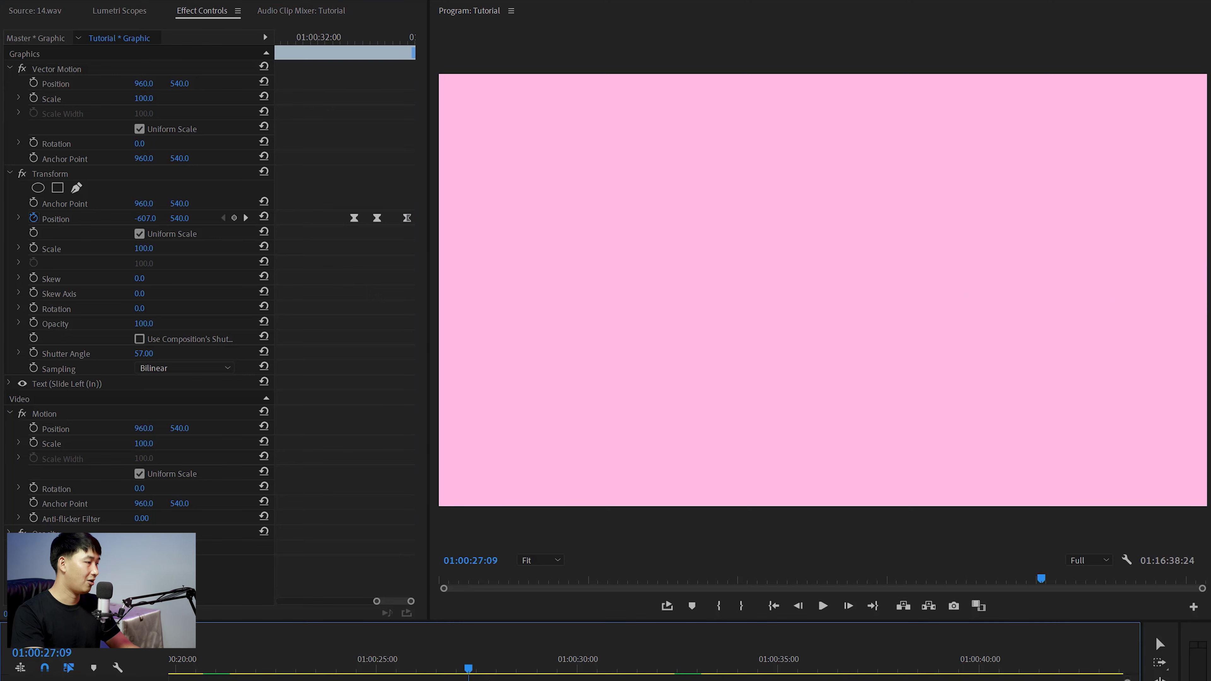
pyautogui.press('space')
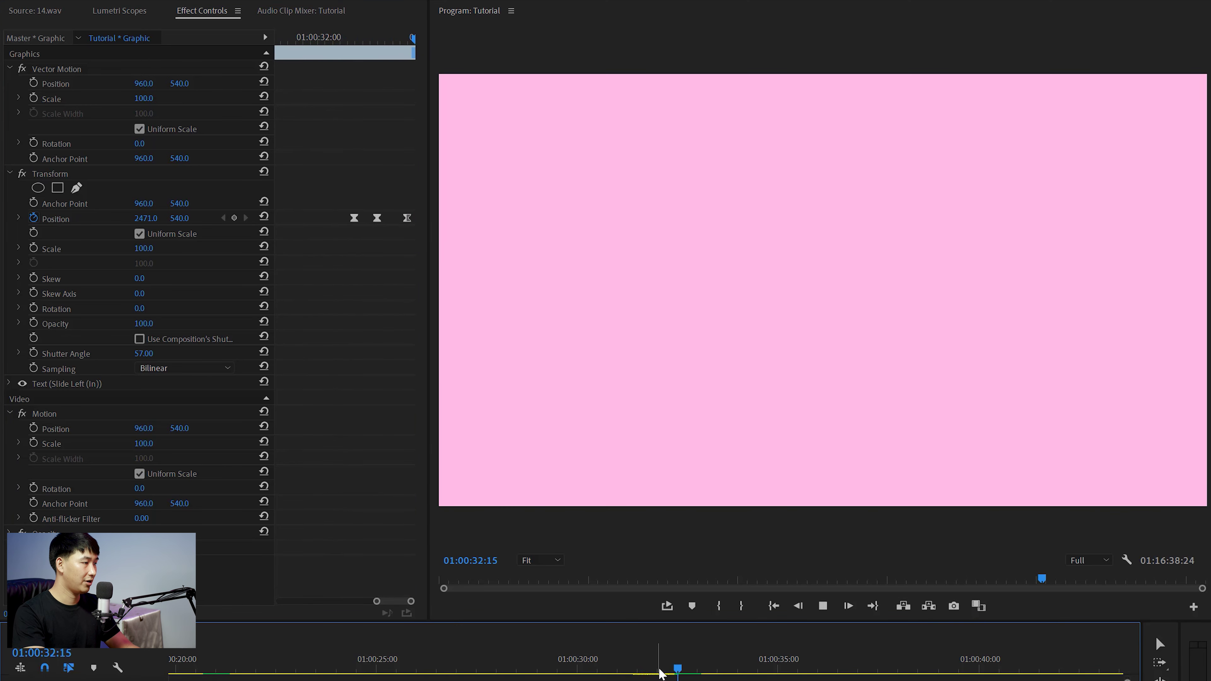
pyautogui.press('space')
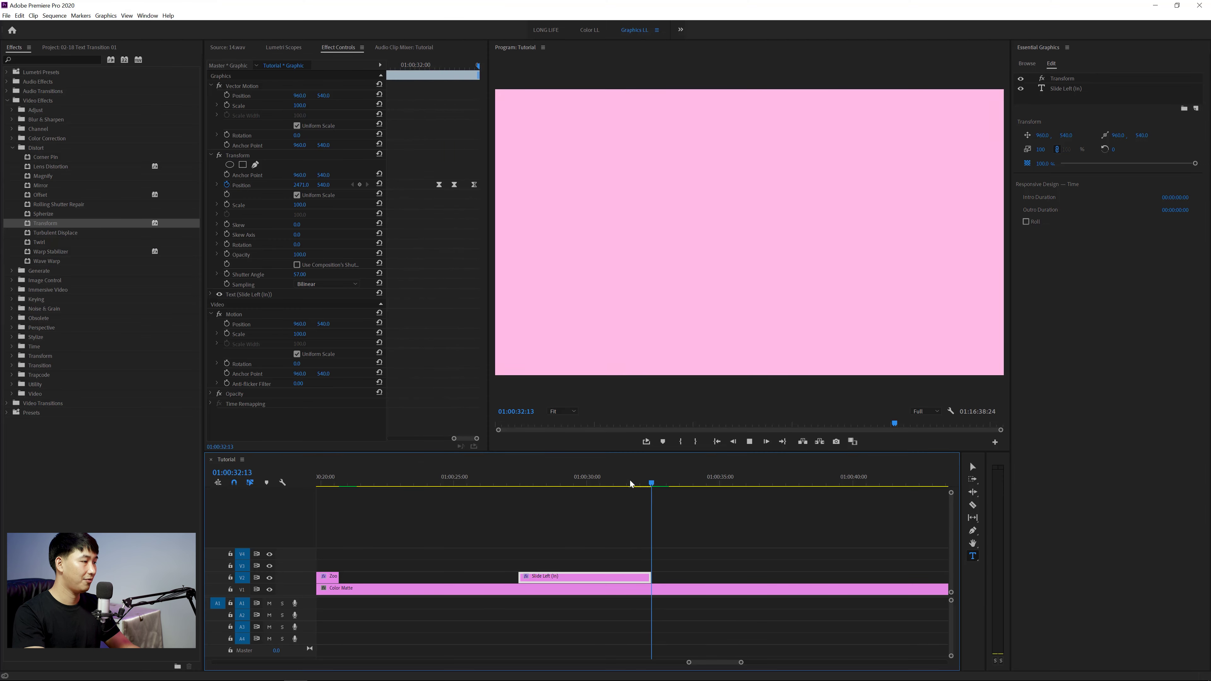
pyautogui.click(643, 670)
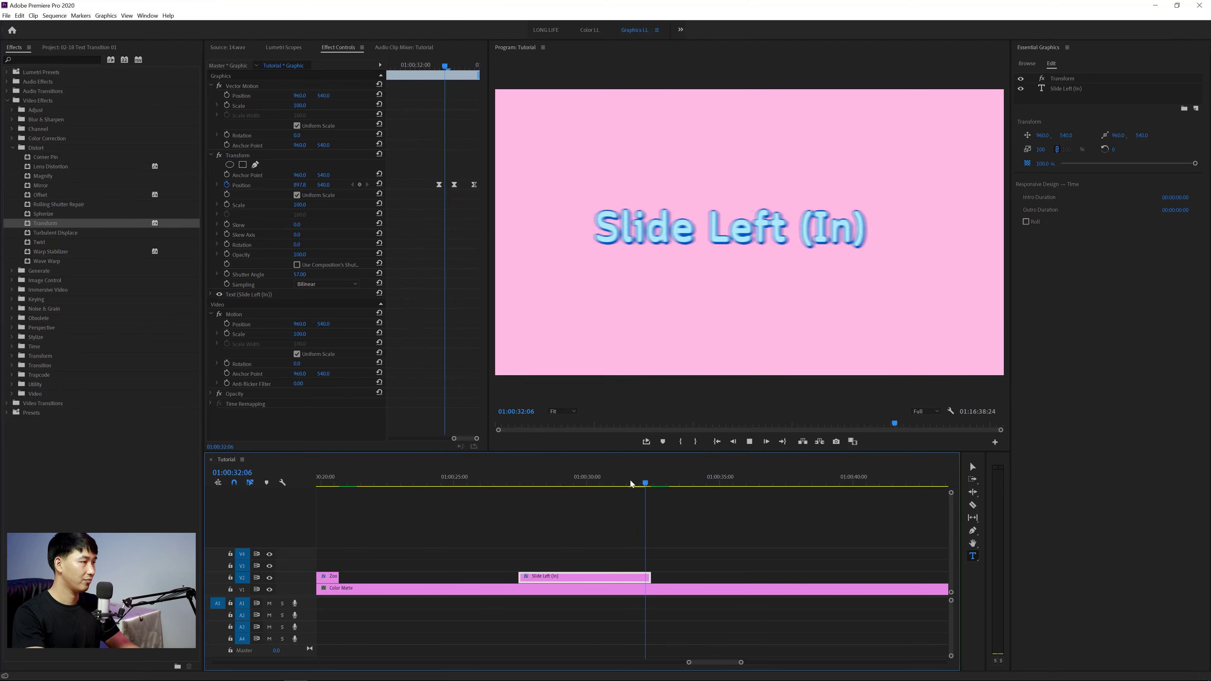
# Stop playback, deselect the clip, and move the playhead to 48:19.
pyautogui.press('space')
pyautogui.click(722, 521)
pyautogui.press('-')
pyautogui.press('-')
pyautogui.press('-')
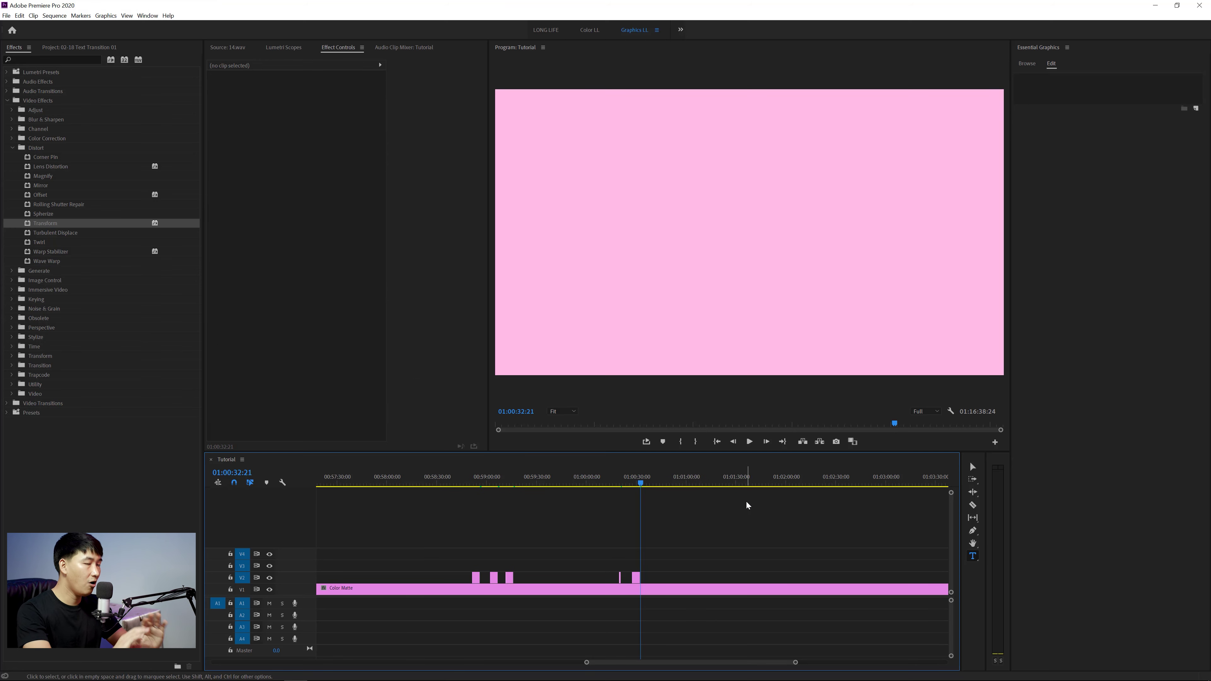
pyautogui.press('-')
pyautogui.press('-')
pyautogui.press('=')
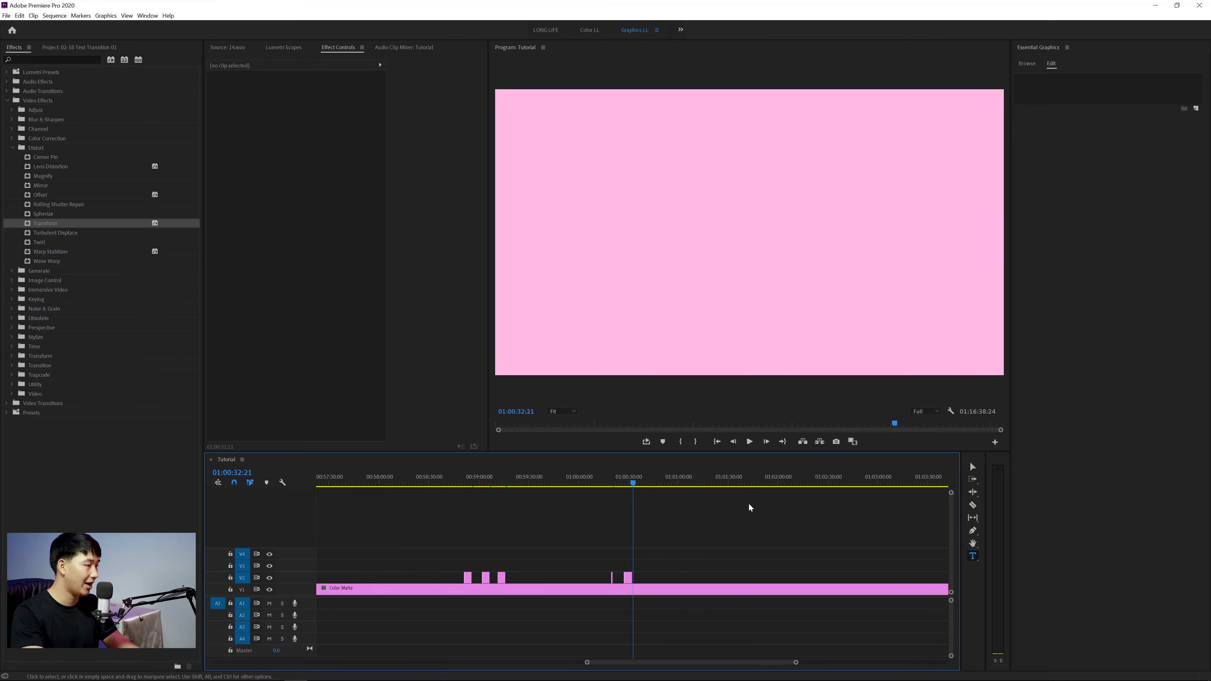
pyautogui.press('=')
pyautogui.click(687, 483)
pyautogui.press('=')
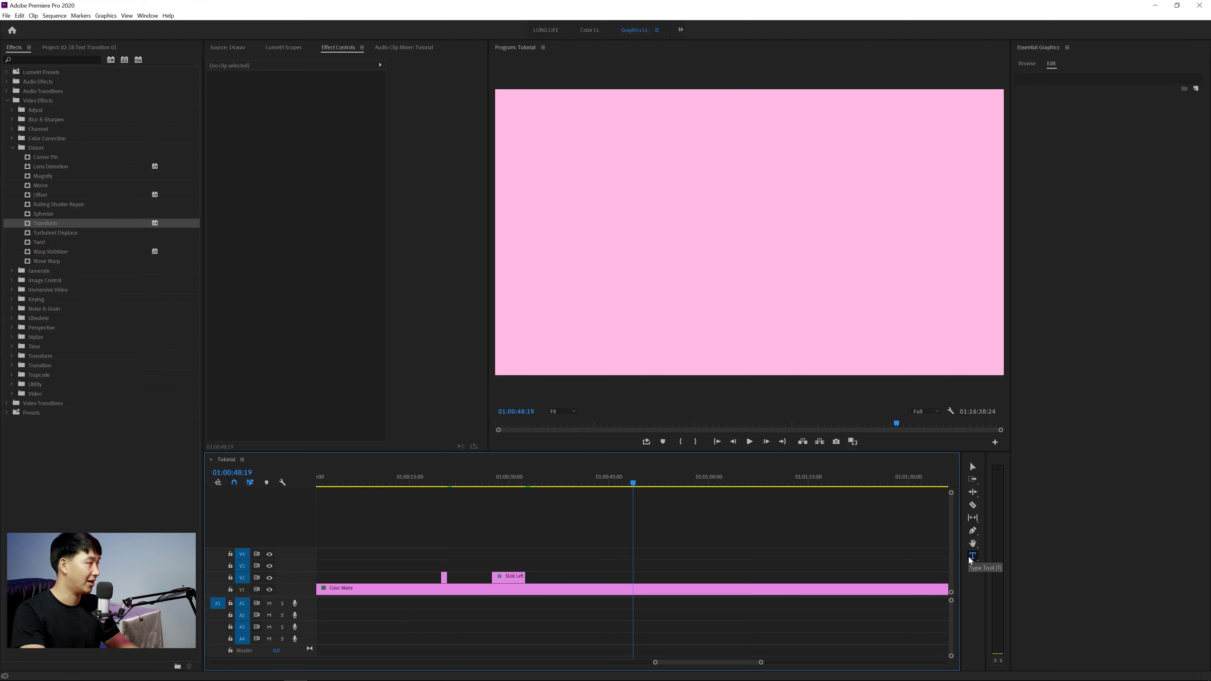
# Paste a copy of the Slide Left clip at 48:19 and remove its Transform effect.
pyautogui.press('v')
pyautogui.click(510, 576)
pyautogui.hotkey('ctrl', 'c')
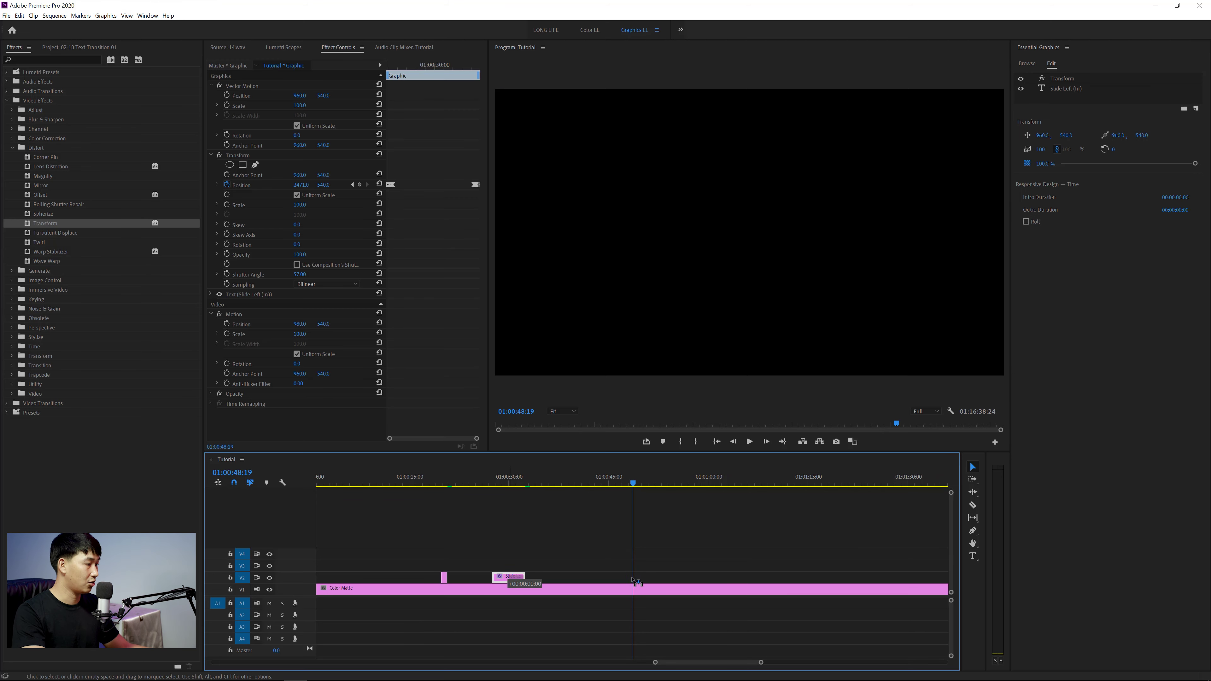
pyautogui.hotkey('ctrl', 'v')
pyautogui.click(650, 482)
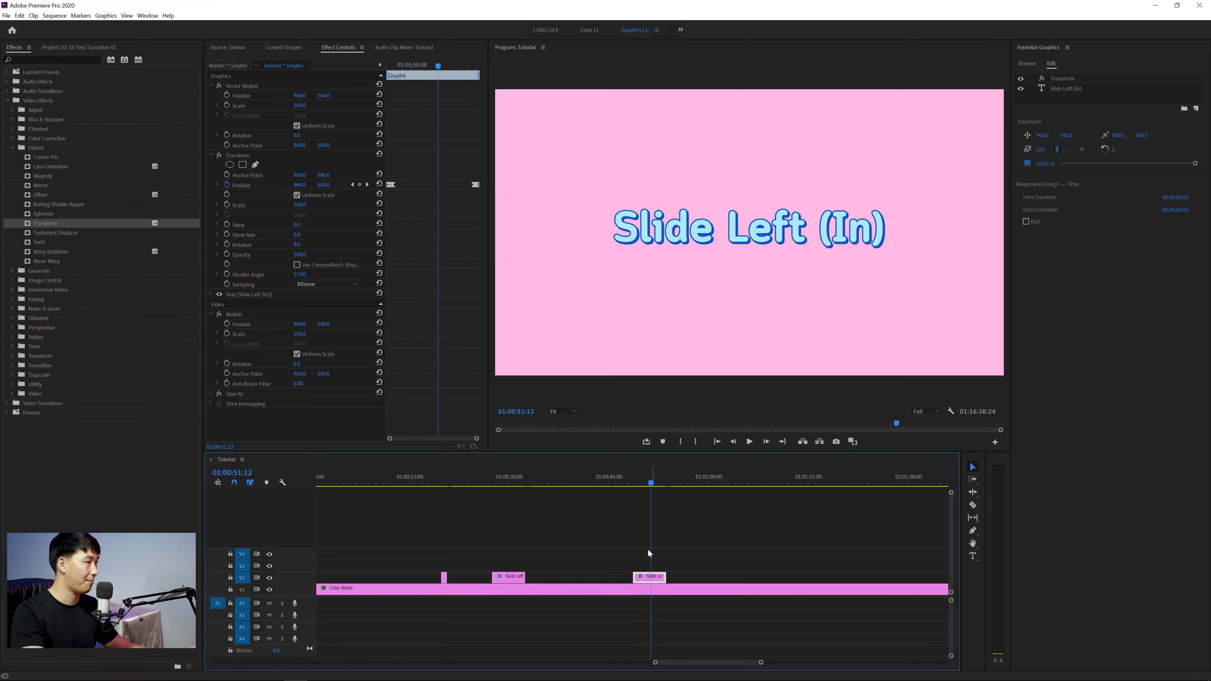
pyautogui.click(251, 156)
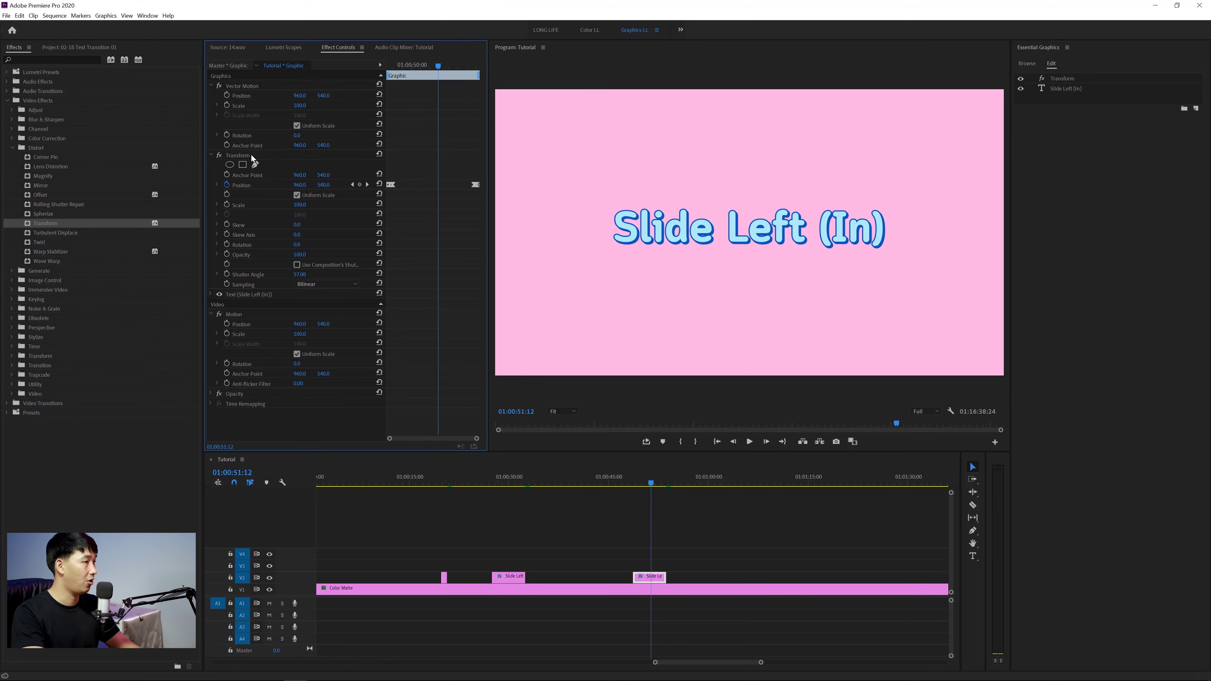
pyautogui.press('Delete')
# Change the copied title's text to 'Slide' and select the new clip at its start.
pyautogui.press('t')
pyautogui.click(747, 233)
pyautogui.write('Slide')
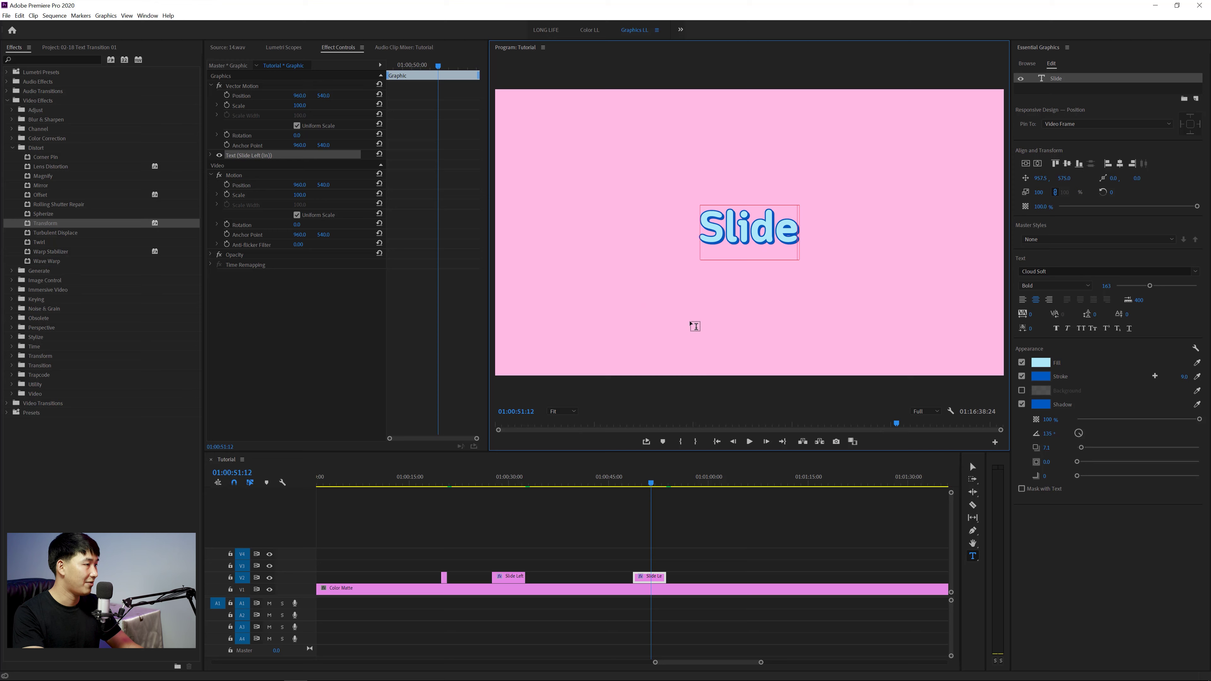
pyautogui.click(681, 511)
pyautogui.press('=')
pyautogui.click(564, 577)
pyautogui.press('Up')
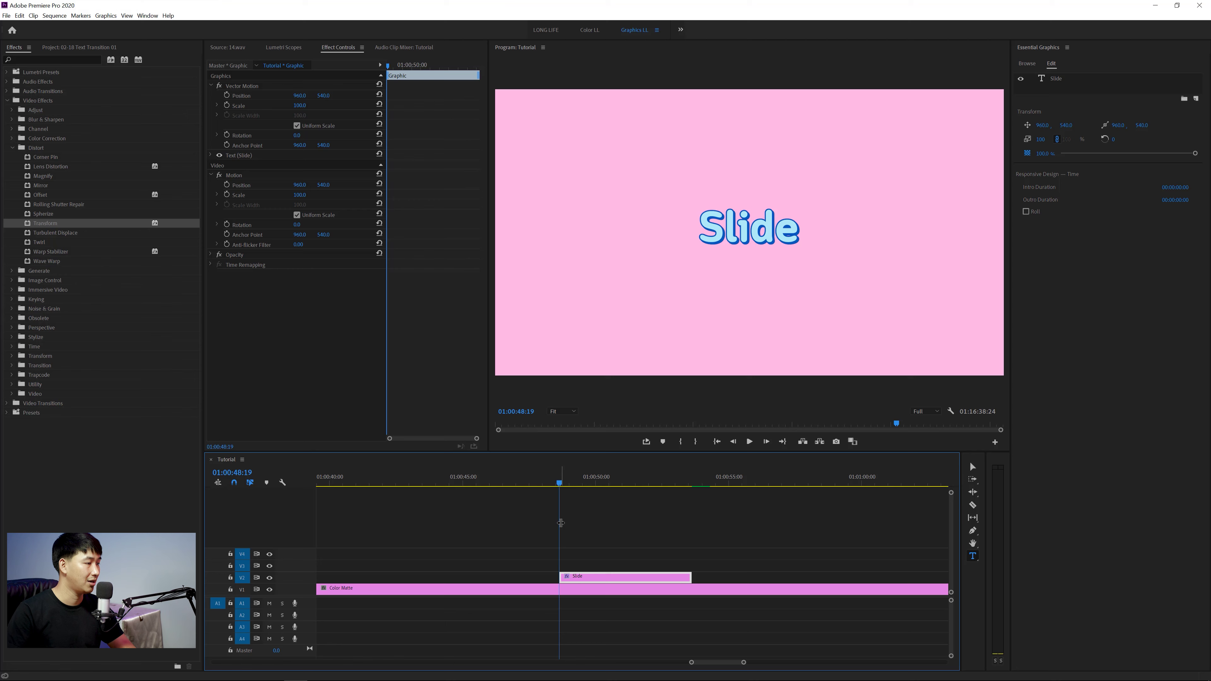
# Add Transform to the Slide clip, keyframe Position at 48:29, and raise Y to 481 at 48:25.
pyautogui.press('Right')
pyautogui.press('Right')
pyautogui.press('Right')
pyautogui.press('Right')
pyautogui.press('Right')
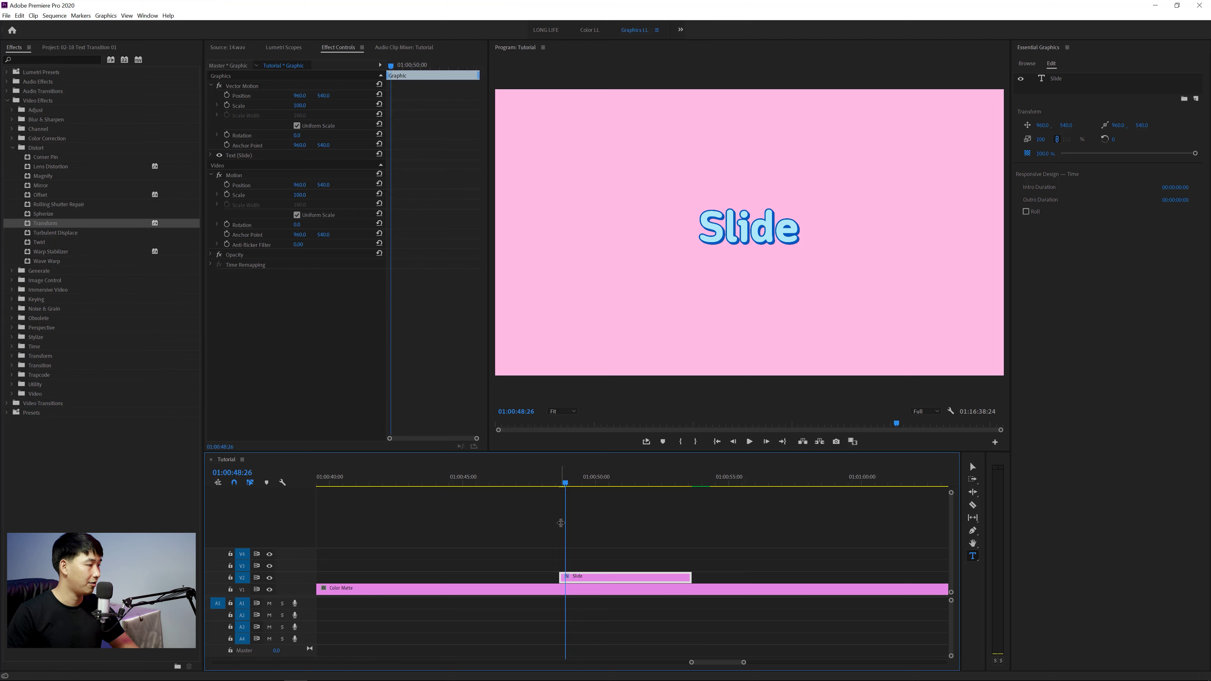
pyautogui.press('Right')
pyautogui.press('Right')
pyautogui.press('Right')
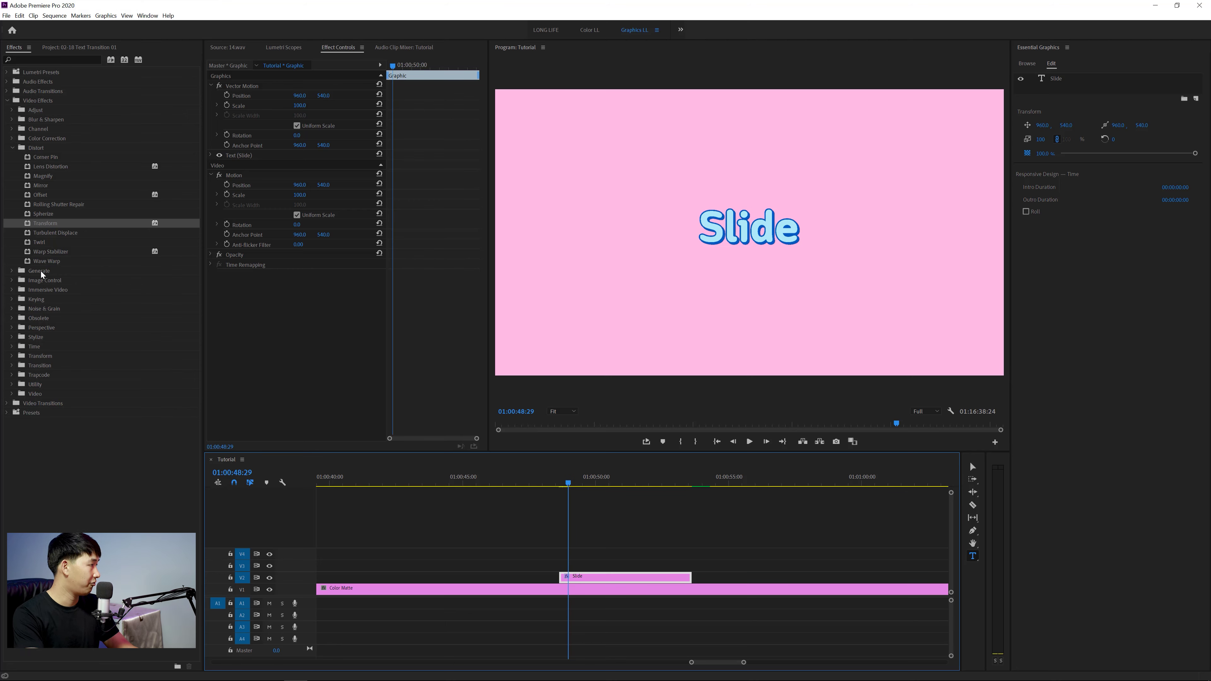
pyautogui.moveTo(45, 223); pyautogui.dragTo(592, 575)
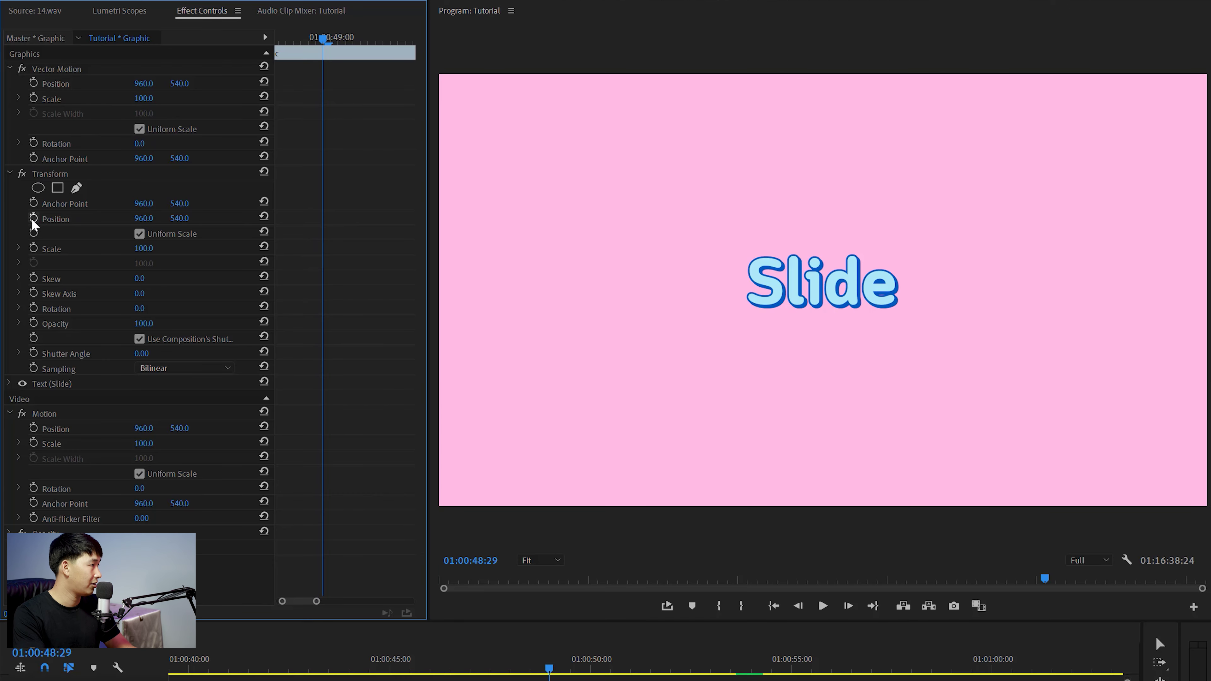
pyautogui.click(33, 218)
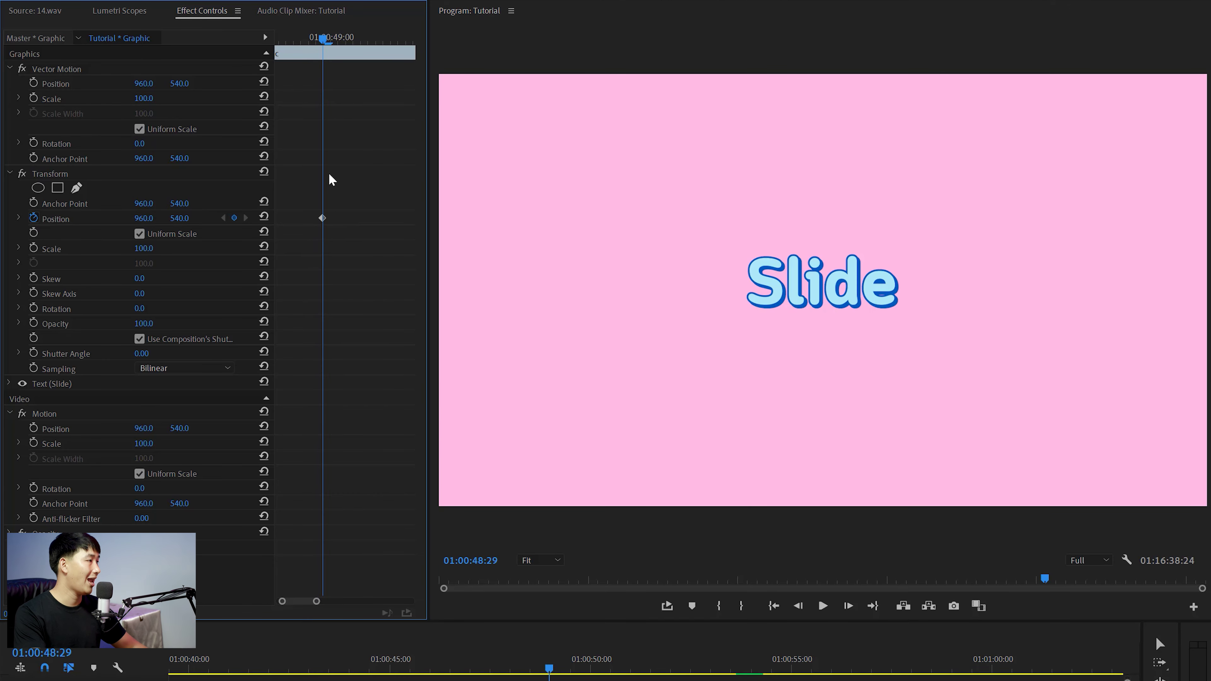
pyautogui.press('Left')
pyautogui.press('Left')
pyautogui.press('Left')
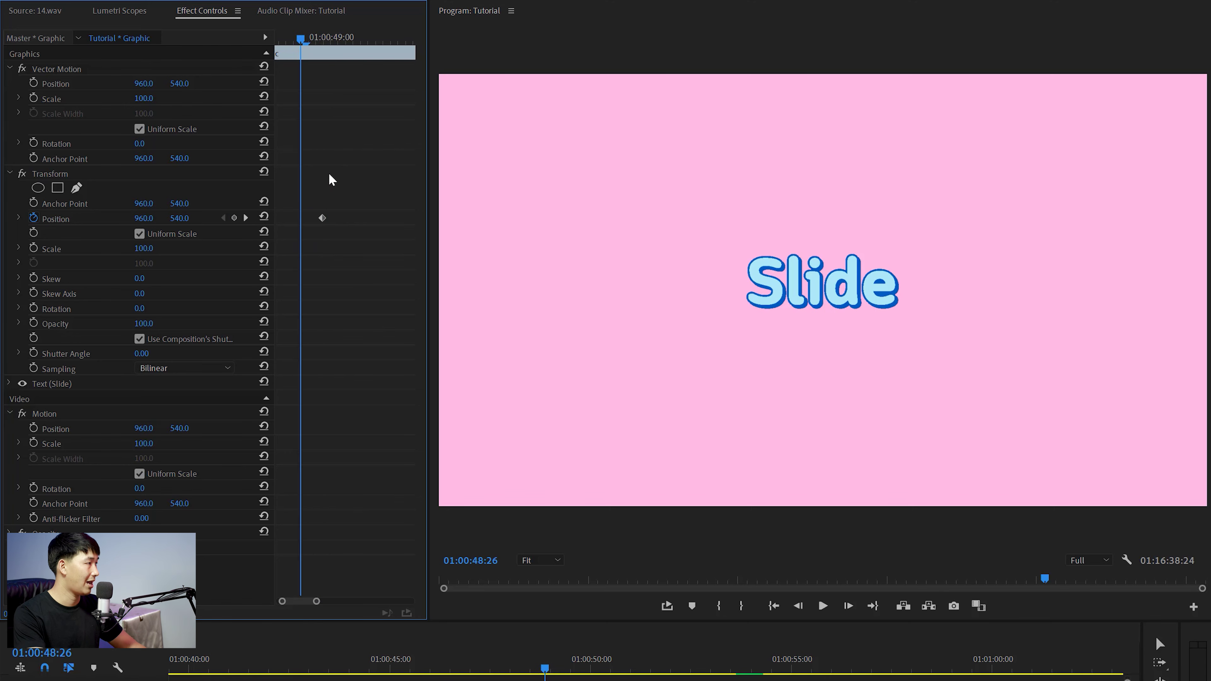
pyautogui.press('Left')
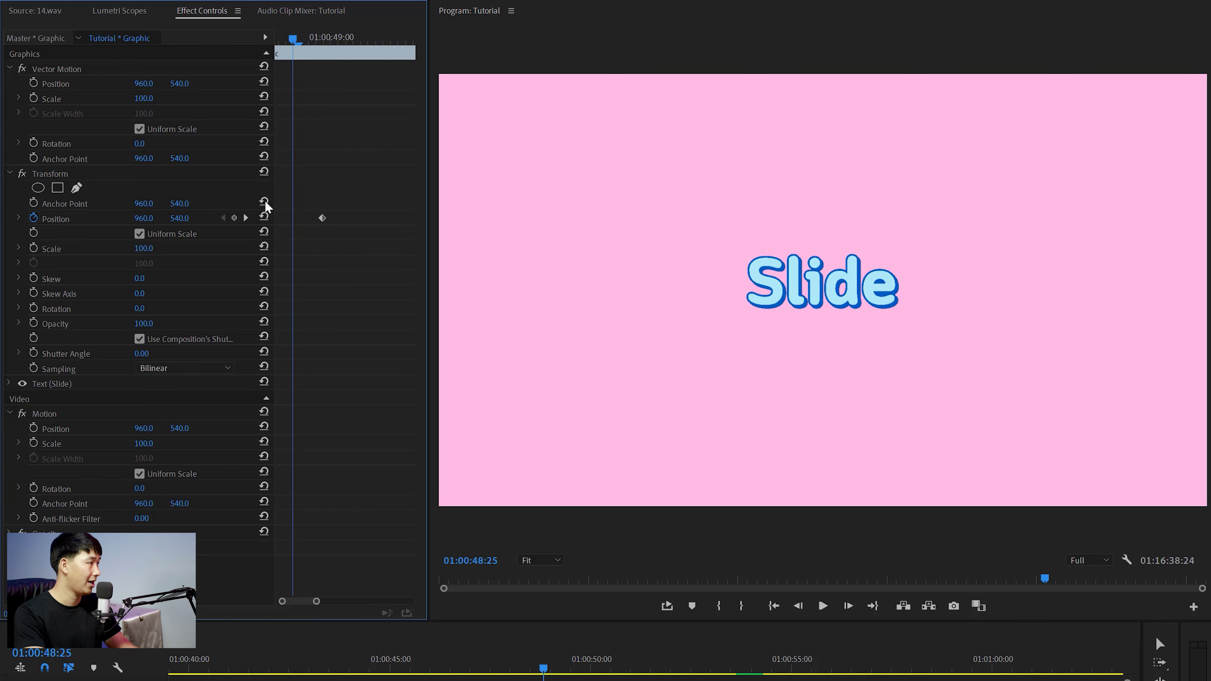
pyautogui.moveTo(182, 225); pyautogui.dragTo(158, 225)
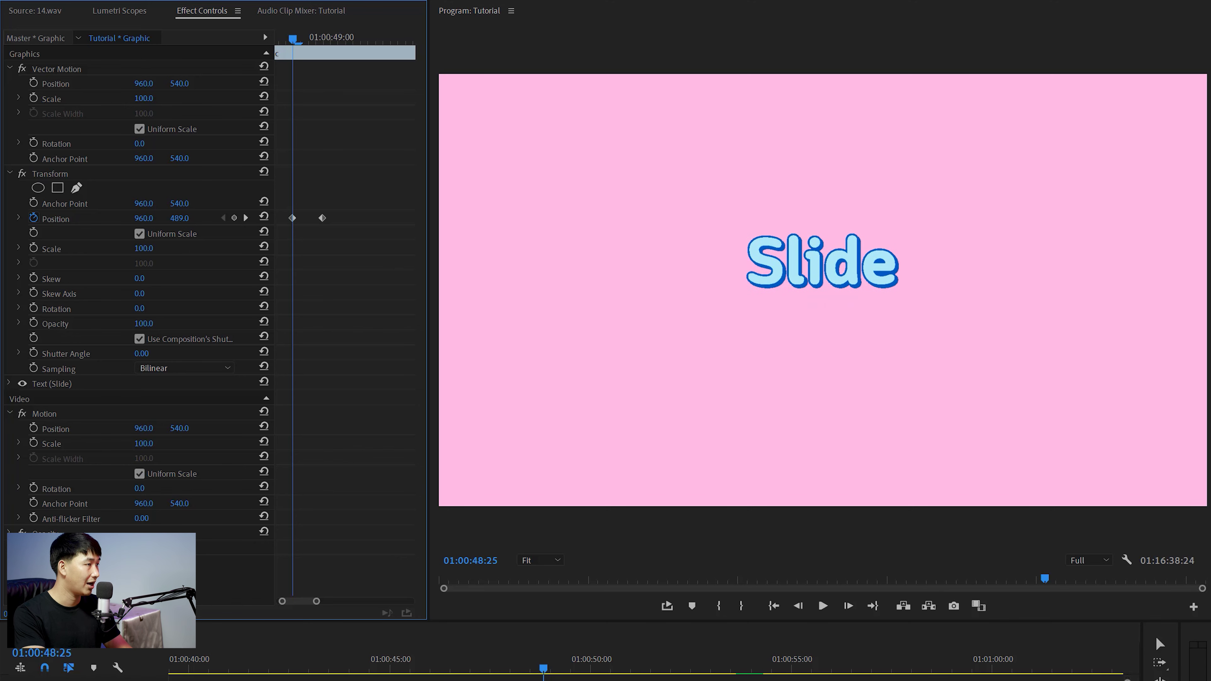
# At 48:19, push the Slide text below the frame, then preview the slide-up.
pyautogui.press('Left')
pyautogui.press('Left')
pyautogui.press('Left')
pyautogui.press('Left')
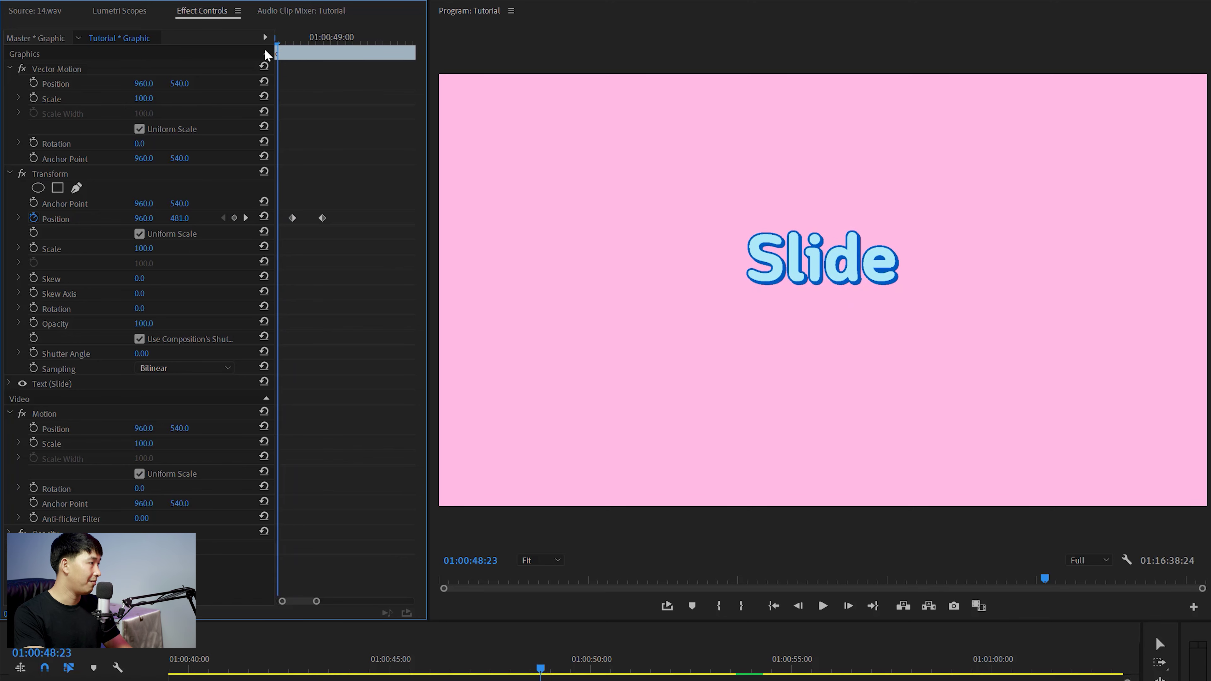
pyautogui.press('Left')
pyautogui.press('Left')
pyautogui.moveTo(181, 224)
pyautogui.mouseDown()
pyautogui.moveTo(292, 224)
pyautogui.moveTo(209, 236)
pyautogui.mouseUp()
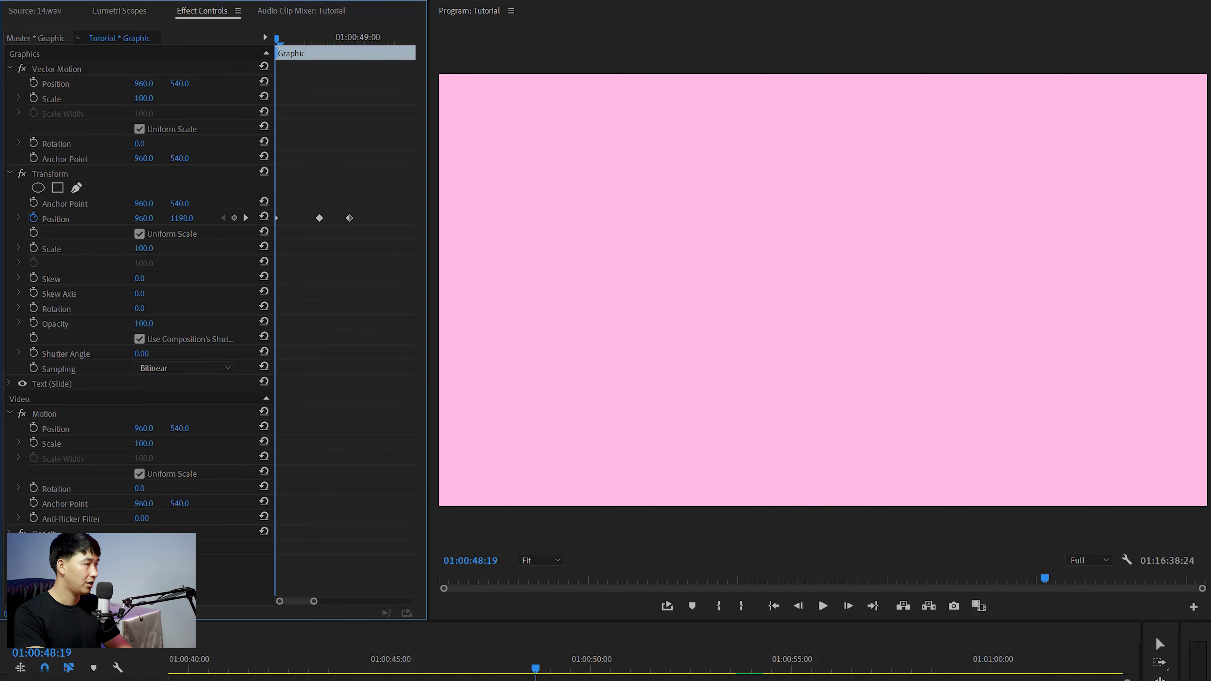
pyautogui.press('space')
pyautogui.press('space')
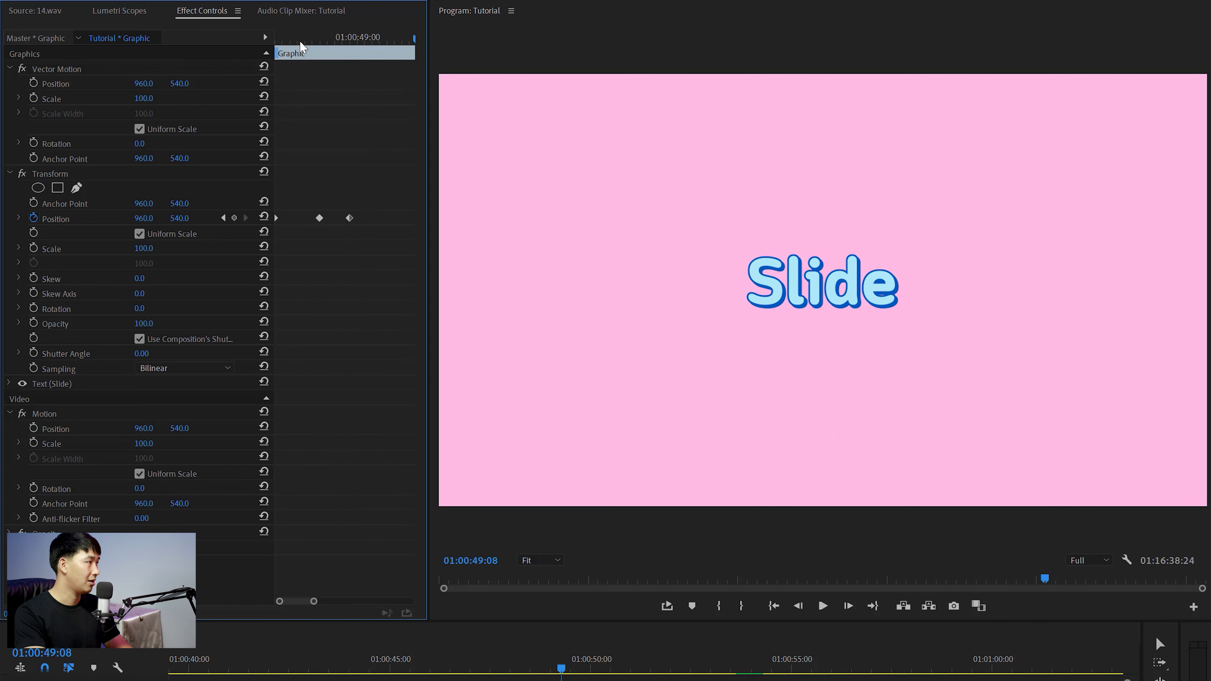
pyautogui.hotkey('shift', 'Left')
pyautogui.hotkey('shift', 'Left')
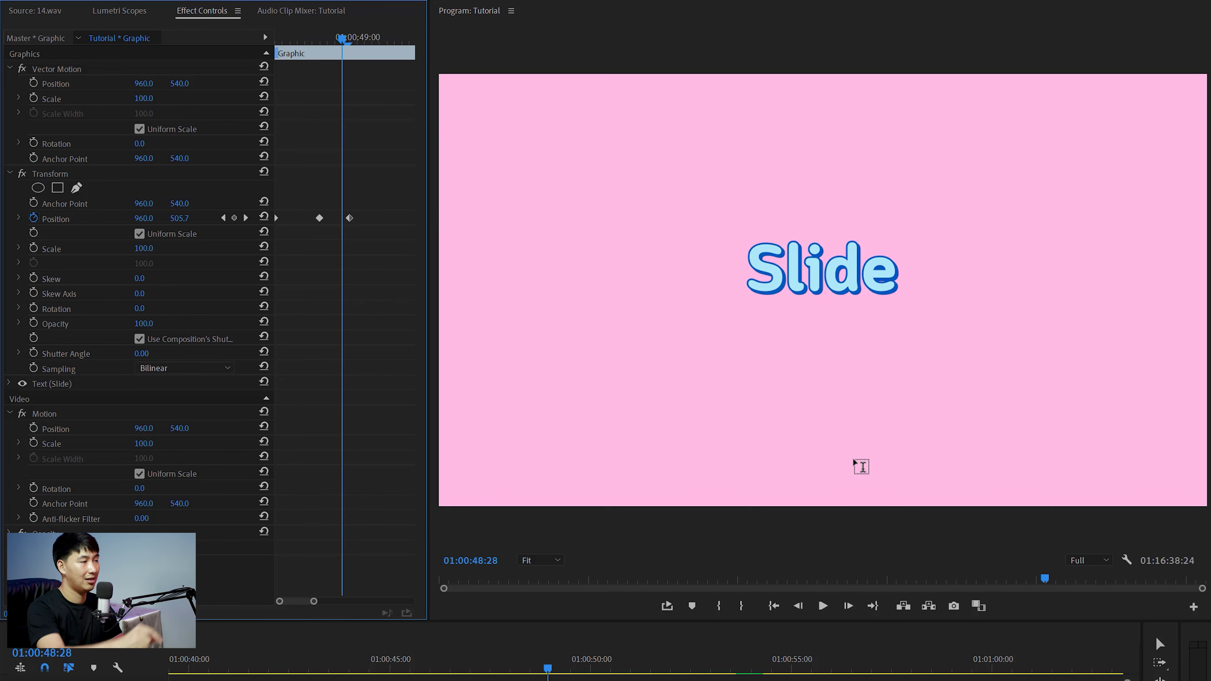
pyautogui.moveTo(322, 45)
pyautogui.mouseDown()
pyautogui.moveTo(303, 64)
pyautogui.moveTo(364, 79)
pyautogui.mouseUp()
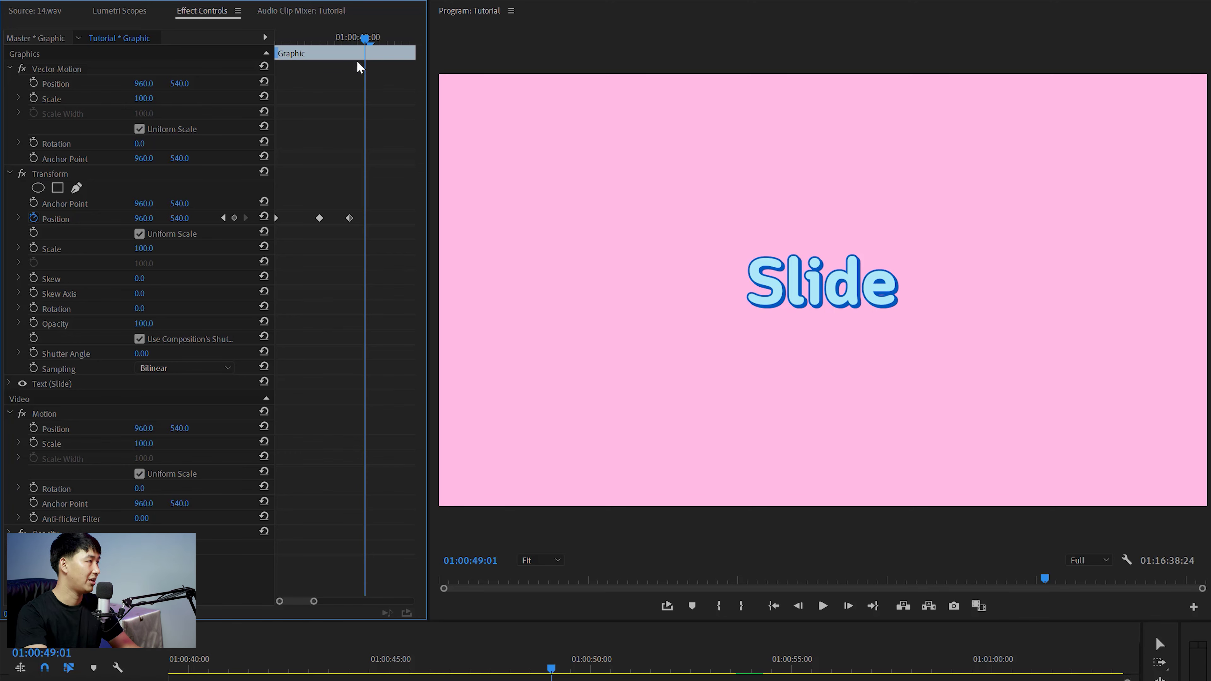
pyautogui.click(320, 218)
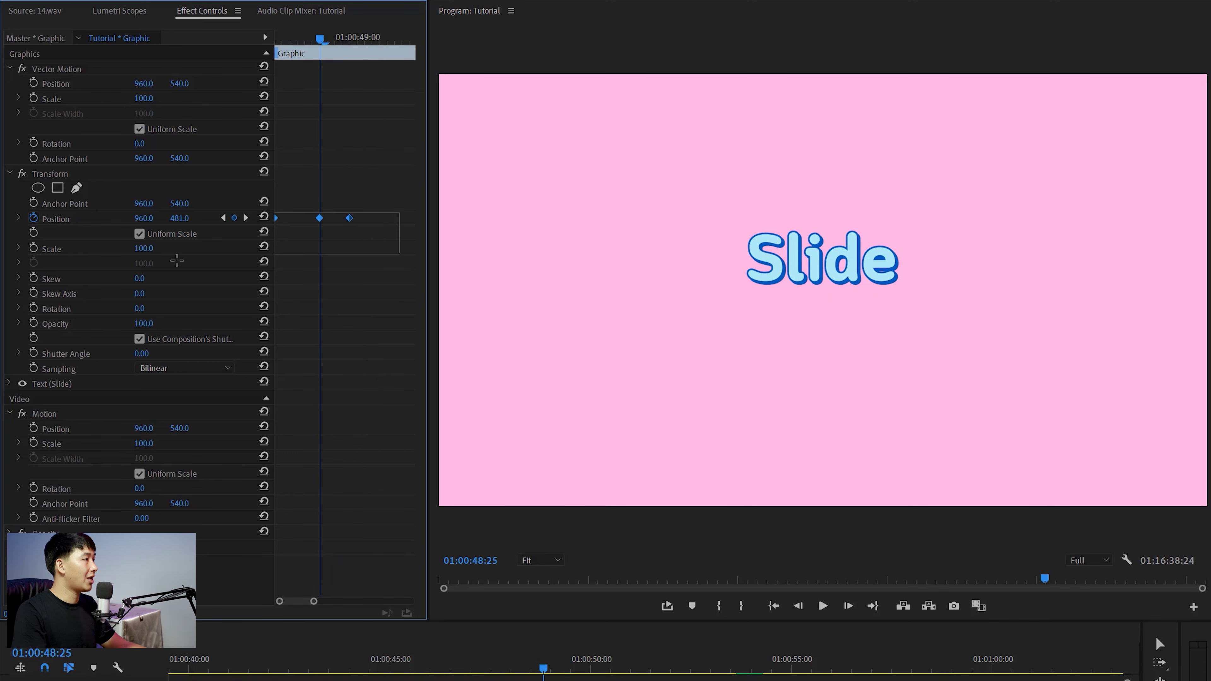
# Give the Position keyframes Bezier easing and set a 180 shutter angle instead of the composition's shutter.
pyautogui.rightClick(355, 221)
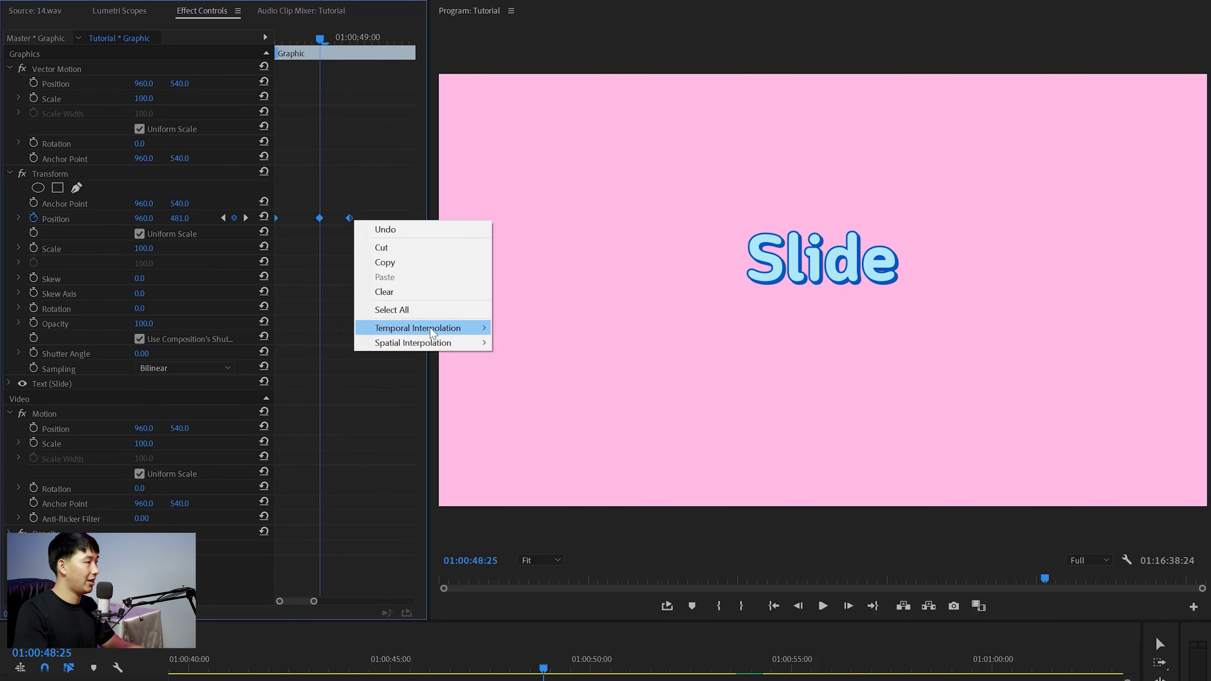
pyautogui.moveTo(431, 329)
pyautogui.click(551, 343)
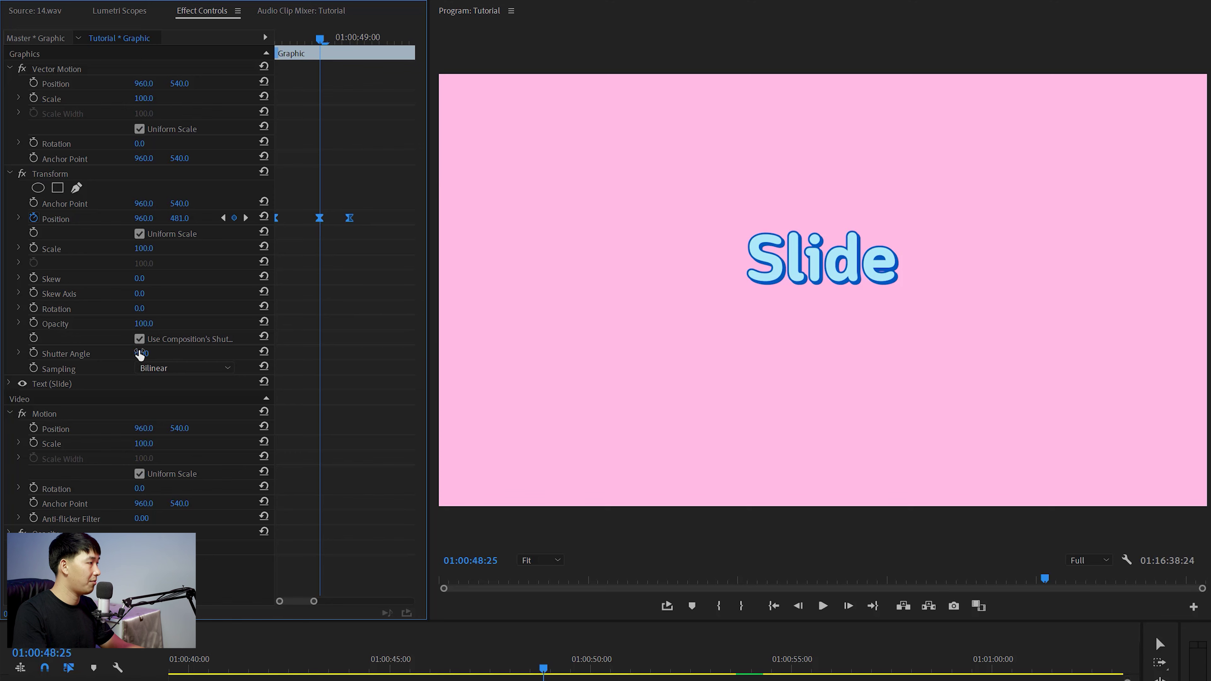
pyautogui.click(139, 340)
pyautogui.click(142, 353)
pyautogui.write('18')
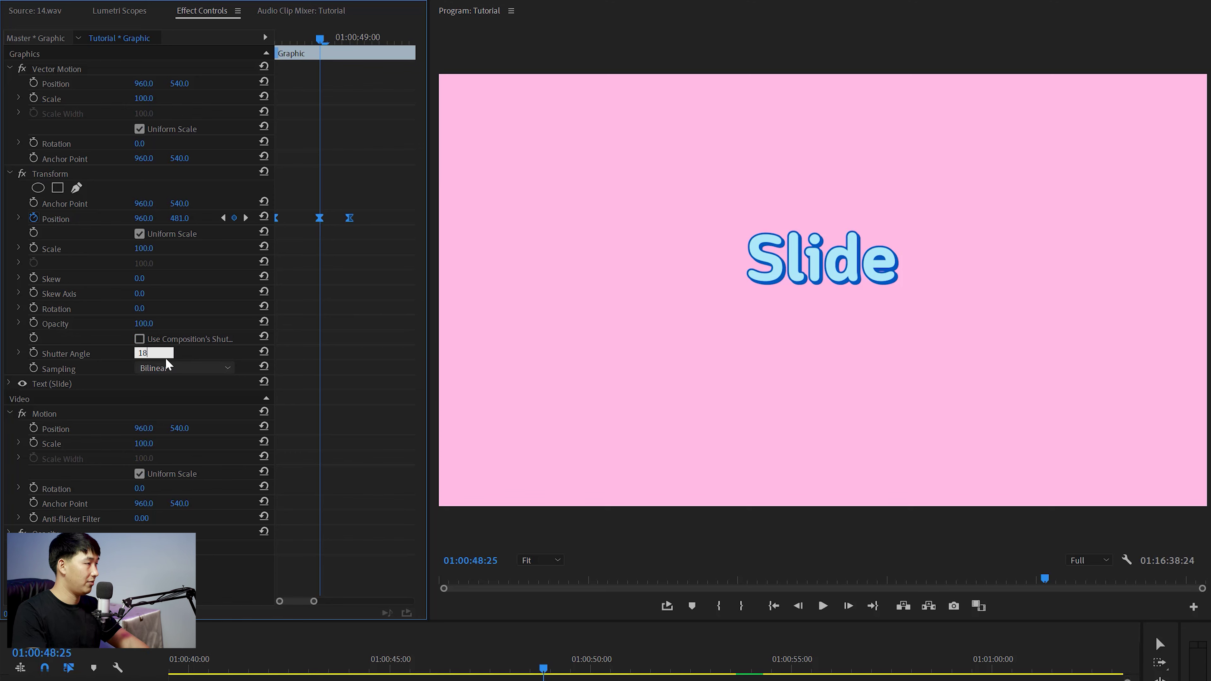
pyautogui.write('0.00')
pyautogui.press('Return')
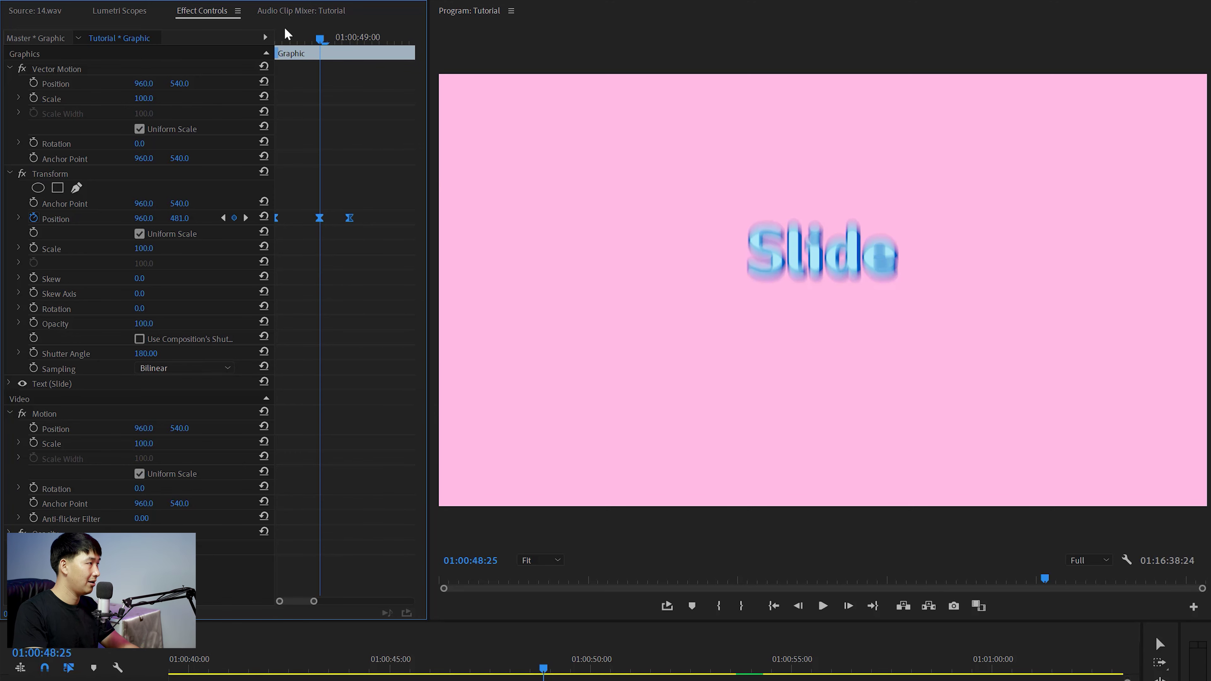
# Push the title's starting position further below the frame, to Y 1256.
pyautogui.press('Up')
pyautogui.press('space')
pyautogui.press('space')
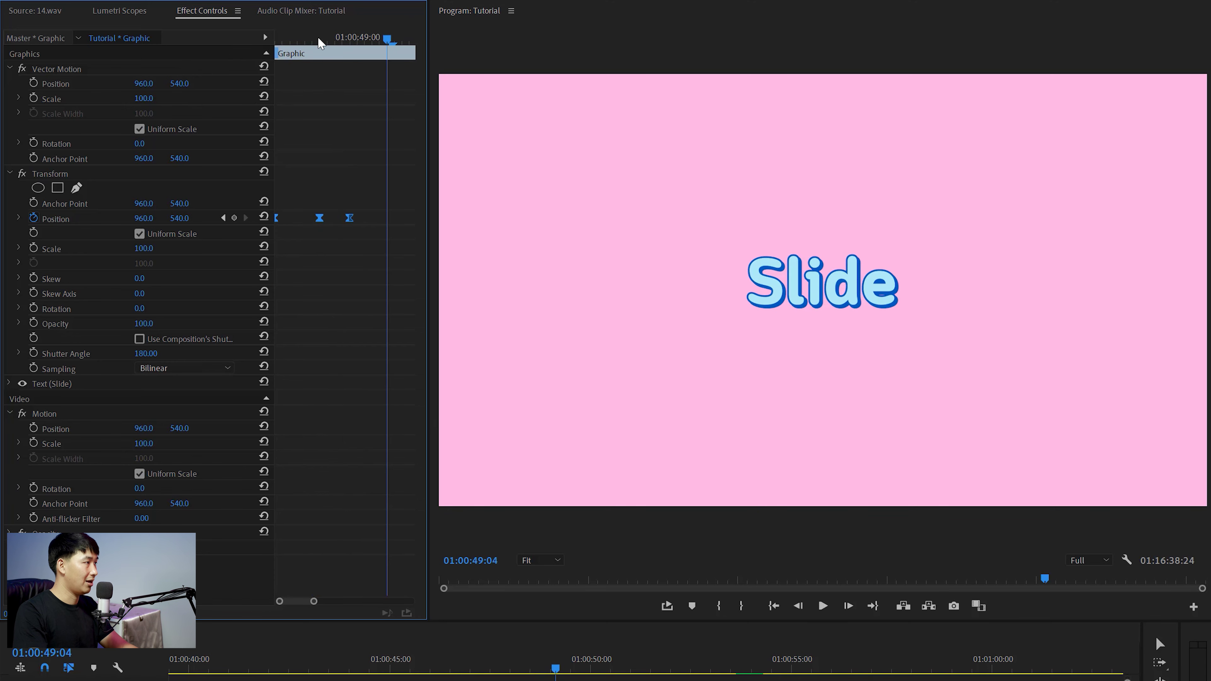
pyautogui.press('Up')
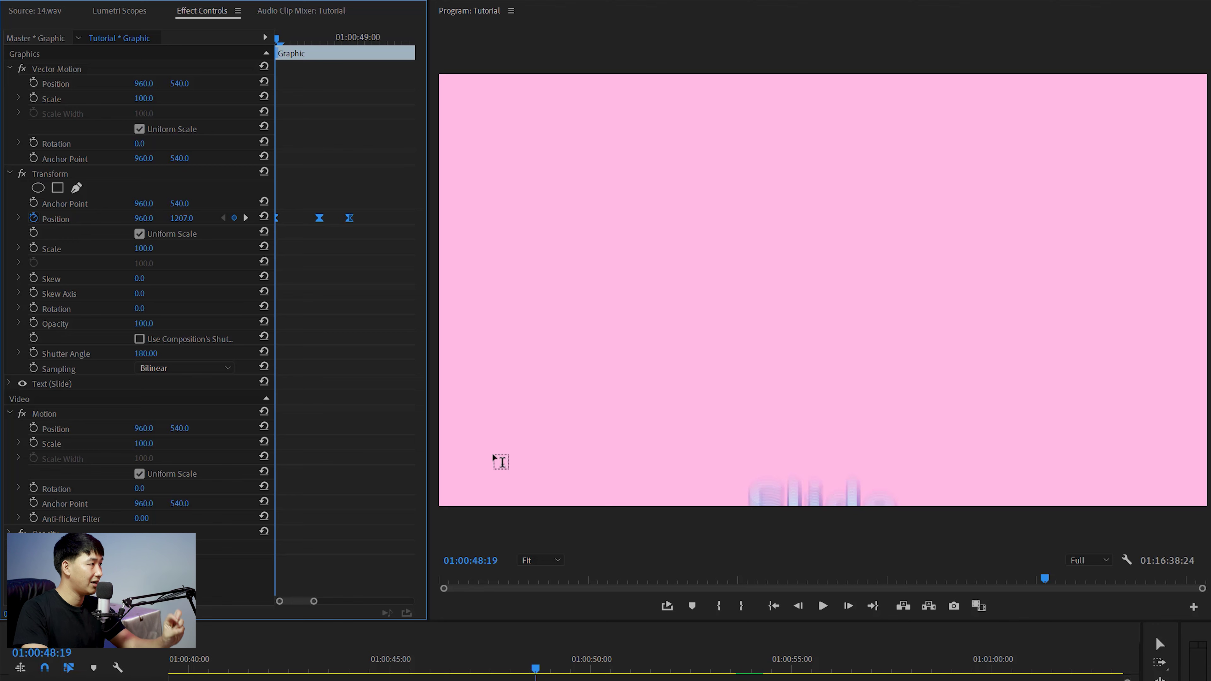
pyautogui.moveTo(181, 218); pyautogui.dragTo(183, 218)
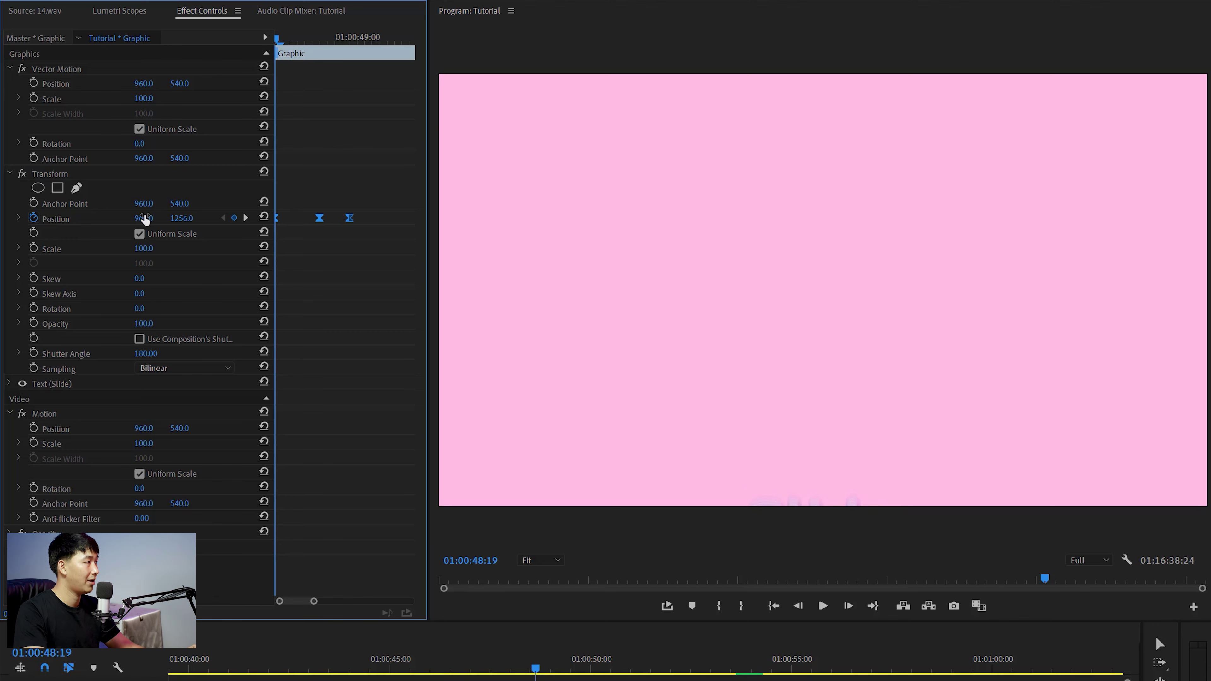
# Preview the blurred slide-in, then go to the end of the Slide clip.
pyautogui.press('space')
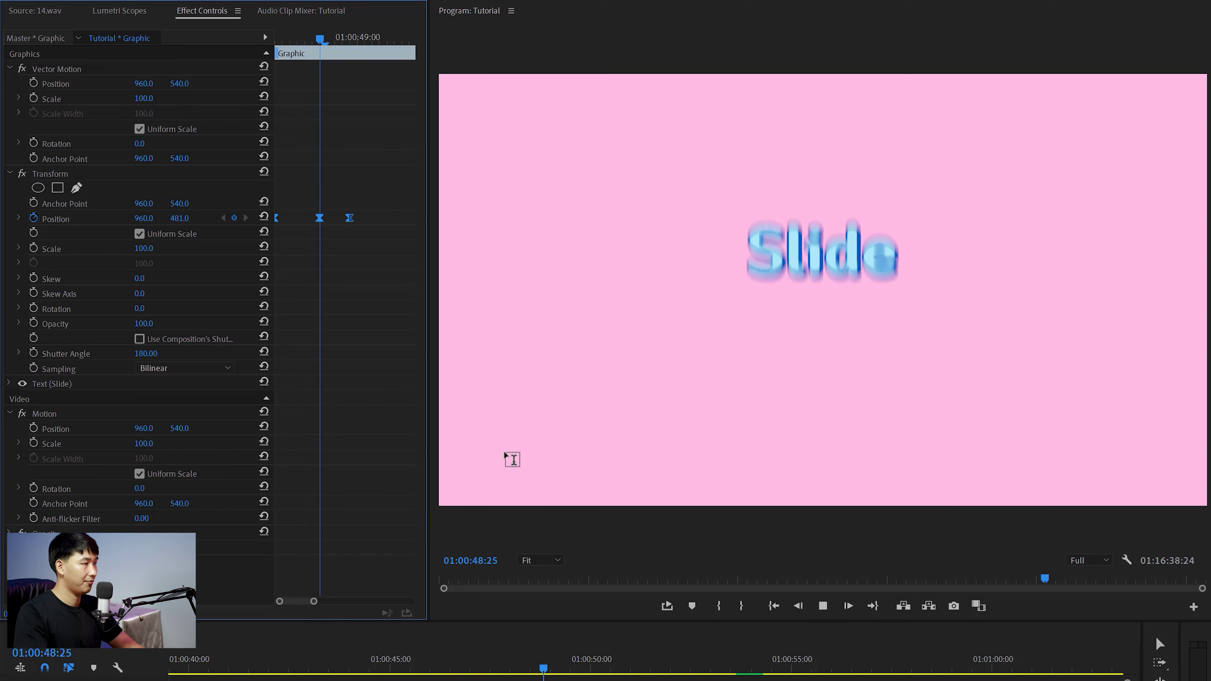
pyautogui.click(540, 668)
pyautogui.press('space')
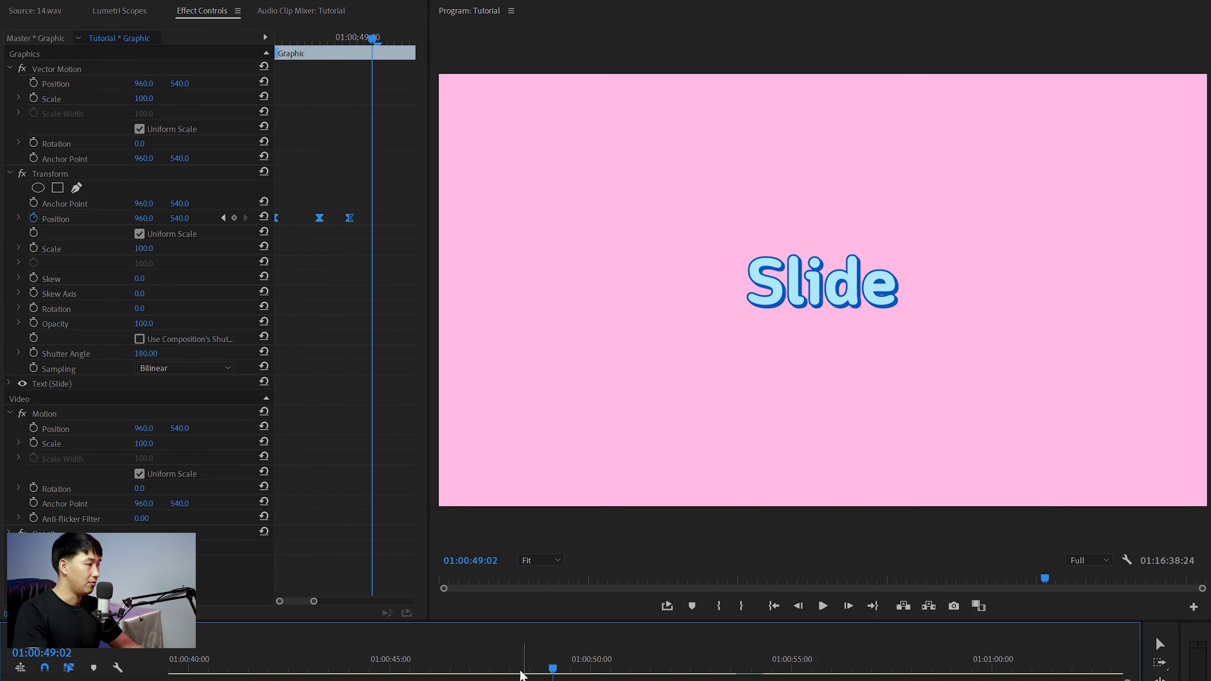
pyautogui.click(715, 661)
pyautogui.press('=')
pyautogui.press('=')
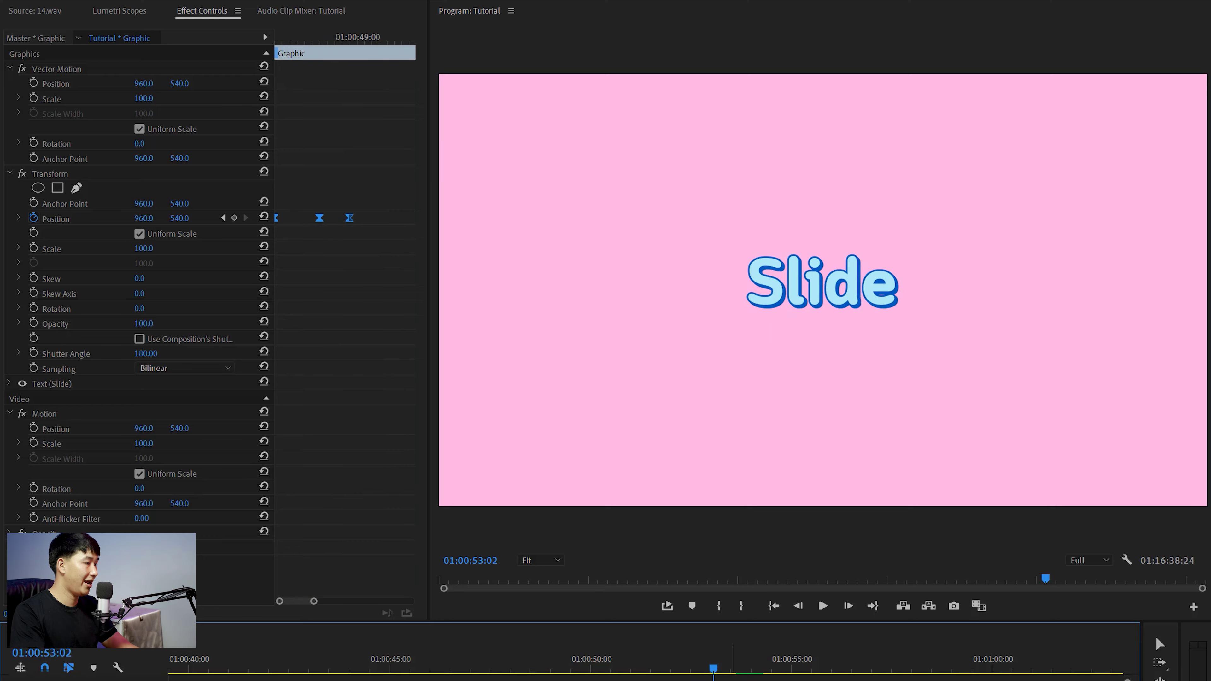
pyautogui.press('Down')
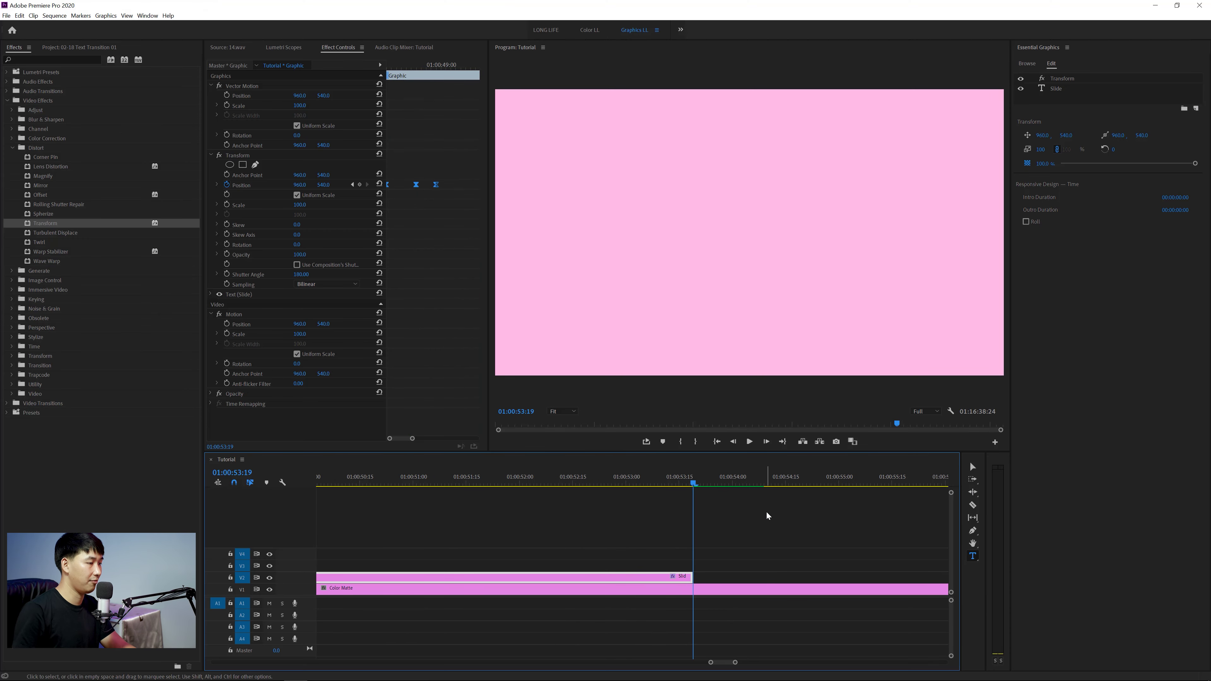
# Start a Transform Position keyframe three frames before the Slide clip's end.
pyautogui.press('Left')
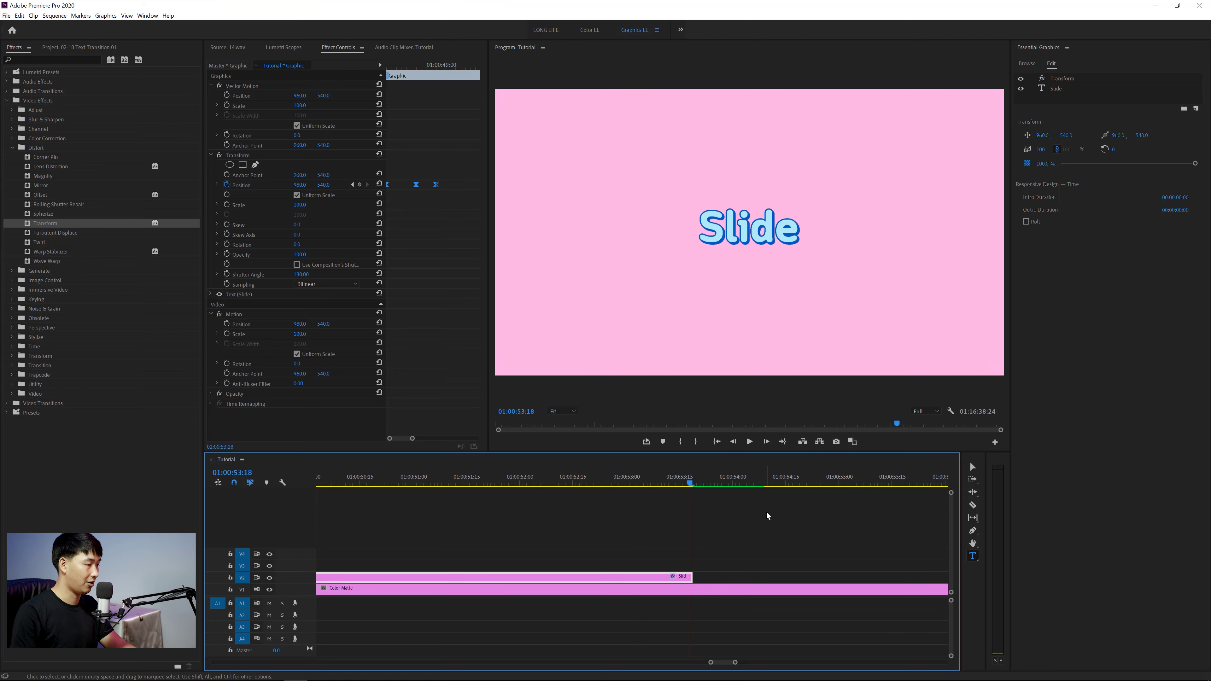
pyautogui.press('Left')
pyautogui.press('Left')
pyautogui.press('Left')
pyautogui.press('Left')
pyautogui.press('Left')
pyautogui.press('Left')
pyautogui.press('Left')
pyautogui.press('Left')
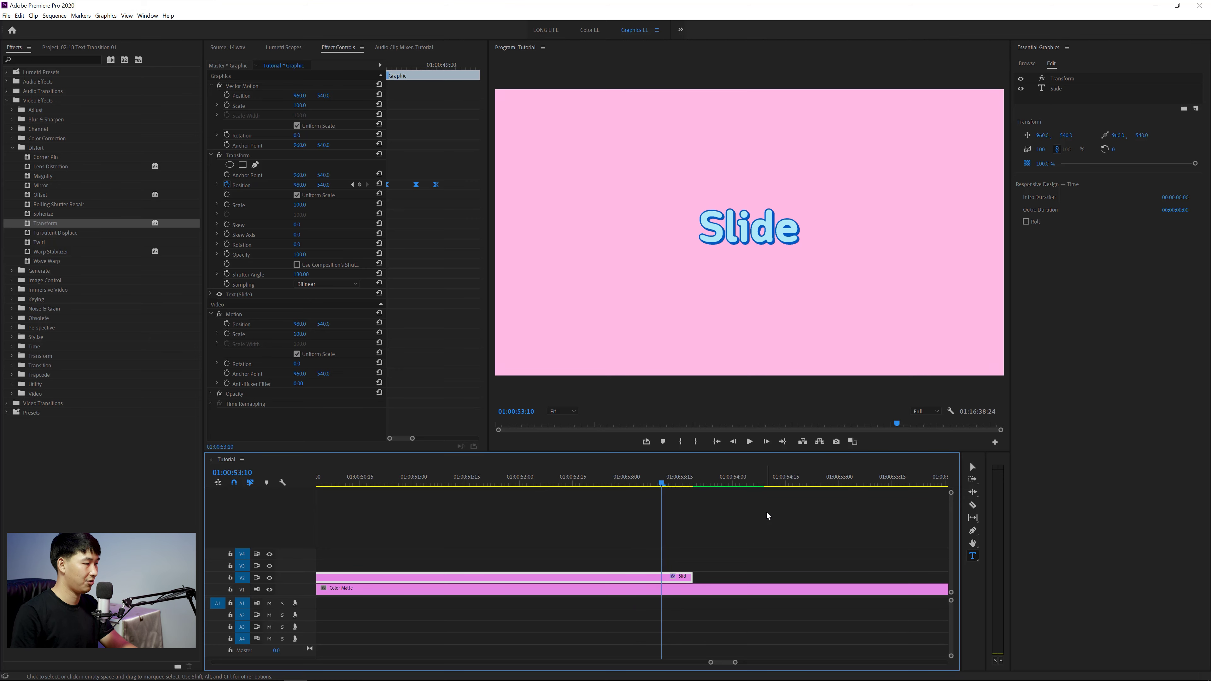
pyautogui.press('Left')
pyautogui.press('Left')
pyautogui.click(432, 222)
pyautogui.press('=')
pyautogui.press('=')
pyautogui.press('=')
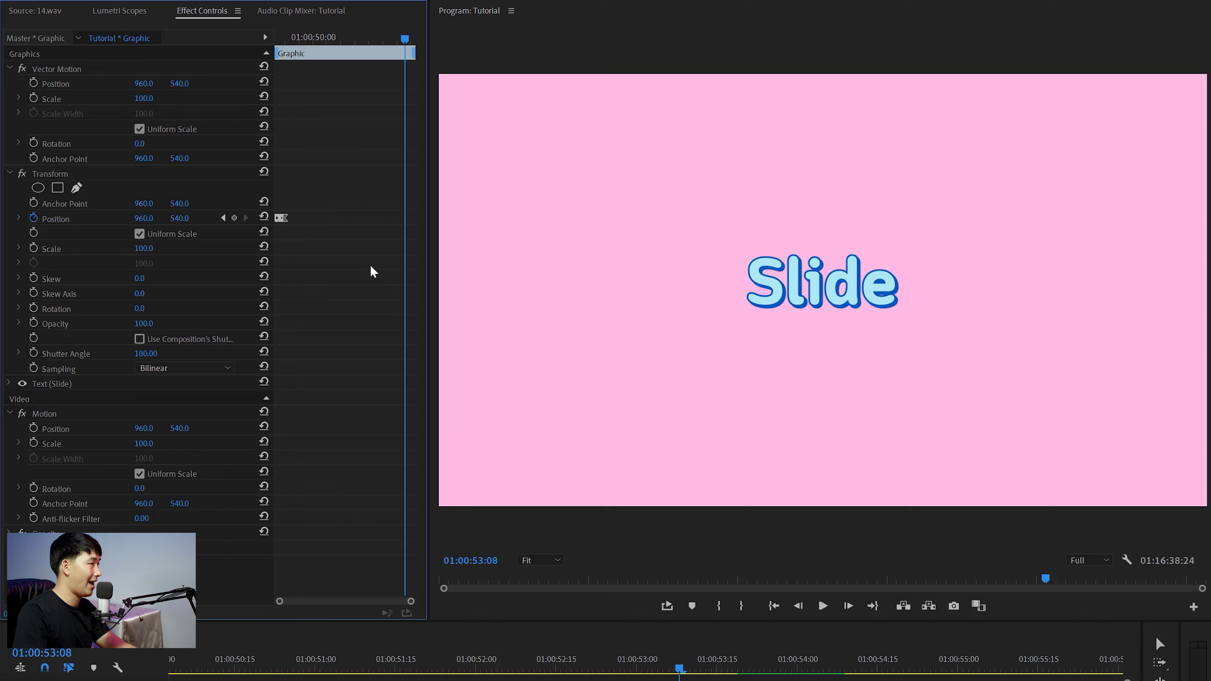
pyautogui.press('=')
pyautogui.press('=')
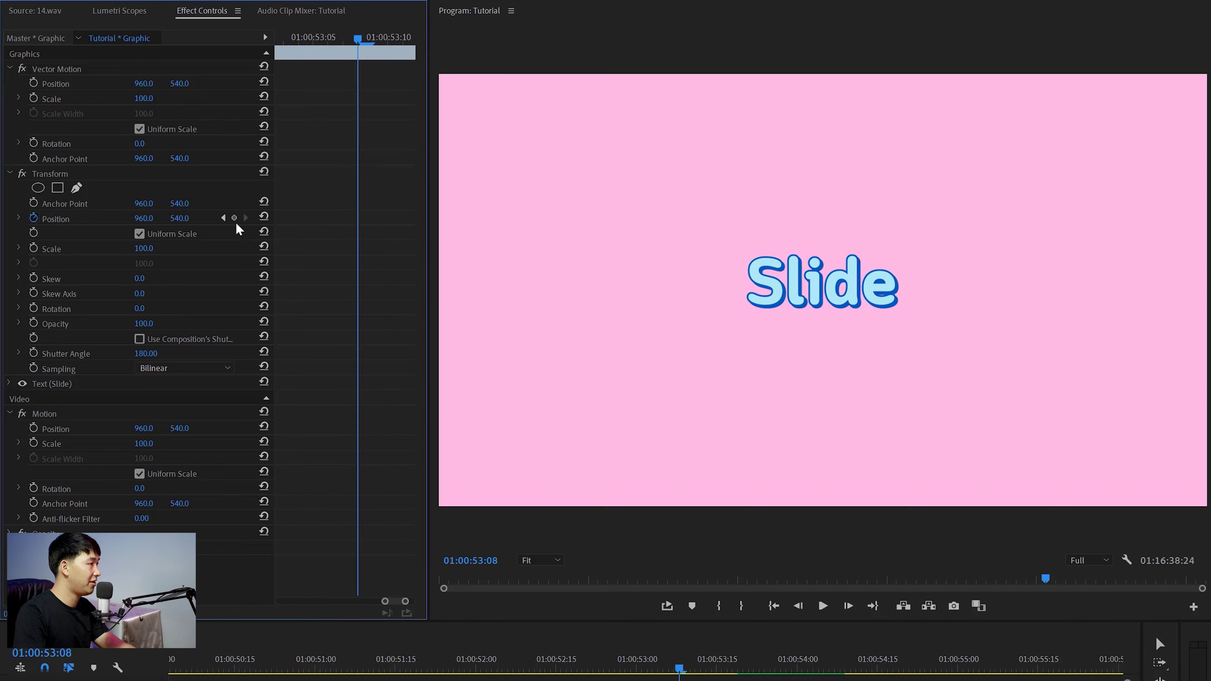
pyautogui.click(234, 218)
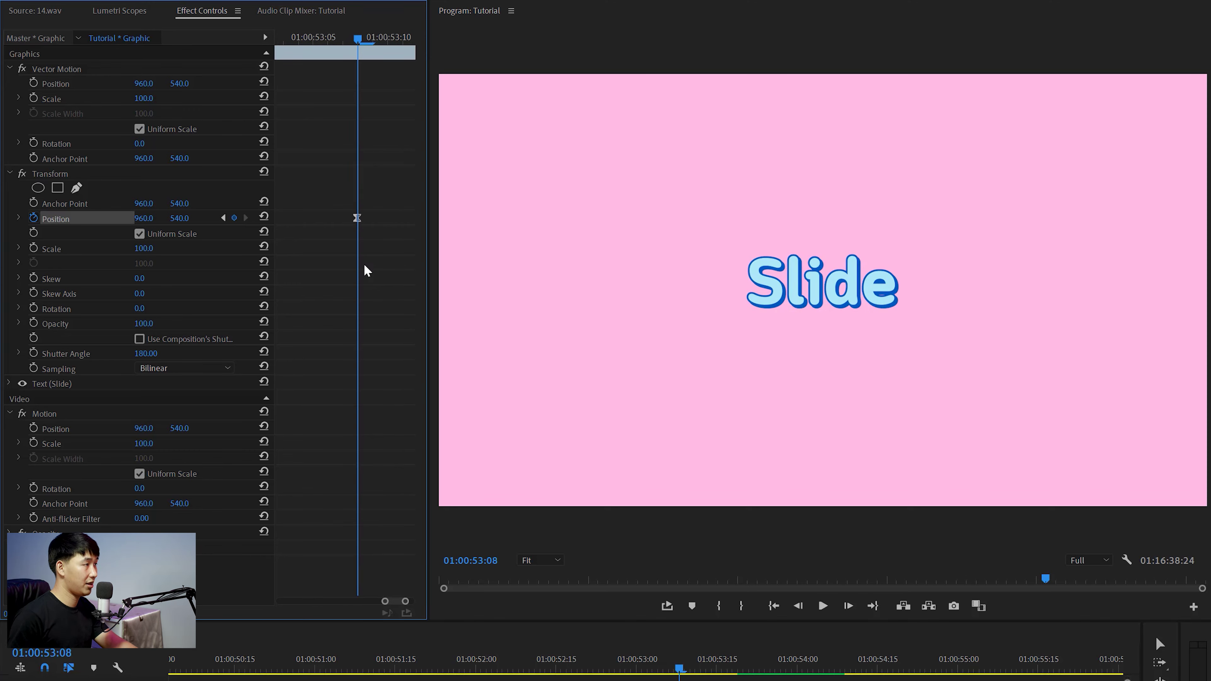
# Add keyframes that lift the title to Y 495, then drop it below the frame to Y 1122.
pyautogui.press('Right')
pyautogui.press('Right')
pyautogui.press('Right')
pyautogui.press('Right')
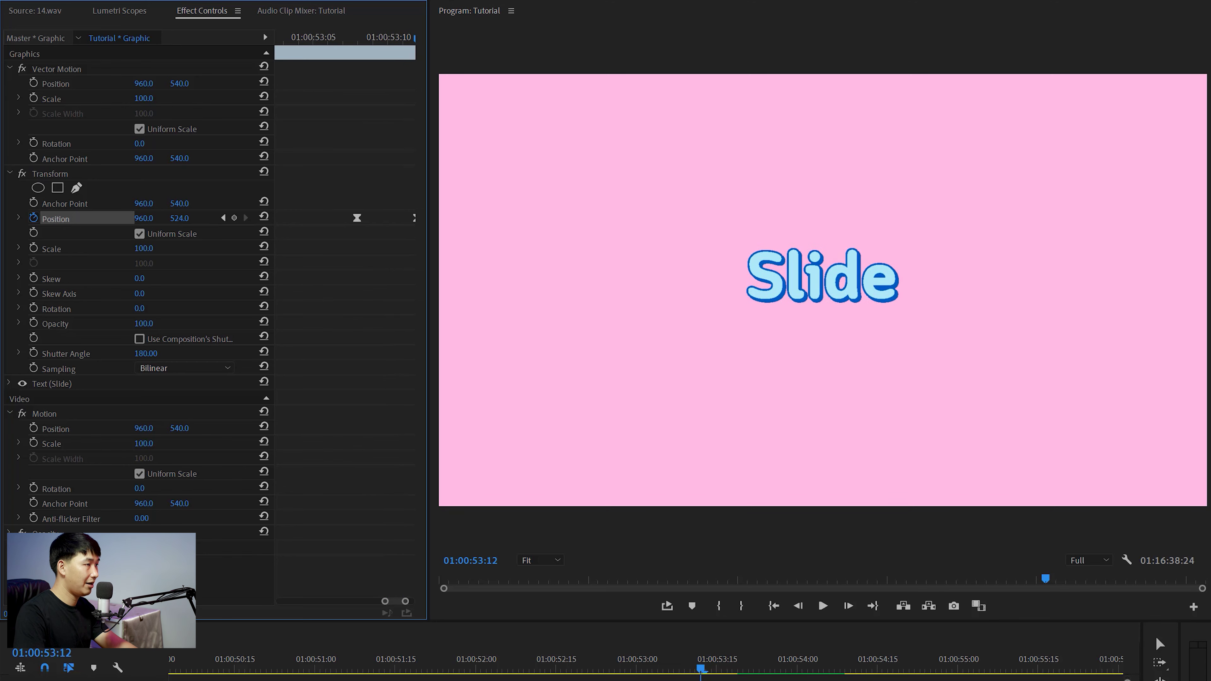
pyautogui.press('Up')
pyautogui.press('Up')
pyautogui.press('Up')
pyautogui.press('Up')
pyautogui.press('Up')
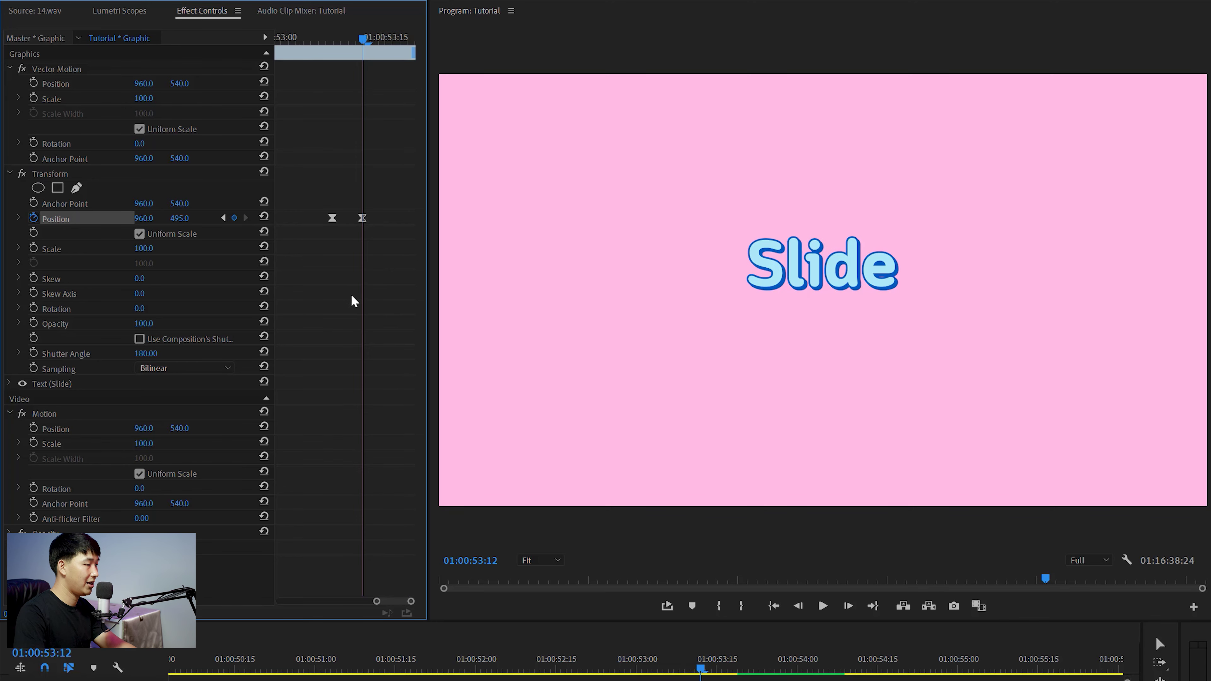
pyautogui.press('Up')
pyautogui.press('Up')
pyautogui.press('Right')
pyautogui.press('Right')
pyautogui.press('Right')
pyautogui.press('Right')
pyautogui.press('Right')
pyautogui.press('Right')
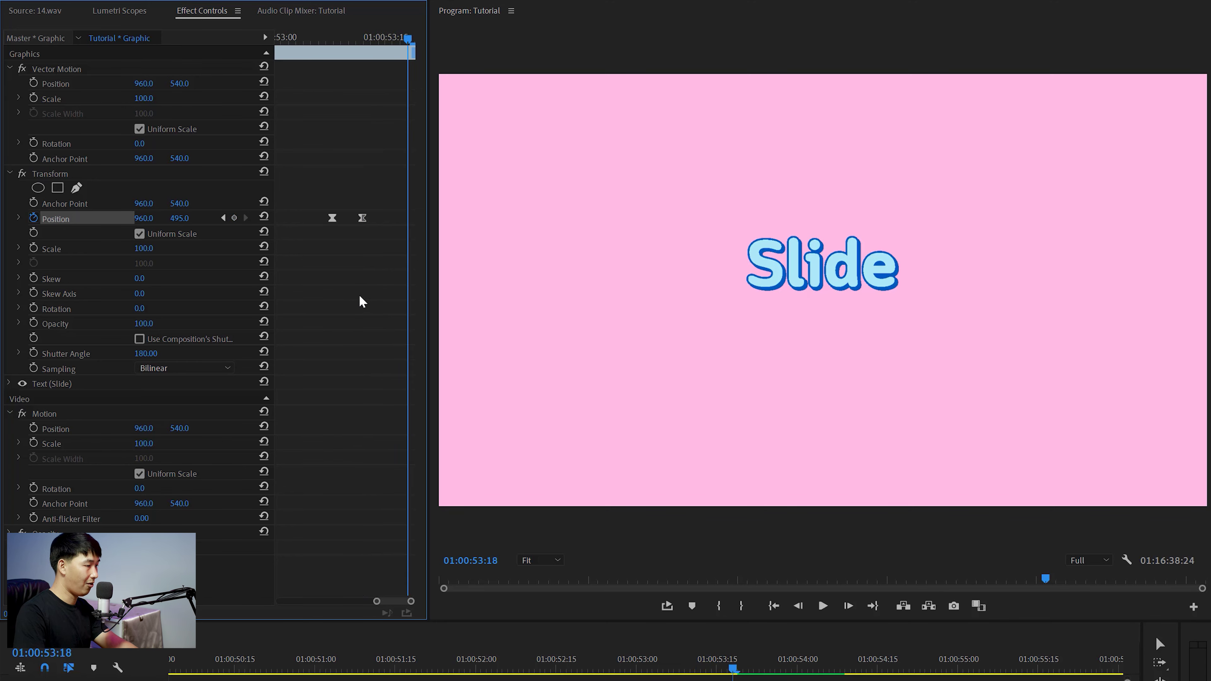
pyautogui.hotkey('shift', 'Down')
pyautogui.hotkey('shift', 'Down')
pyautogui.hotkey('shift', 'Down')
pyautogui.hotkey('shift', 'Down')
pyautogui.hotkey('shift', 'Down')
pyautogui.hotkey('shift', 'Down')
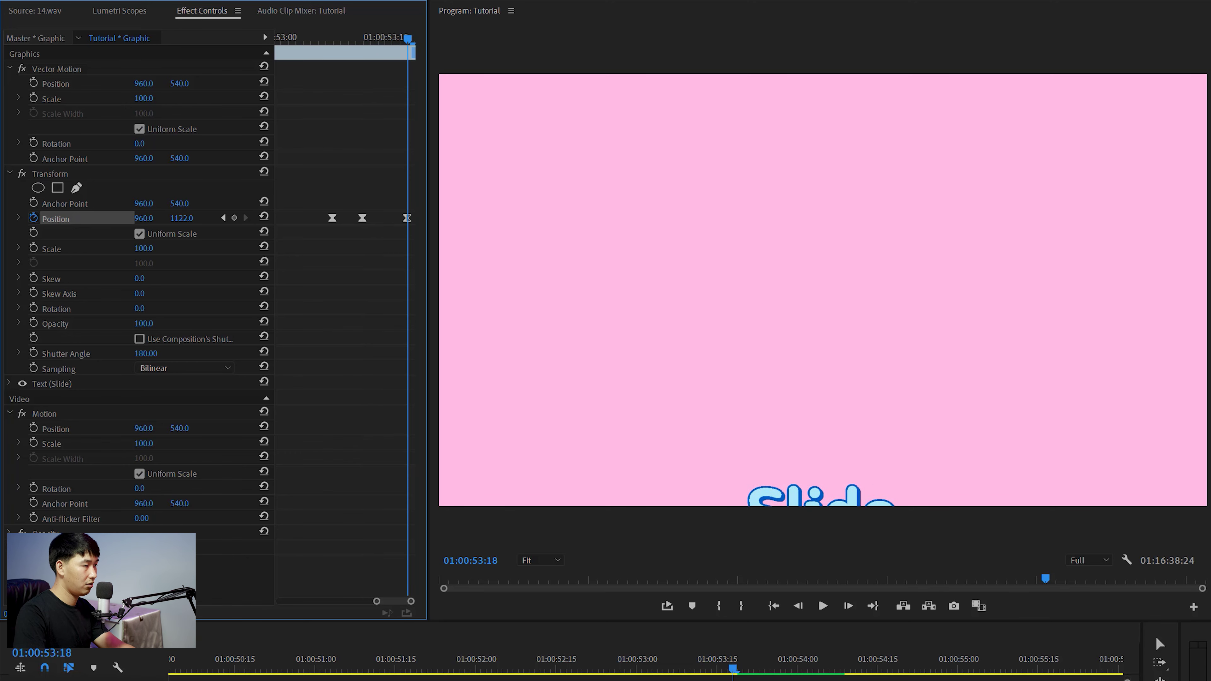
pyautogui.hotkey('shift', 'Down')
pyautogui.hotkey('shift', 'Down')
pyautogui.hotkey('shift', 'Down')
# Replay the title's slide-out animation.
pyautogui.click(617, 661)
pyautogui.press('space')
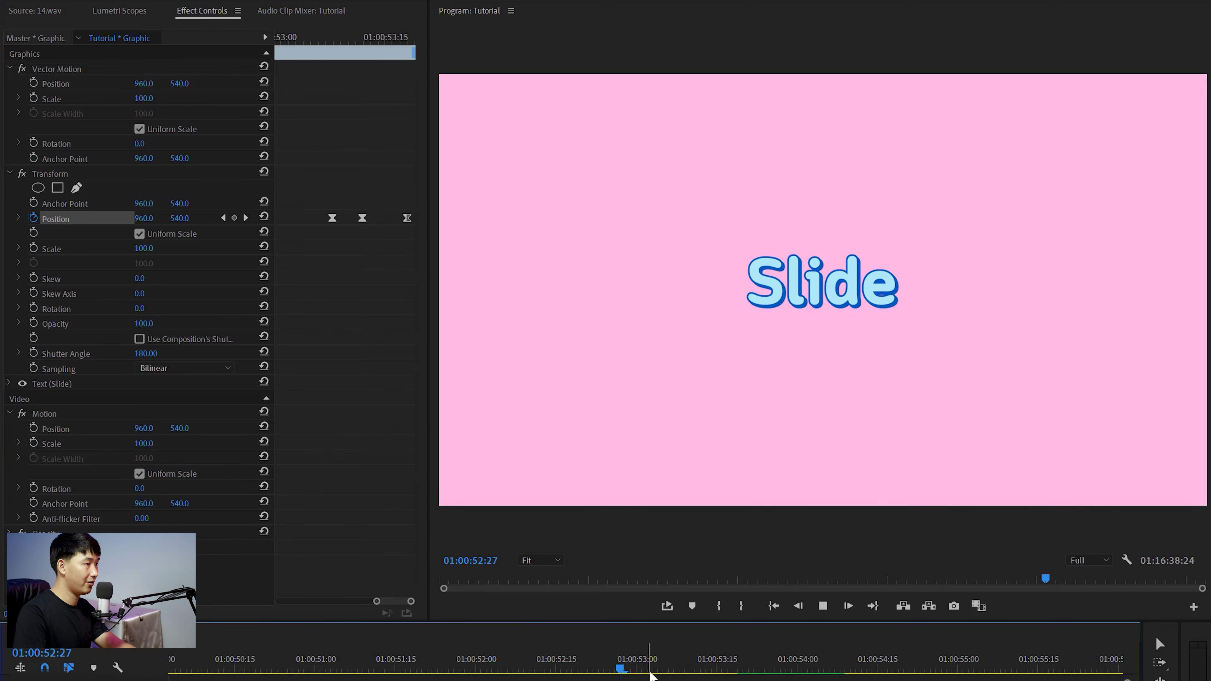
pyautogui.click(646, 661)
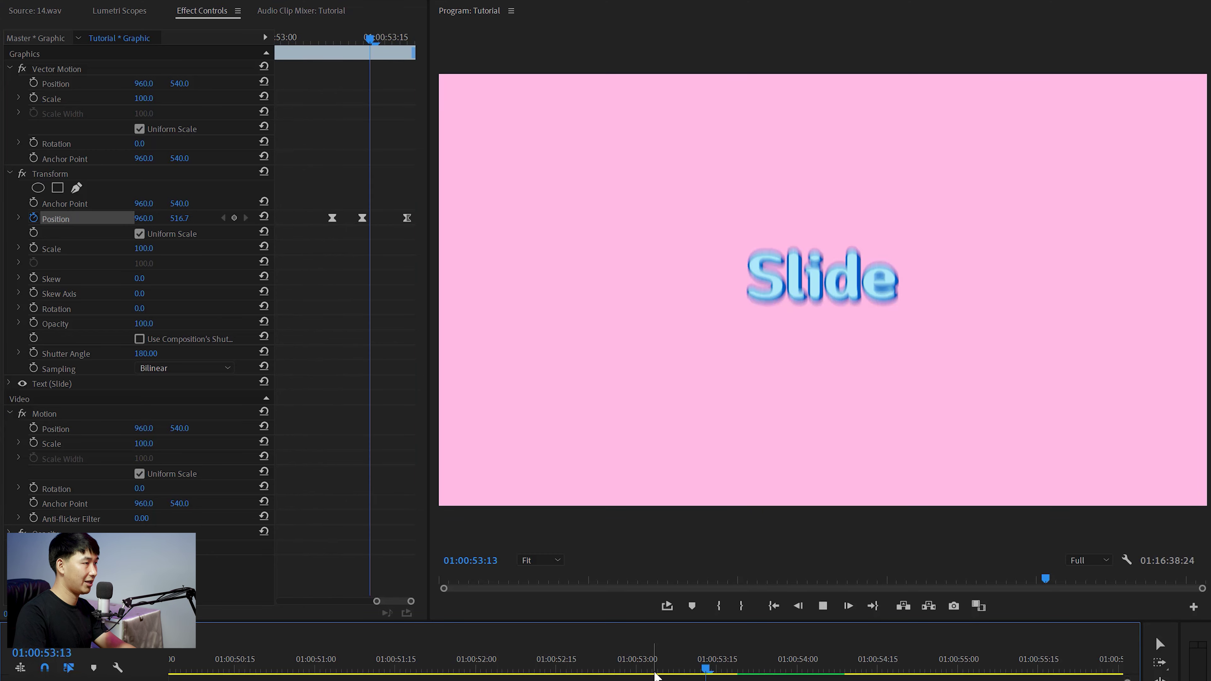
pyautogui.click(668, 660)
pyautogui.press('-')
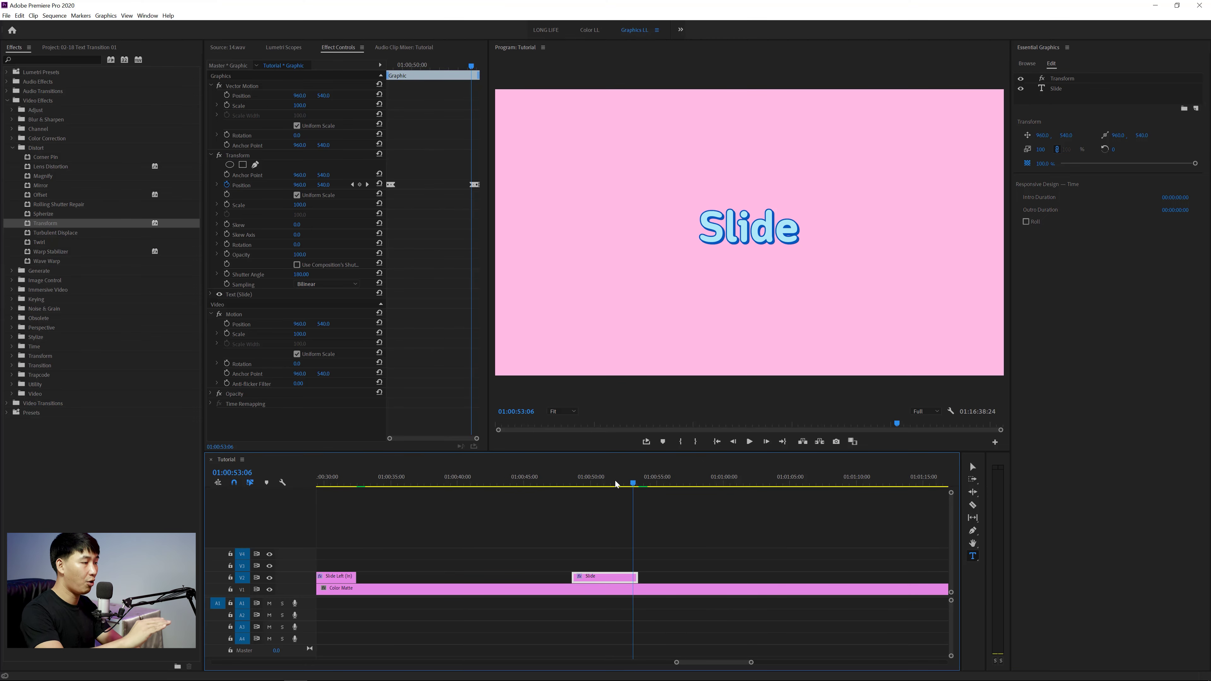
# At 01:00:51:06, move the Motion Position Y from 540 to 590.
pyautogui.press('=')
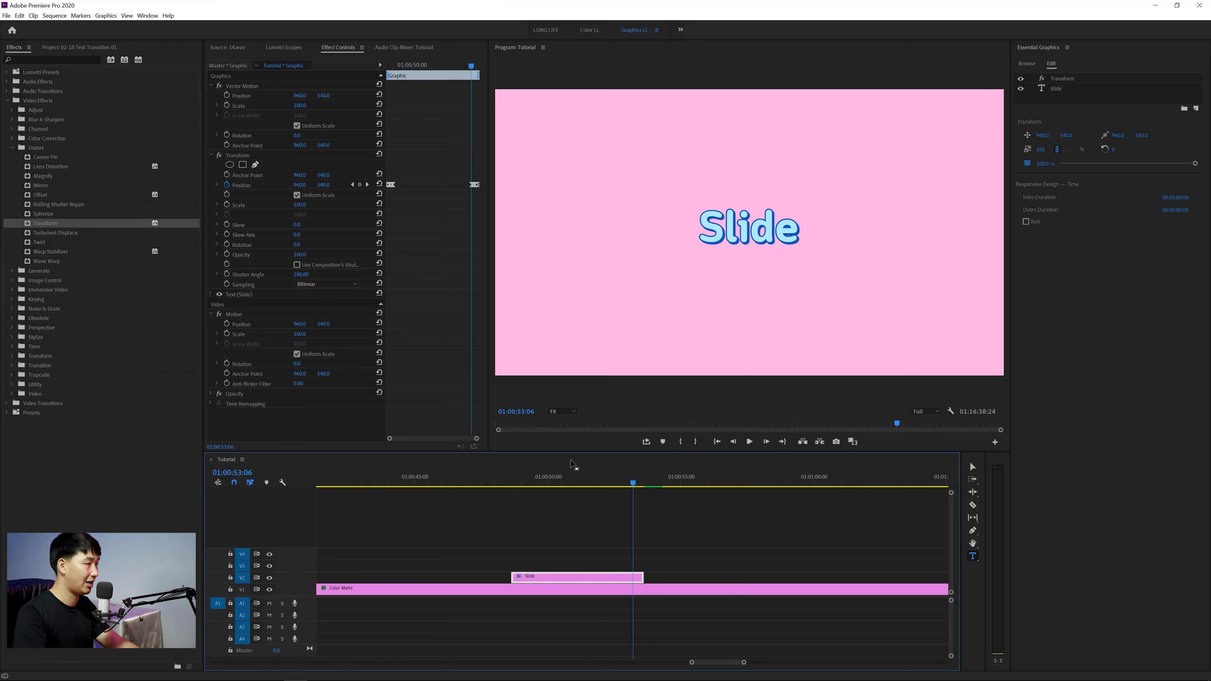
pyautogui.press('-')
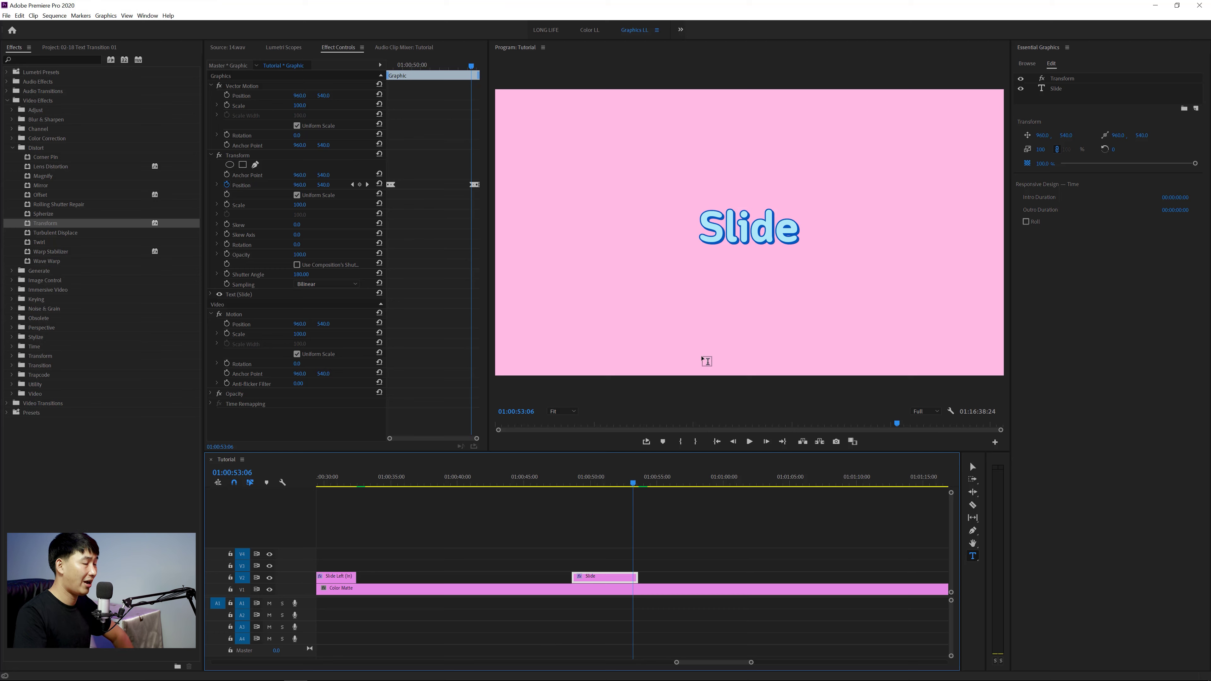
pyautogui.click(606, 477)
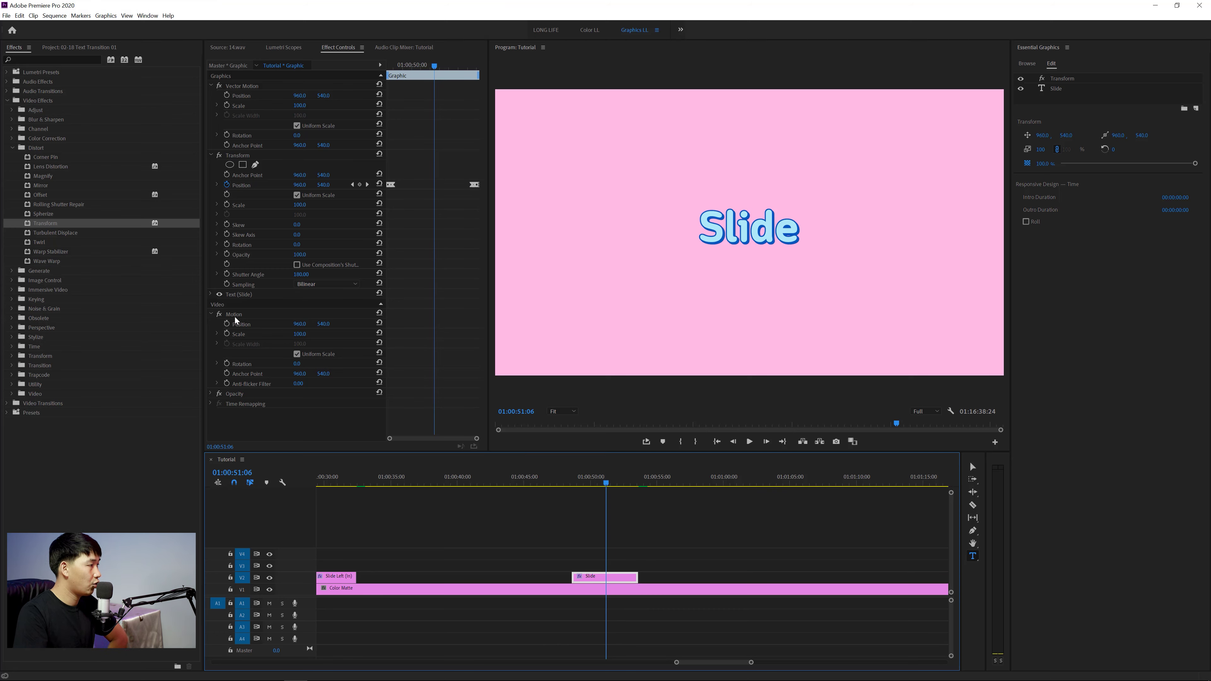
pyautogui.click(220, 312)
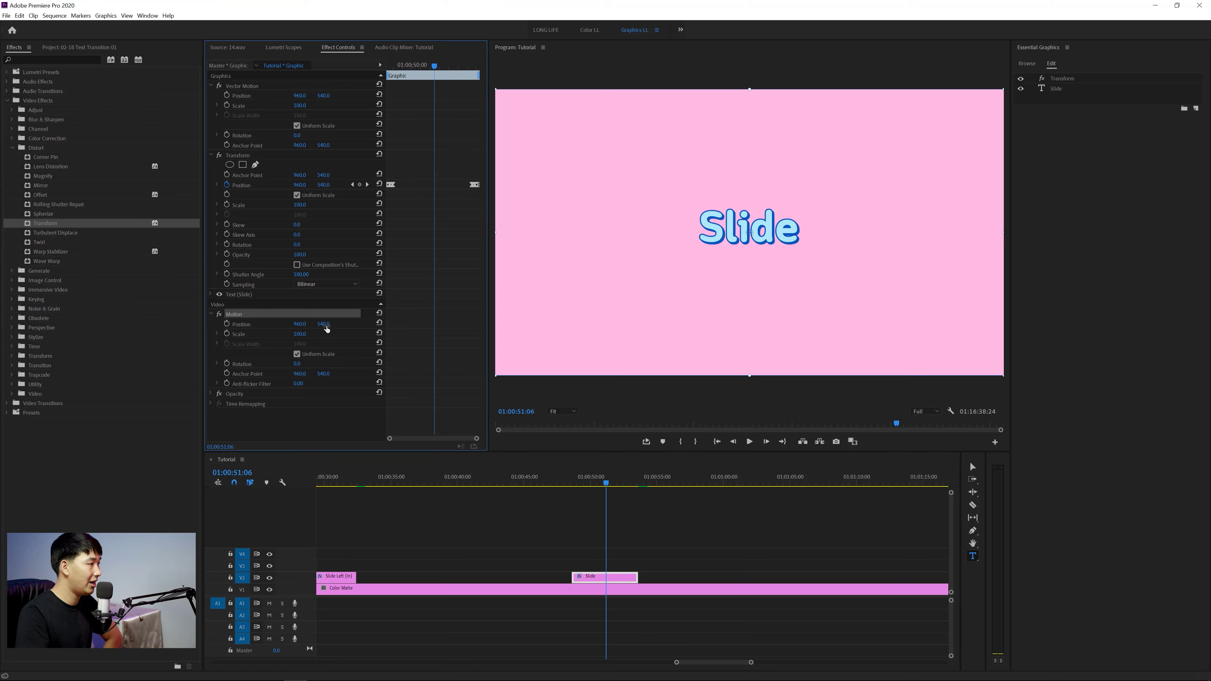
pyautogui.moveTo(326, 328)
pyautogui.mouseDown()
pyautogui.moveTo(350, 328)
pyautogui.moveTo(614, 460)
pyautogui.mouseUp()
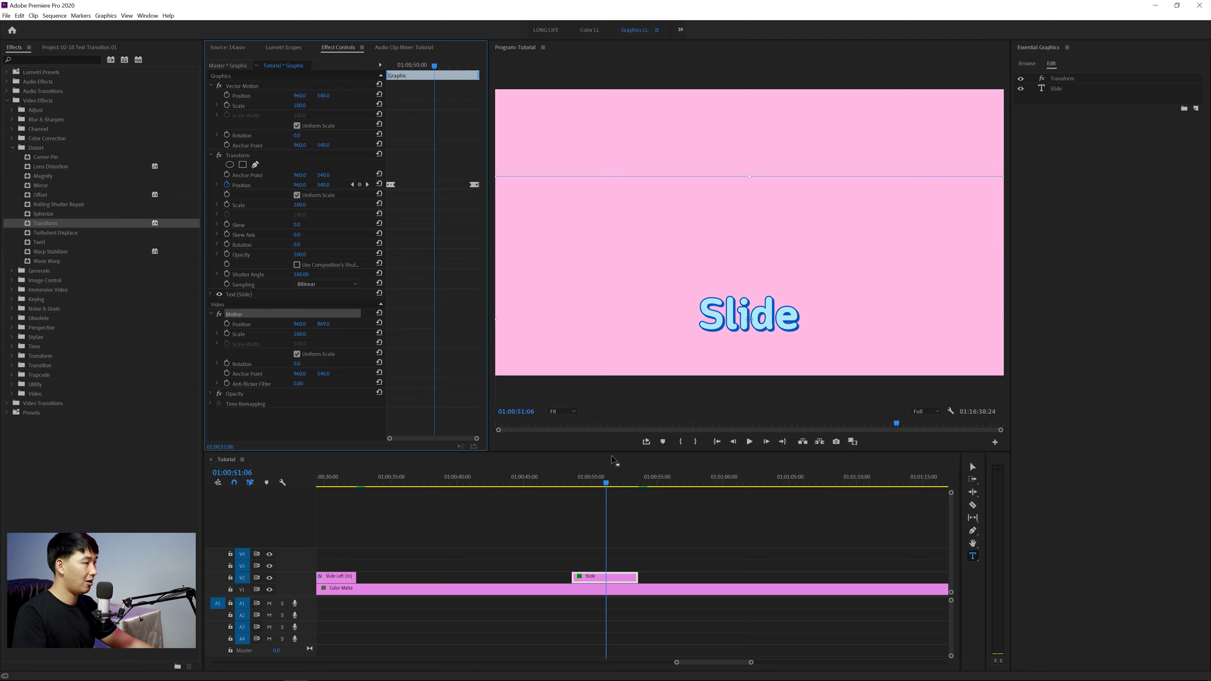
# Play and scrub the title's entrance to check its resting spot at 01:00:51:14.
pyautogui.click(579, 481)
pyautogui.press('space')
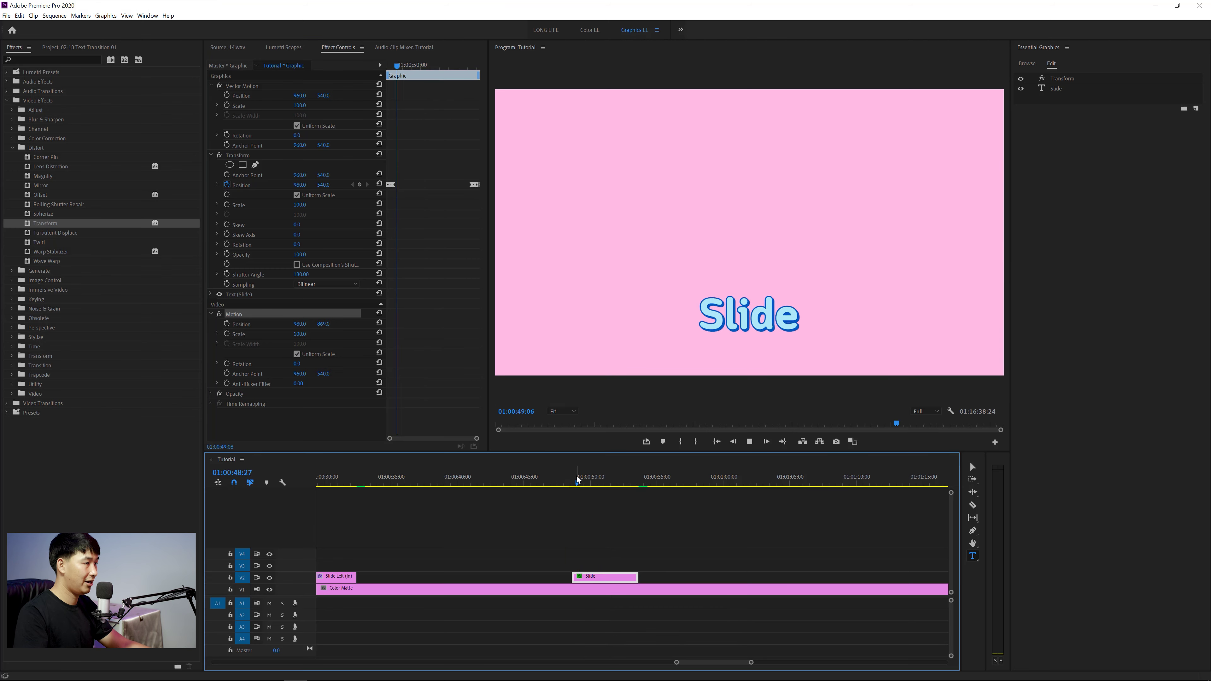
pyautogui.moveTo(578, 481); pyautogui.dragTo(628, 484)
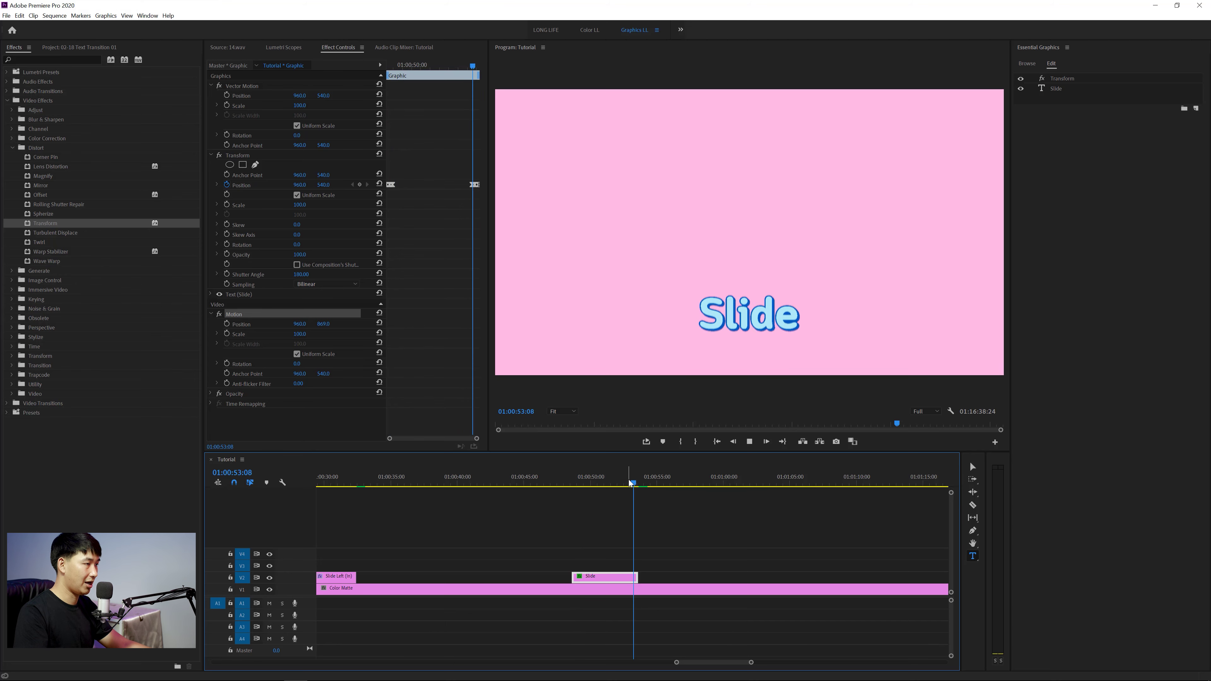
pyautogui.moveTo(628, 483); pyautogui.dragTo(609, 484)
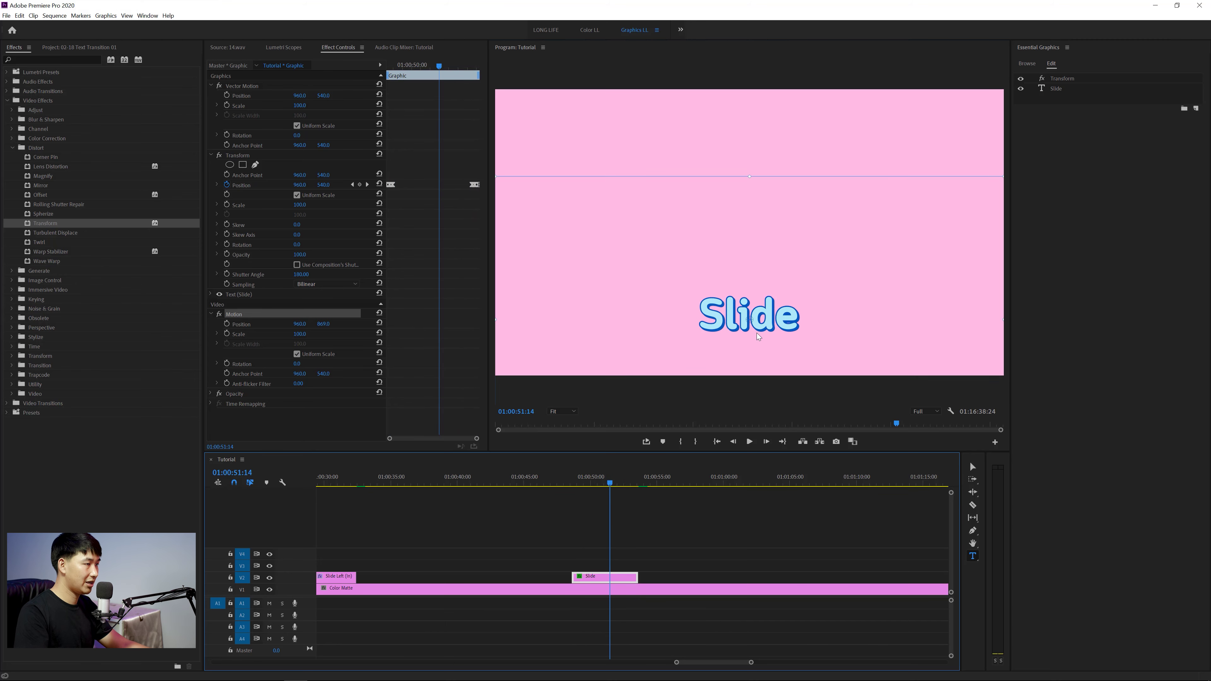
pyautogui.click(758, 337)
pyautogui.click(604, 578)
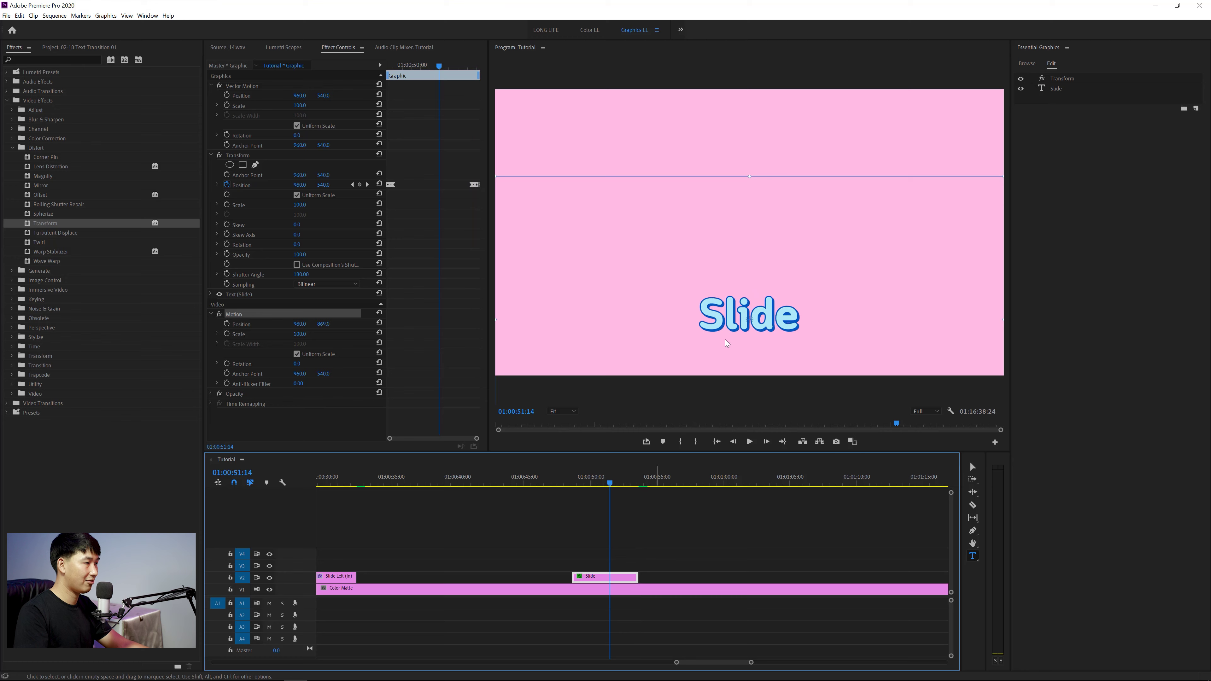
# Change the title text to 'สวัสดีครับทุกคน' and play it back.
pyautogui.doubleClick(736, 320)
pyautogui.write('สวัสดีครับทุกคน')
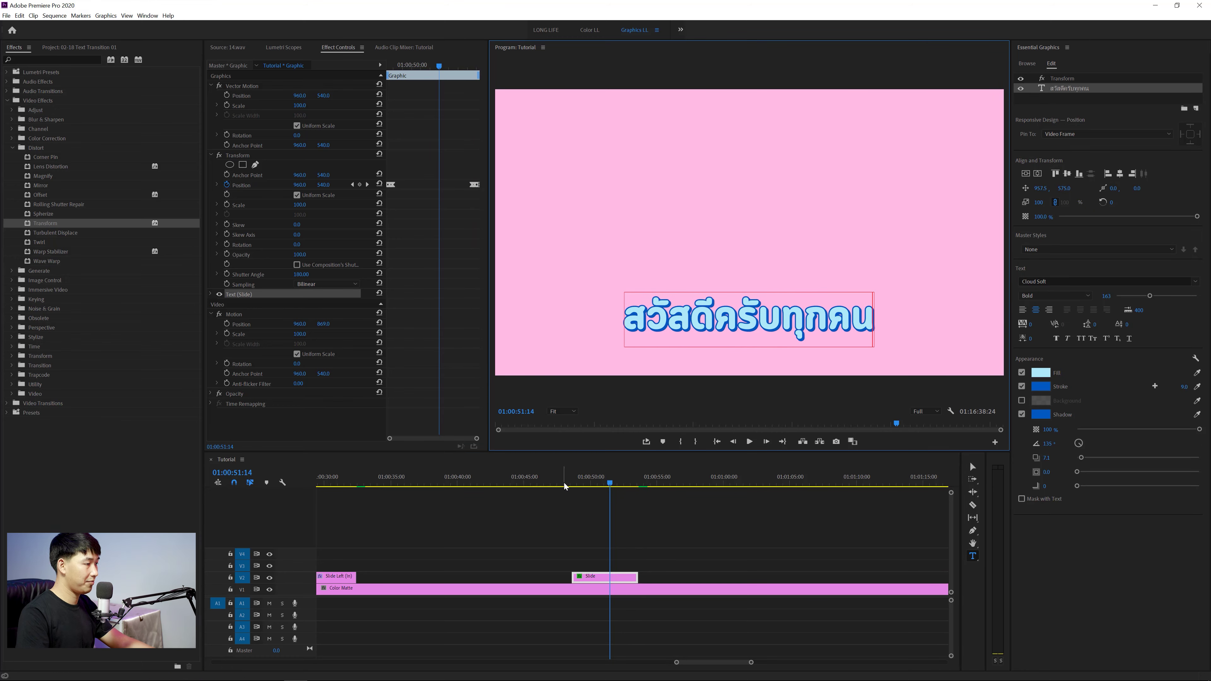
pyautogui.click(563, 486)
pyautogui.press('space')
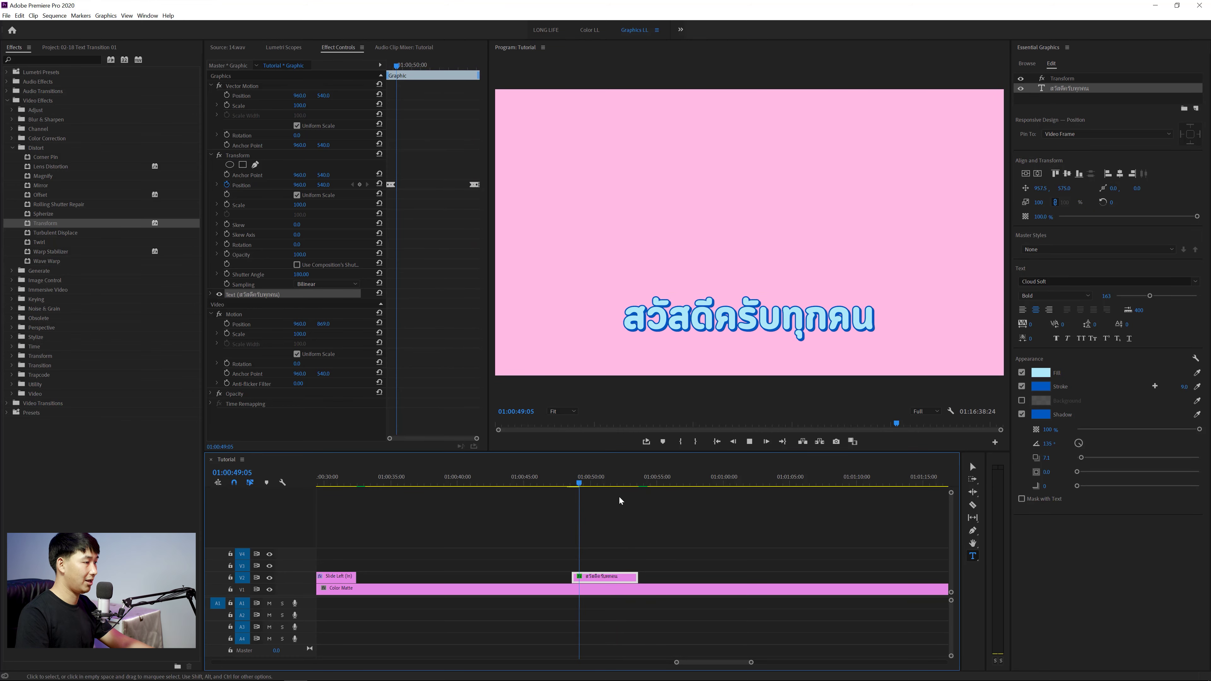
# Move the Slide Left (In) title lower in the frame.
pyautogui.moveTo(634, 485); pyautogui.dragTo(632, 485)
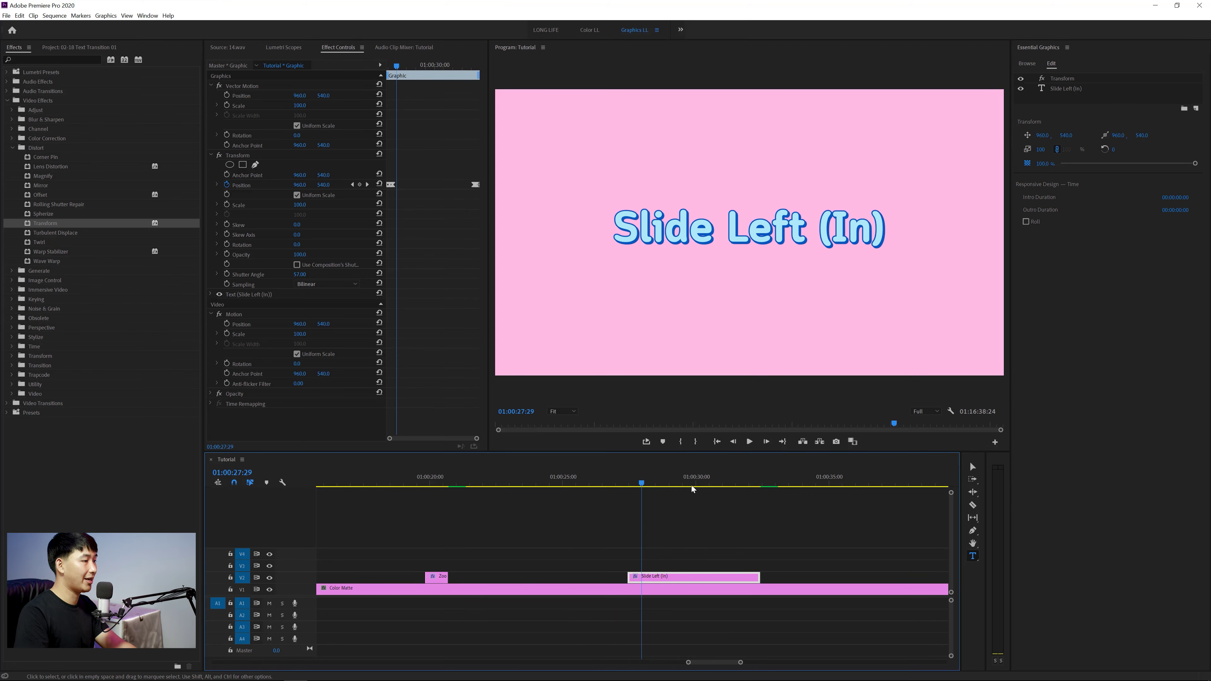
pyautogui.click(701, 484)
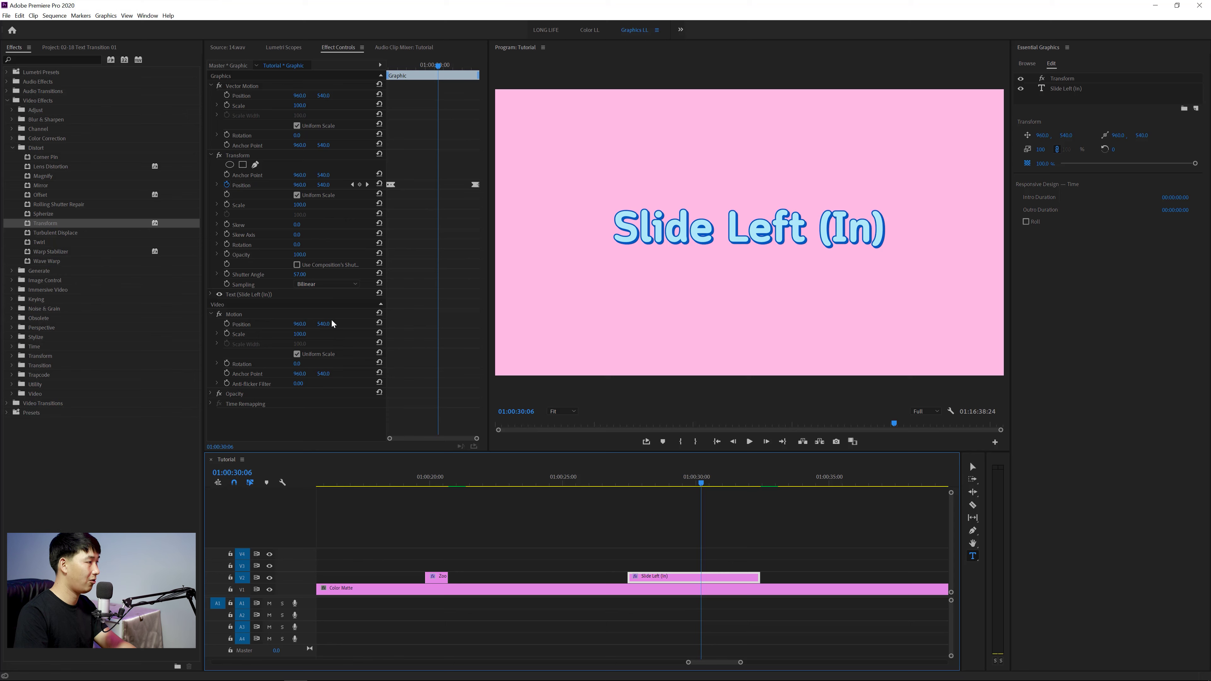
pyautogui.moveTo(323, 323)
pyautogui.mouseDown()
pyautogui.moveTo(639, 474)
pyautogui.moveTo(738, 484)
pyautogui.mouseUp()
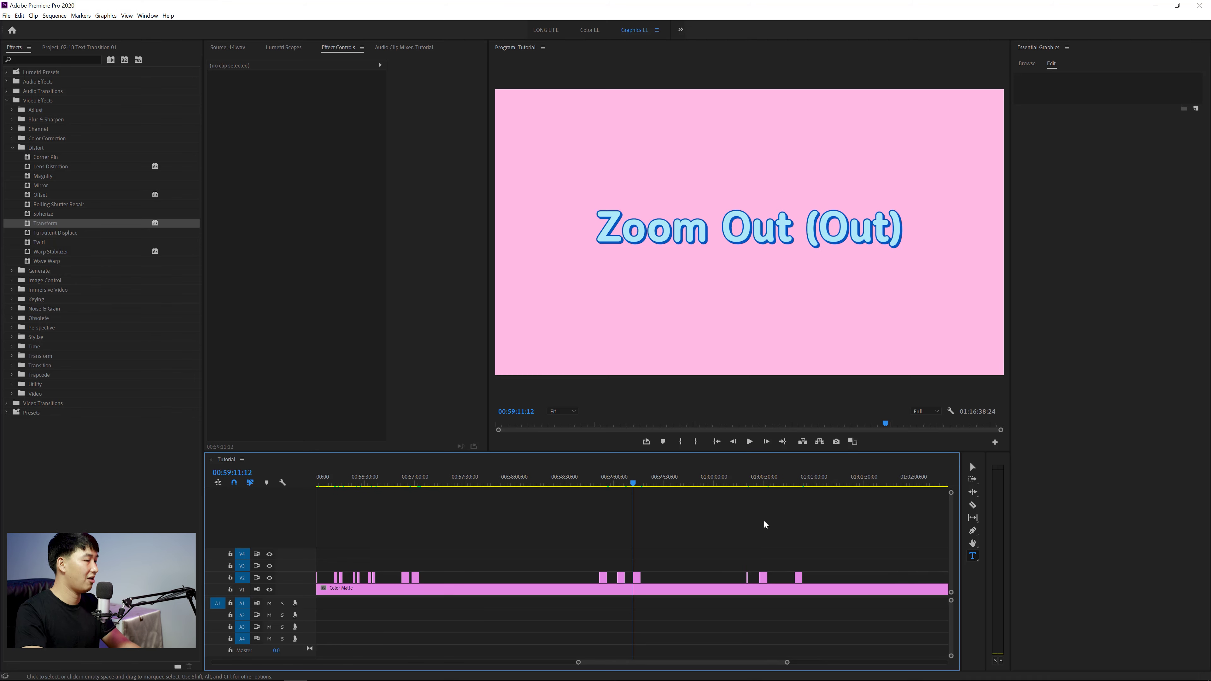
pyautogui.press('-')
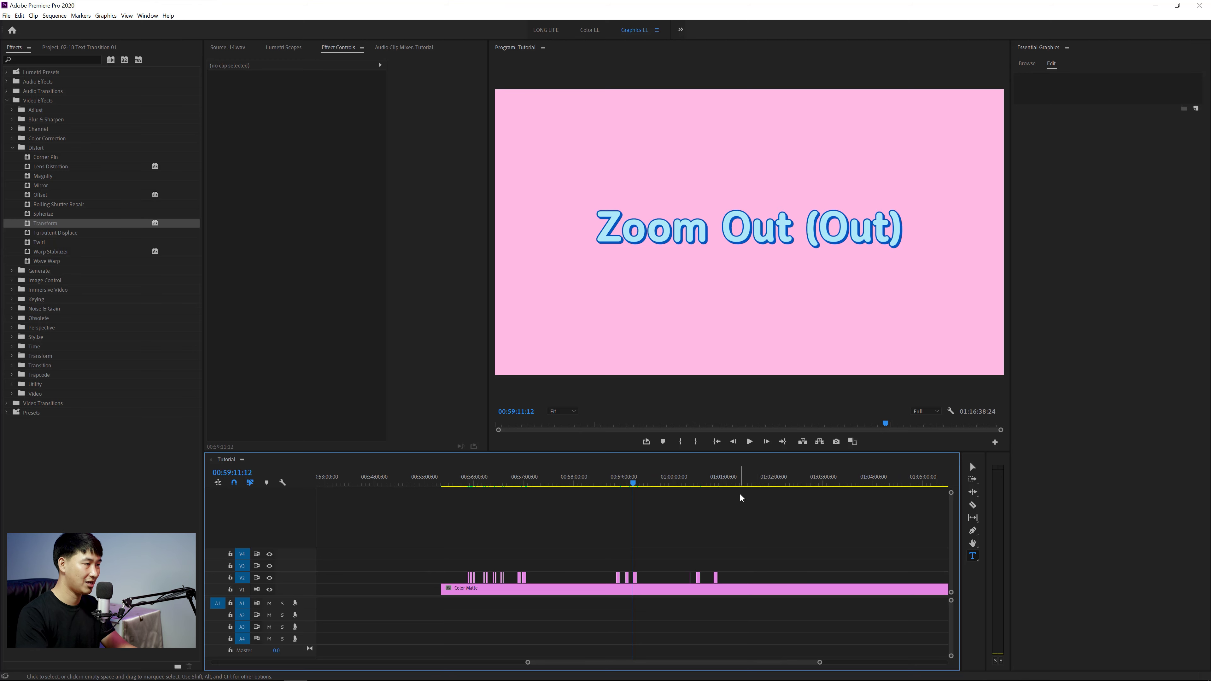
pyautogui.press('=')
pyautogui.press('-')
pyautogui.press('=')
pyautogui.press('=')
pyautogui.click(693, 576)
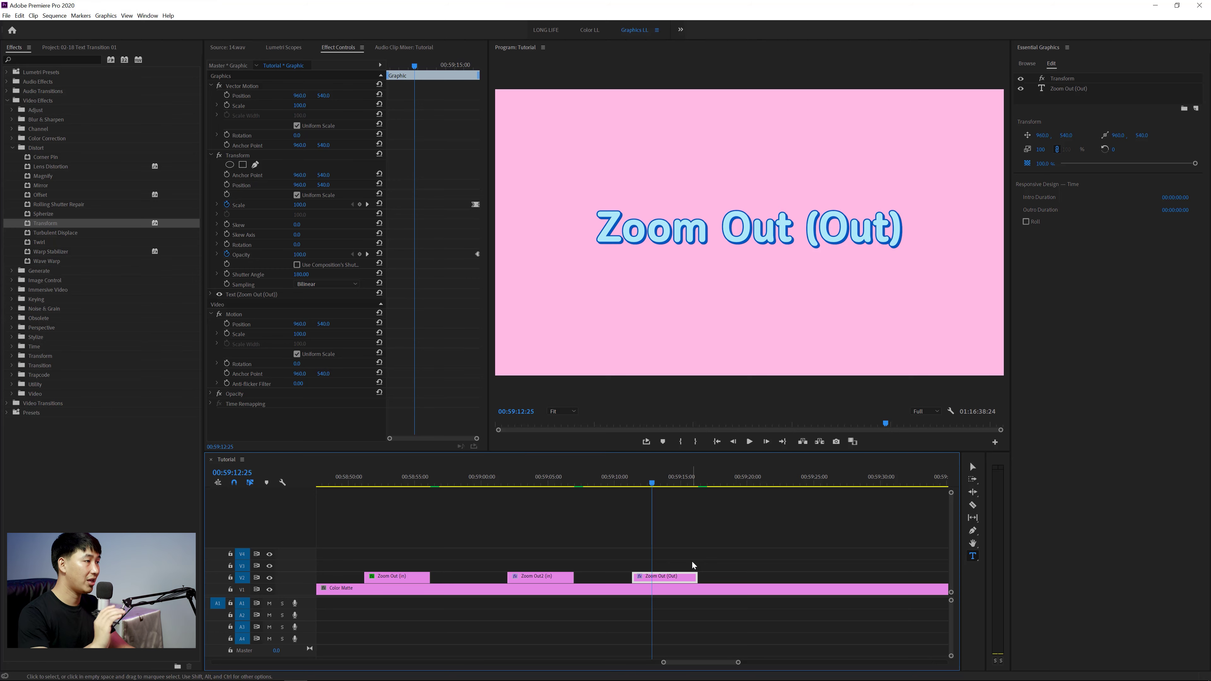
pyautogui.press('-')
pyautogui.click(725, 526)
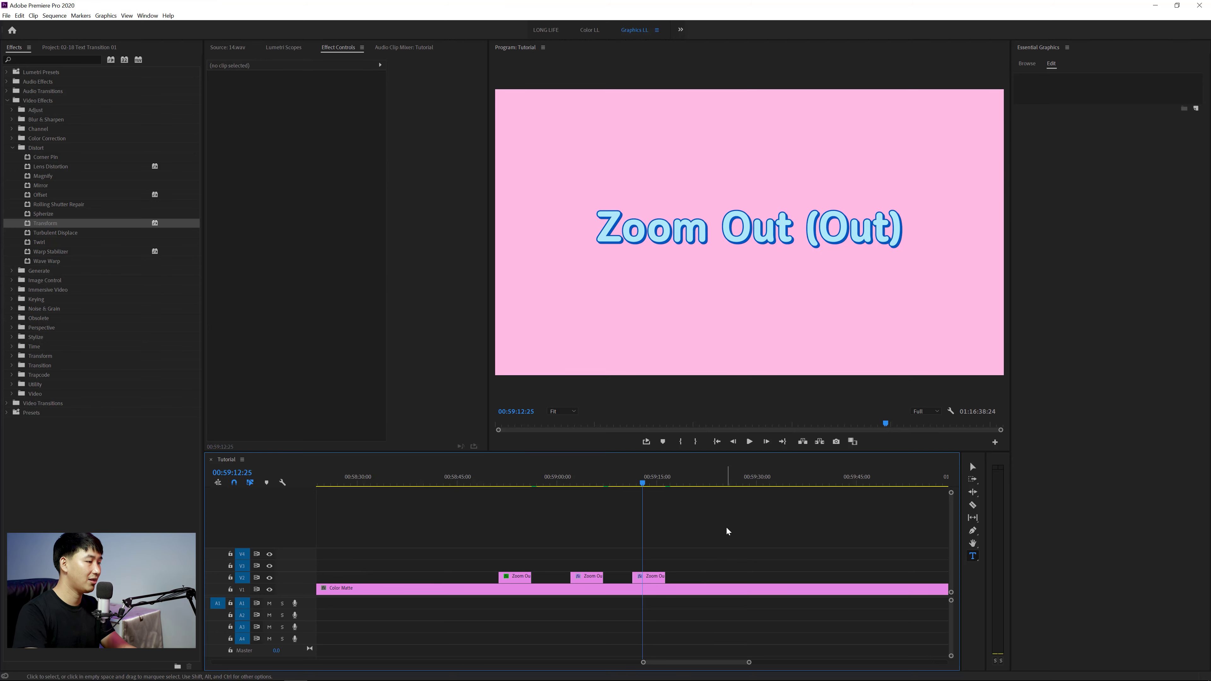